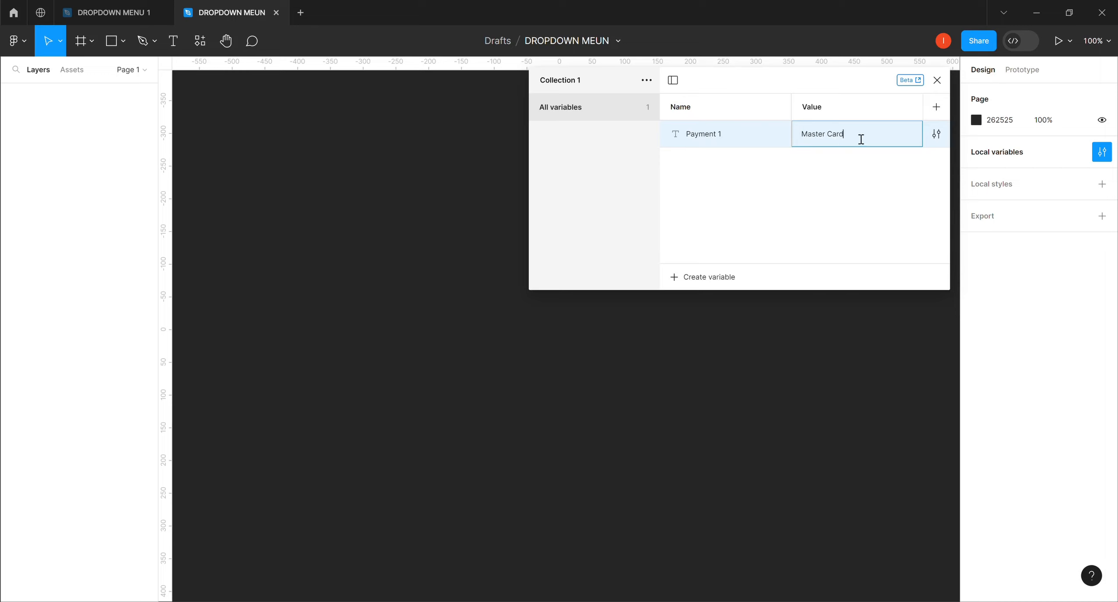
Step: Confirm Master Card as the value of Payment 1 and copy that variable's name
click(856, 194)
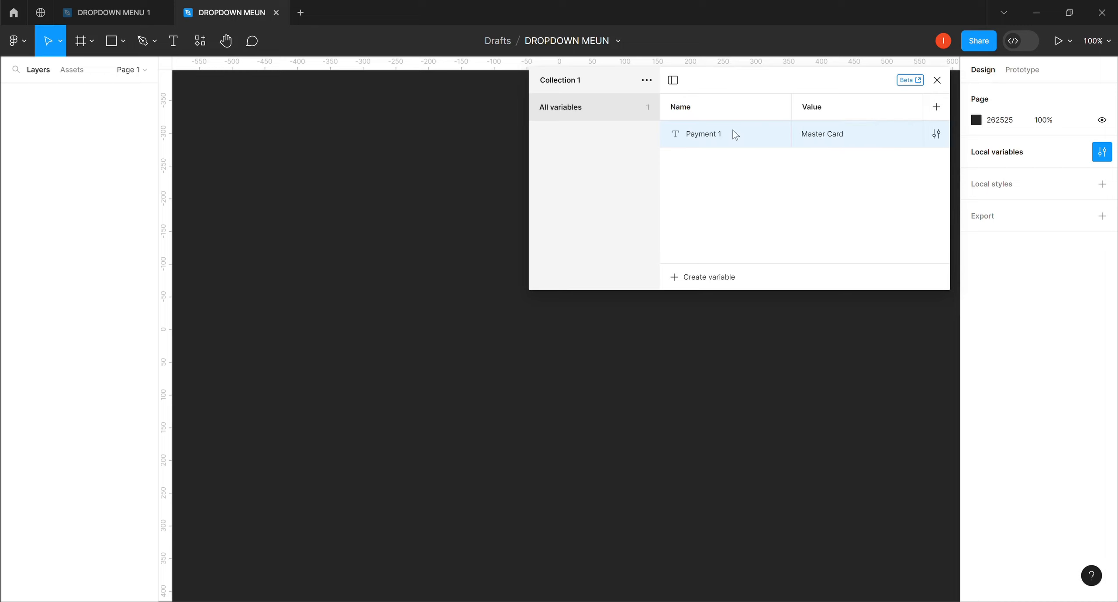
double_click(701, 137)
key(ctrl+c)
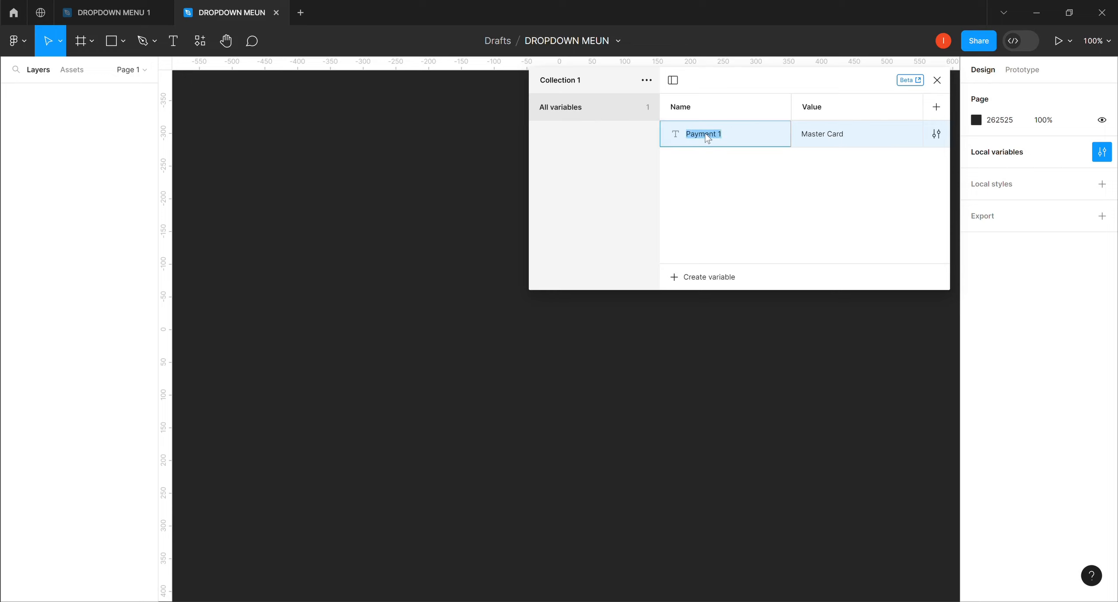
right_click(706, 138)
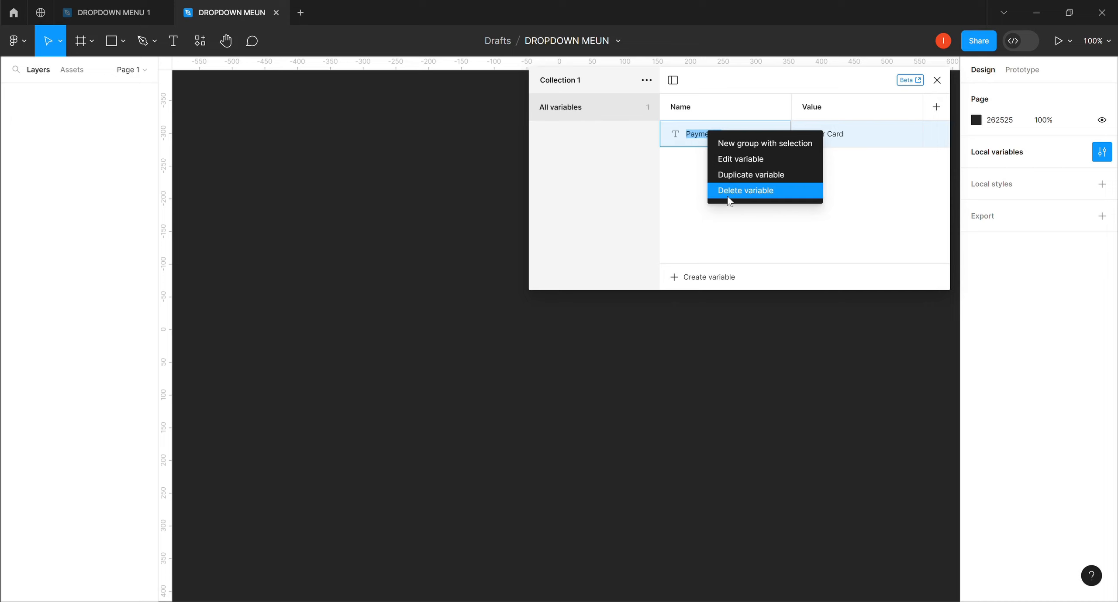
click(882, 189)
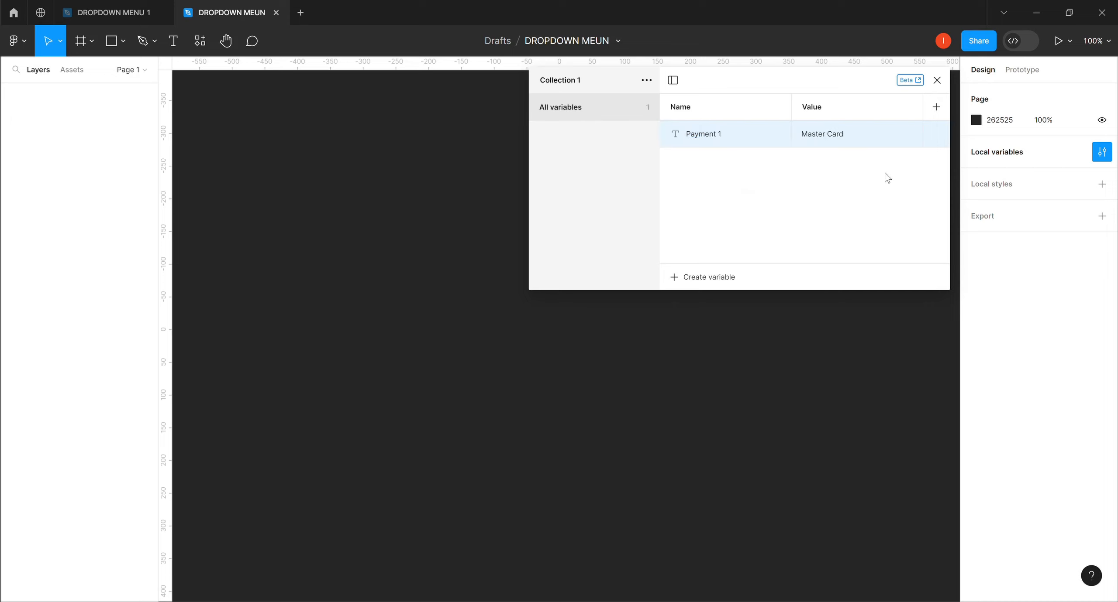
Step: Create a second string variable and name it Payment 2
click(675, 280)
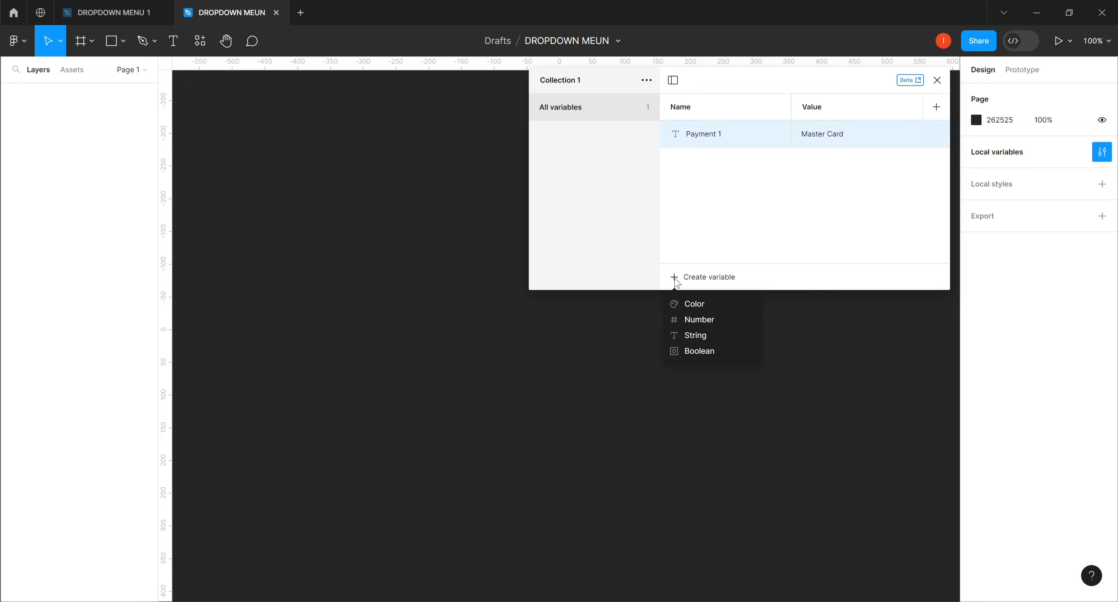
click(699, 337)
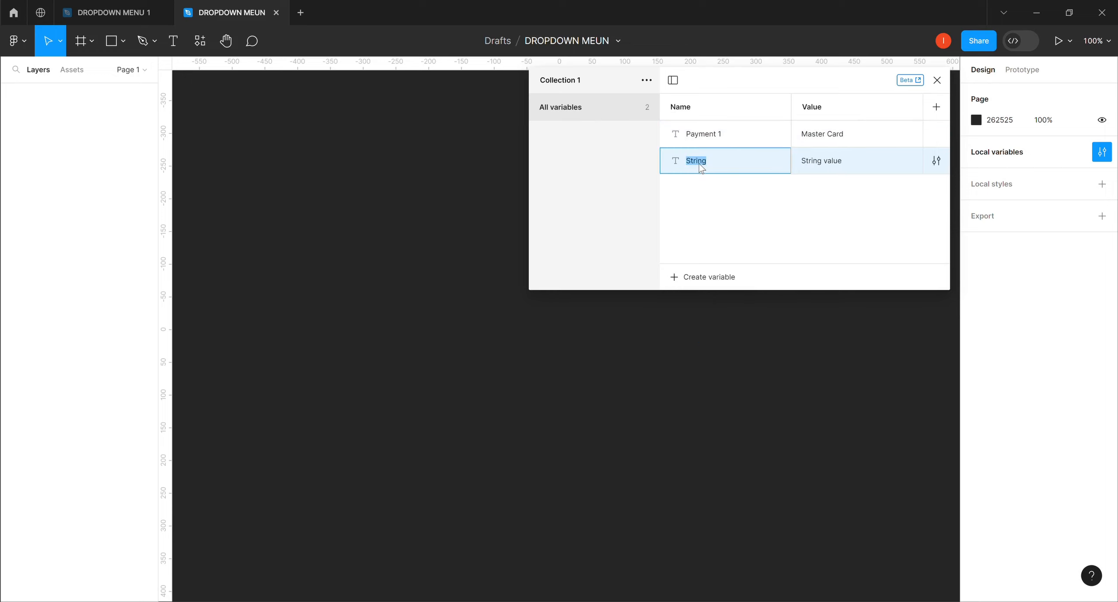
right_click(699, 166)
key(ctrl+v)
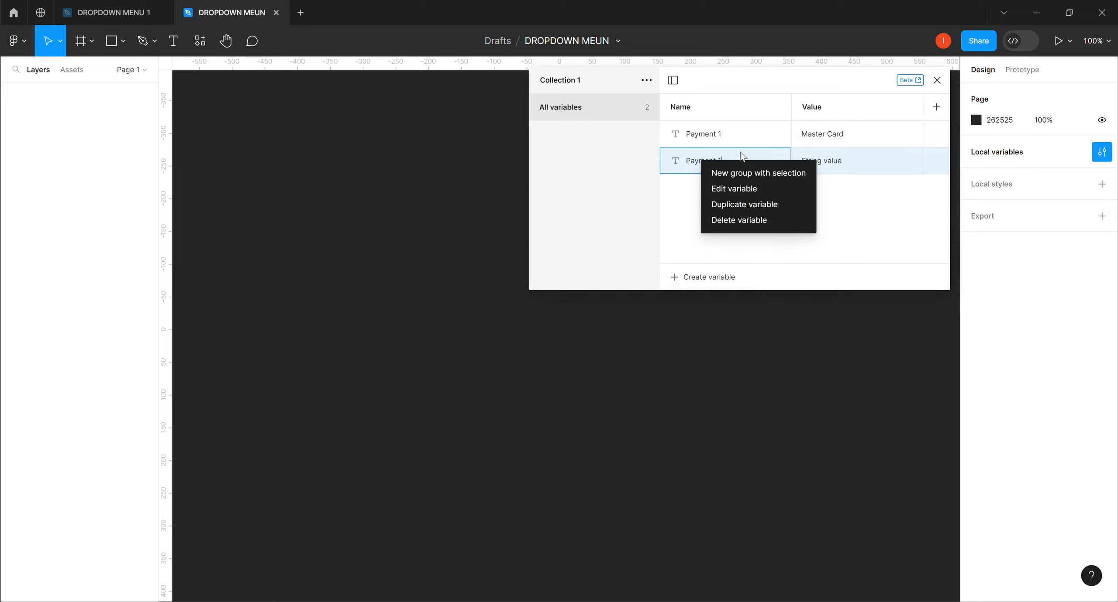
click(737, 158)
double_click(706, 165)
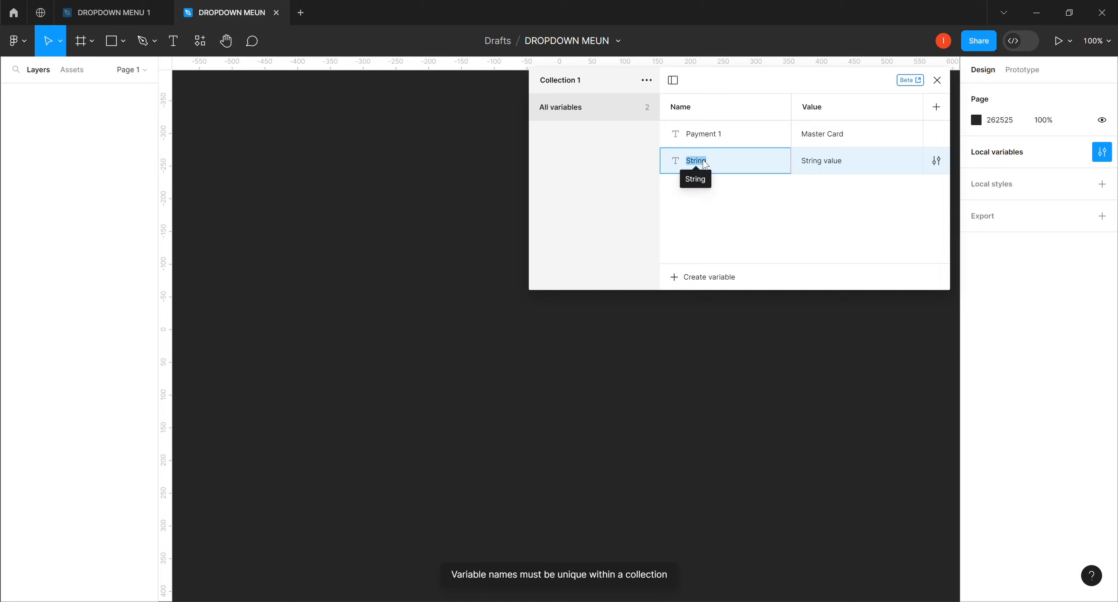
key(ctrl+v)
drag(717, 162, 730, 165)
text(2)
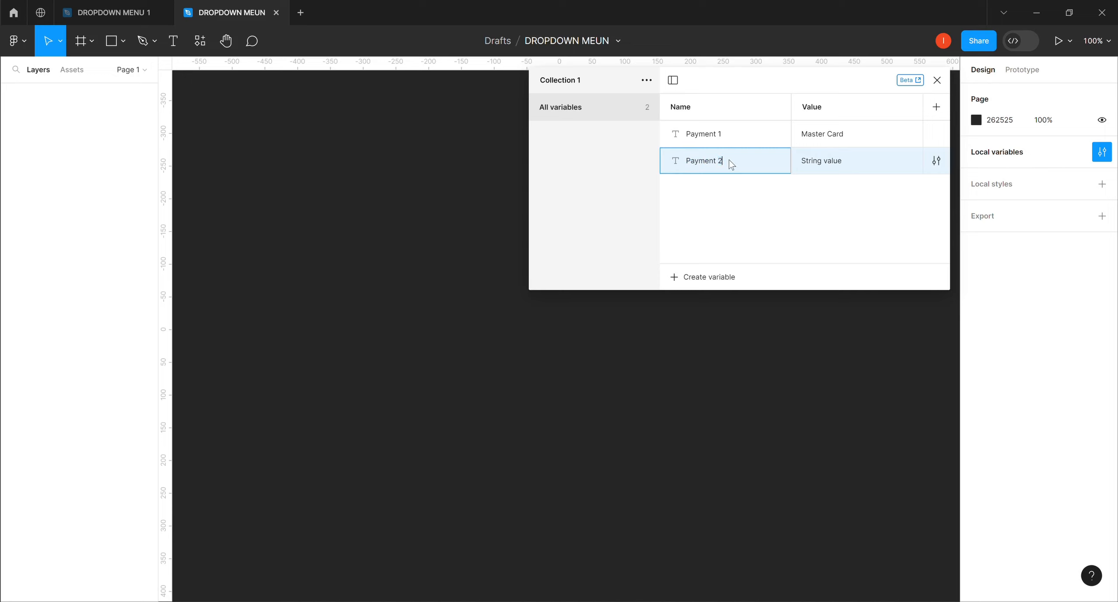
Step: Set the value of the Payment 2 variable to Visa Card
click(830, 164)
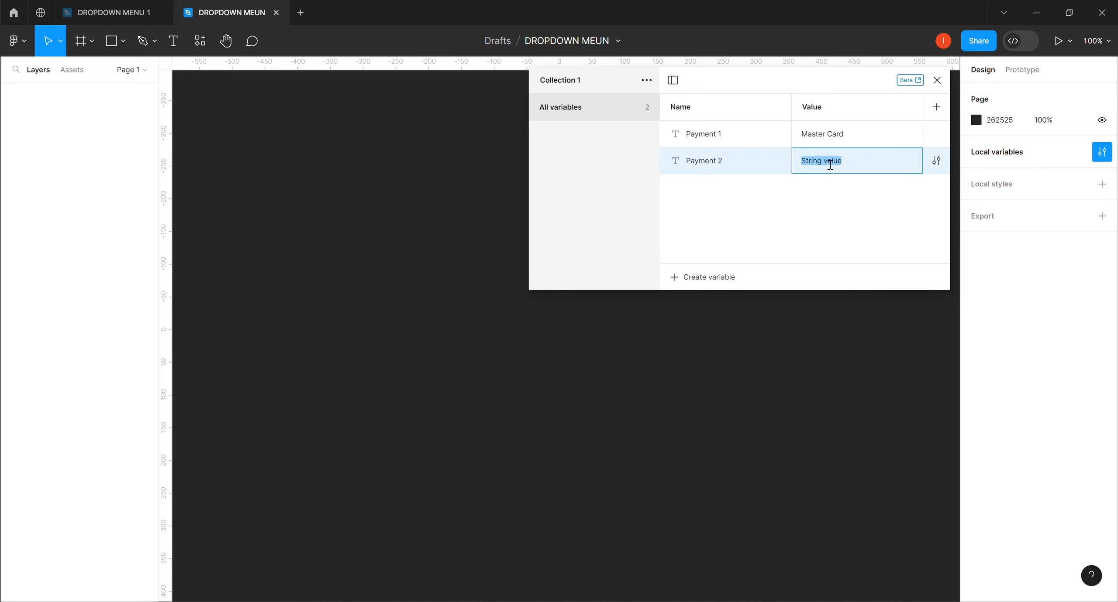
text(VGisa)
key(BackSpace)
text(Card)
key(Return)
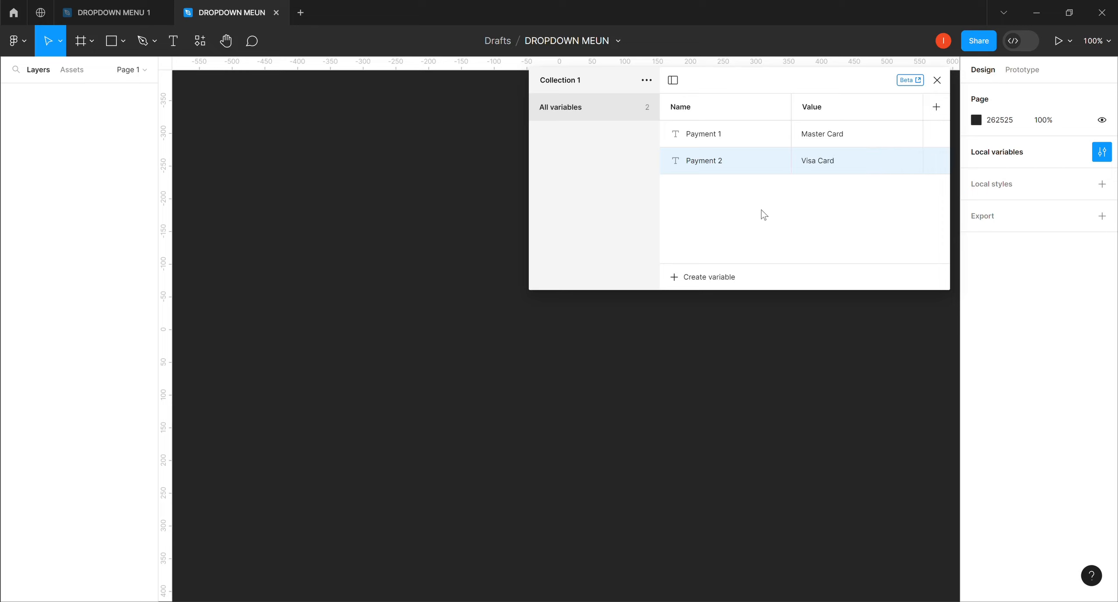
Step: Create a string variable named Payment 3 with the value Paypal
click(671, 279)
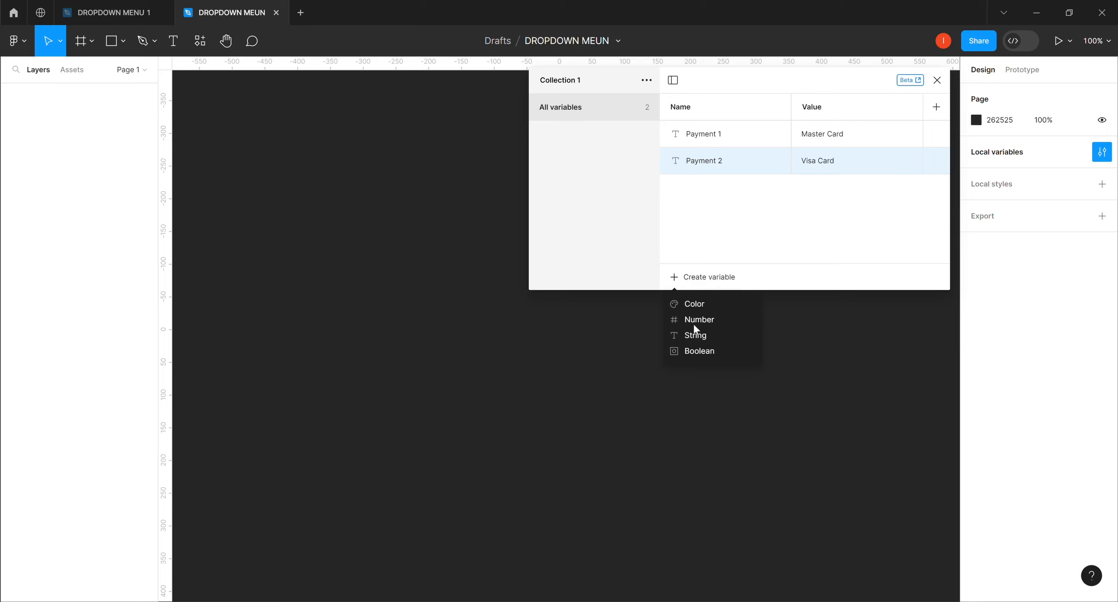
click(695, 336)
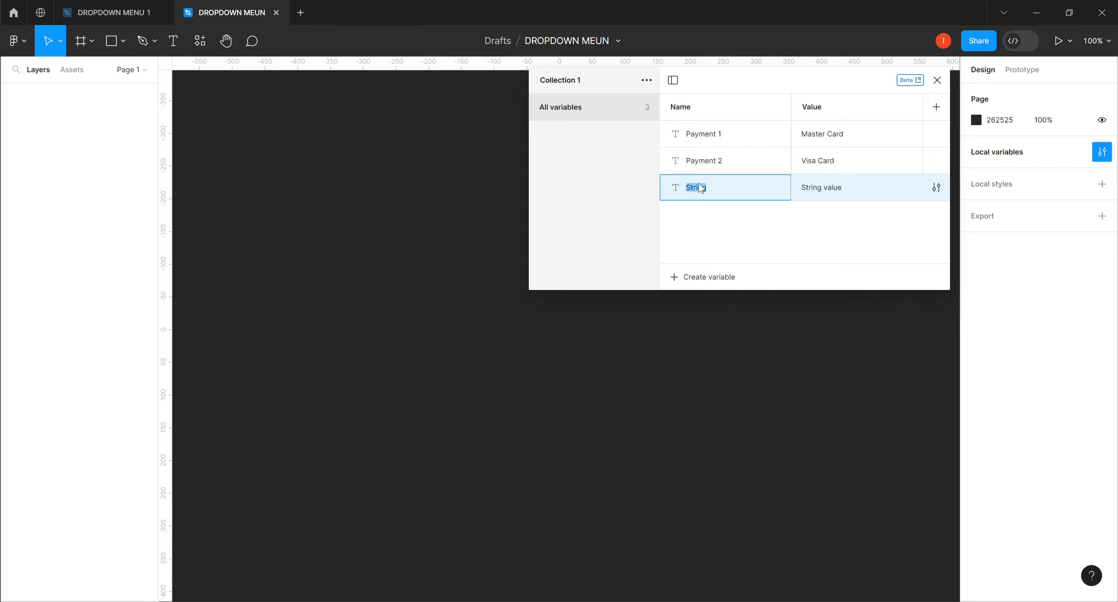
key(ctrl+v)
drag(718, 190, 723, 188)
text(3)
click(821, 197)
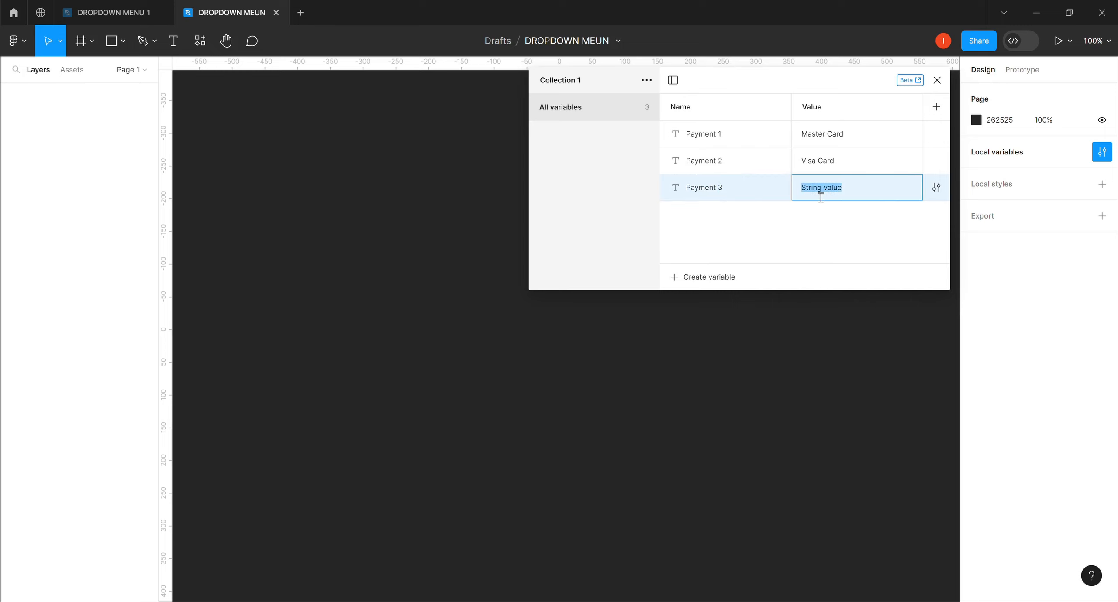
text(Paypal)
key(Return)
Step: Create a string variable named Payment 4 with the value Bitcoin
click(674, 280)
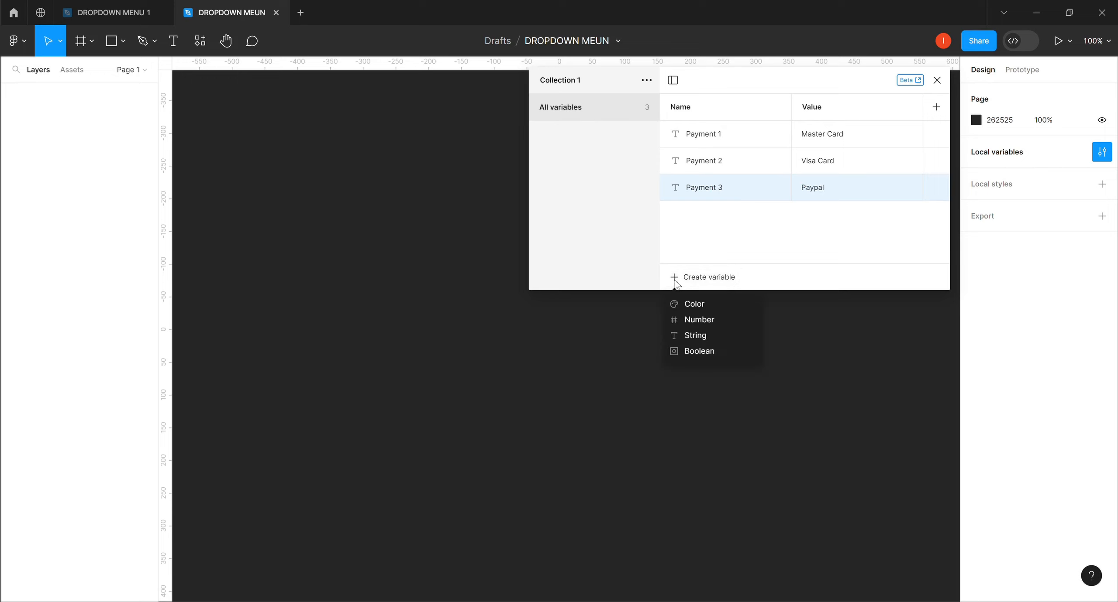
click(703, 336)
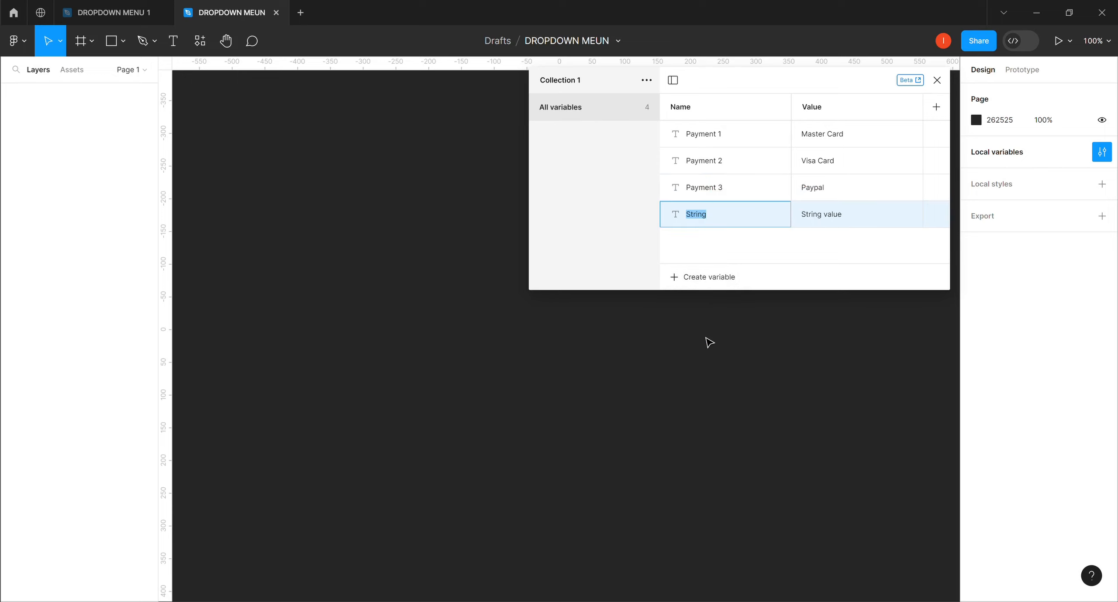
text(Payment 1)
drag(721, 217, 717, 216)
text(4)
double_click(832, 218)
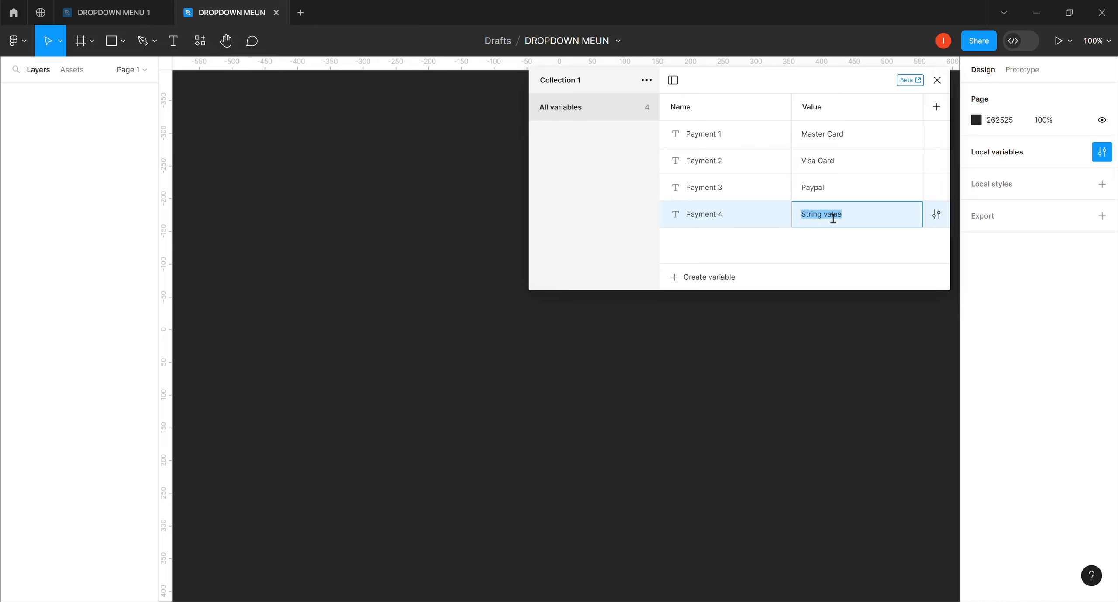
text(Bitcoin)
Step: Create a string variable named Payment 5 with the value Stripe
click(681, 278)
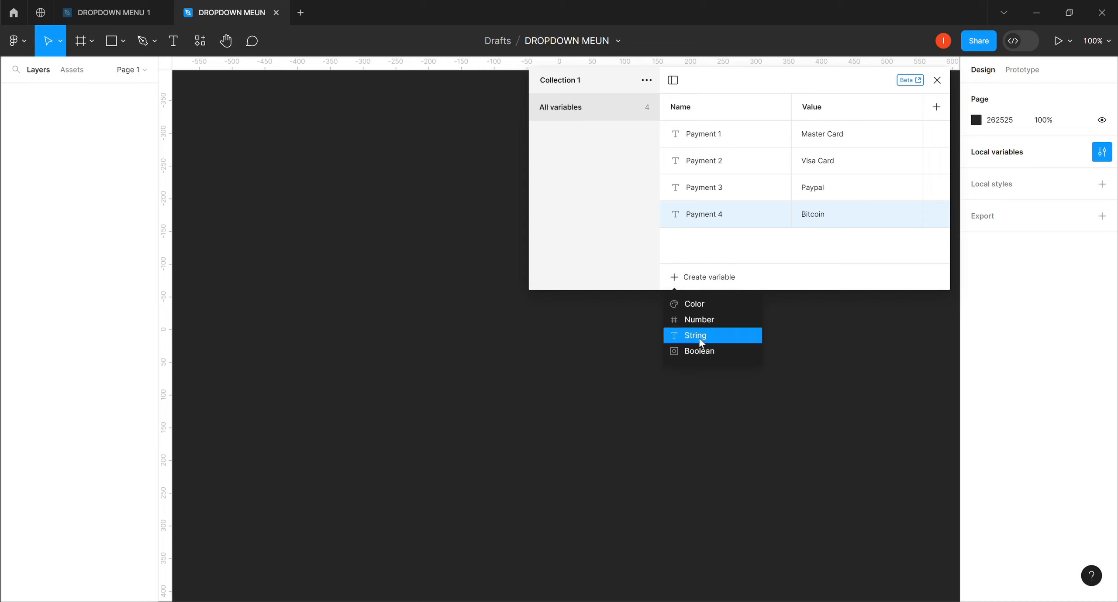
click(699, 339)
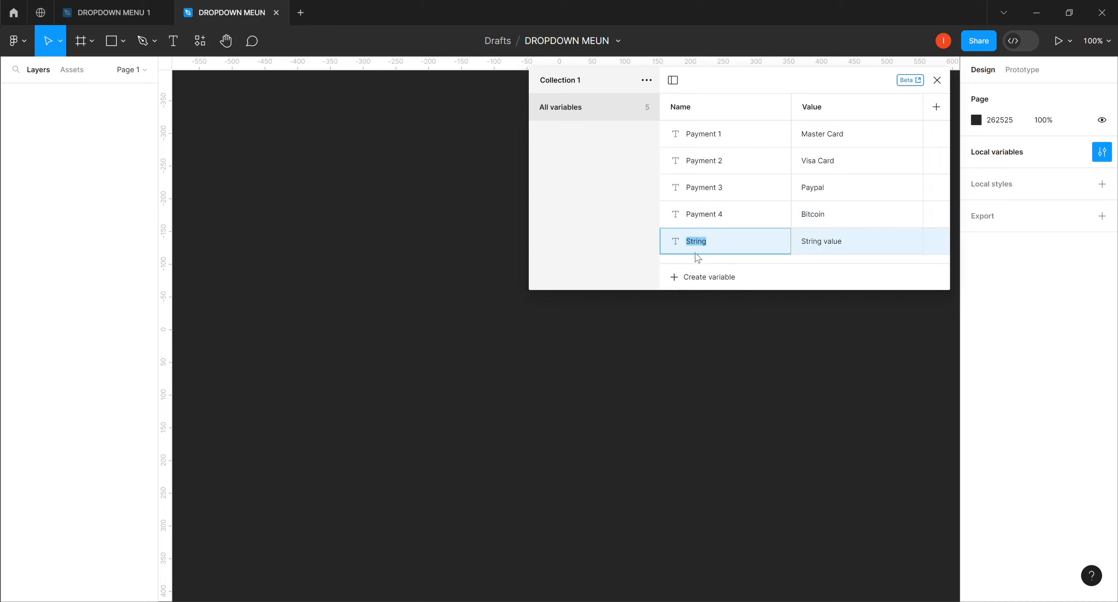
text(Payment 1)
double_click(725, 243)
text(5)
double_click(840, 246)
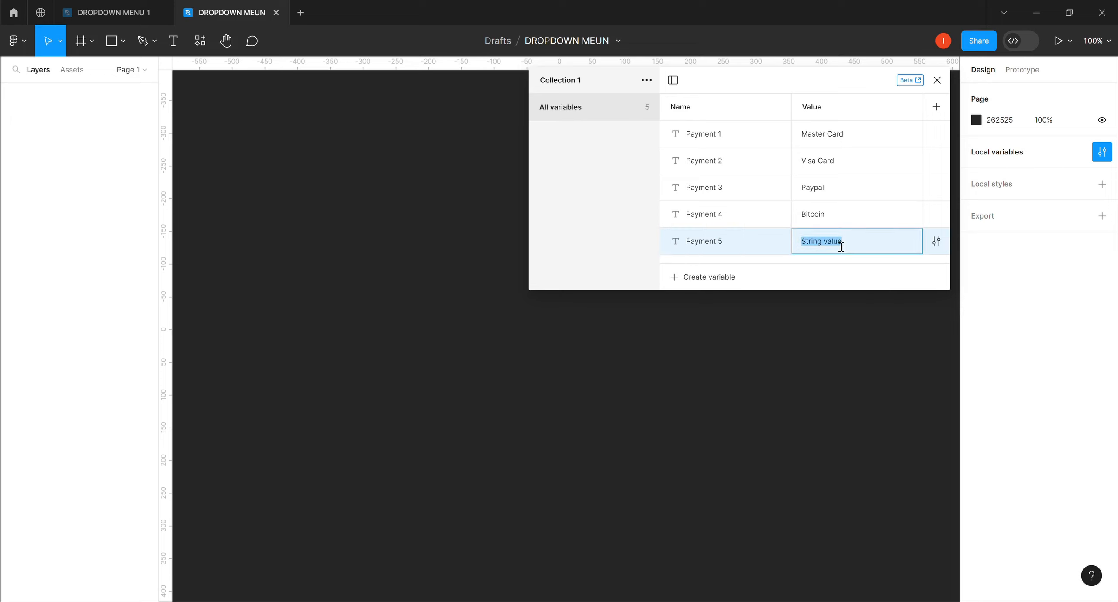
text(Stripe)
key(Return)
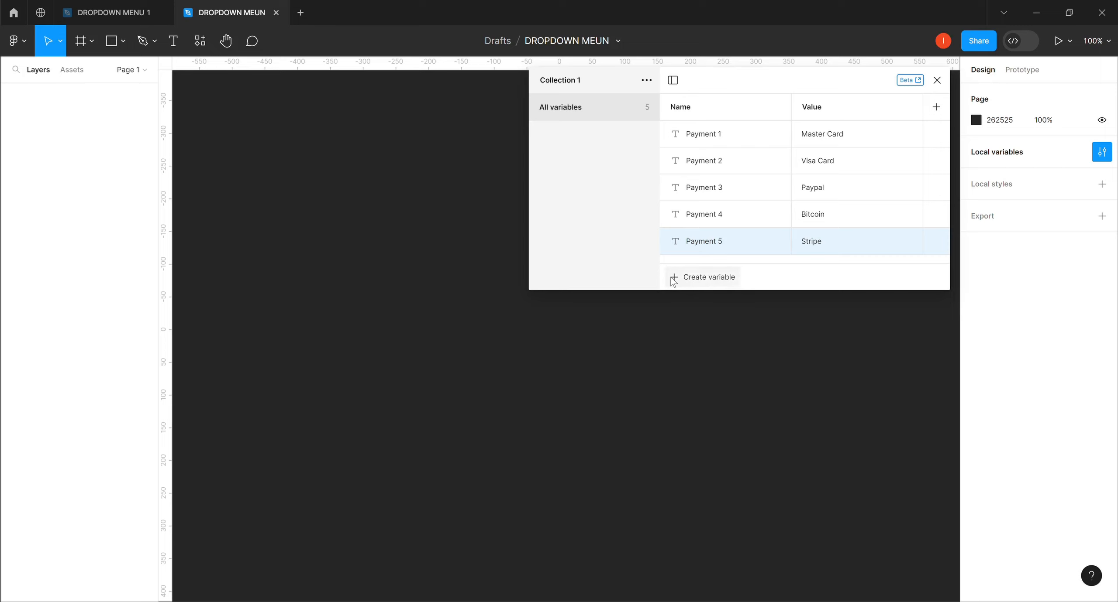
Step: Group the variables Payment 1 through Payment 5 into a new group
double_click(823, 134)
click(769, 138)
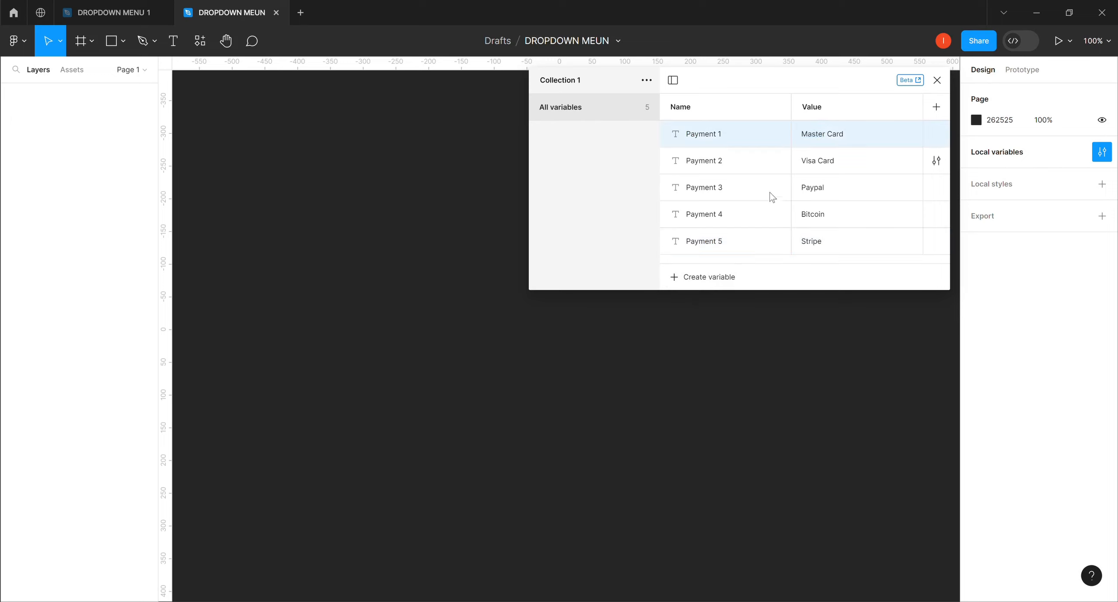
shift+click(760, 251)
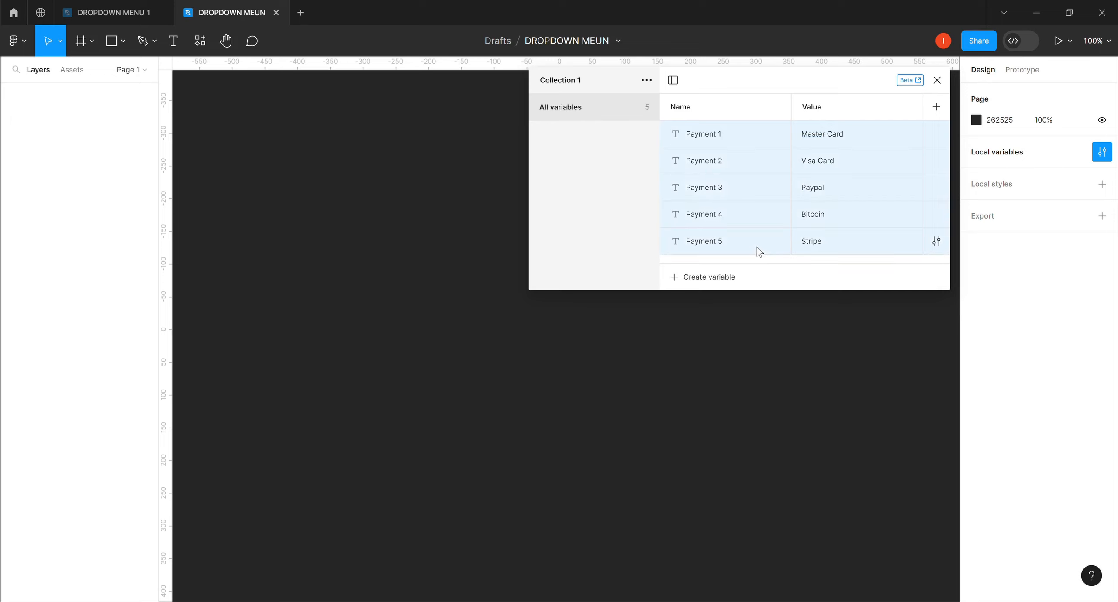
right_click(747, 213)
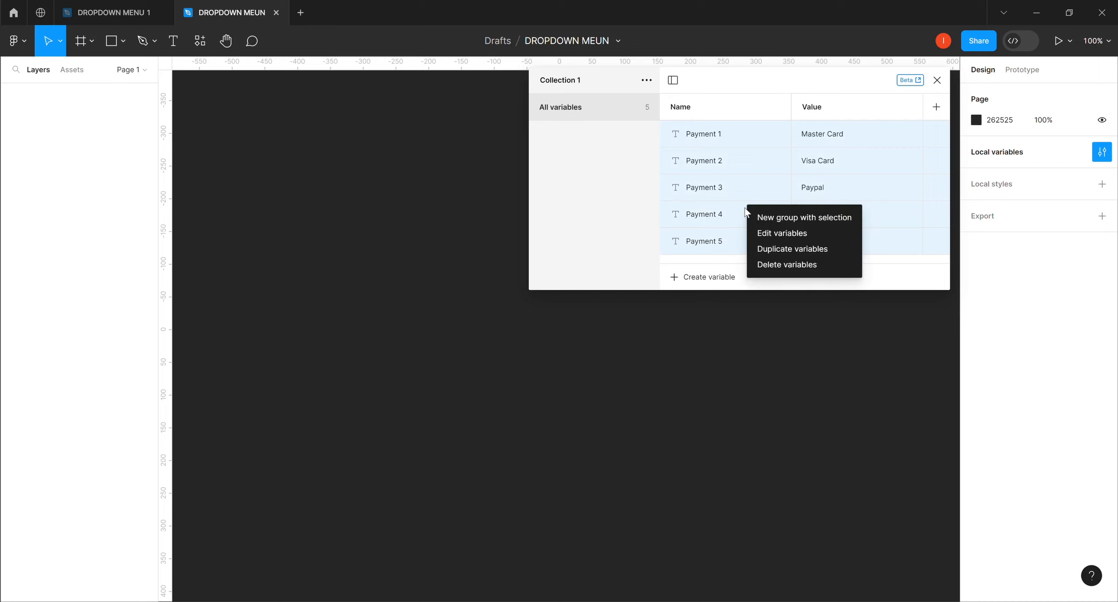
click(798, 218)
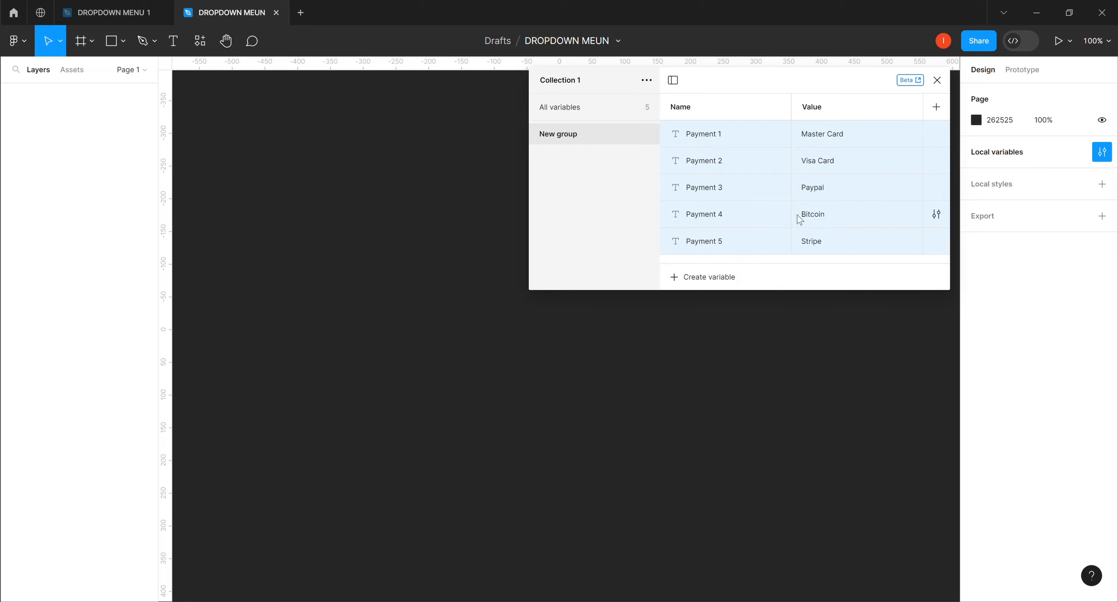
Step: Rename the new variable group as Payment Method
double_click(564, 134)
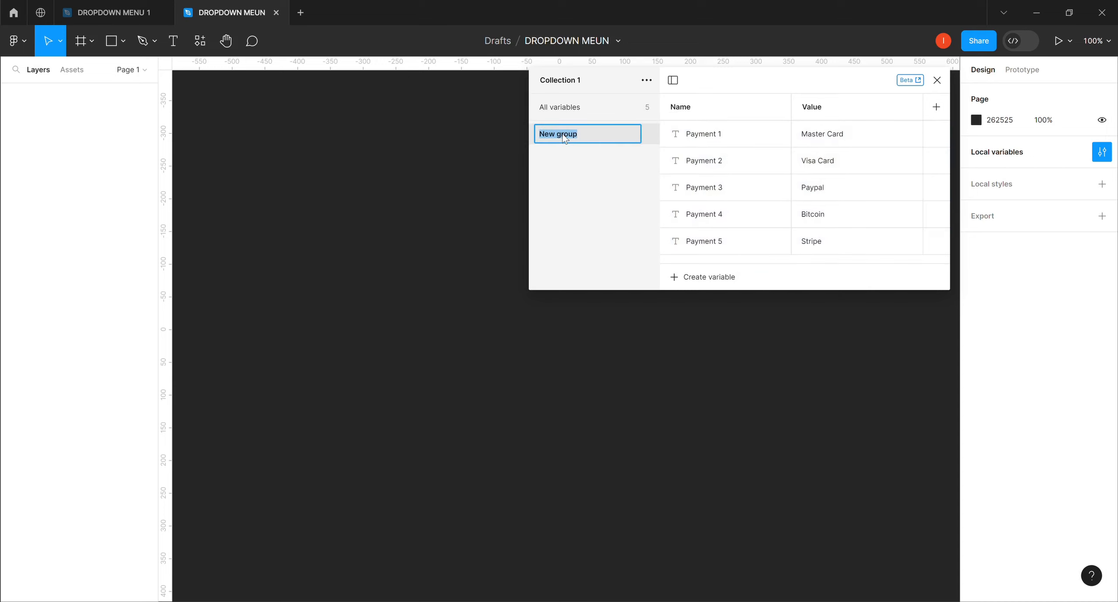
text(Payent)
click(553, 134)
text(m)
click(583, 135)
click(585, 137)
text(Method)
Step: Create a color variable in the Payment Method group and name it Primary Color
click(676, 284)
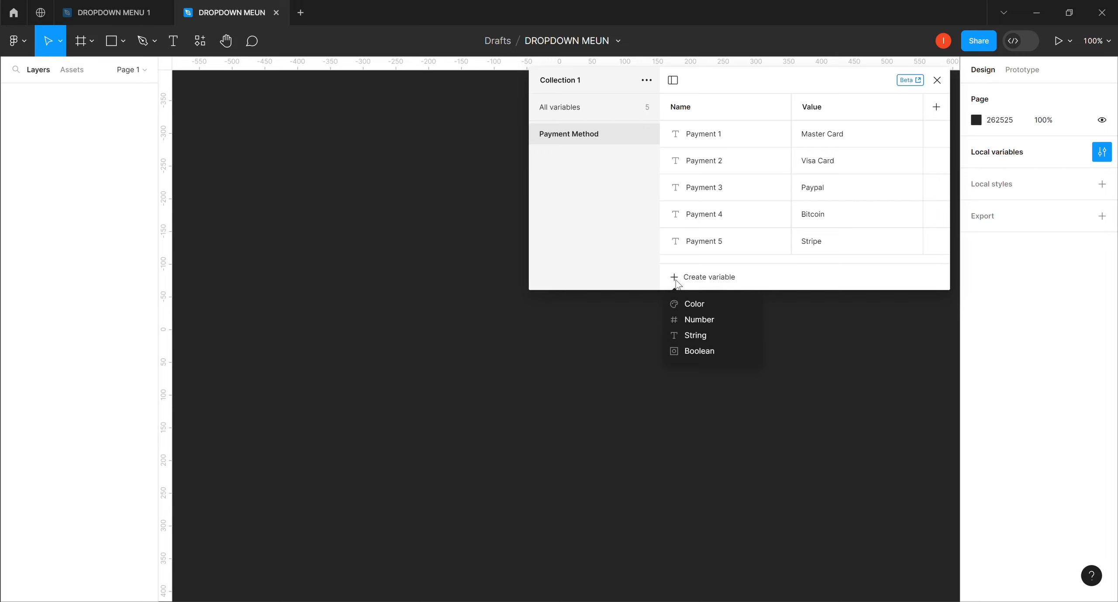
click(690, 306)
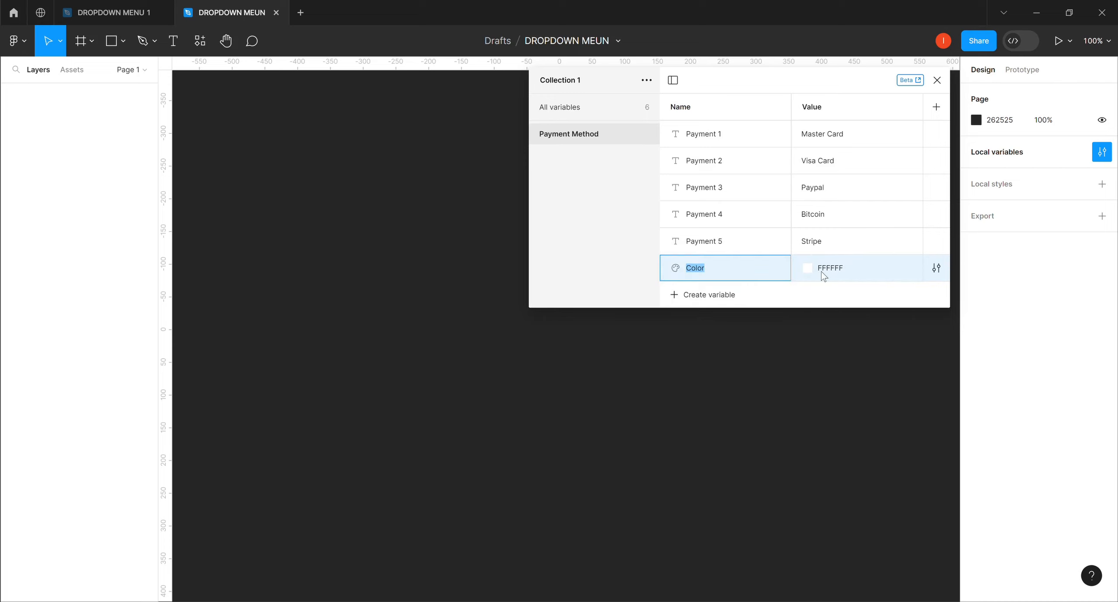
click(636, 208)
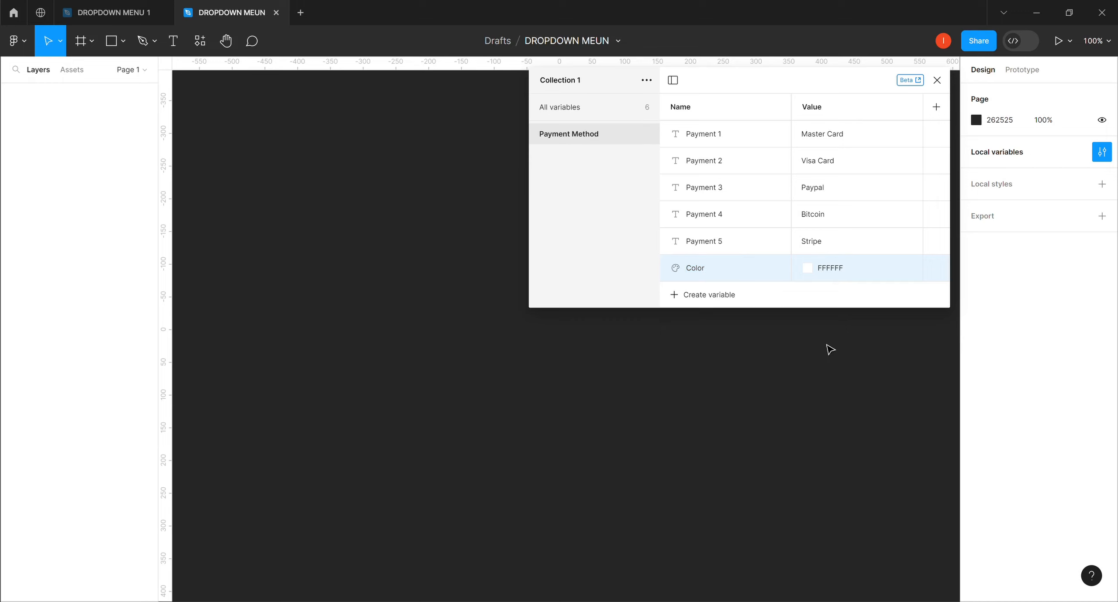
double_click(701, 268)
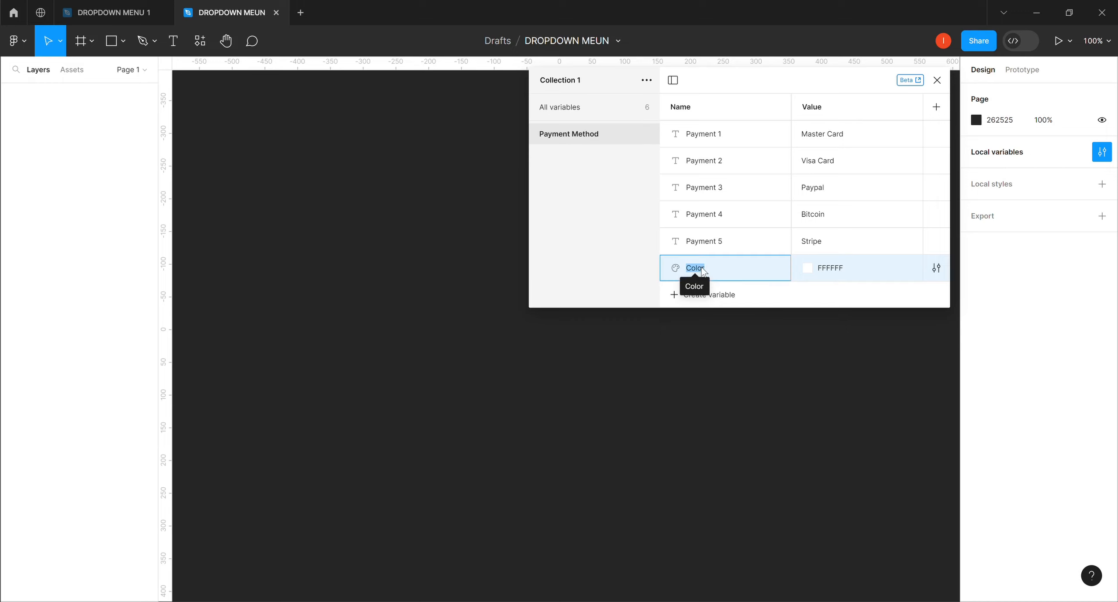
click(696, 269)
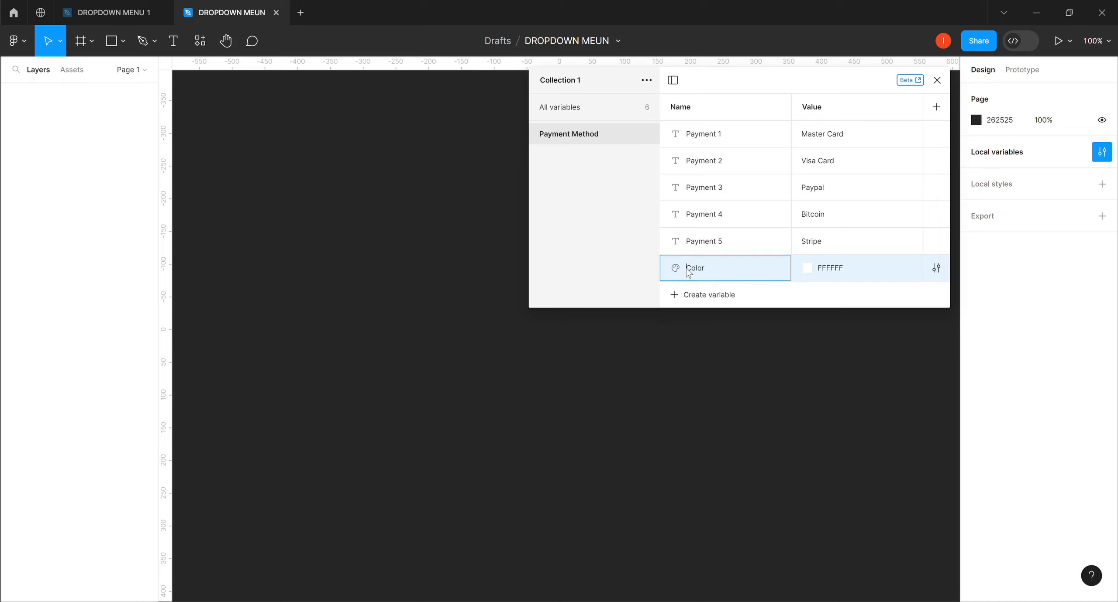
text(c)
key(BackSpace)
text(Primary)
Step: Copy the name of the Primary Color variable and finish editing it
drag(733, 269, 679, 273)
key(ctrl+c)
right_click(713, 268)
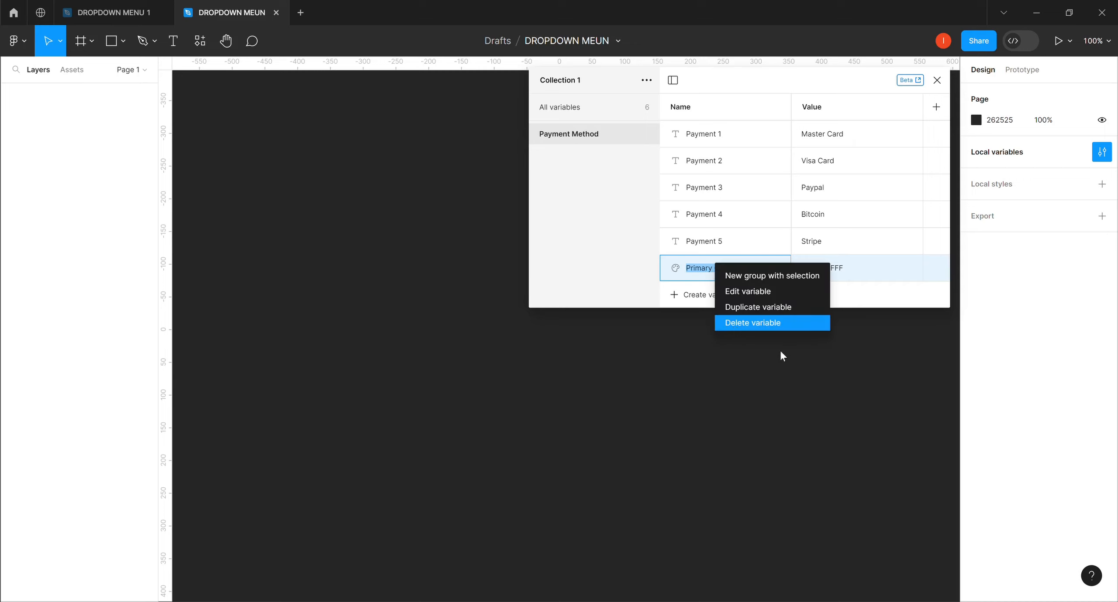
click(858, 364)
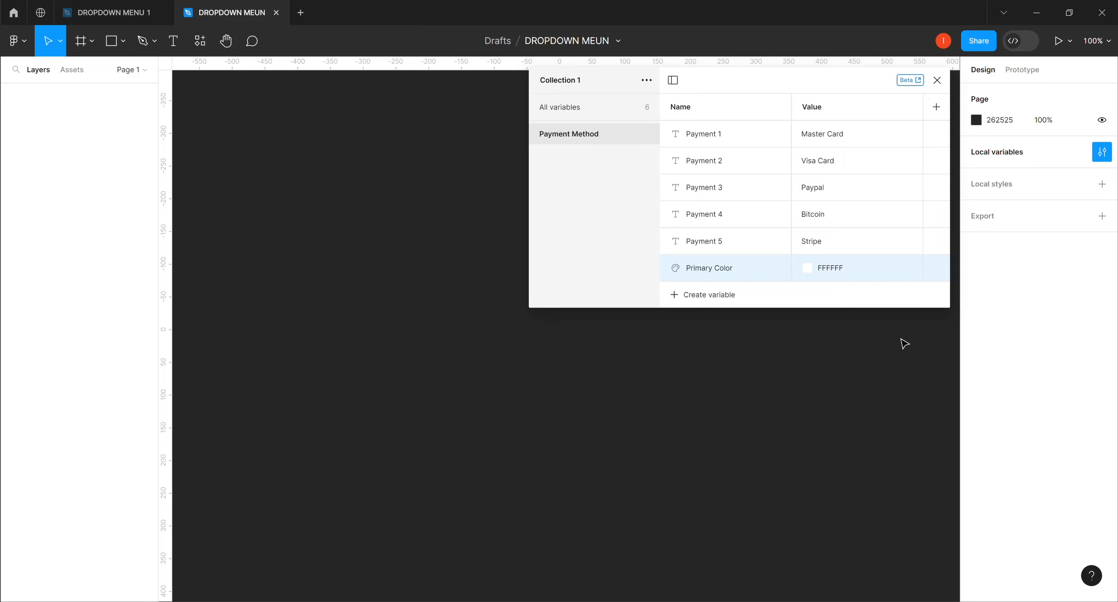
Step: Create another color variable in the Payment Method group and set its value to purple 4804D8
click(697, 294)
click(695, 322)
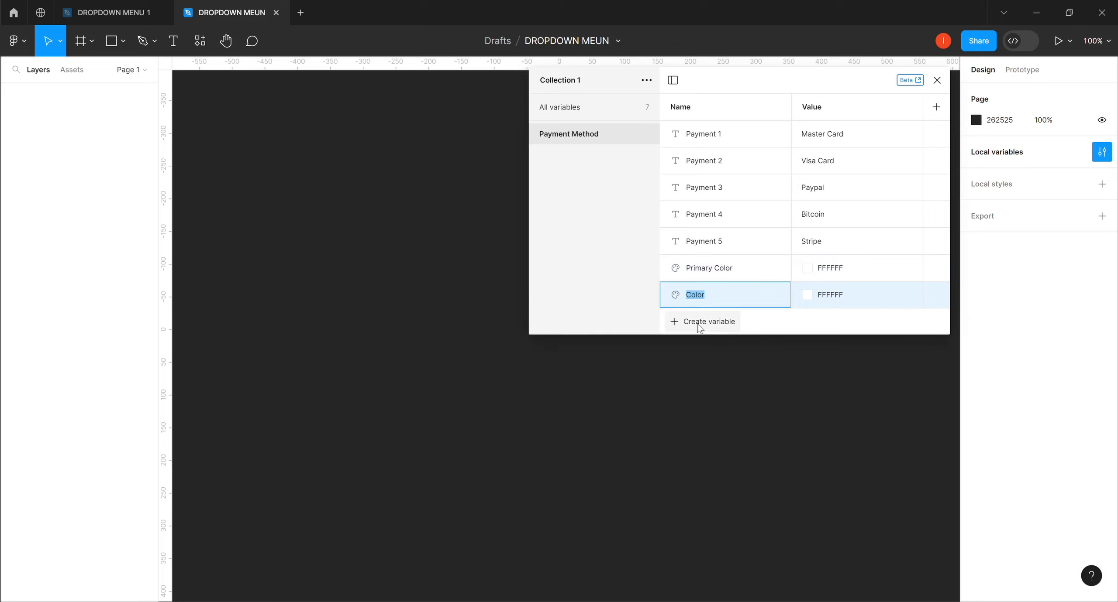
click(807, 296)
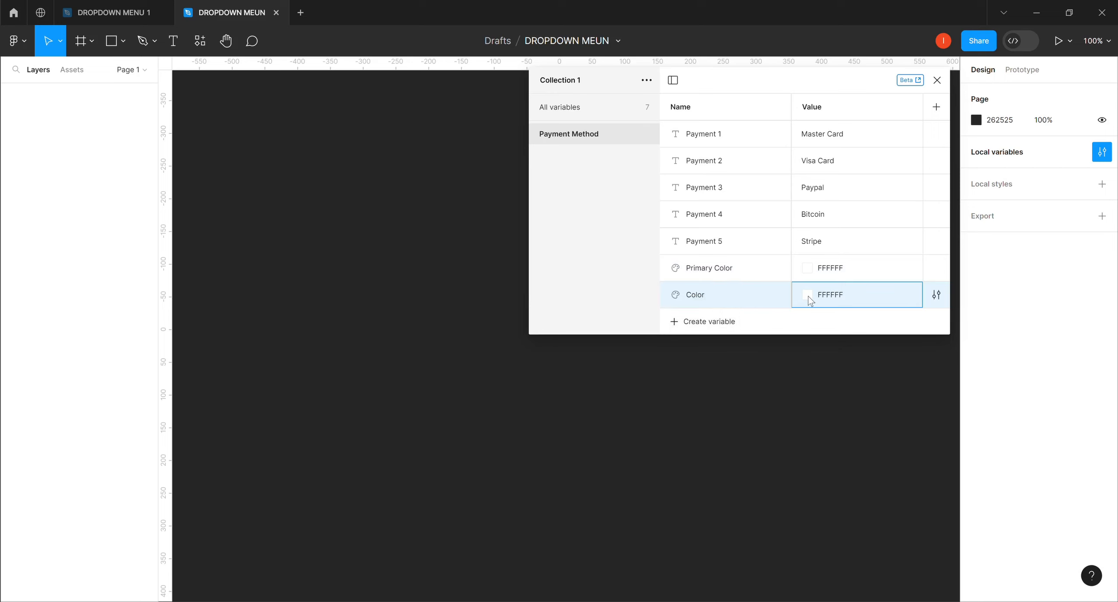
click(808, 296)
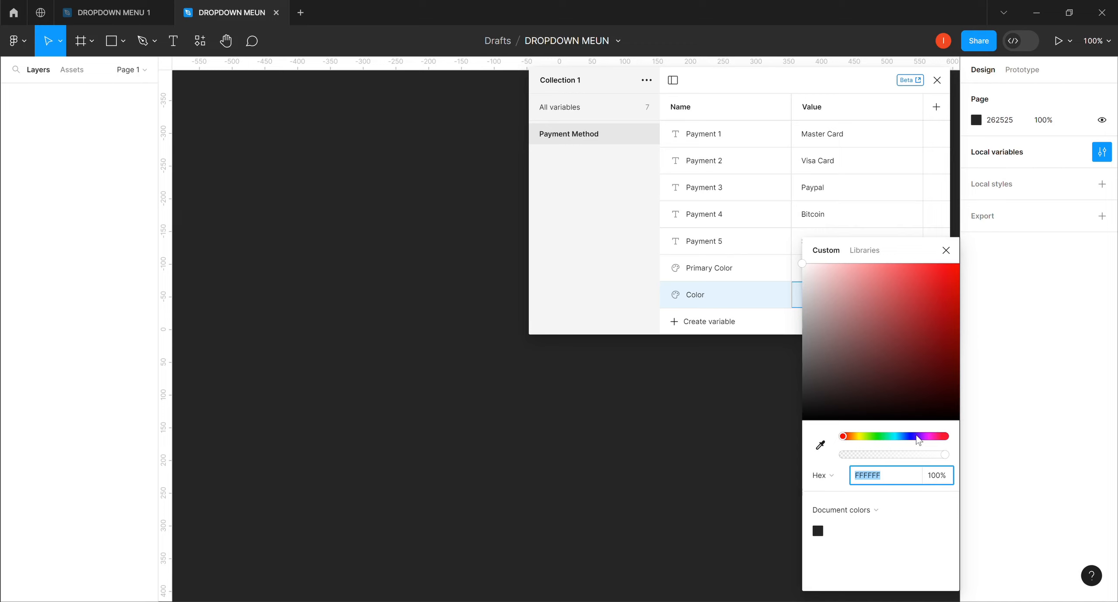
drag(915, 437, 916, 437)
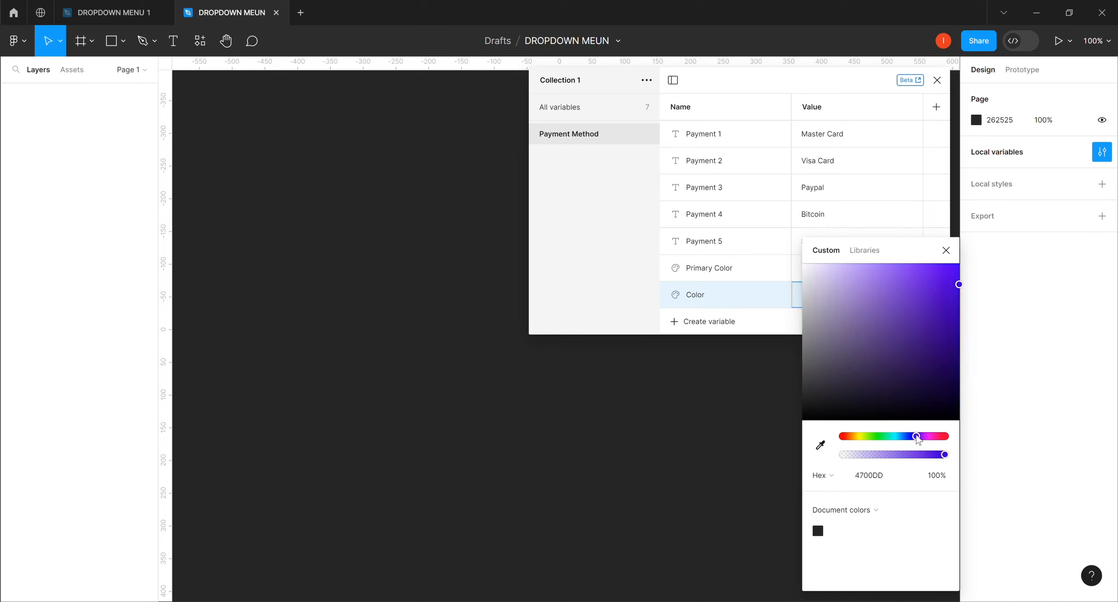
drag(957, 287, 957, 293)
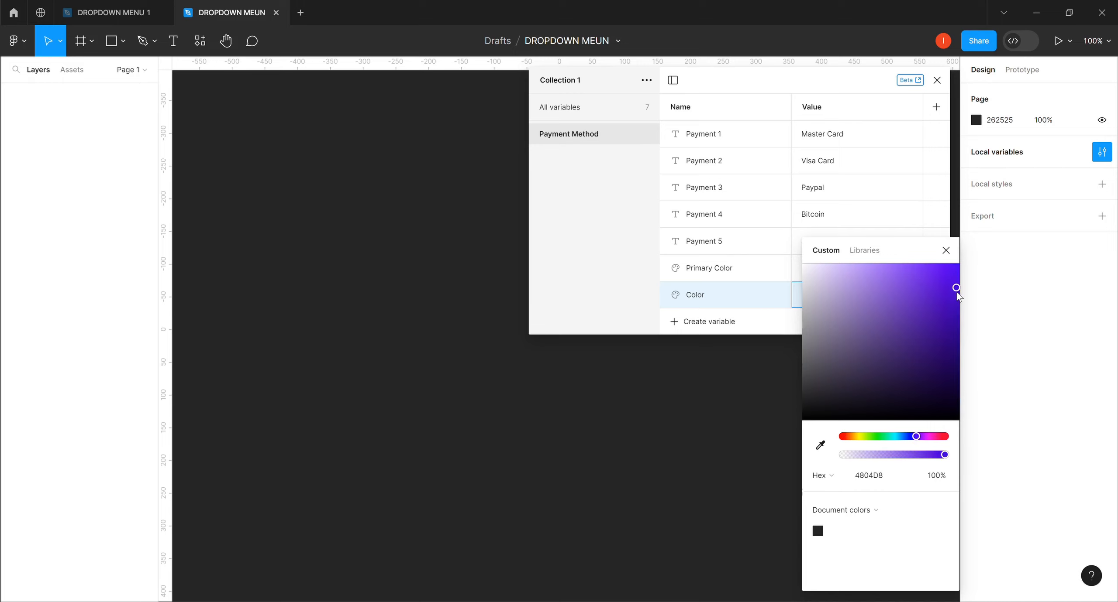
click(946, 251)
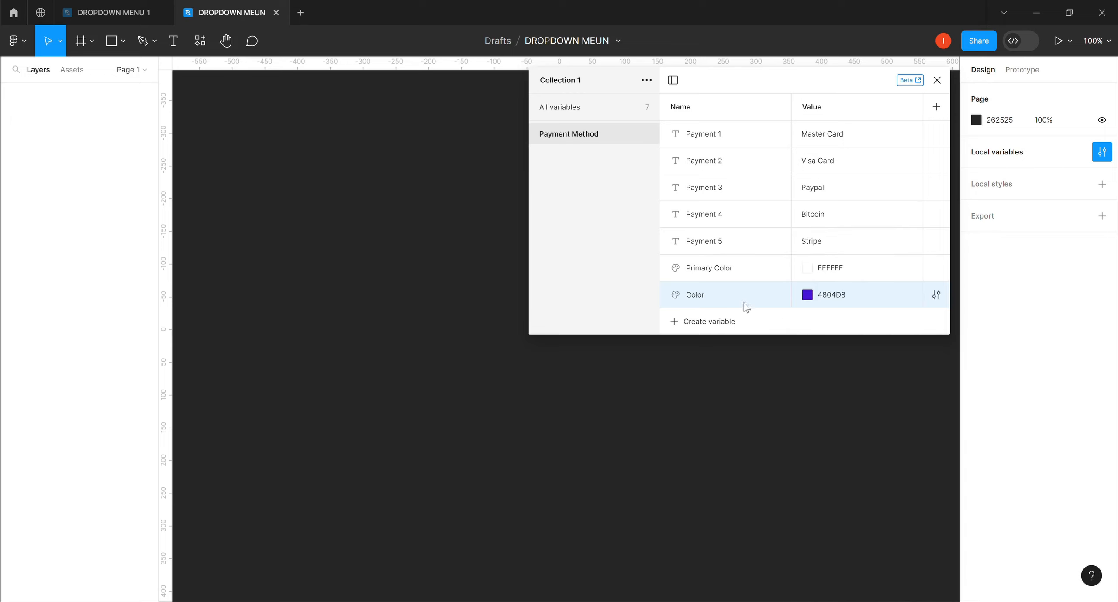
Step: Rename the purple color variable as Secondary Color
double_click(695, 299)
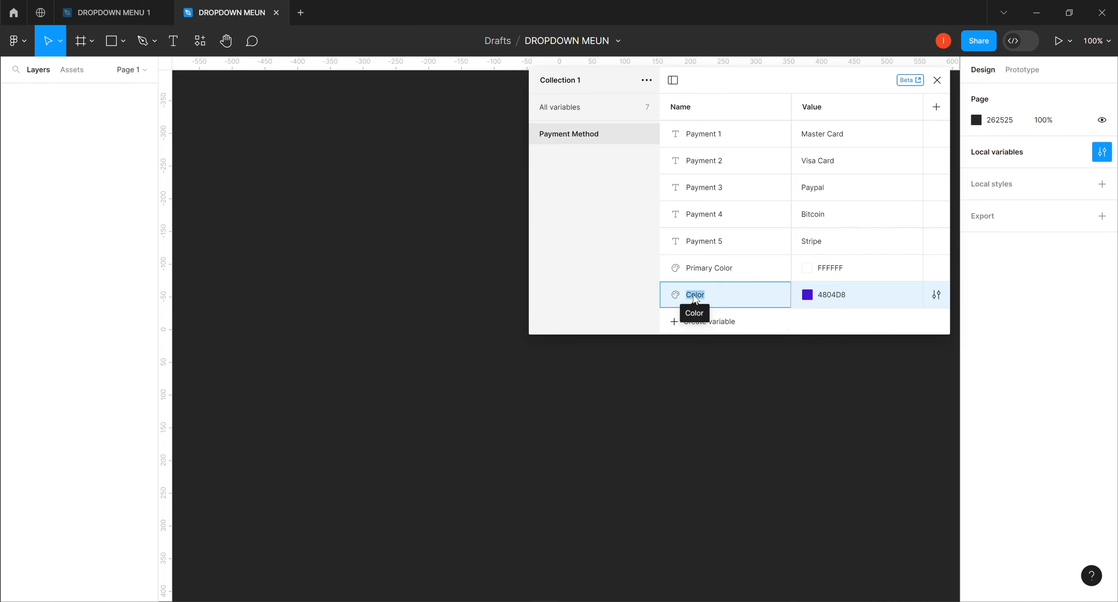
text(Primary Color)
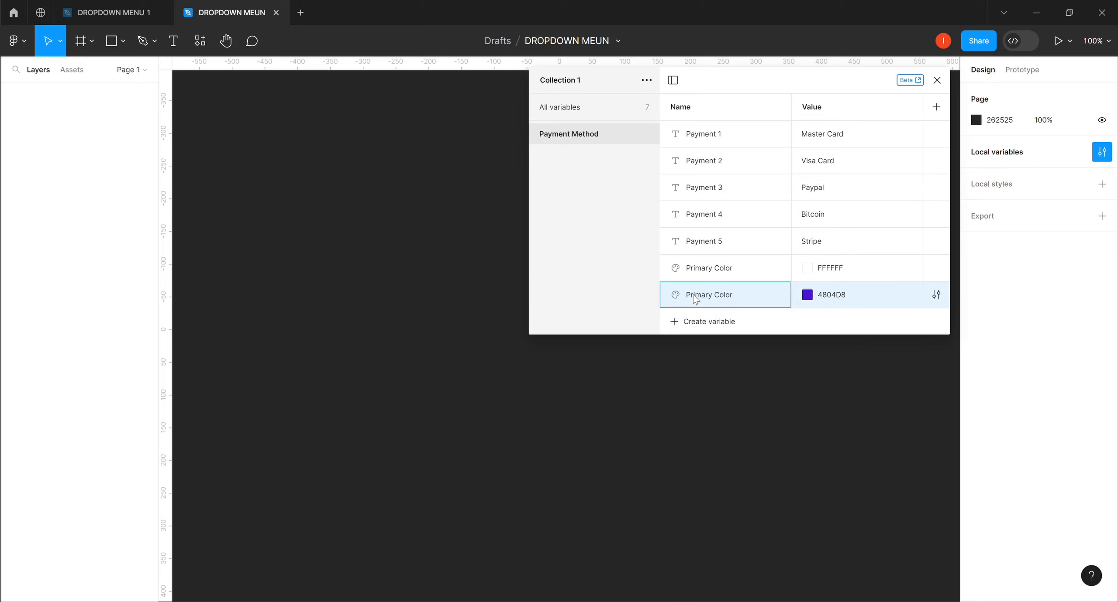
click(708, 297)
click(712, 297)
drag(711, 297, 684, 298)
text(Secondary)
key(Return)
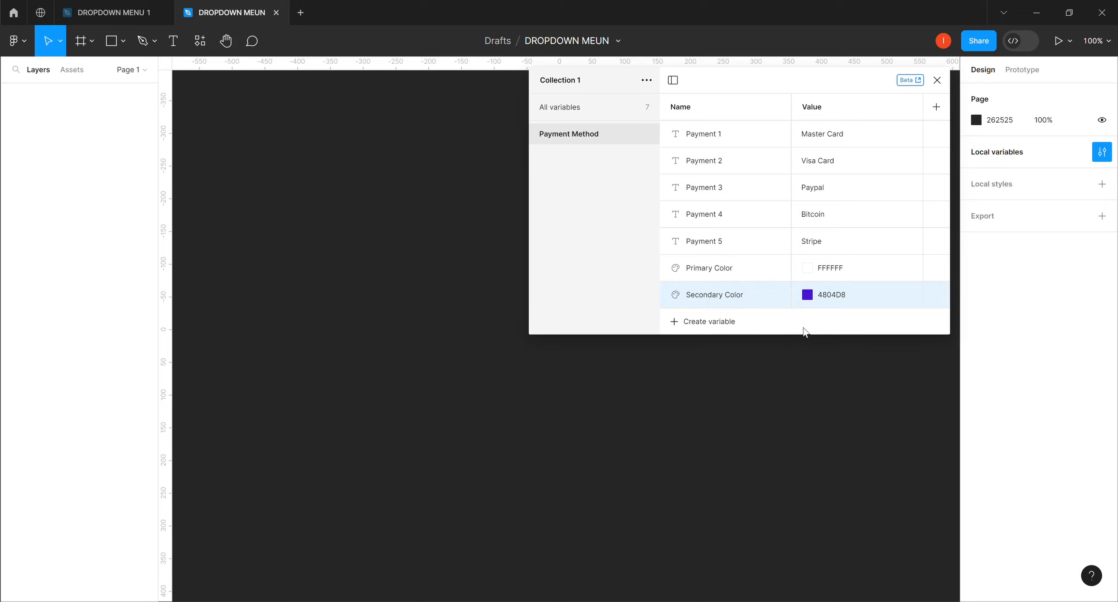
Step: Create a third color variable in the Payment Method group with the light purple value E1CDFB
click(676, 327)
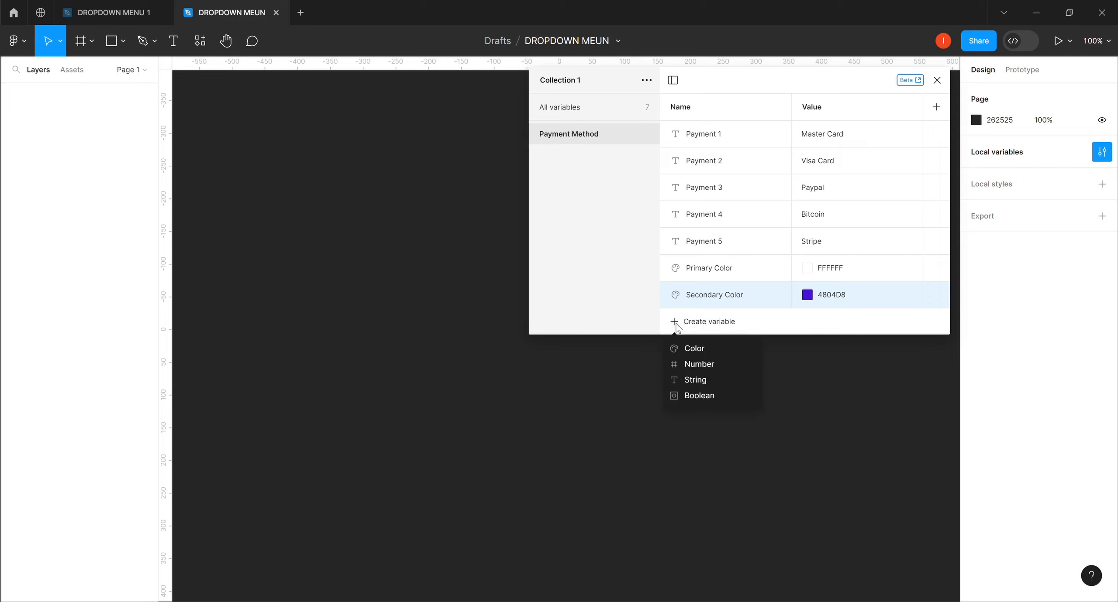
click(693, 349)
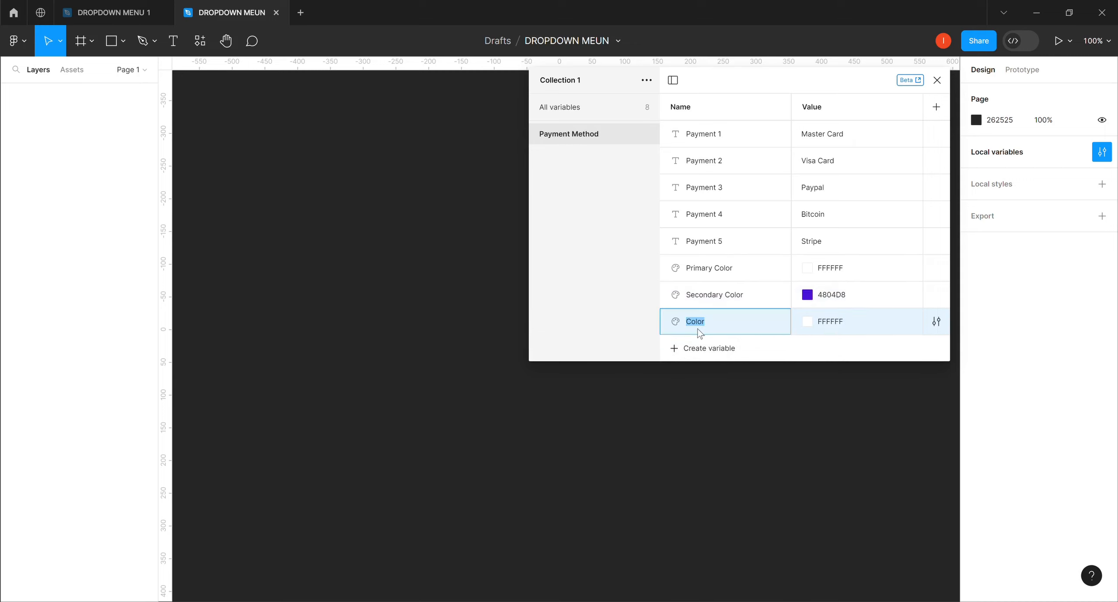
click(809, 327)
click(807, 322)
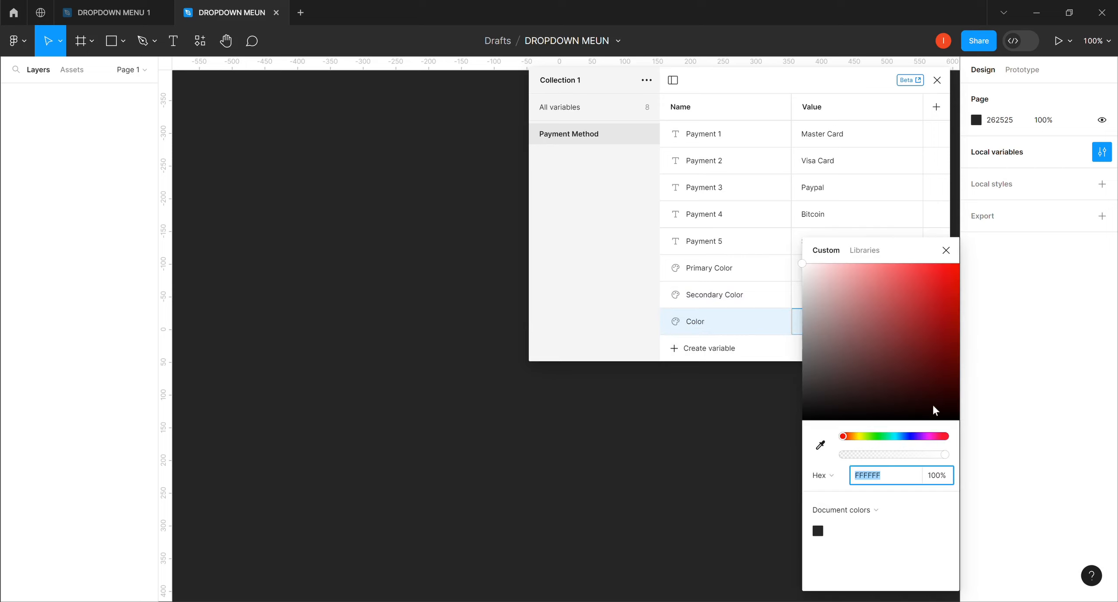
click(917, 436)
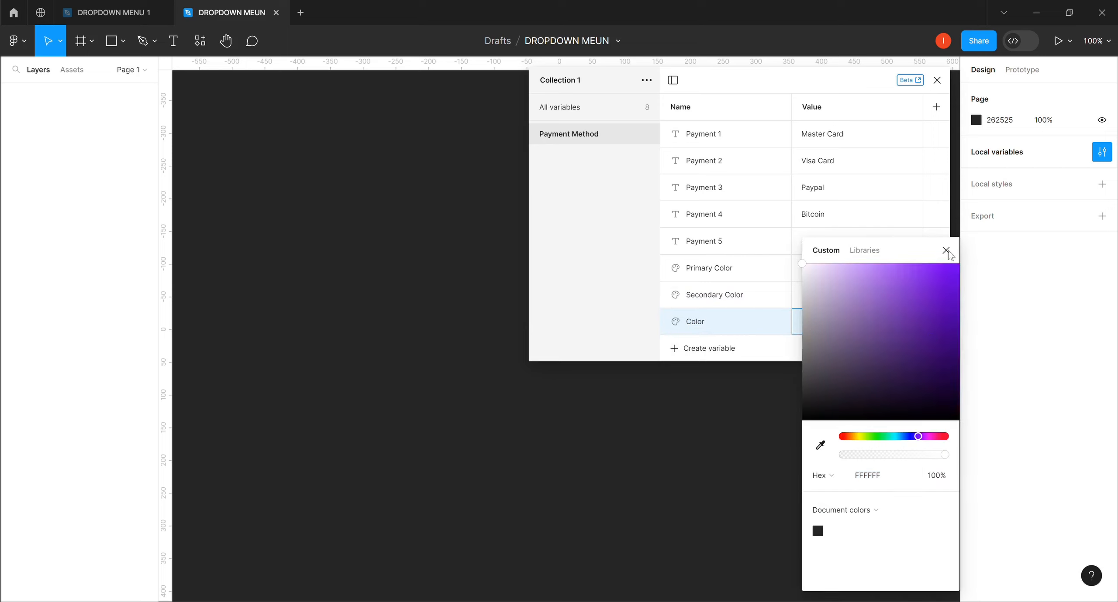
click(851, 265)
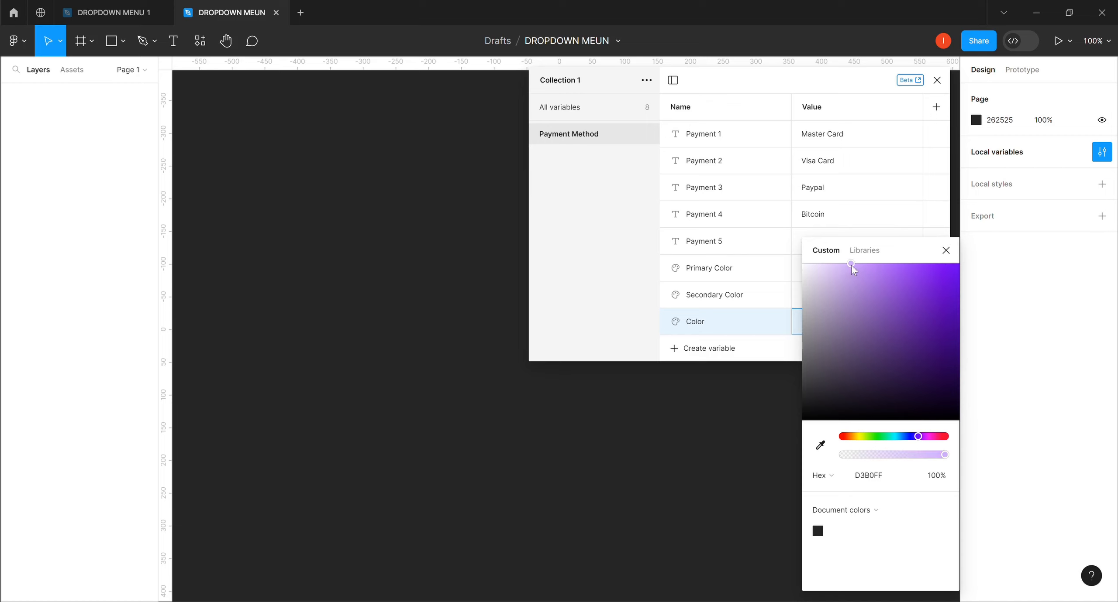
drag(843, 273, 831, 272)
click(732, 451)
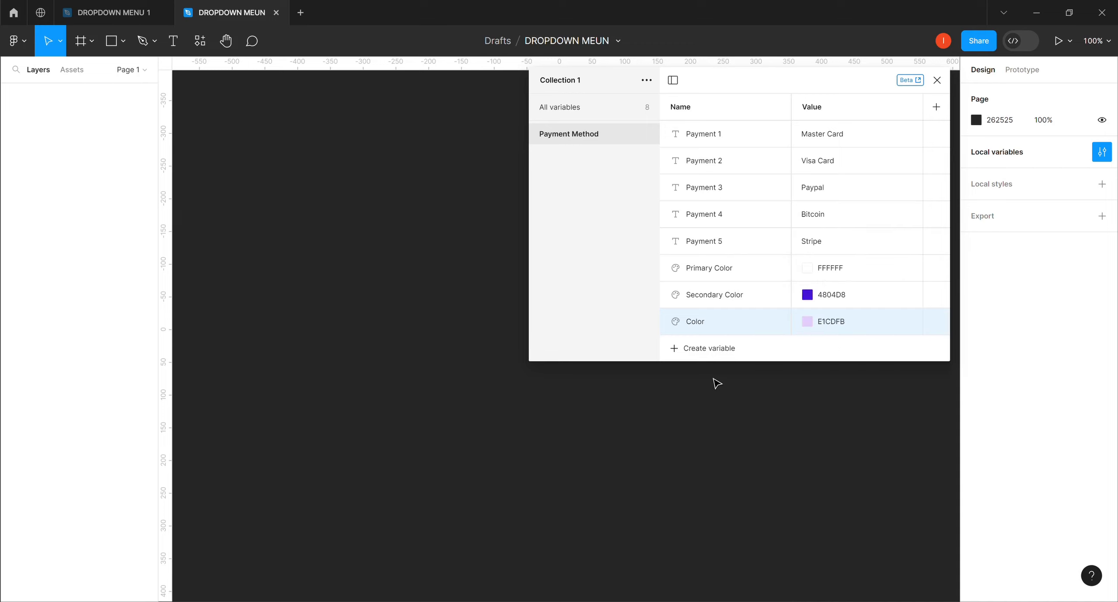
Step: Rename the light purple color variable as Hover Color
double_click(699, 330)
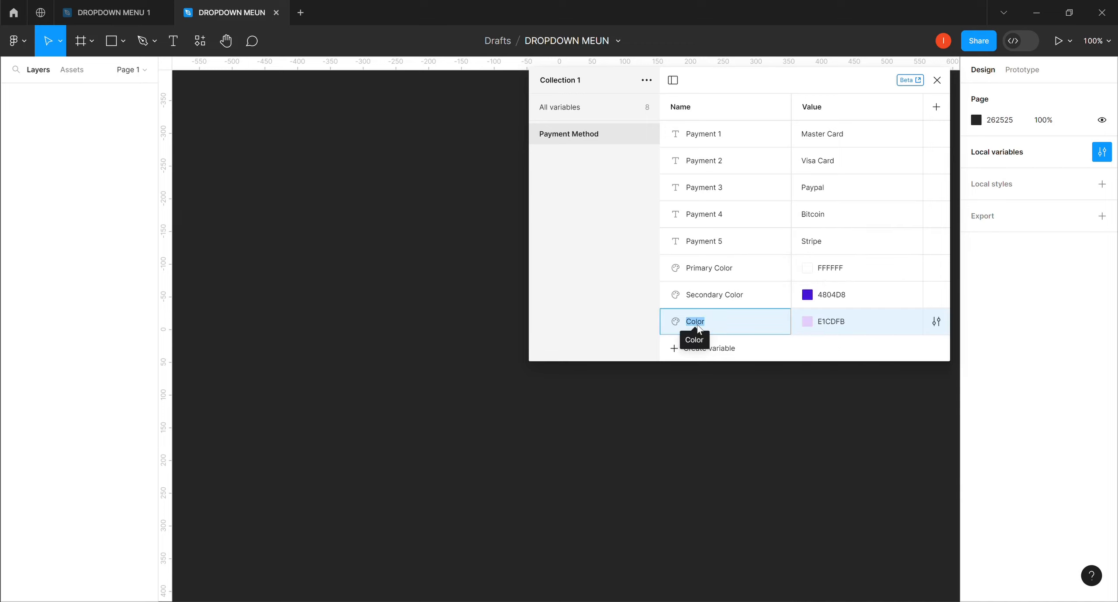
key(ctrl+v)
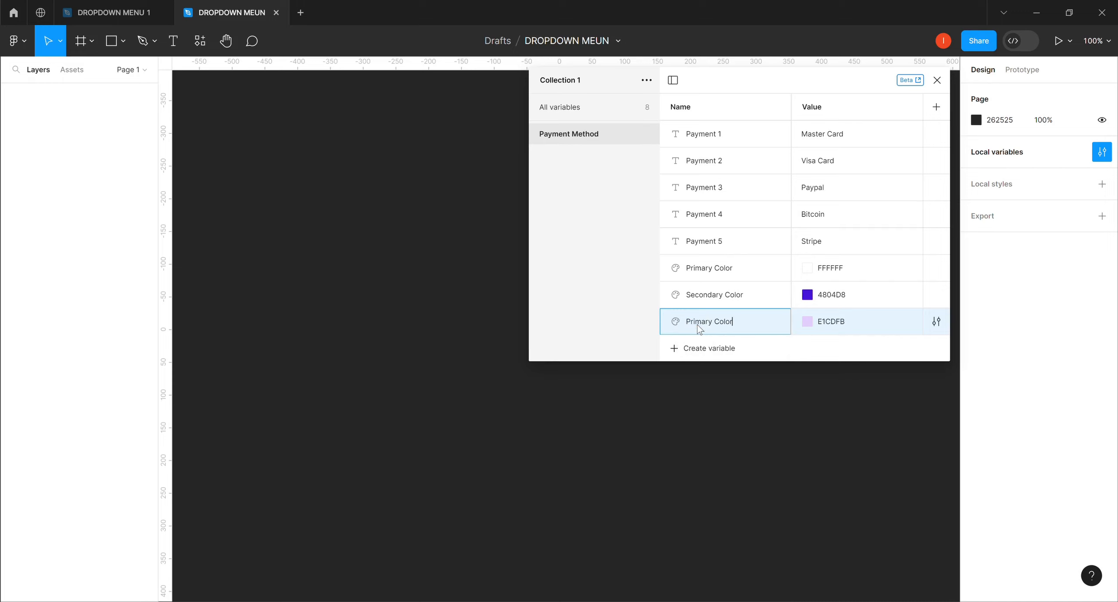
double_click(710, 324)
text(Hover)
key(Return)
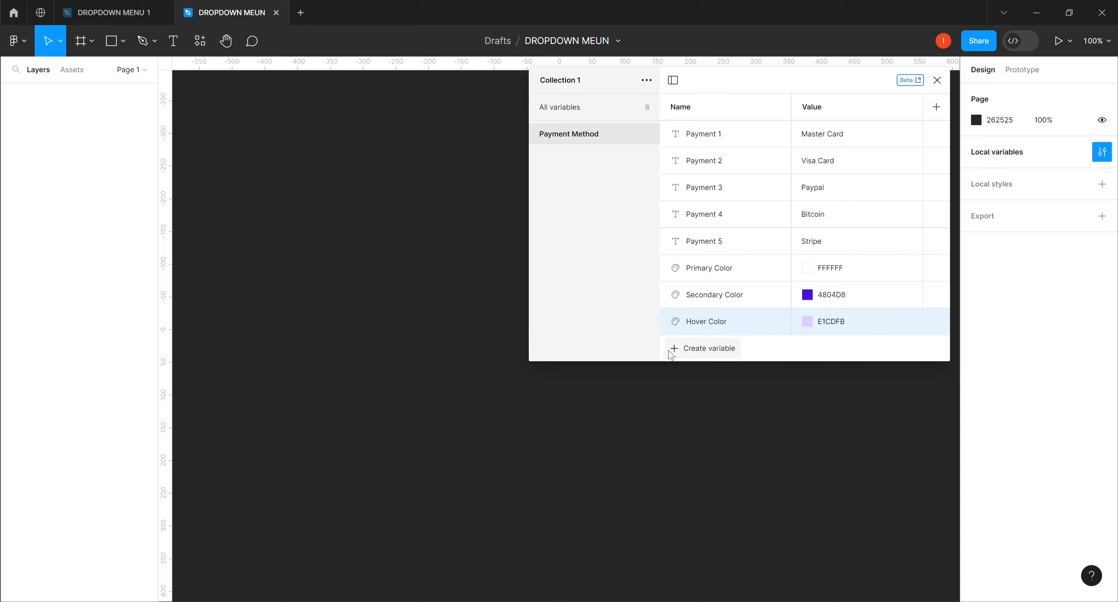
Step: Create a fourth color variable in the Payment Method group with the near-black value 0C0909
click(675, 350)
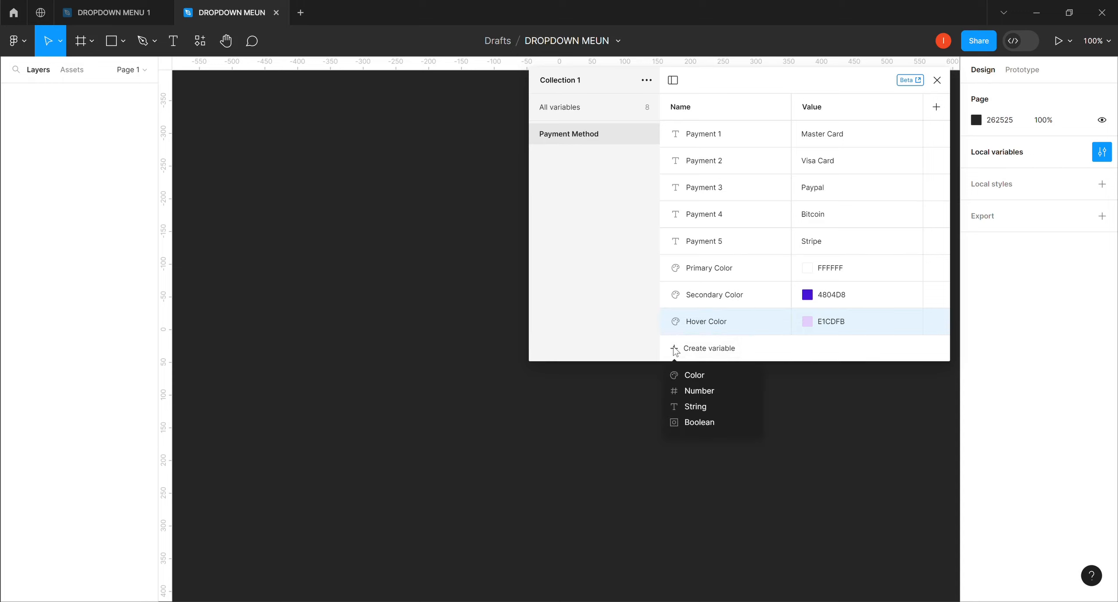
click(699, 374)
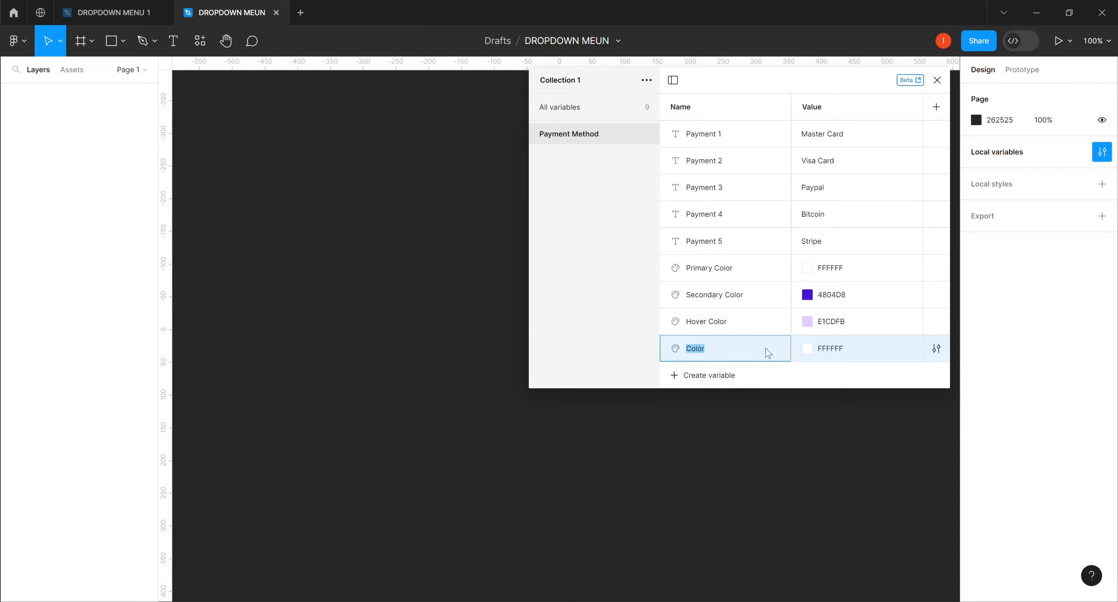
click(805, 349)
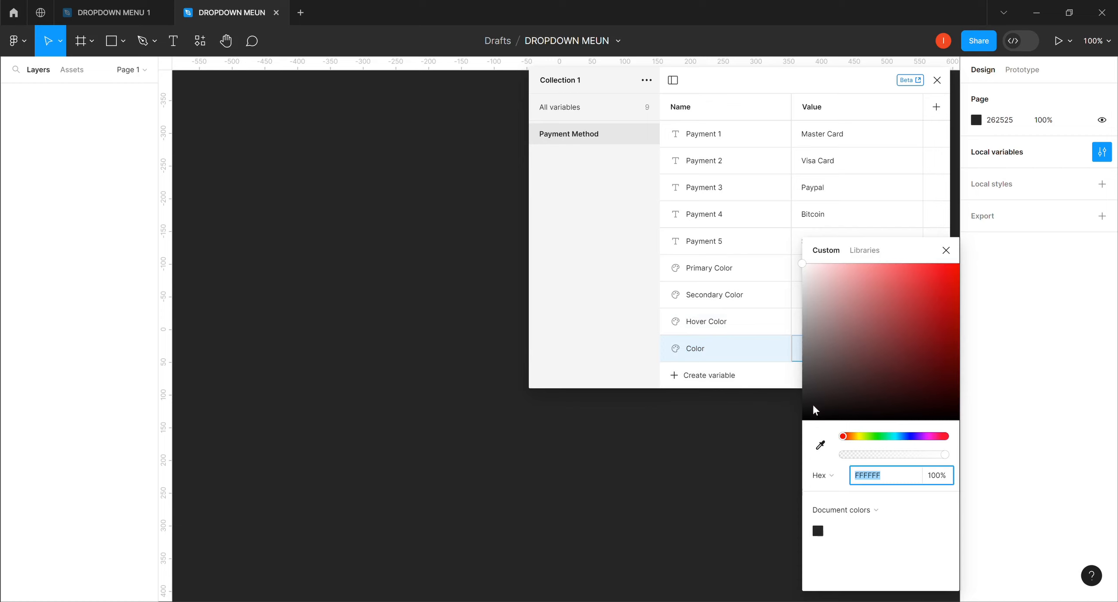
click(827, 412)
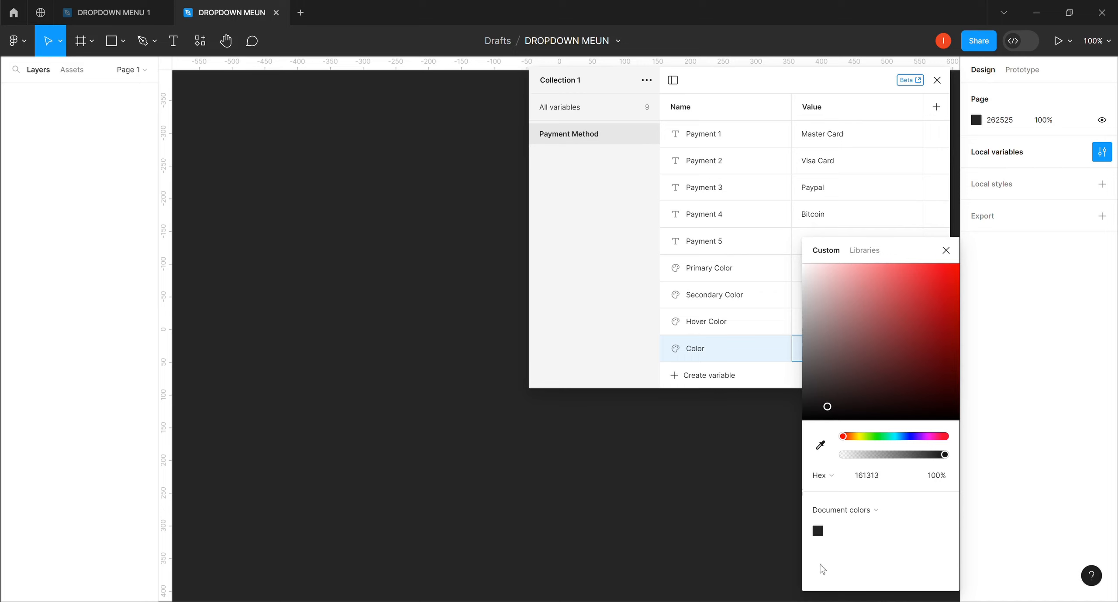
click(821, 544)
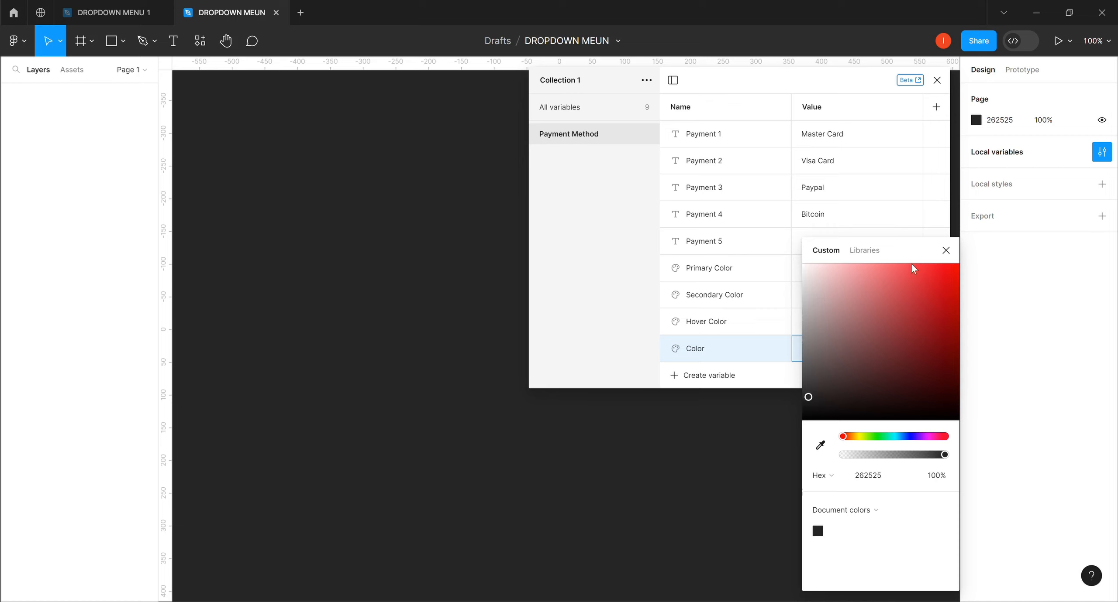
drag(813, 404, 833, 414)
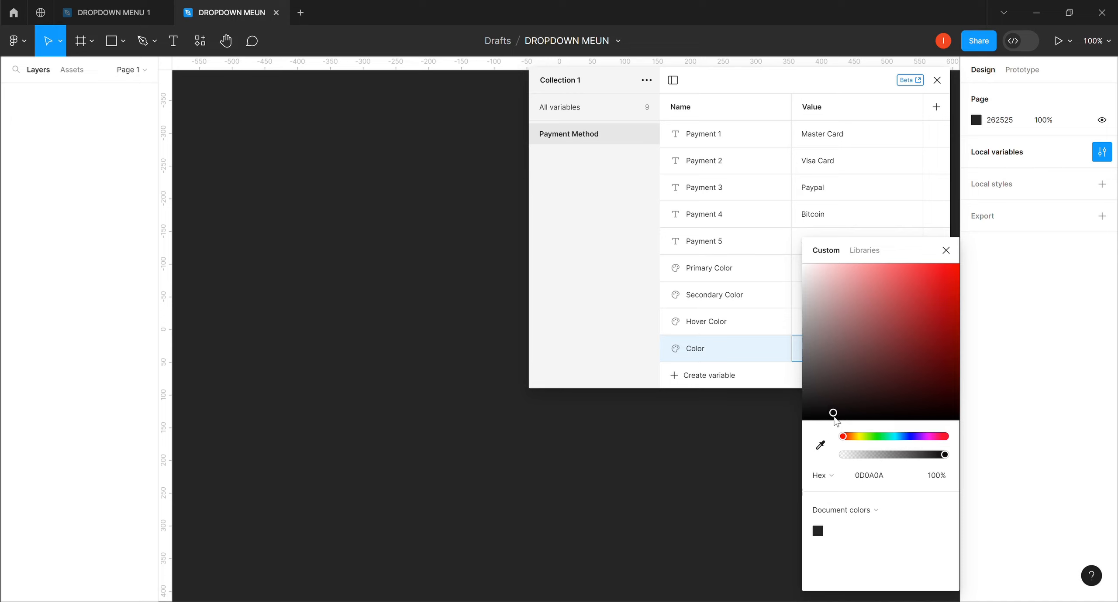
click(945, 251)
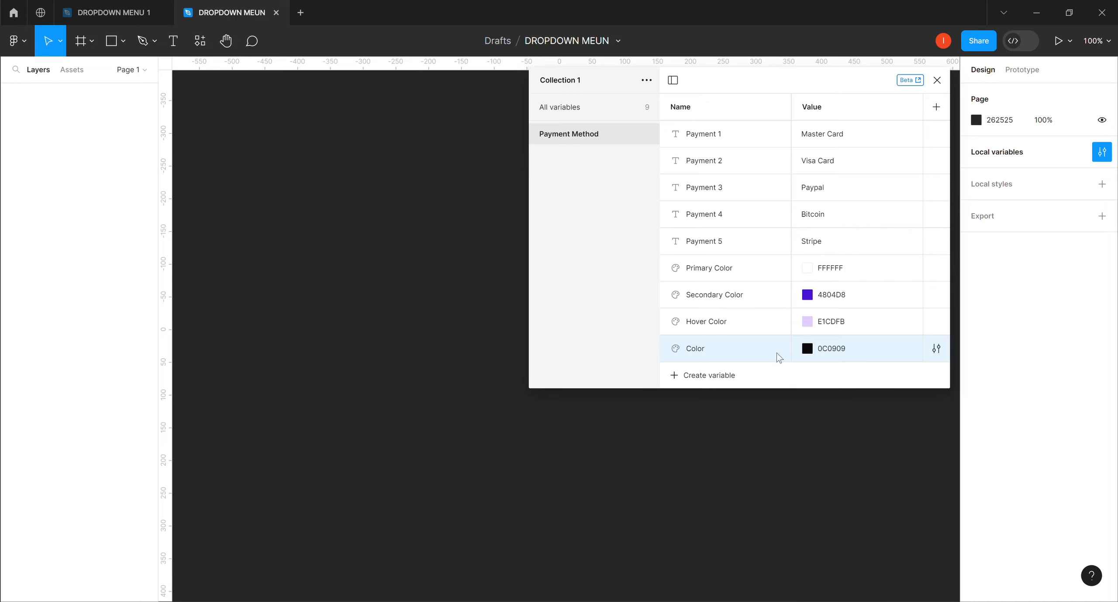
Step: Rename the near-black color variable as Text Color
double_click(698, 353)
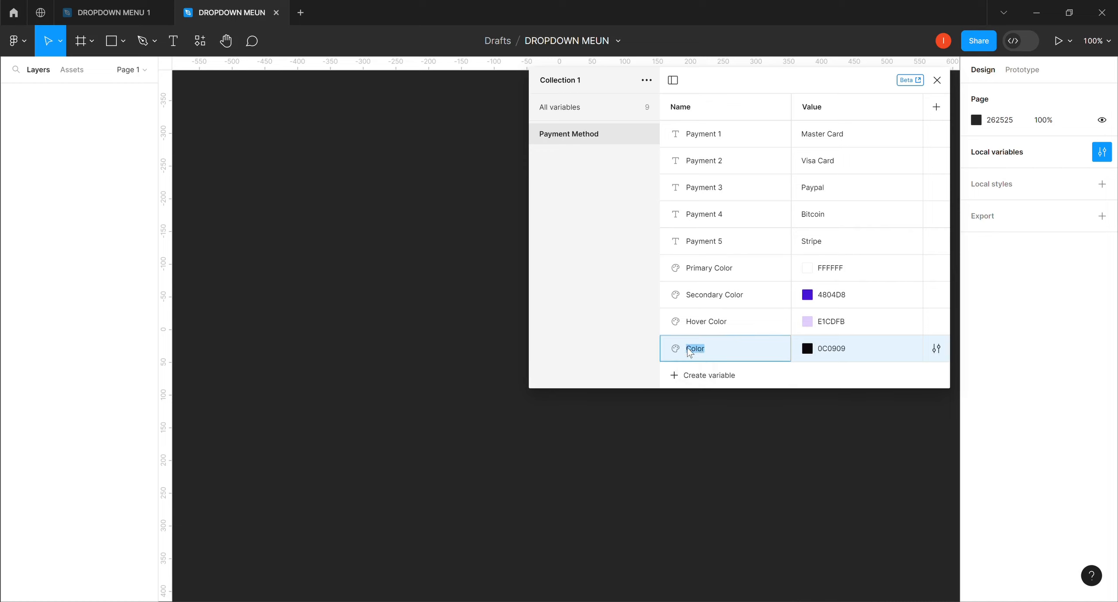
key(Return)
text(Text)
key(Return)
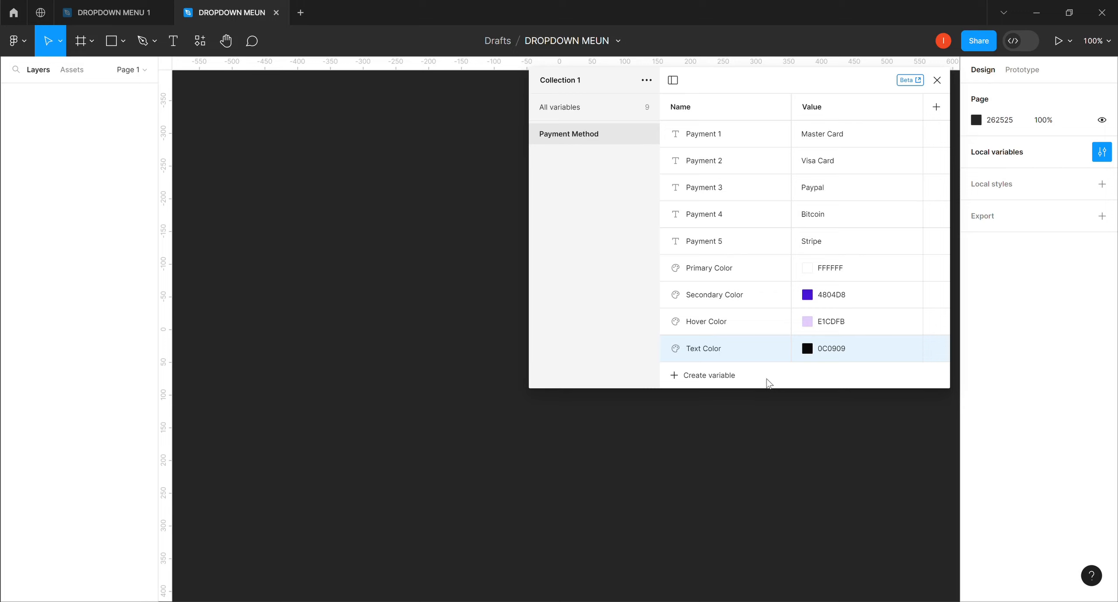
Step: Group the four color variables from Primary Color to Text Color into a new group named Color Styles
click(756, 273)
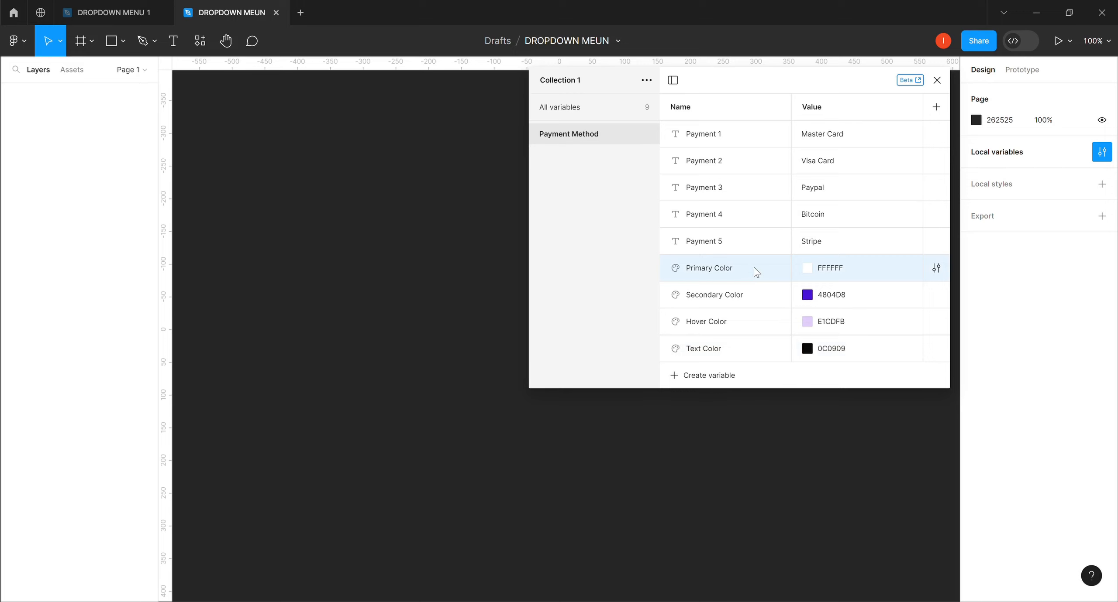
shift+click(740, 352)
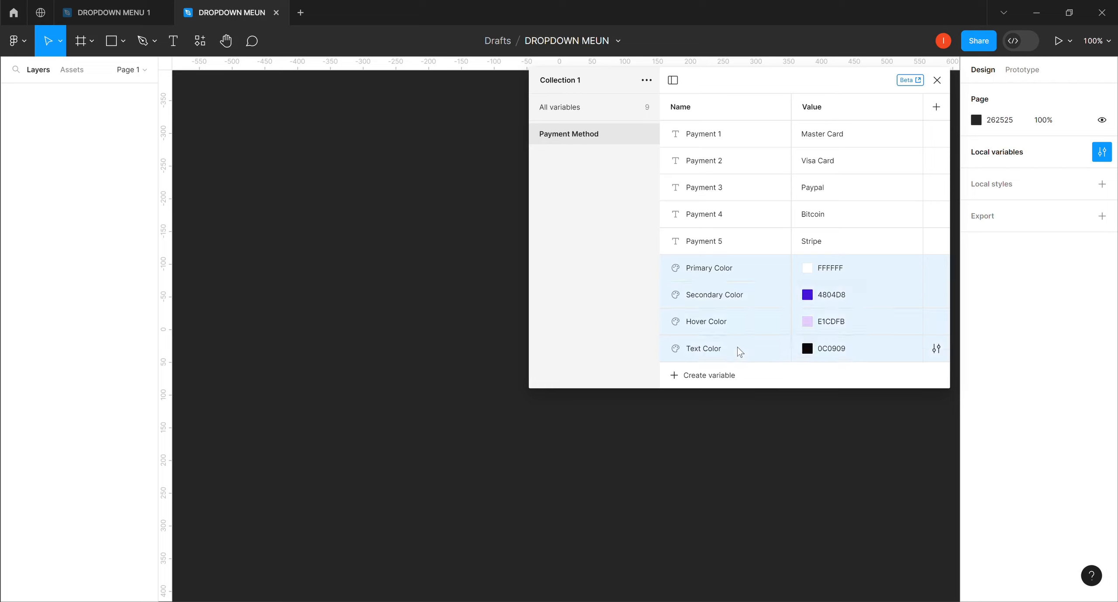
right_click(731, 324)
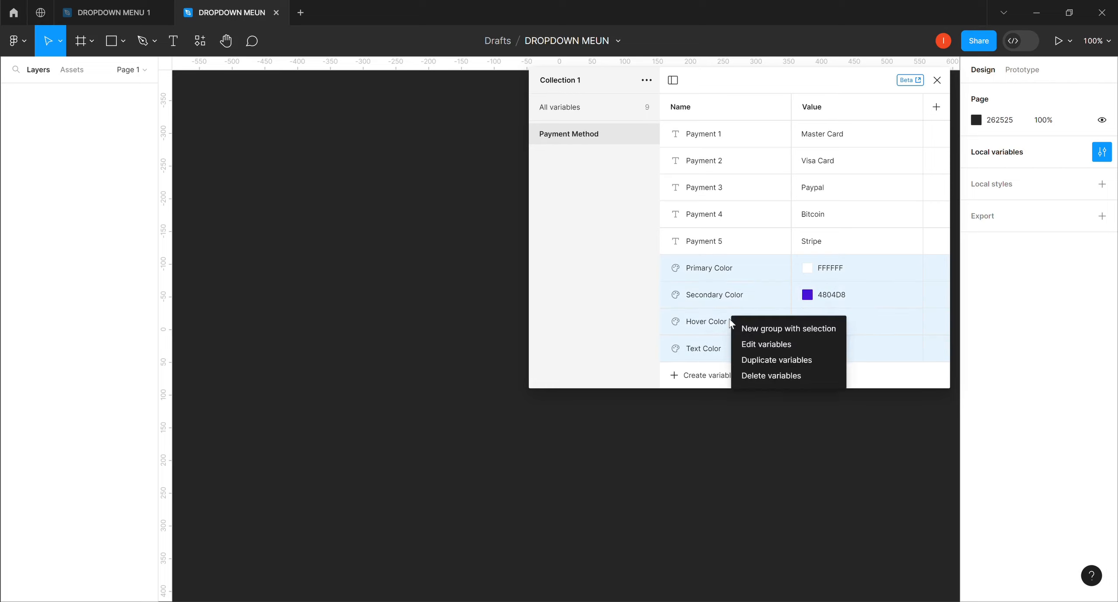
click(769, 333)
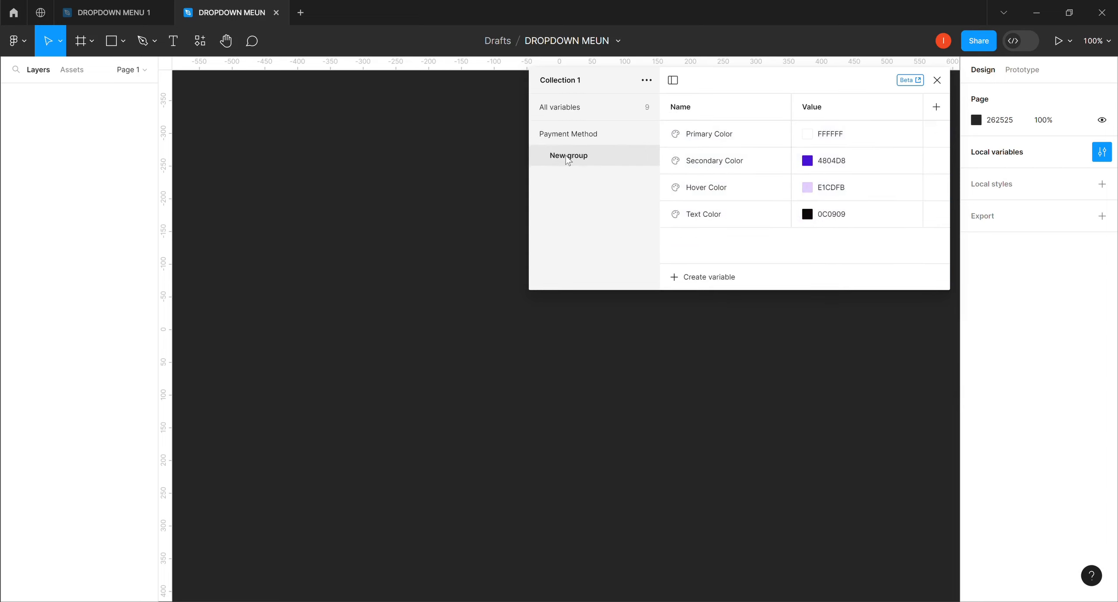
double_click(567, 156)
text(Color Styles)
key(Return)
Step: Create a string variable named Option in the Color Styles group with the value Select Payment
click(674, 283)
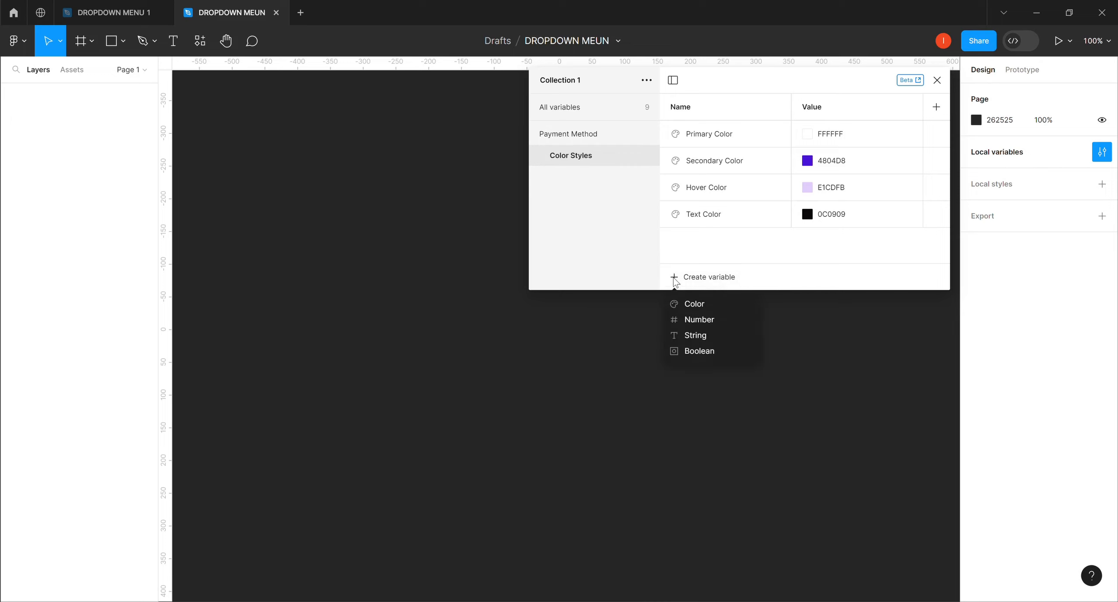
click(709, 336)
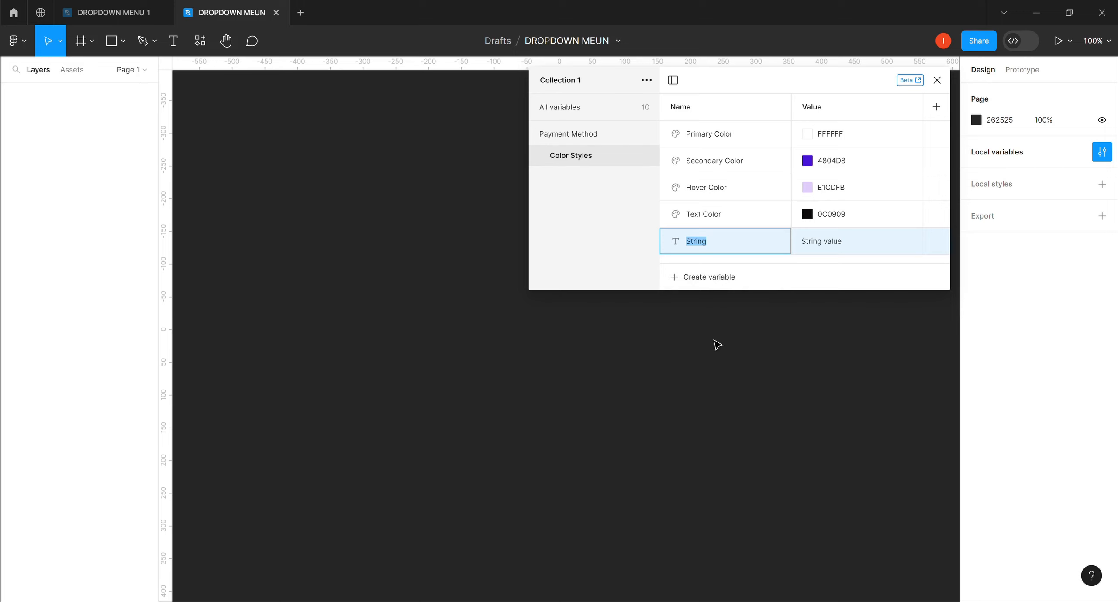
text(Optio)
click(832, 245)
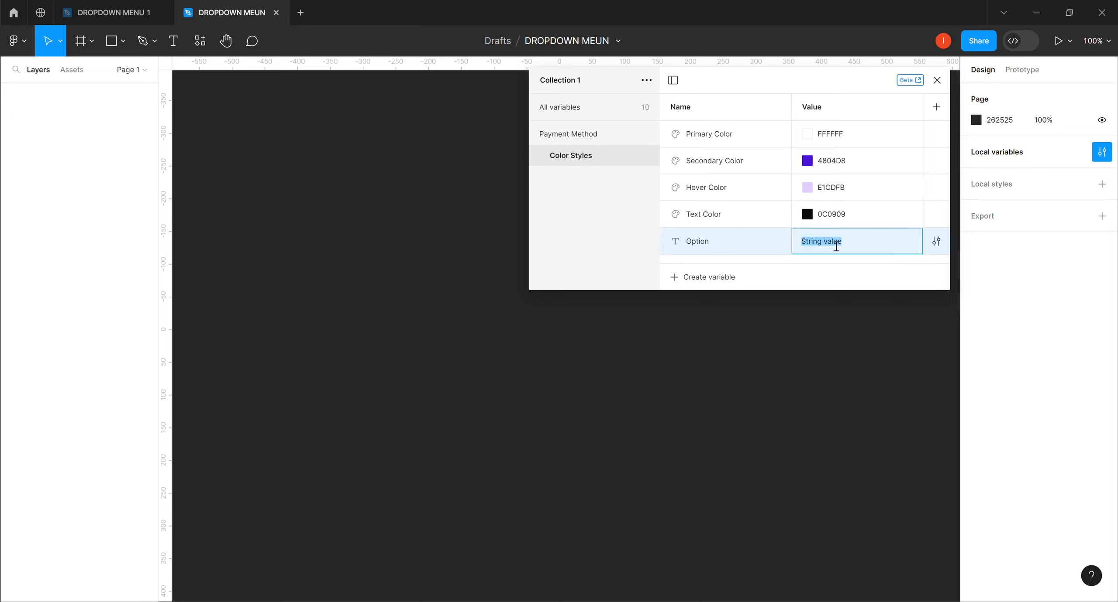
text(Select Paymn)
text(ent)
click(864, 281)
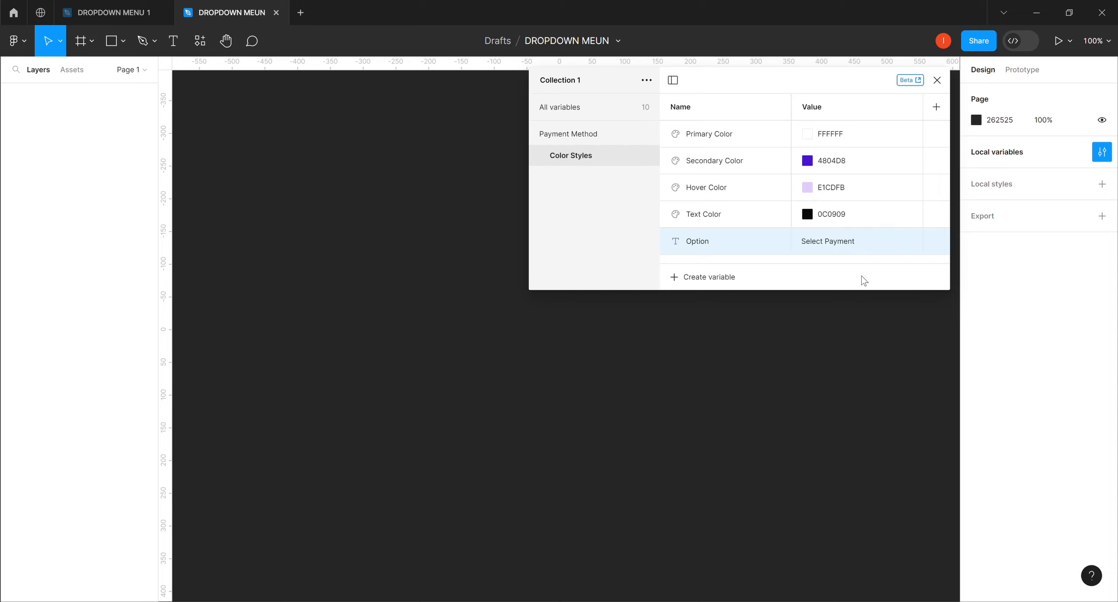
Step: Move the Option variable into a new group named Selection Button under Color Styles and close the local variables window
right_click(741, 243)
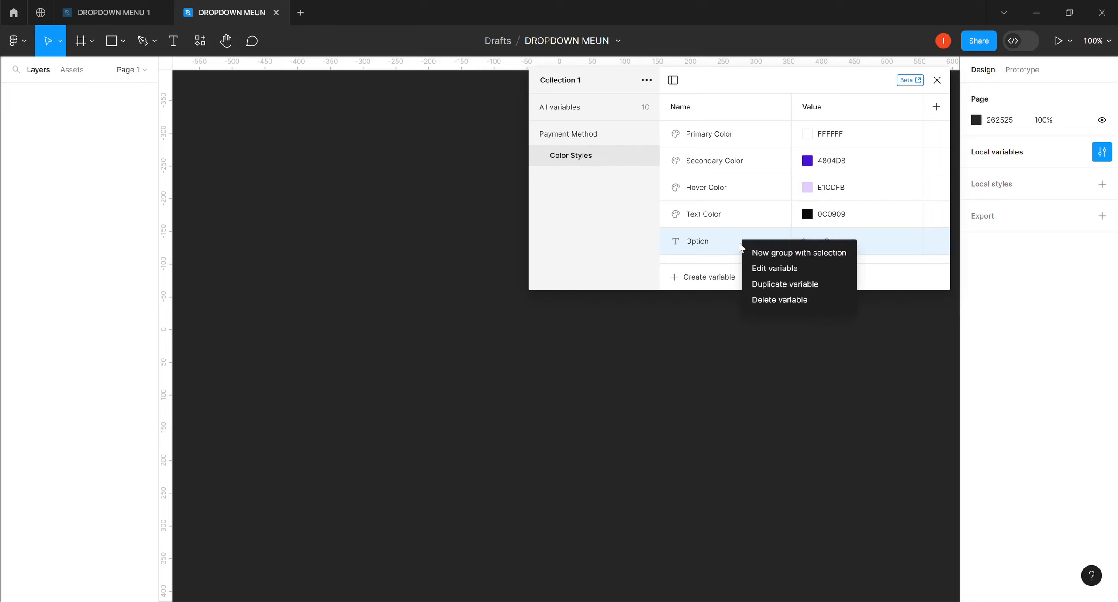
click(783, 256)
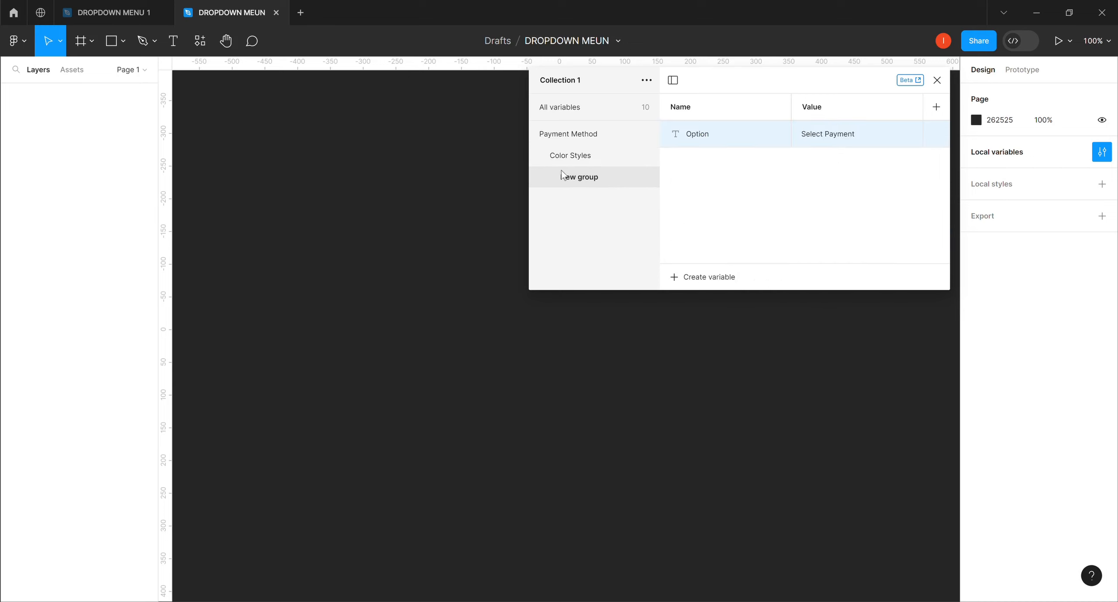
double_click(592, 182)
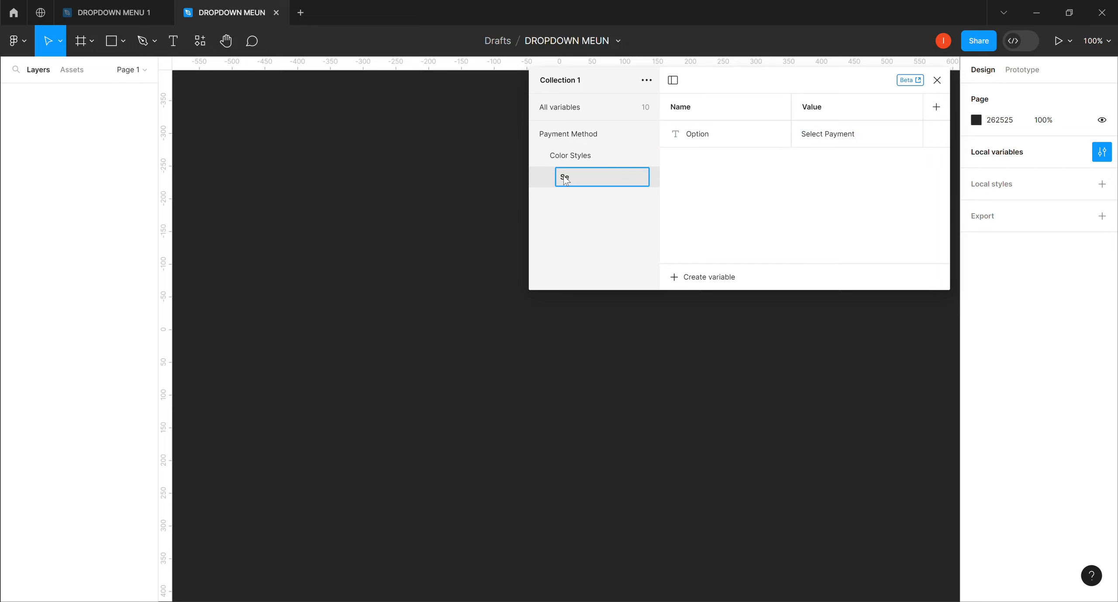
text(ection Button)
key(Return)
click(595, 135)
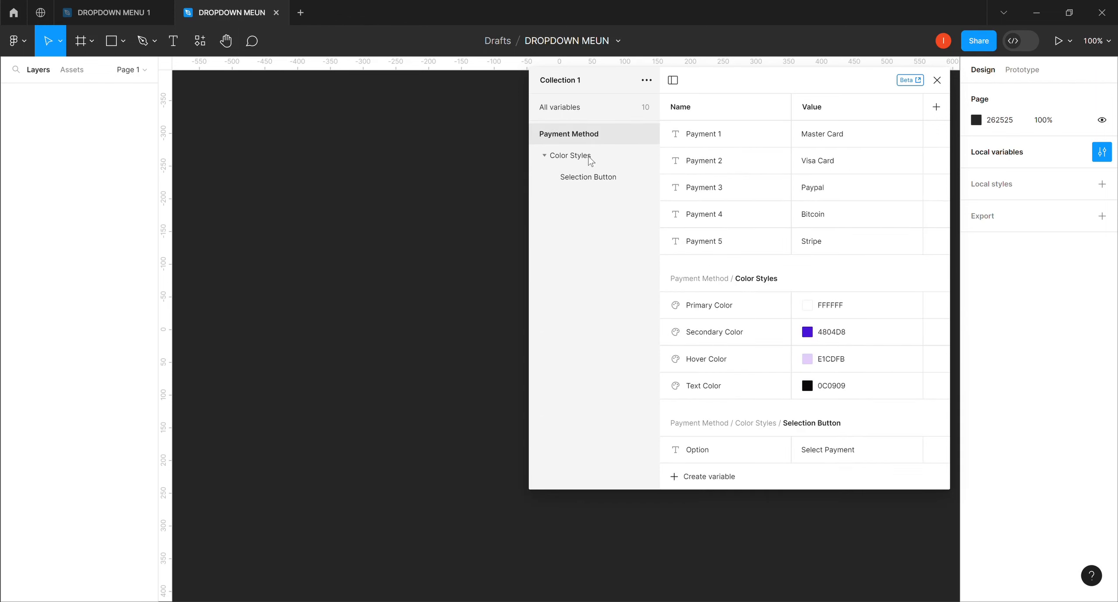
click(589, 159)
click(595, 185)
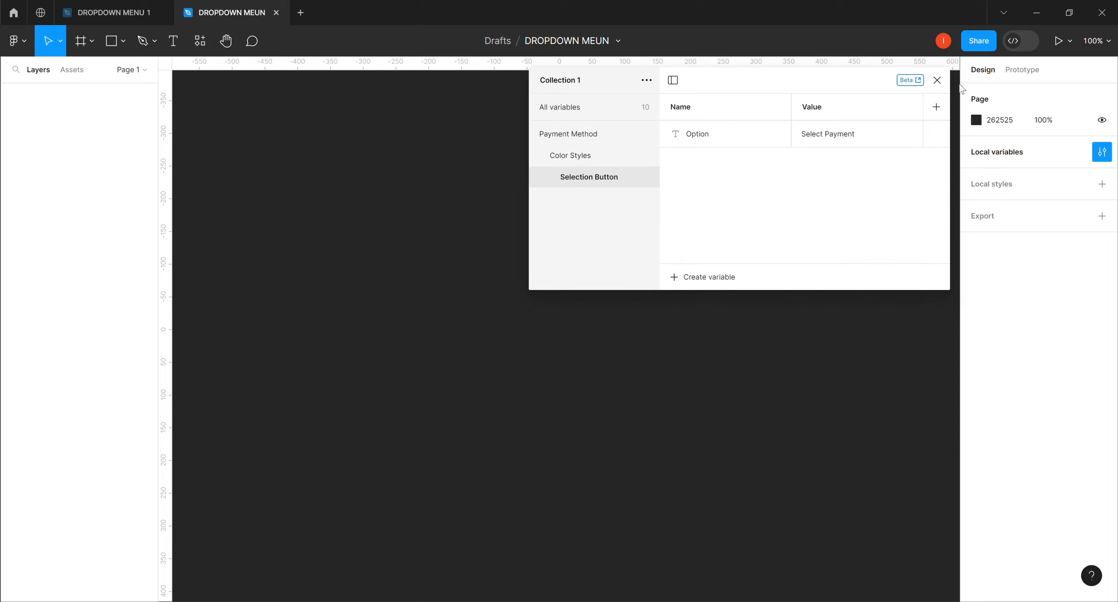
click(937, 80)
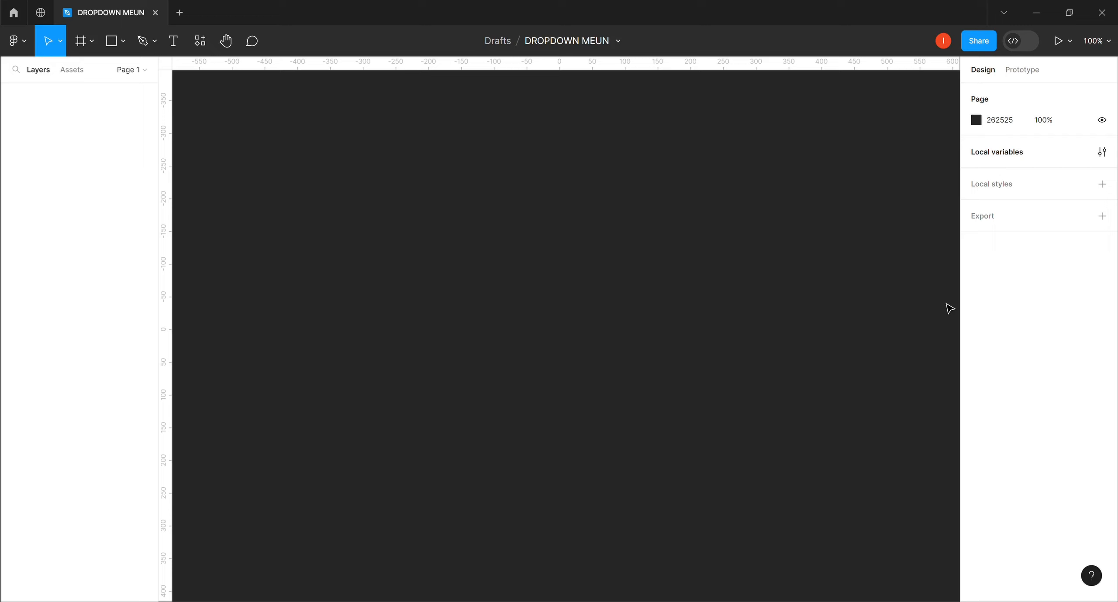
Step: Add the text Button on the empty canvas and wrap it in a horizontal auto layout frame aligned left and vertically centered
click(174, 49)
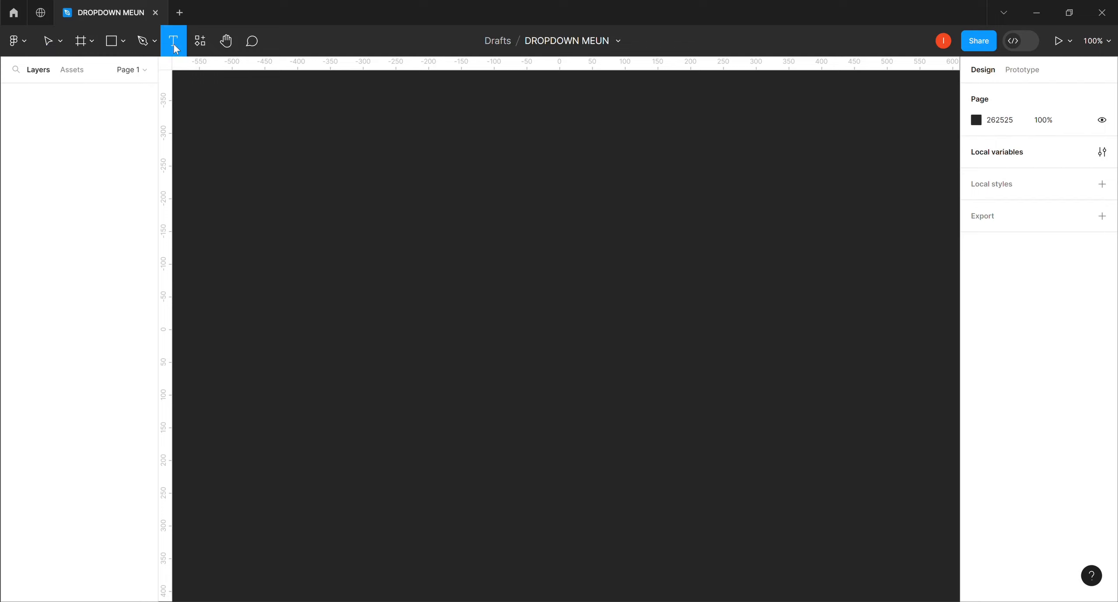
click(300, 219)
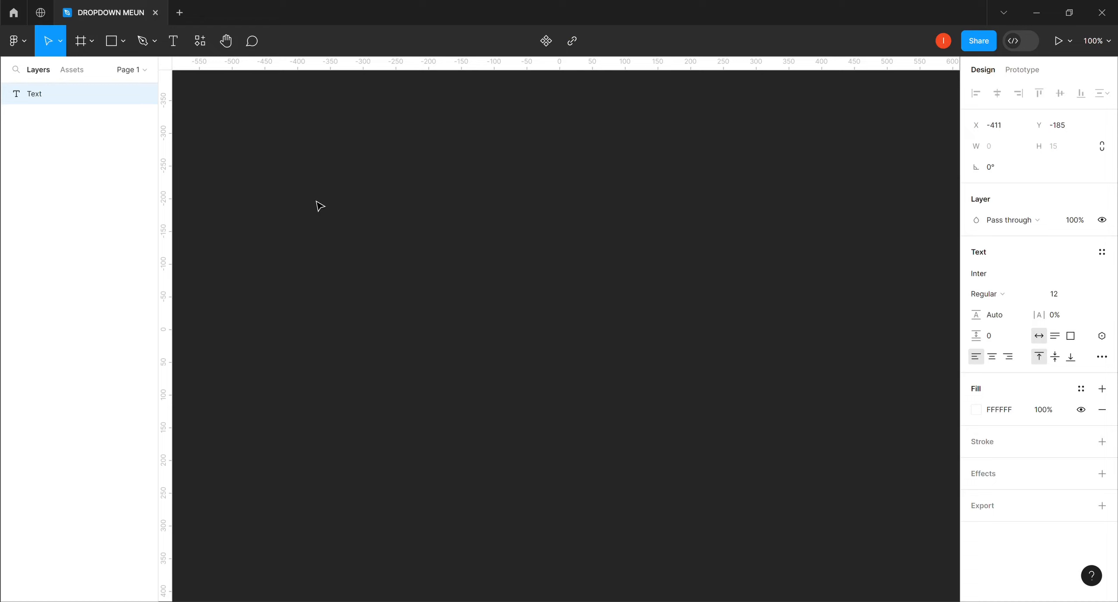
text(Button)
key(Escape)
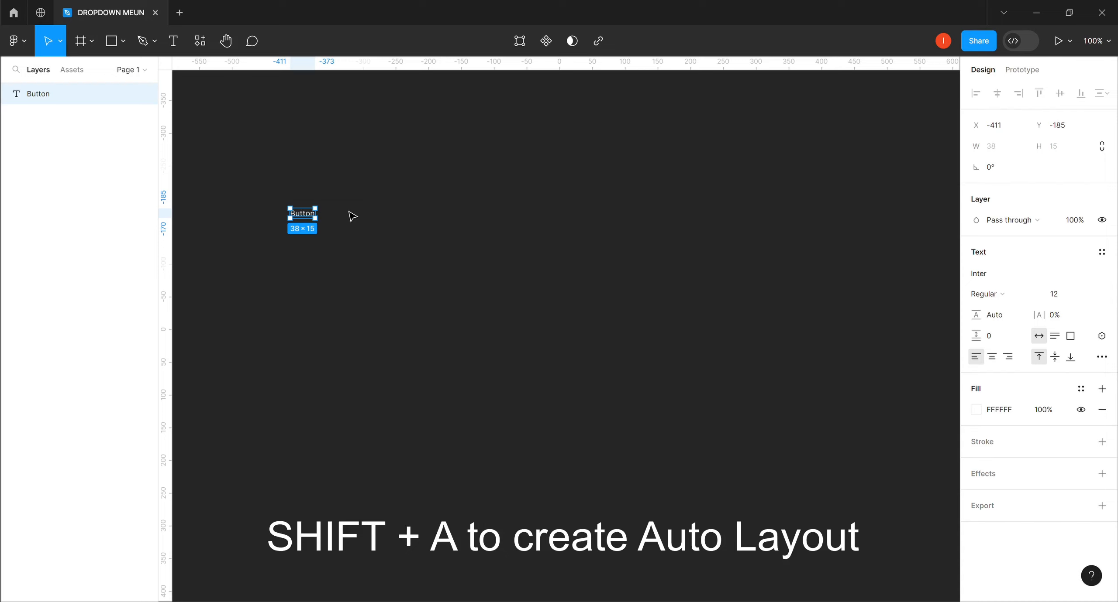
key(shift+a)
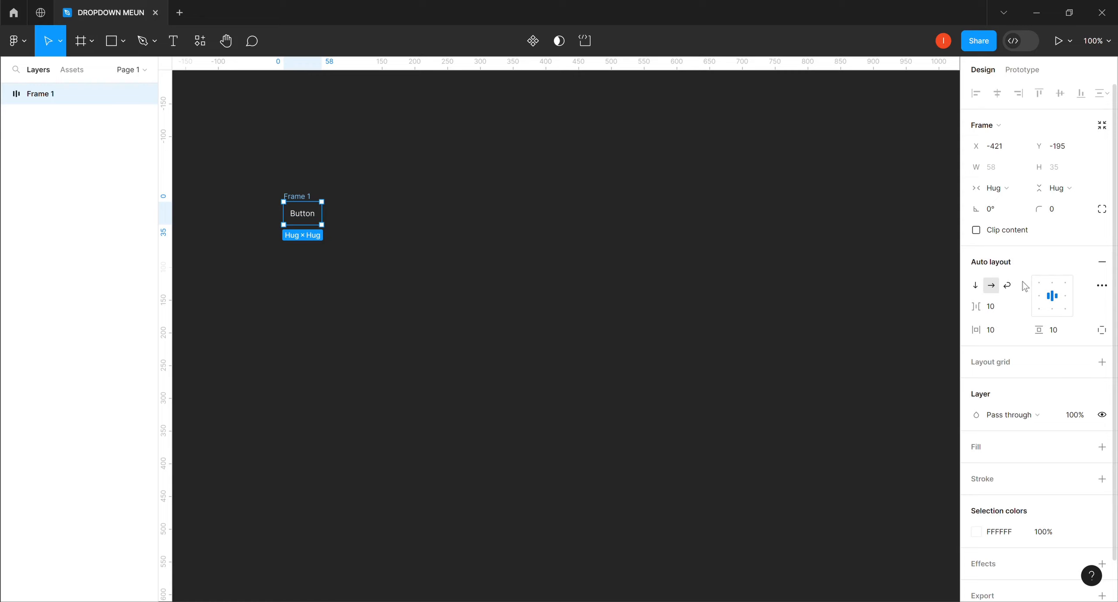
click(1038, 299)
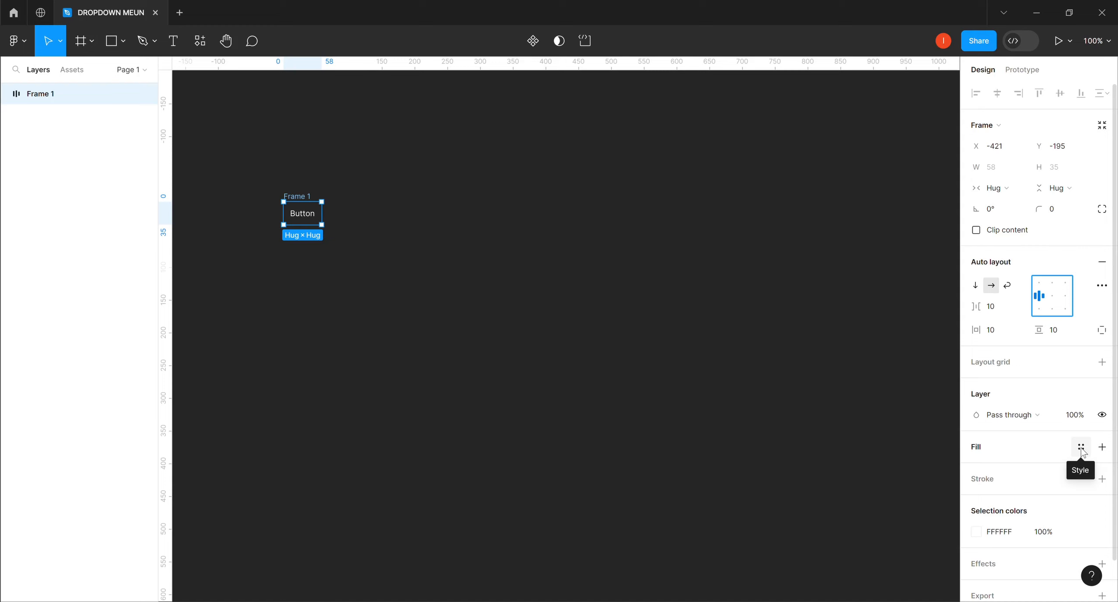
Step: Fill the button frame with the Primary Color variable and its label with the Text Color variable
click(1081, 452)
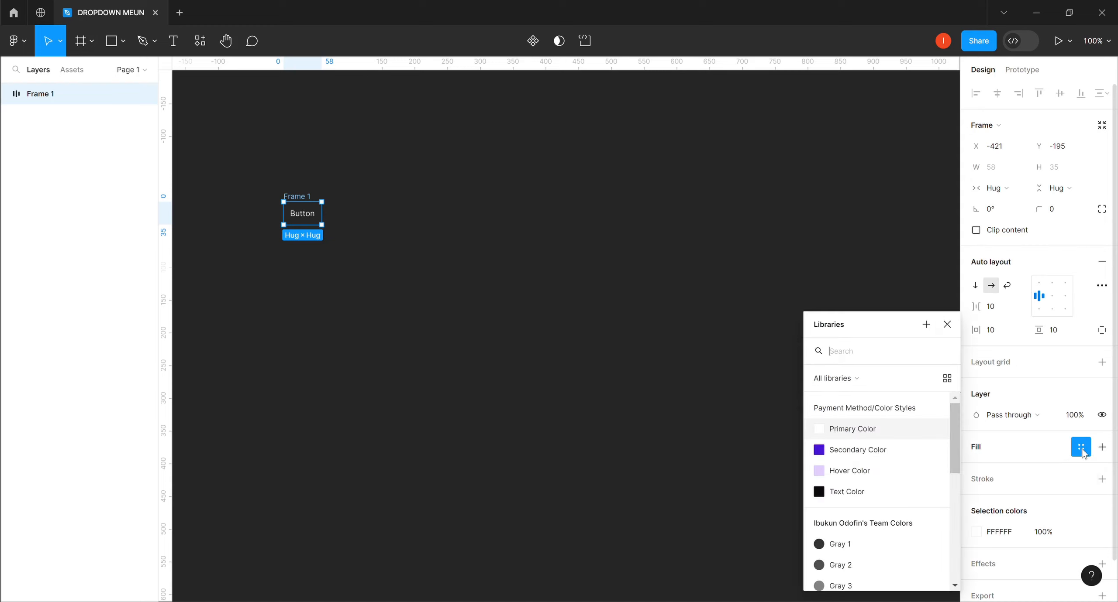
click(870, 431)
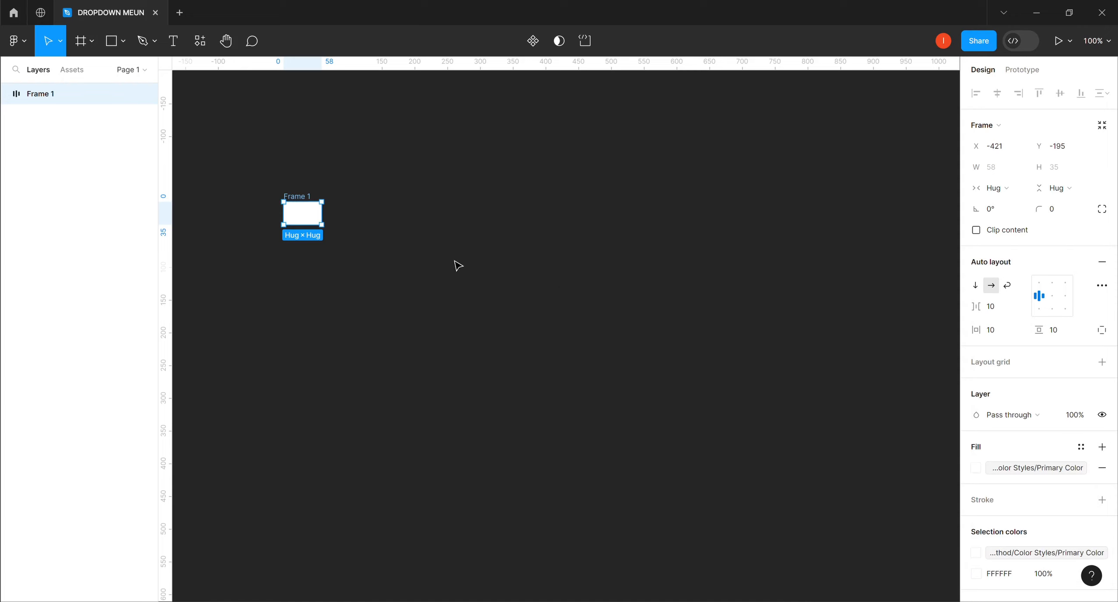
double_click(305, 222)
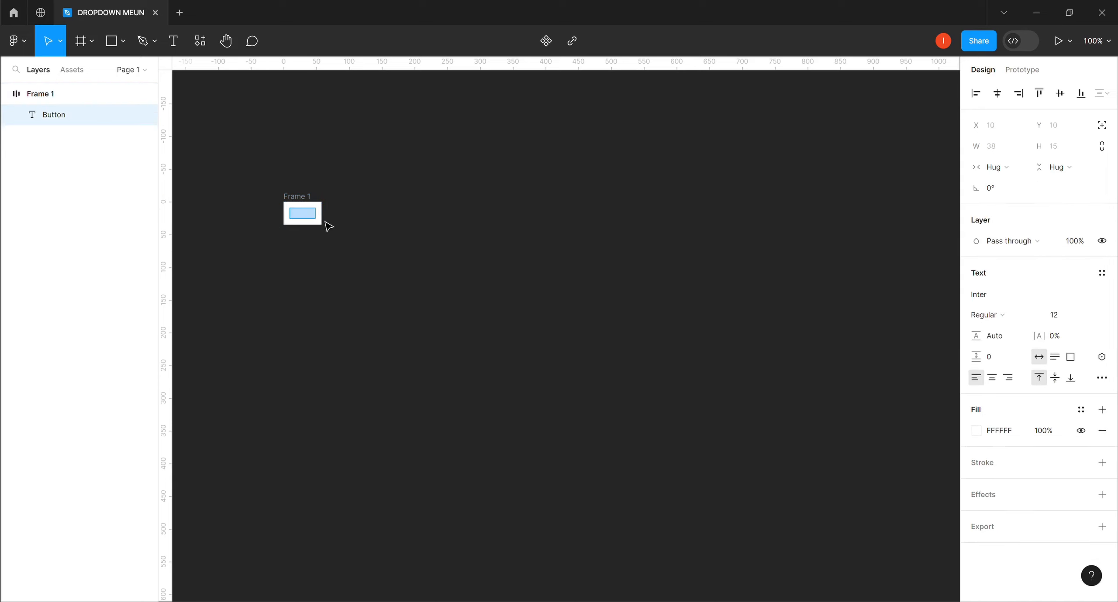
key(Escape)
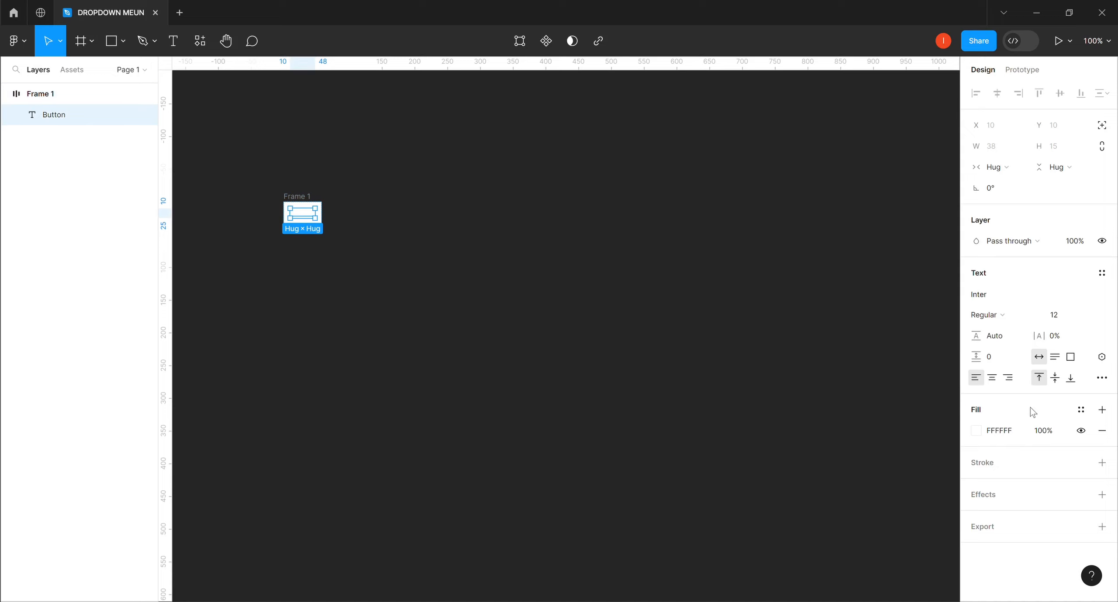
click(1080, 412)
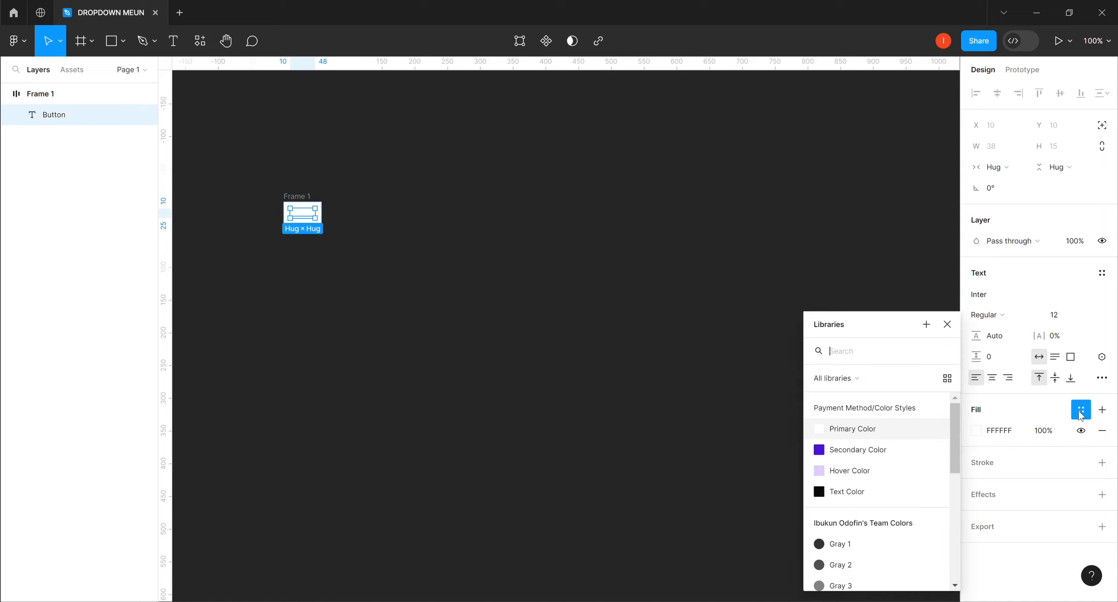
click(857, 495)
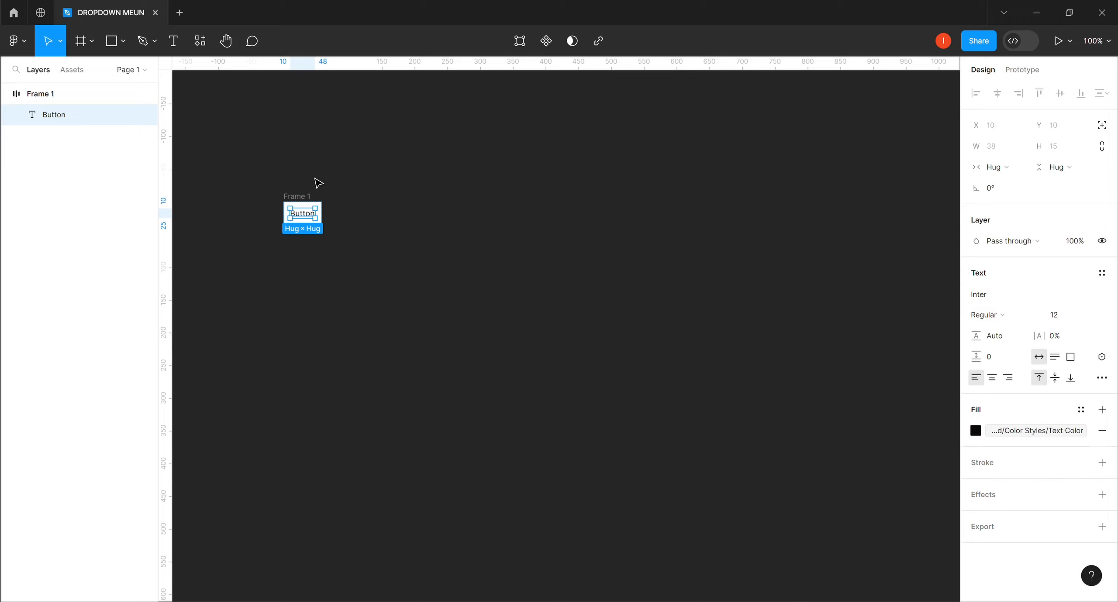
Step: Set the button frame's corner radius to 5 and widen the frame to 200
click(307, 204)
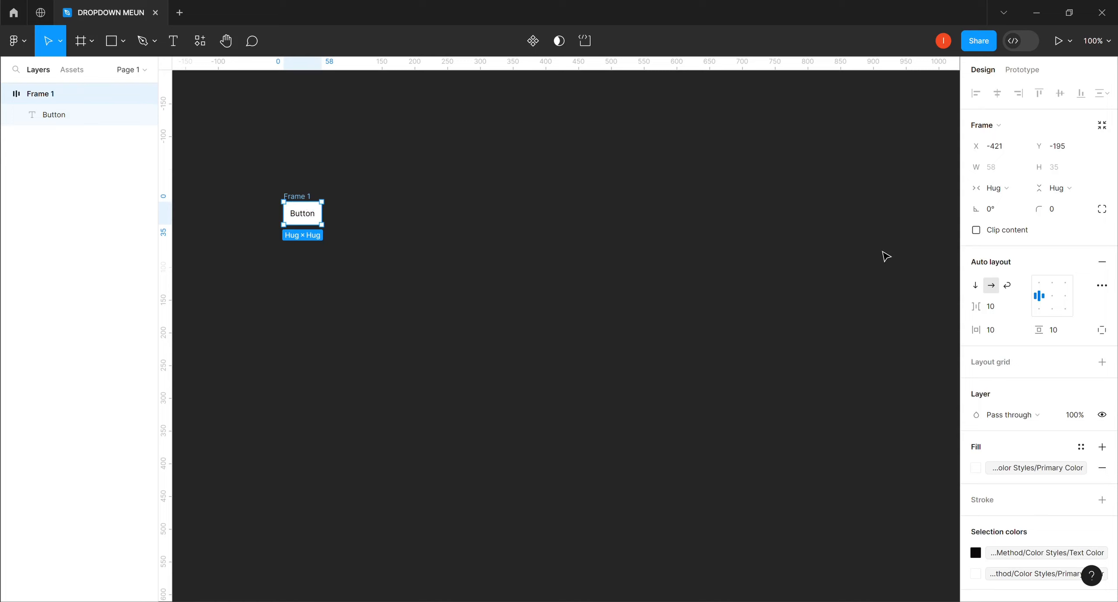
click(1051, 211)
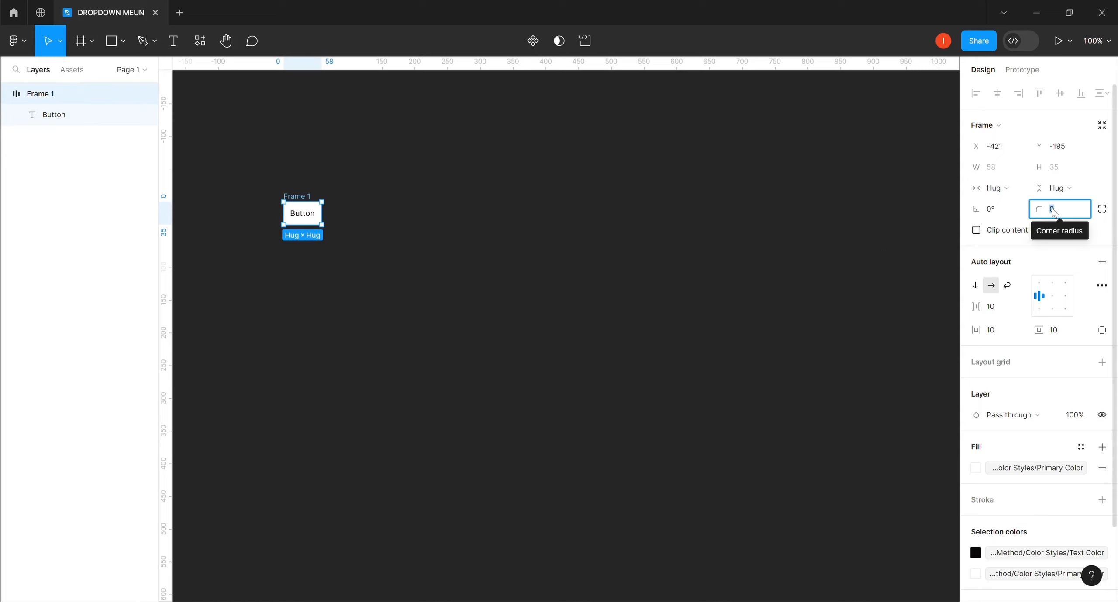
text(5)
key(Return)
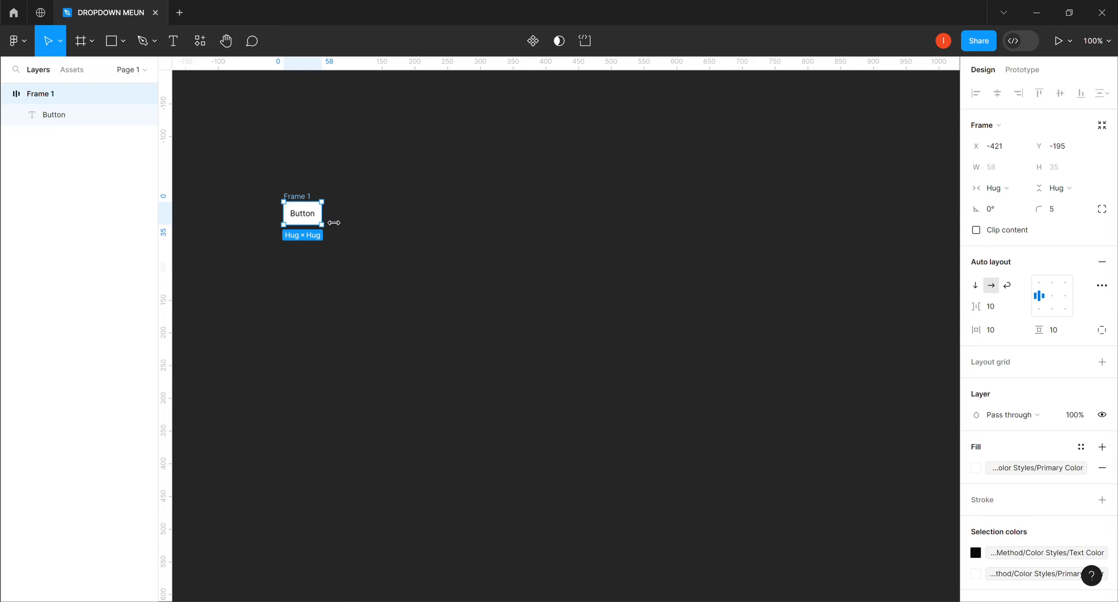
drag(331, 223, 426, 221)
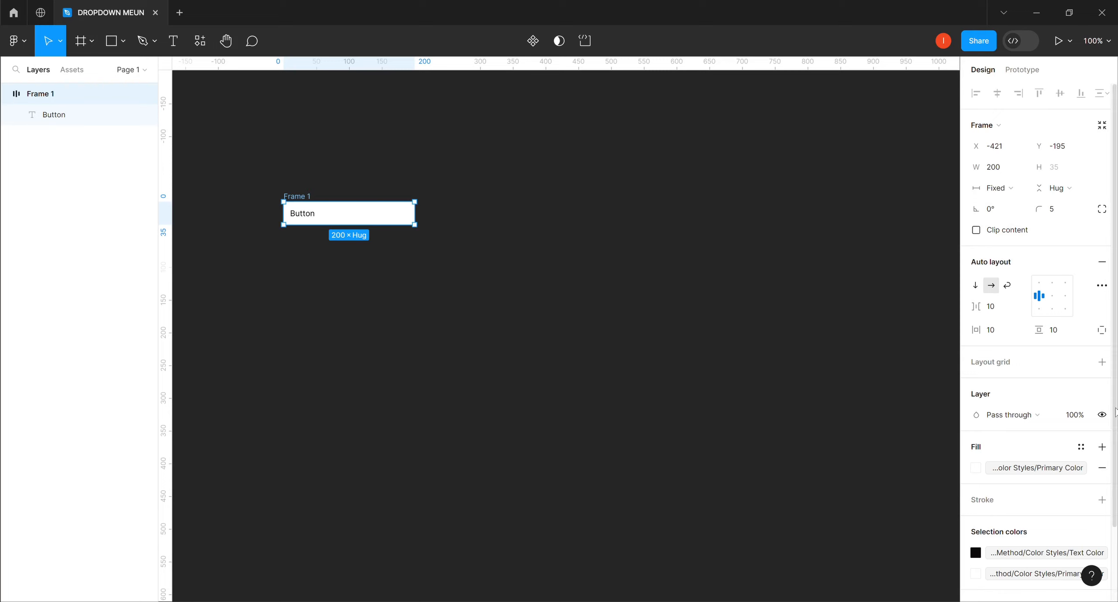
Step: Add a drop shadow to the button frame with X offset 10, Y offset 10 and blur 18
scroll(1113, 410, down, 2)
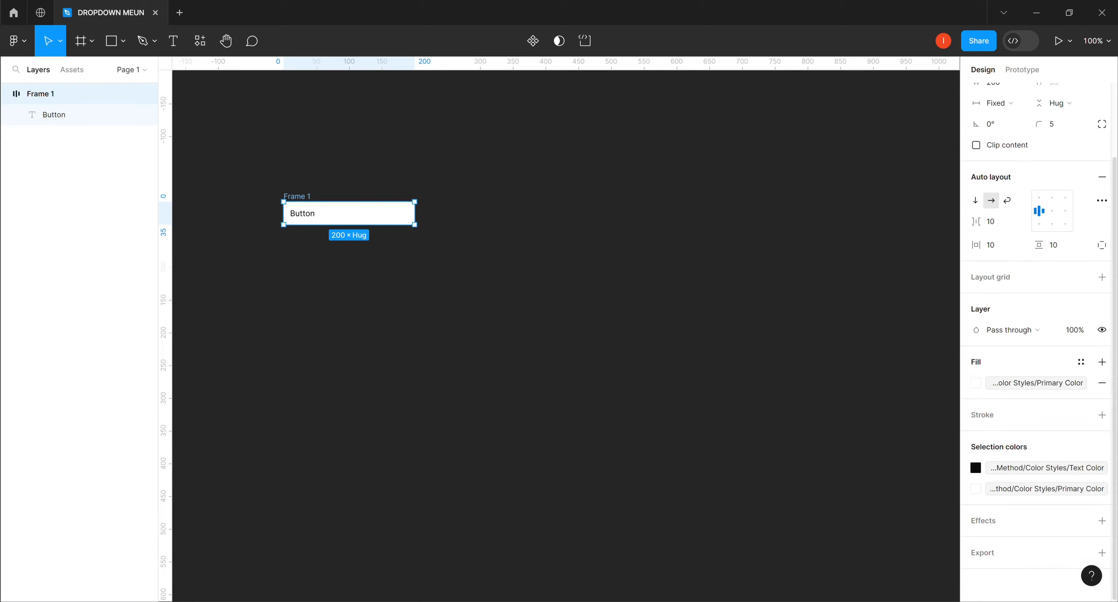
click(981, 522)
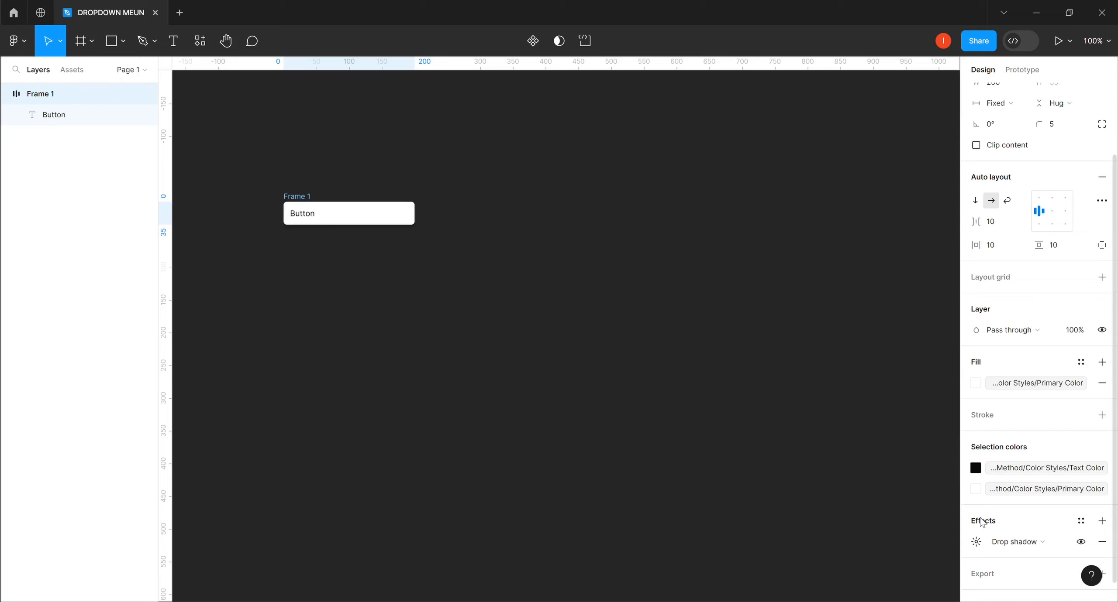
click(976, 541)
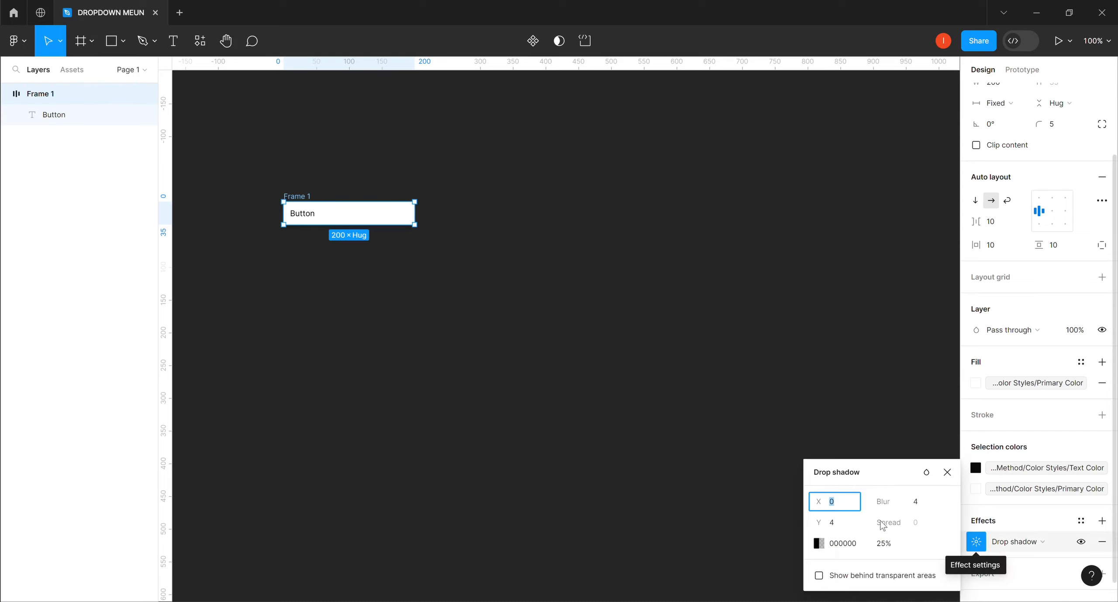
text(10)
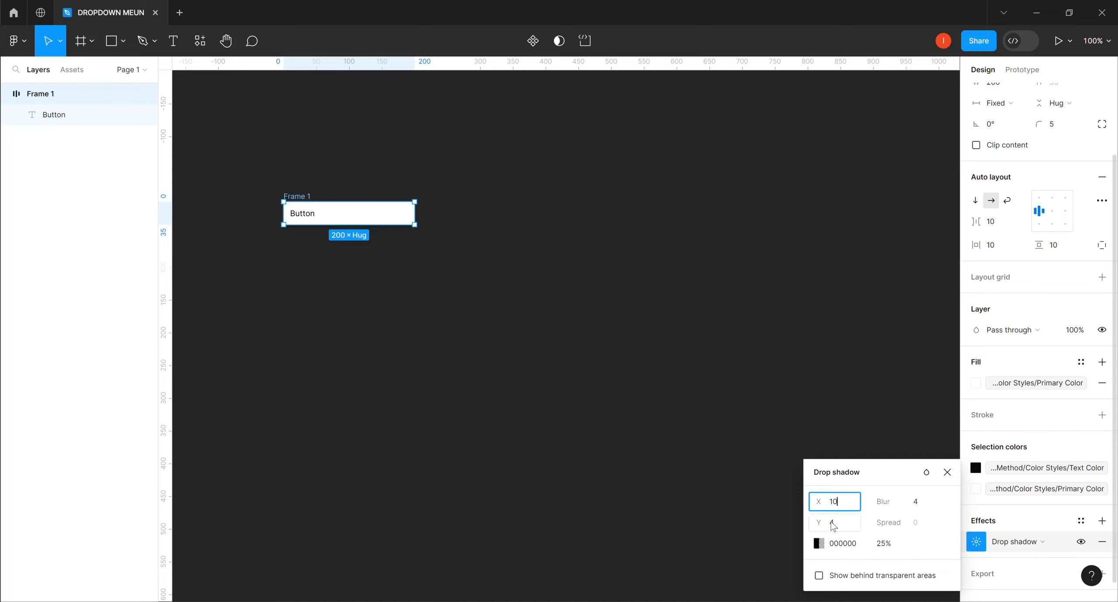
click(831, 525)
text(10)
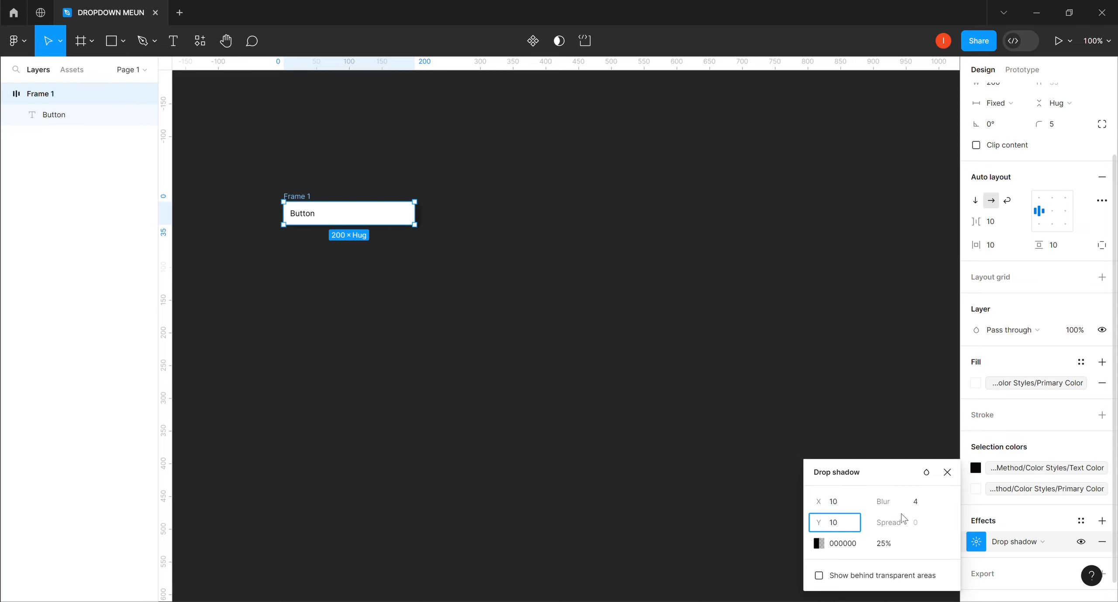
click(916, 503)
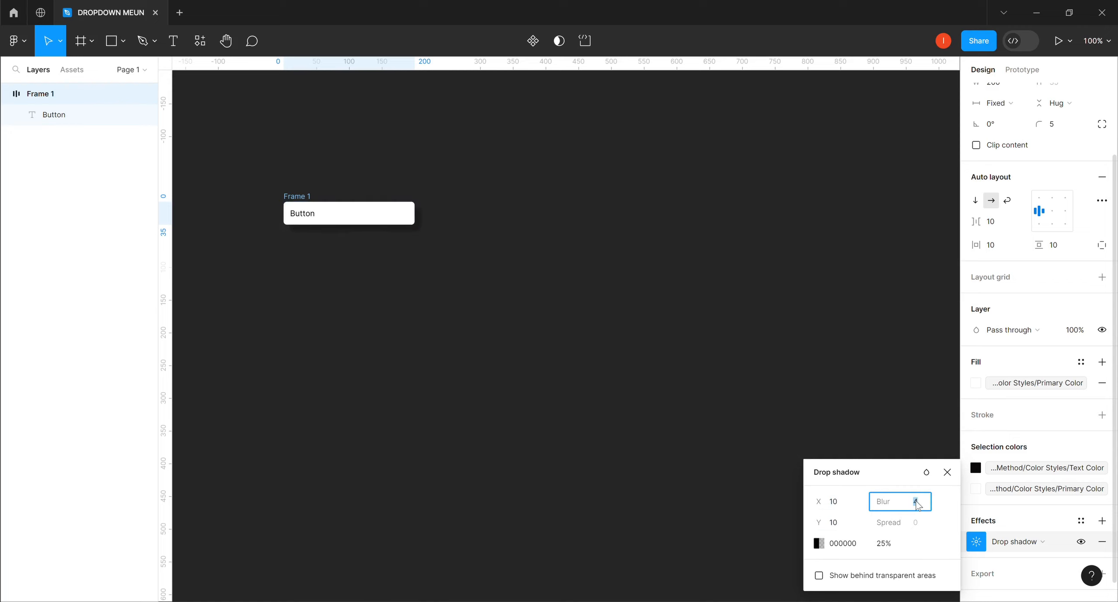
text(18)
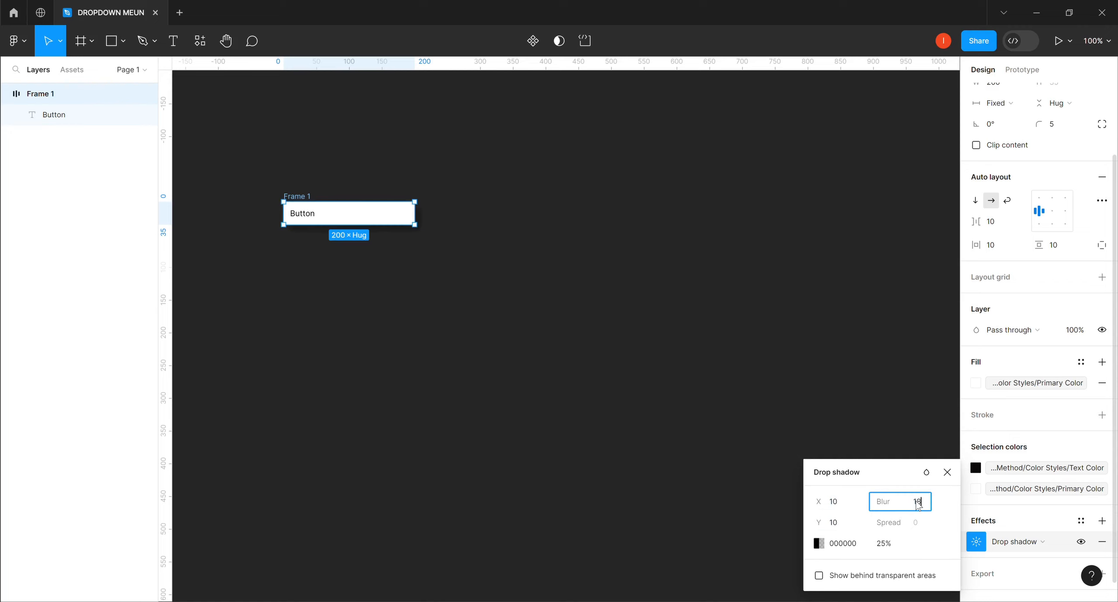
Step: Change the button's drop shadow color to the light purple B479FF
click(817, 545)
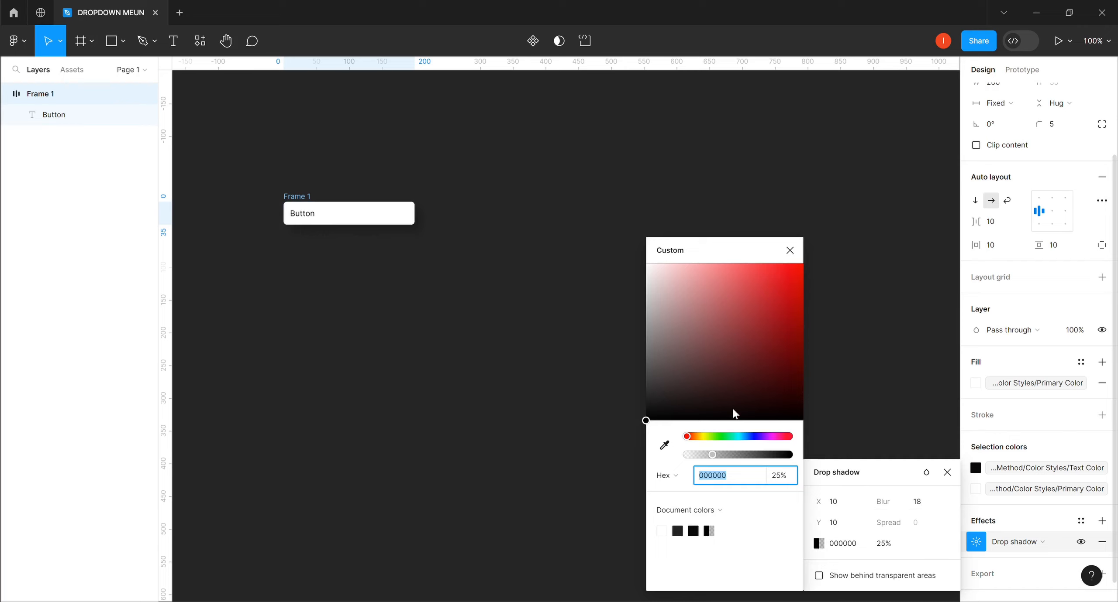
drag(751, 438, 762, 437)
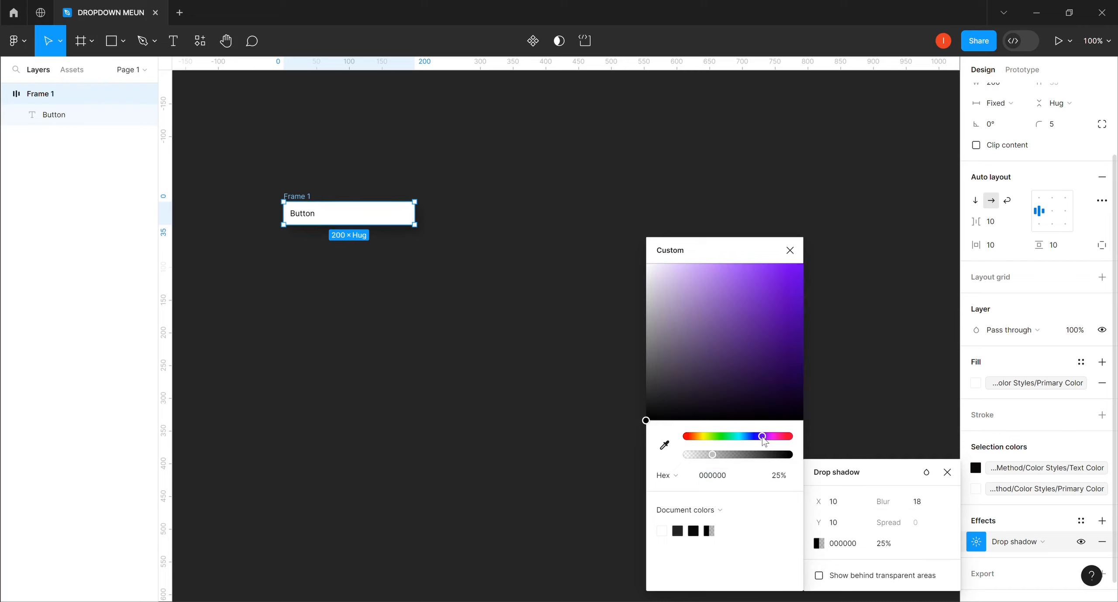
click(715, 265)
drag(715, 265, 729, 265)
click(727, 265)
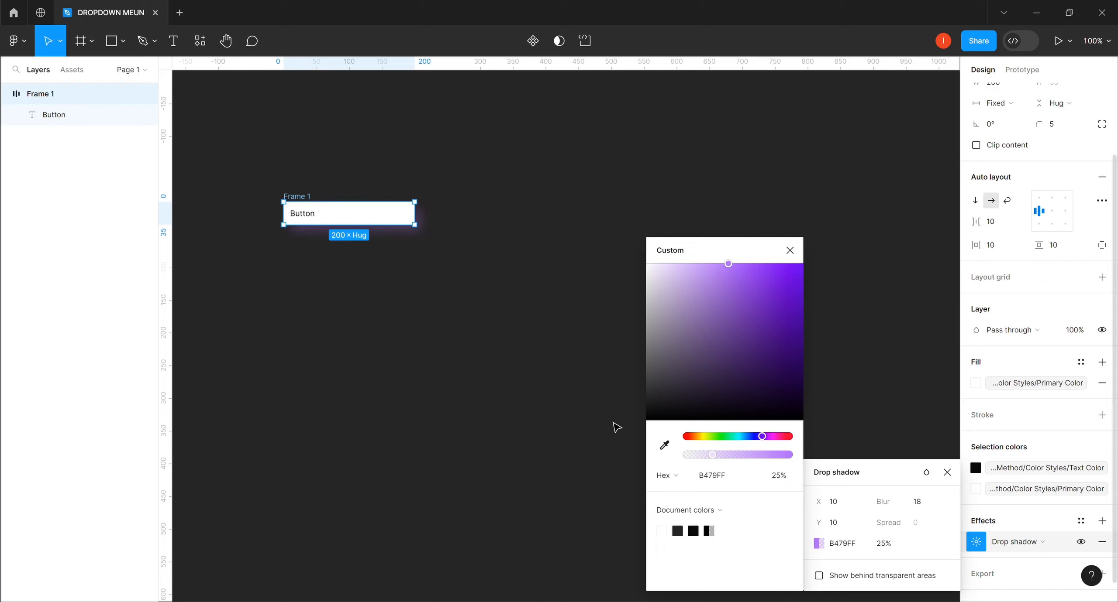
click(585, 407)
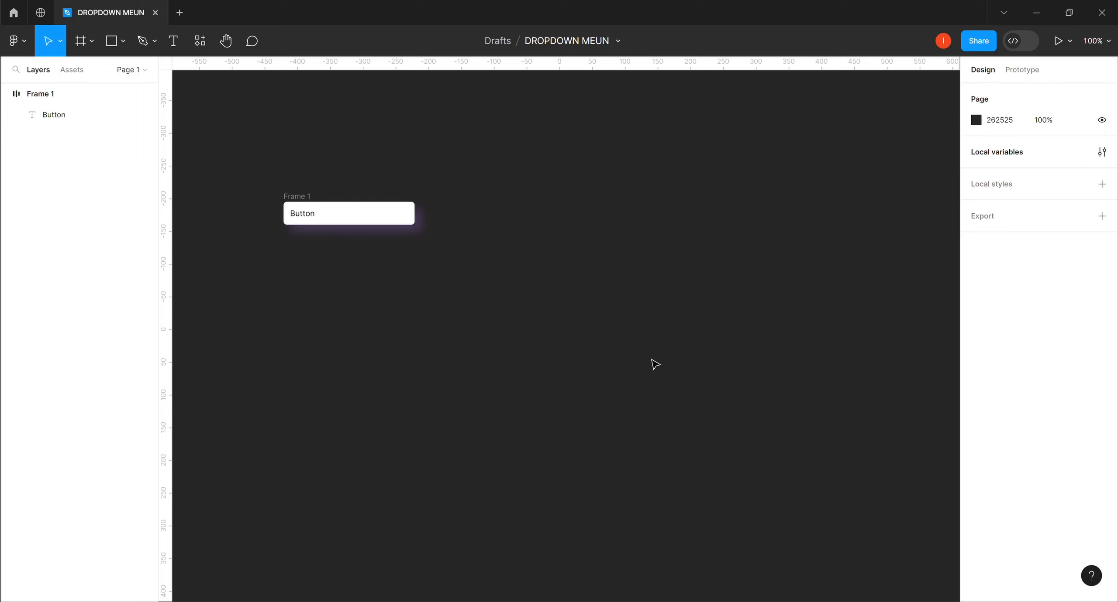
Step: Duplicate the button frame and place the copy directly below the original at X -421, Y -135
click(296, 202)
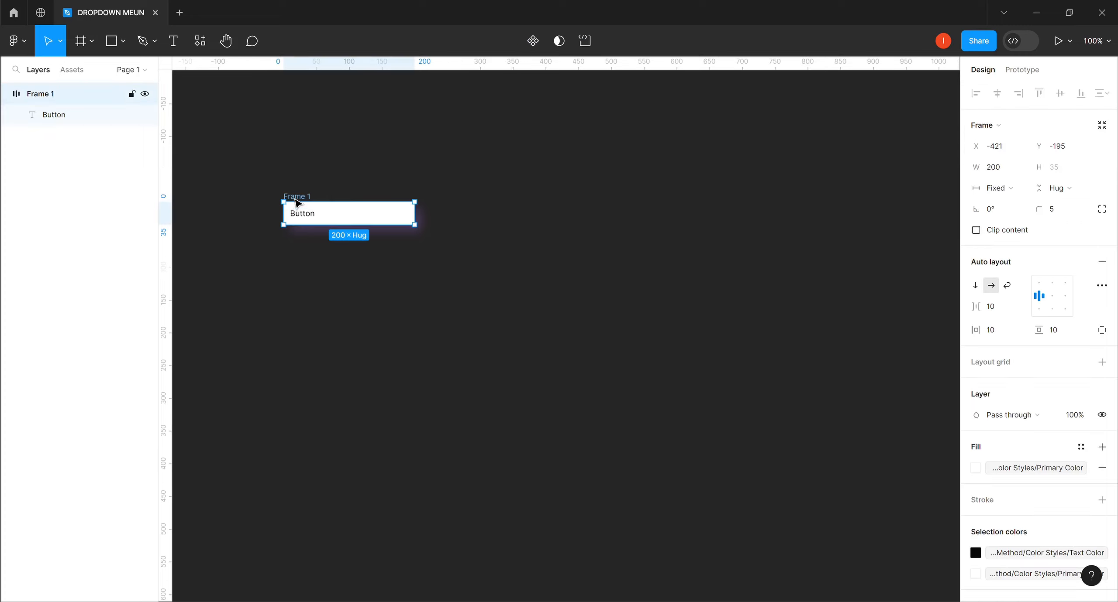
key(ctrl+d)
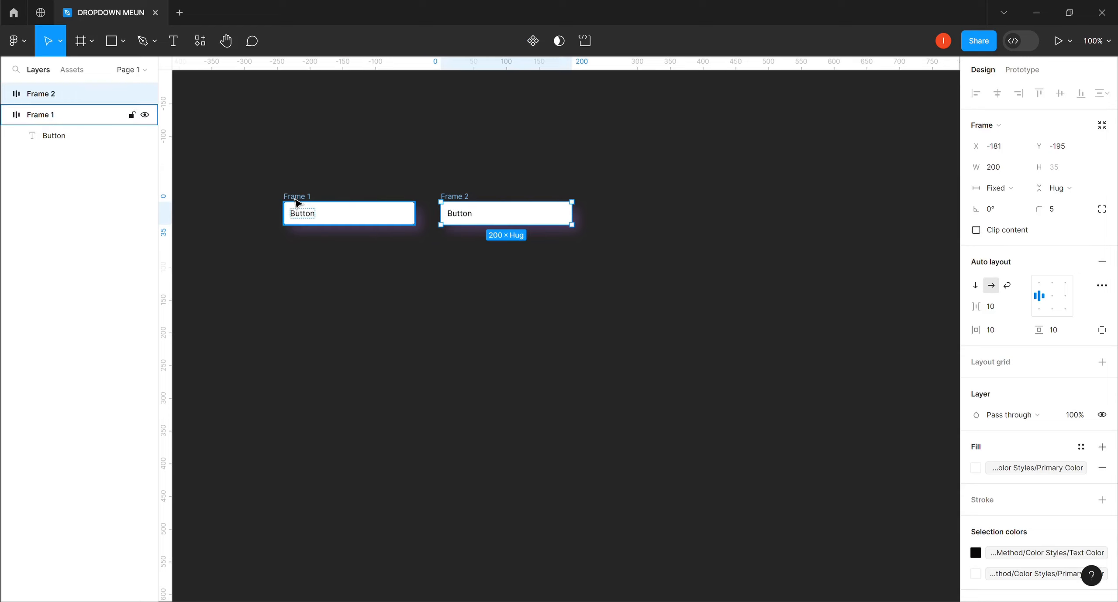
drag(480, 213, 323, 253)
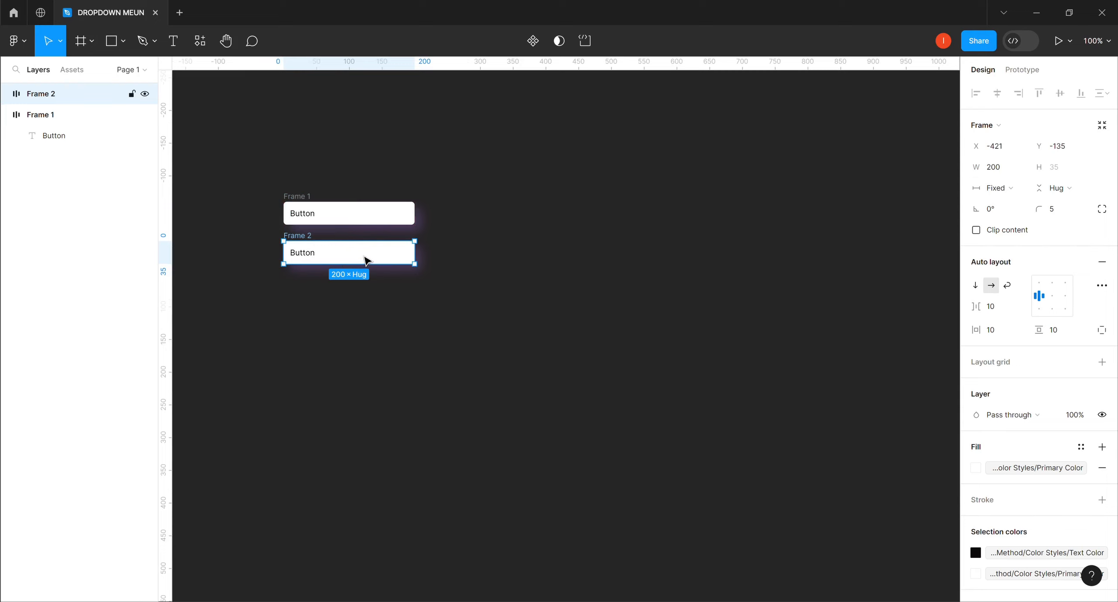
Step: Duplicate the button frame once more below the second one, and fill the middle button with the Hover Color style
key(ctrl+d)
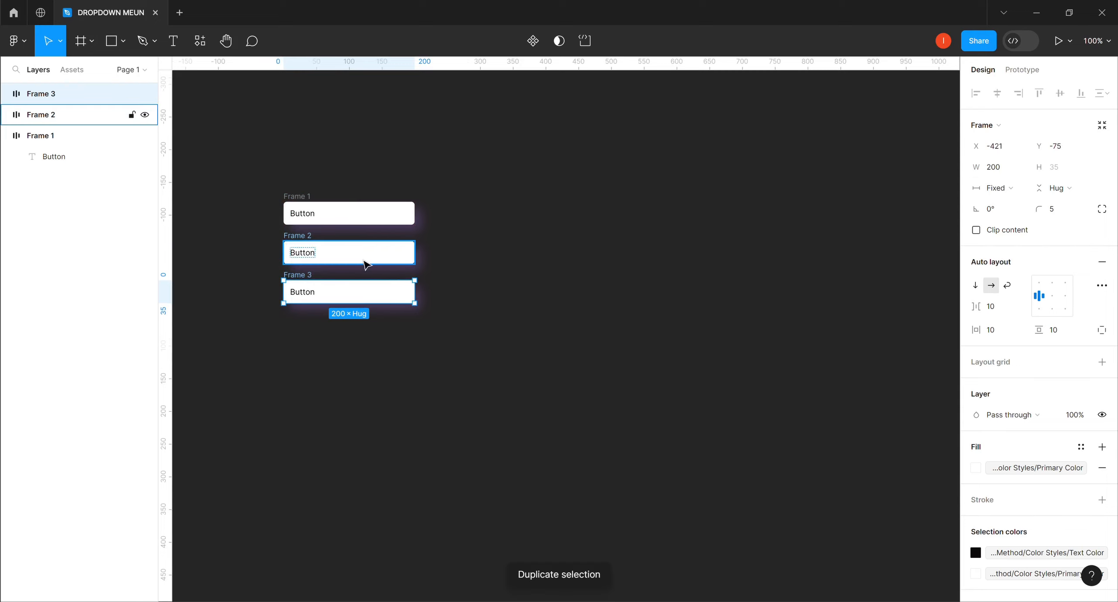
drag(345, 299, 346, 301)
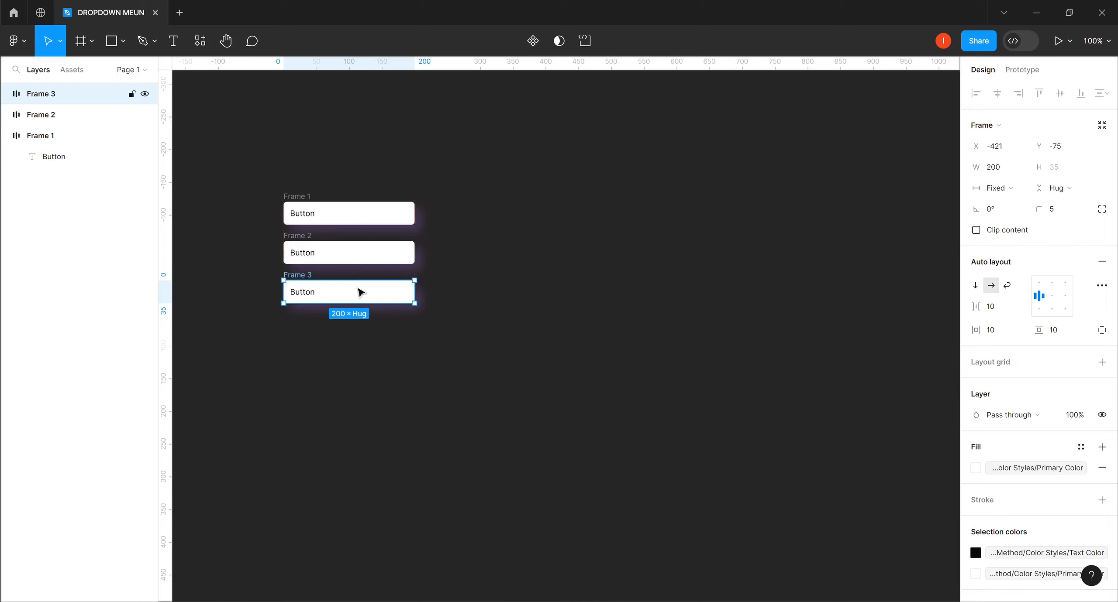
click(358, 257)
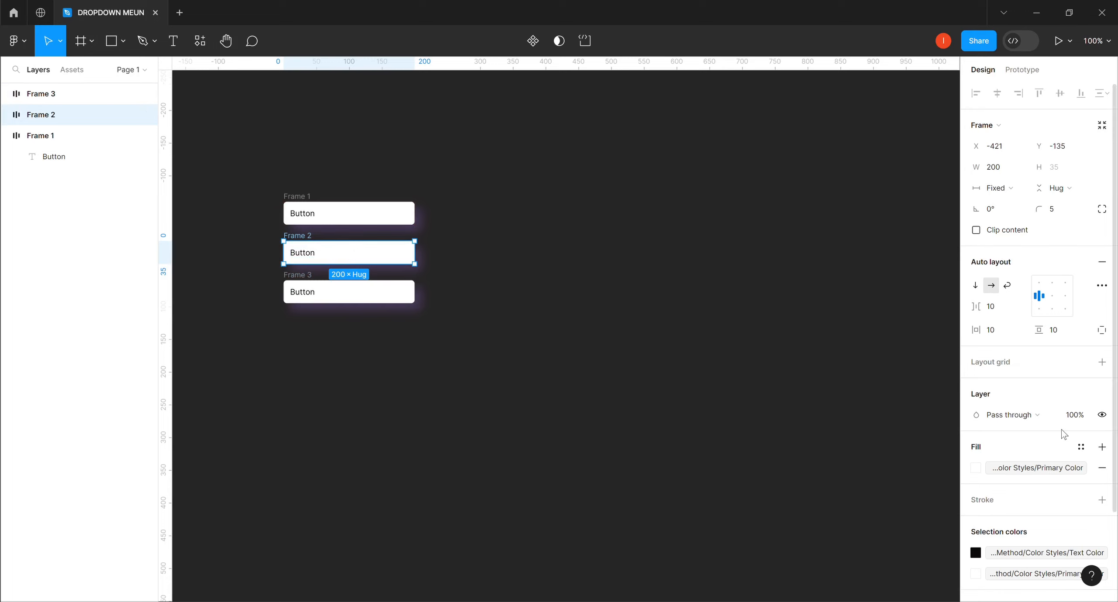
scroll(1115, 361, down, 3)
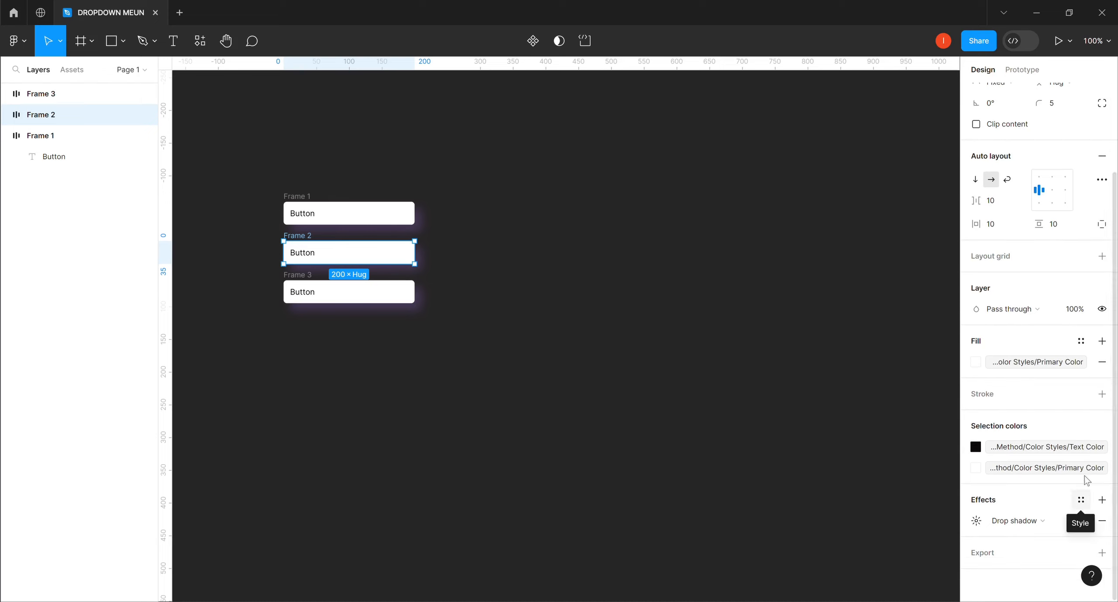
click(1080, 342)
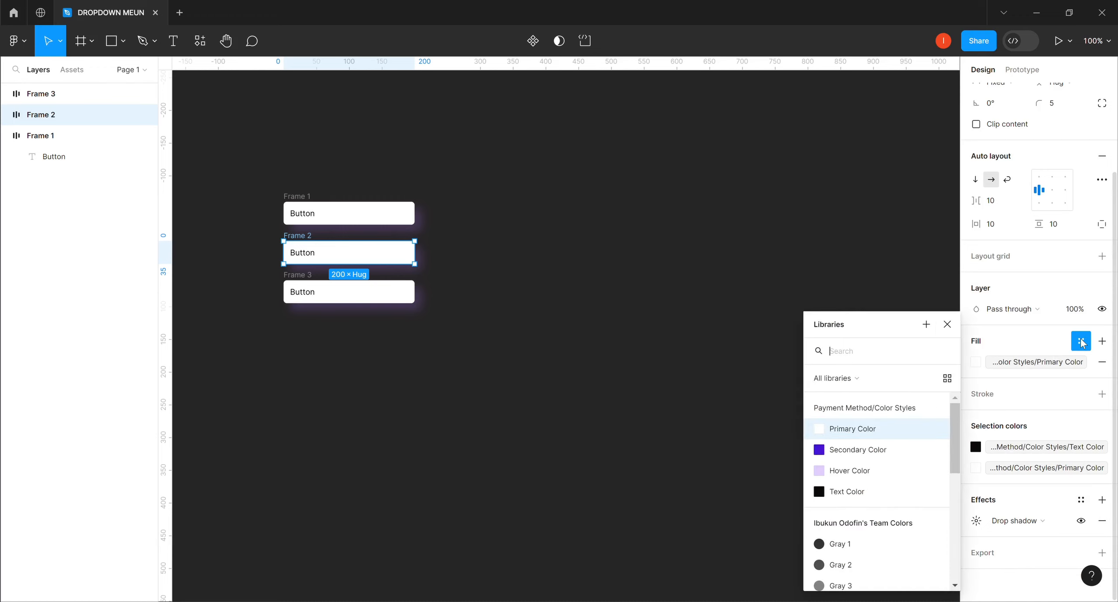
click(841, 472)
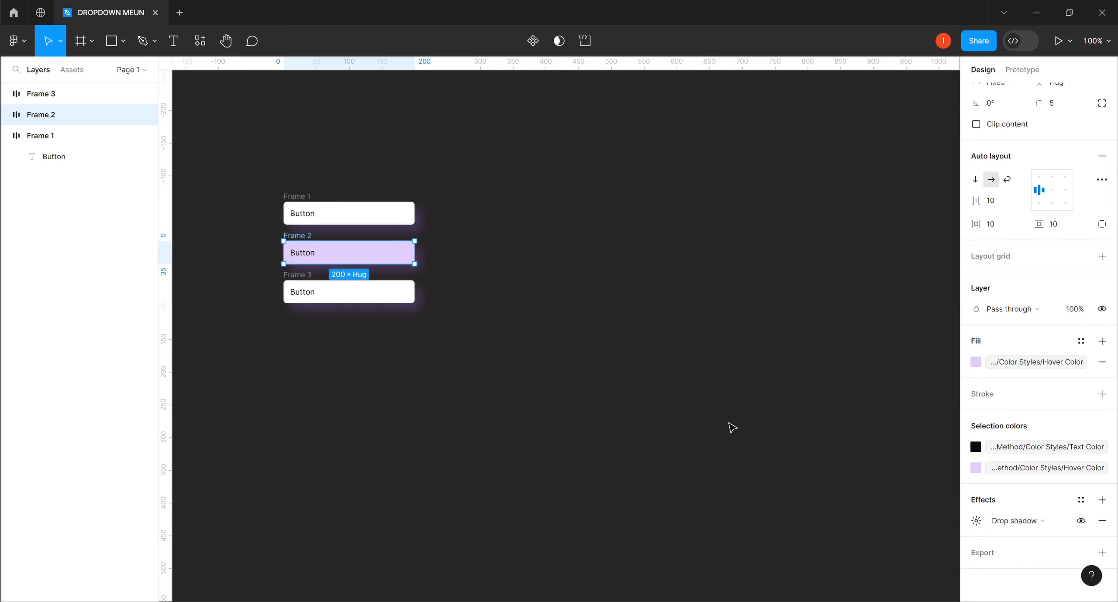
Step: Apply the Secondary Color style to the third button's text and set its font weight to Semi Bold
click(333, 301)
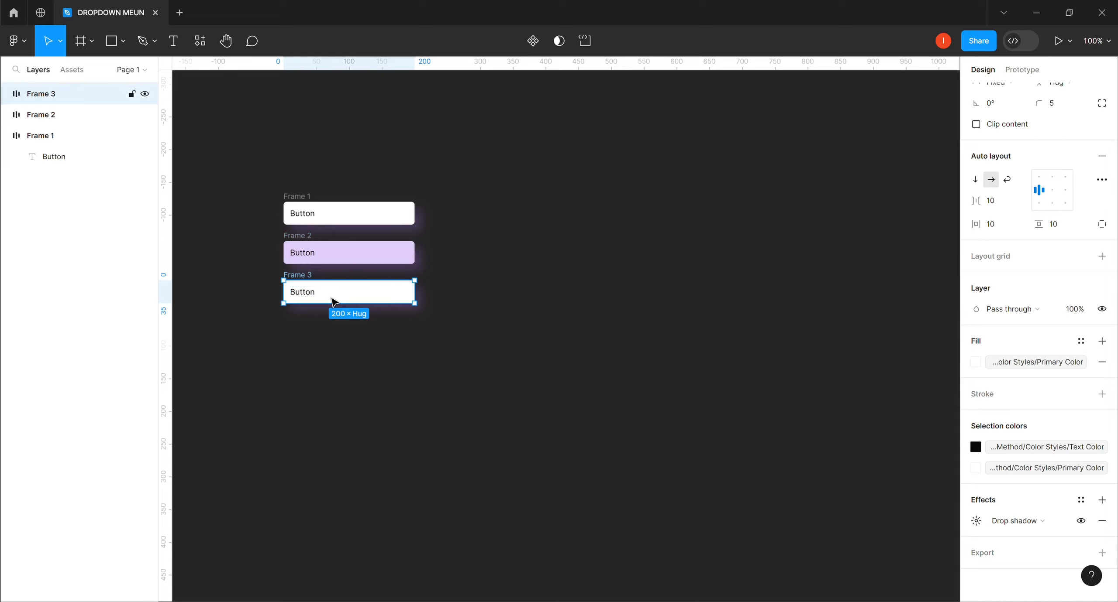
double_click(310, 300)
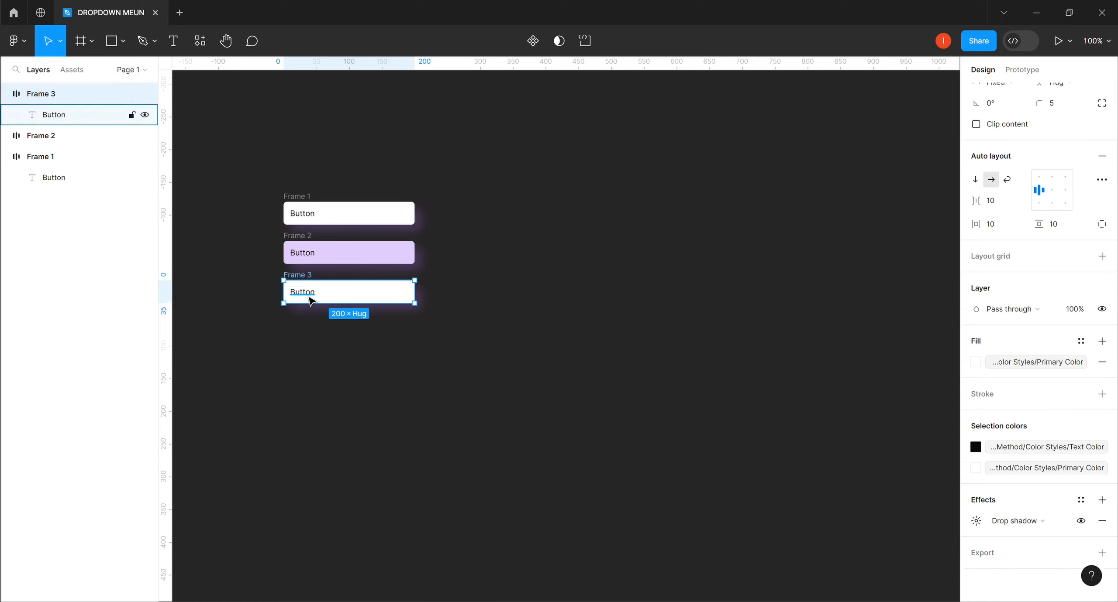
key(Escape)
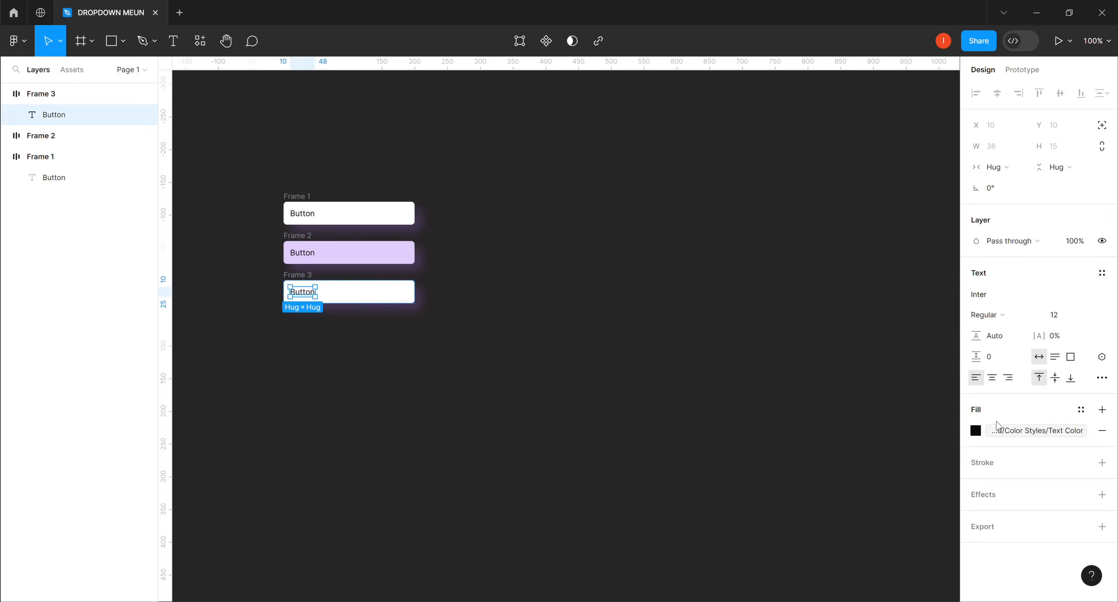
click(1080, 411)
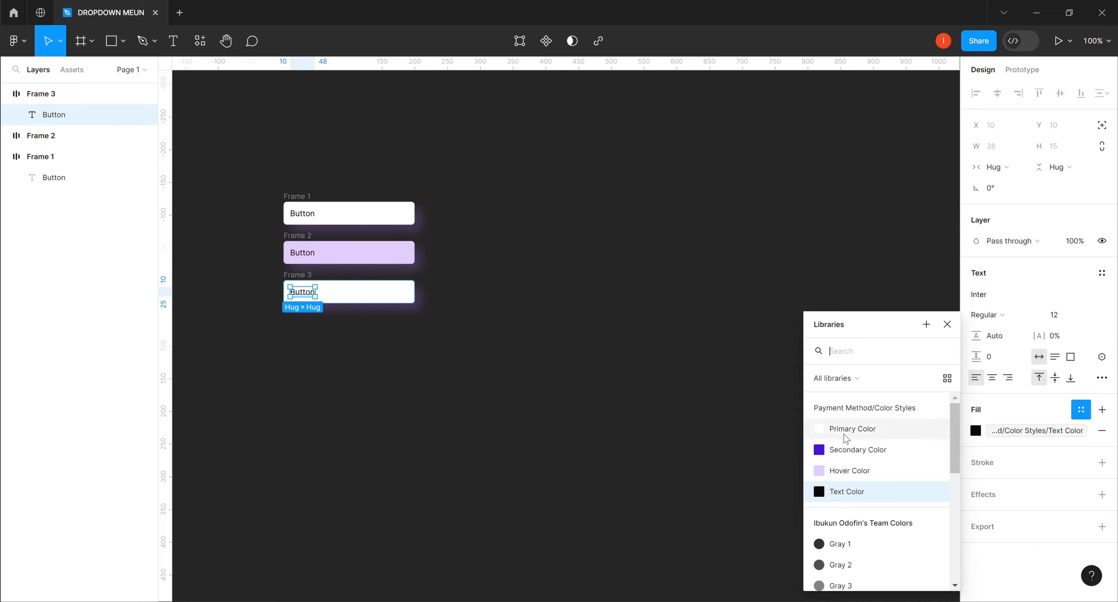
click(851, 452)
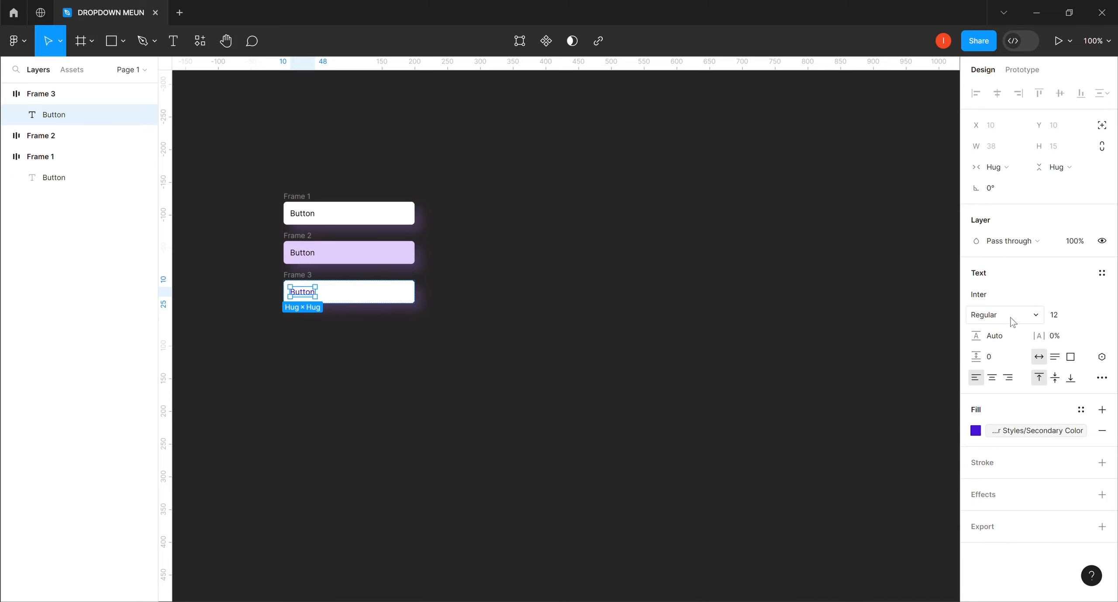
click(1036, 316)
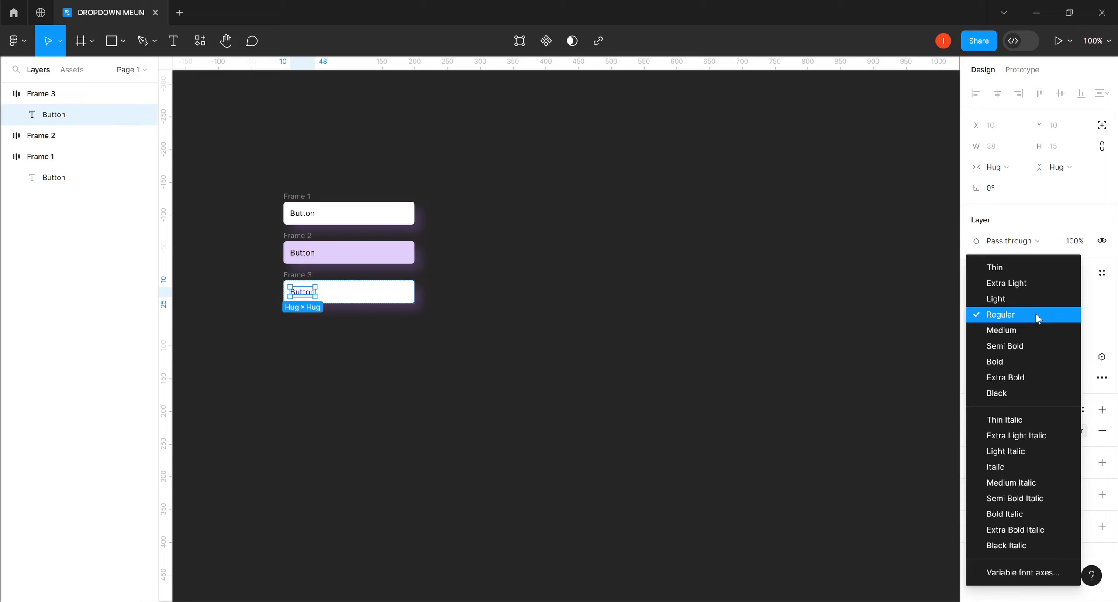
click(1022, 347)
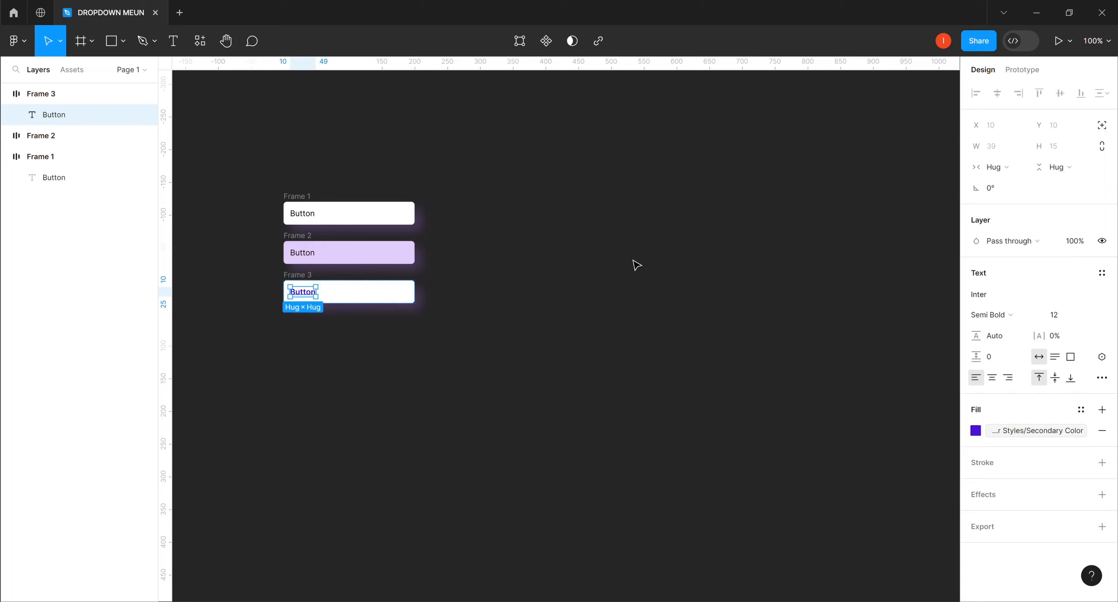
click(604, 260)
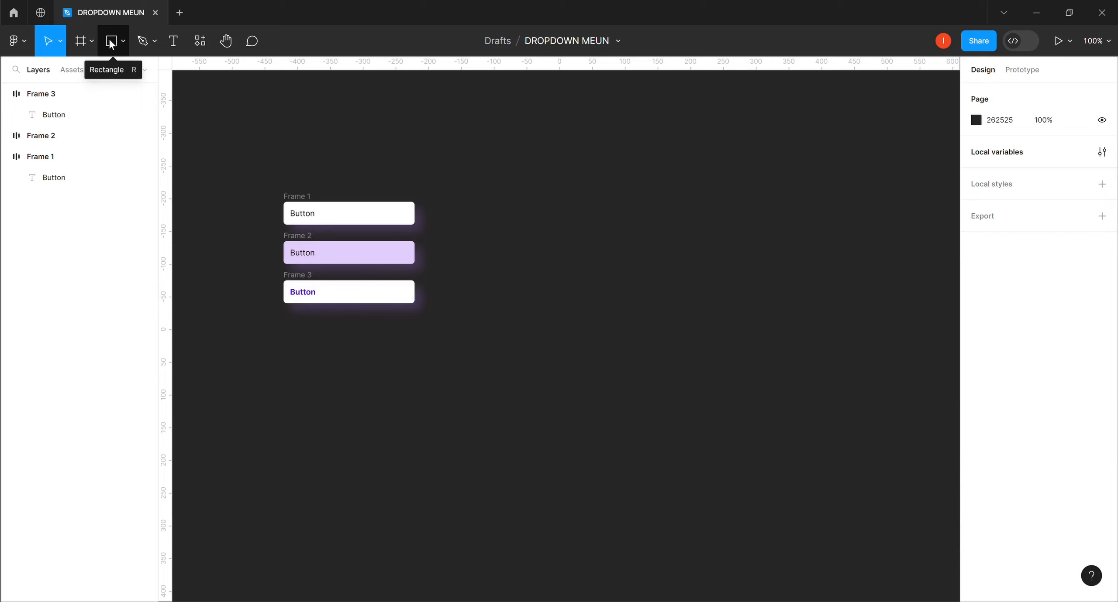
Step: Draw a narrow rectangle about 11 wide beside the third button and set its height to 35
click(343, 301)
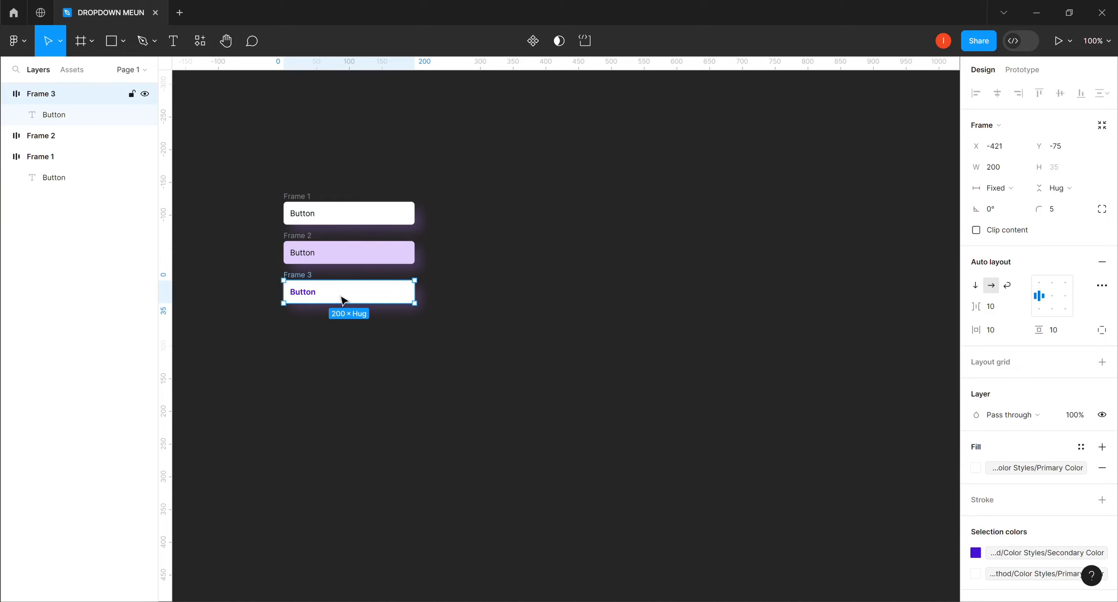
click(254, 130)
click(111, 40)
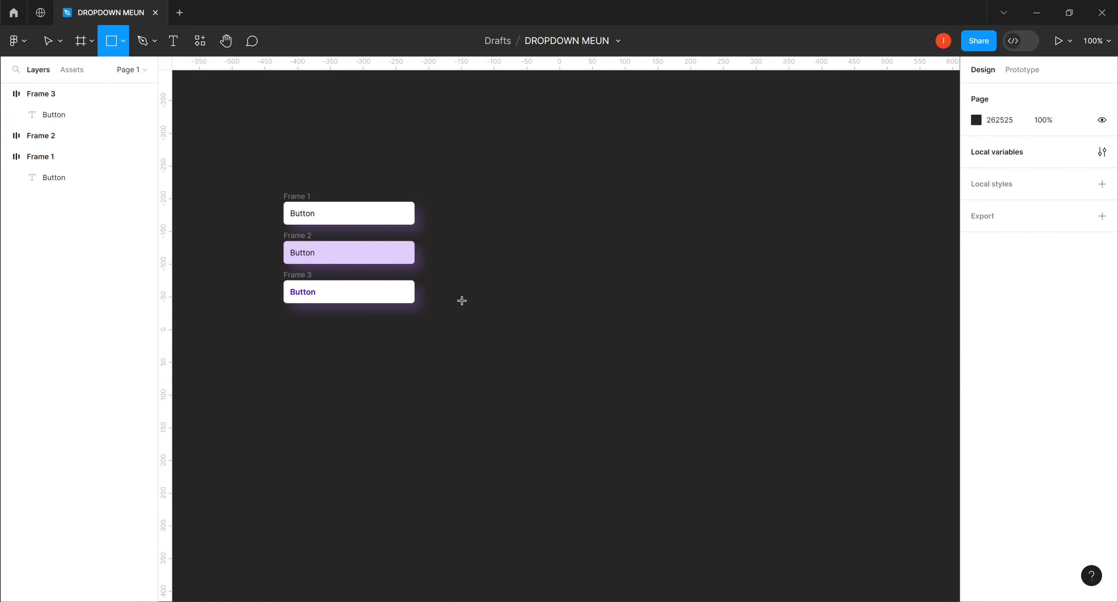
drag(451, 290, 459, 308)
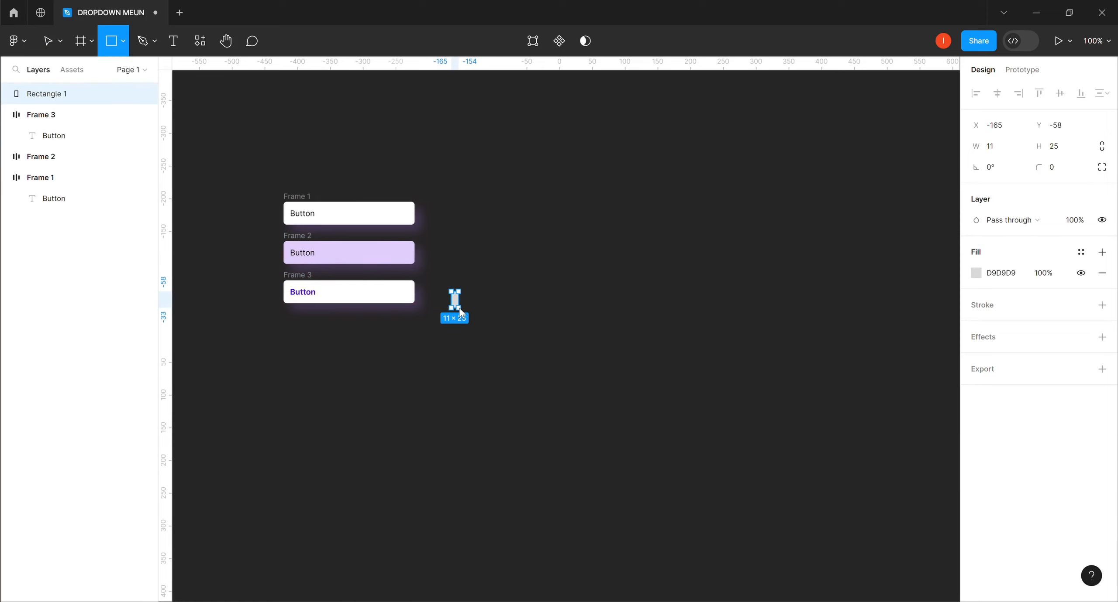
click(374, 303)
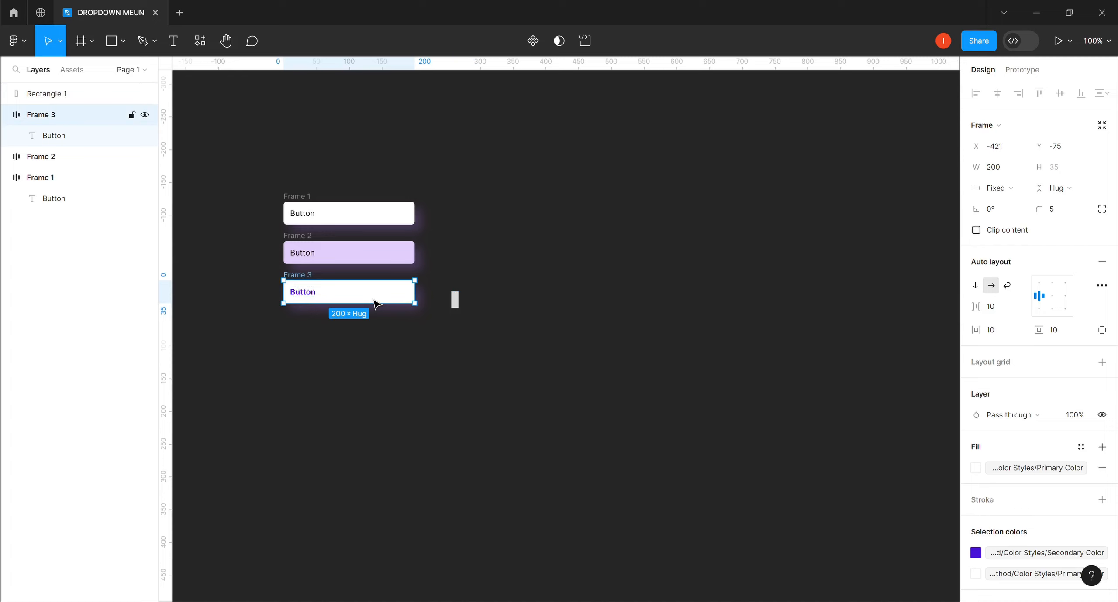
click(457, 304)
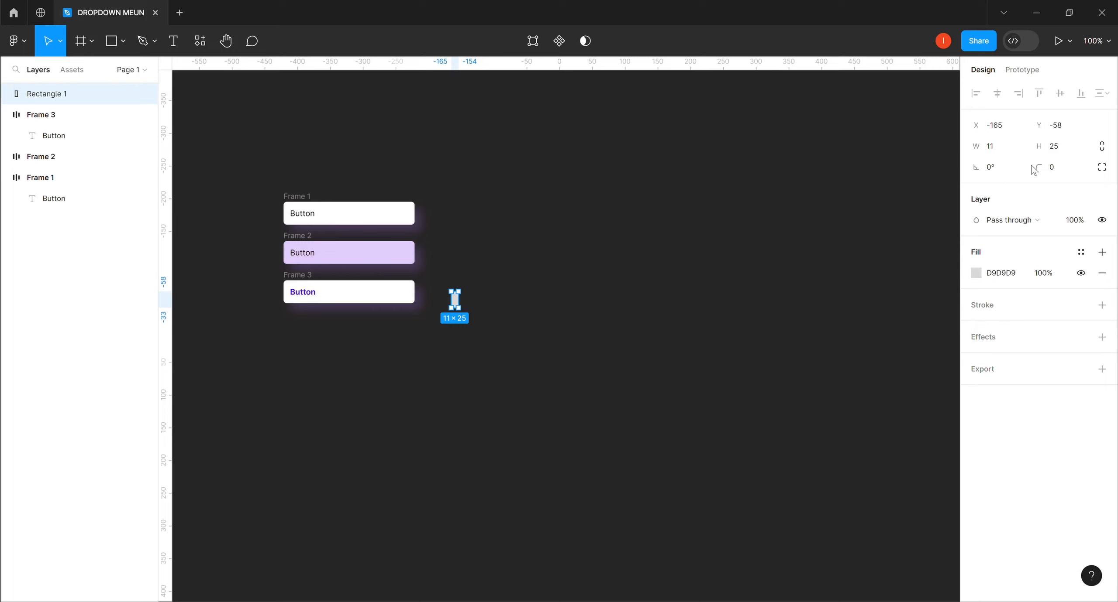
click(1054, 147)
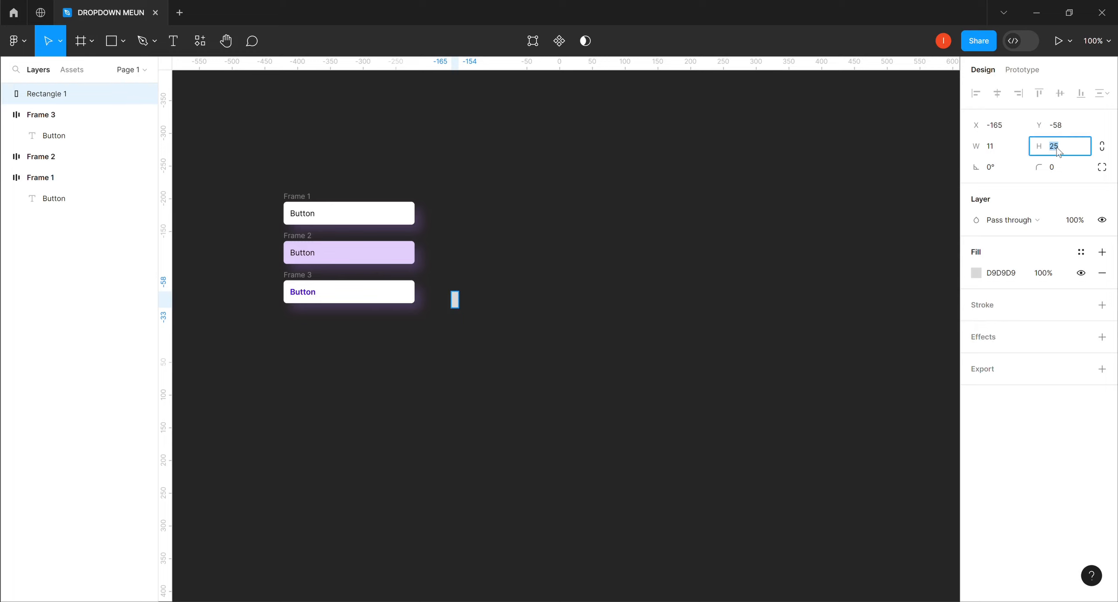
text(3)
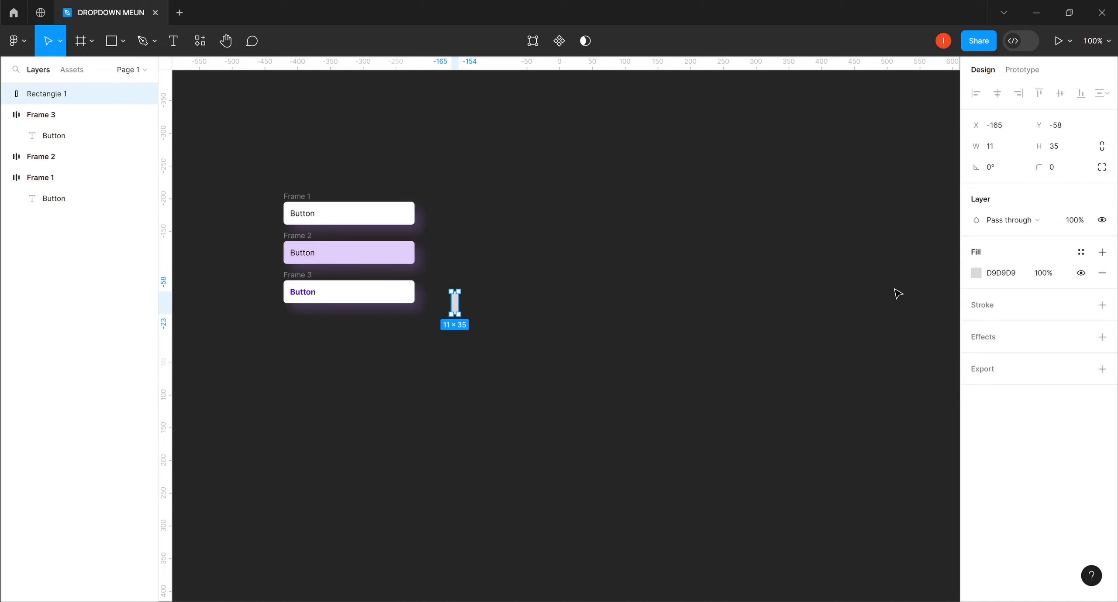
Step: Fill the narrow rectangle with the Secondary Color style
click(976, 274)
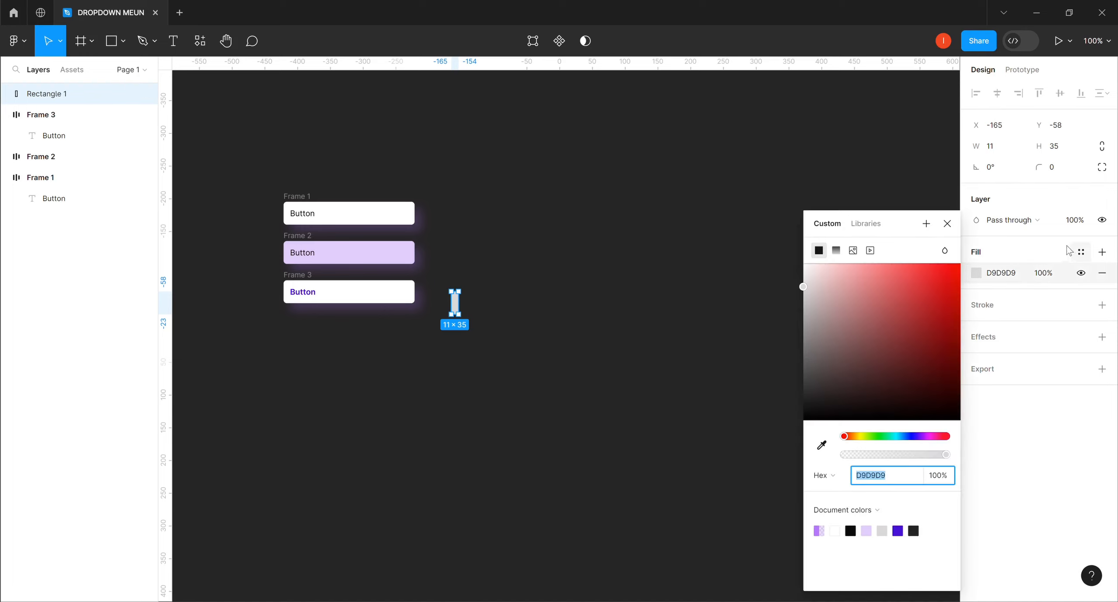
click(1081, 254)
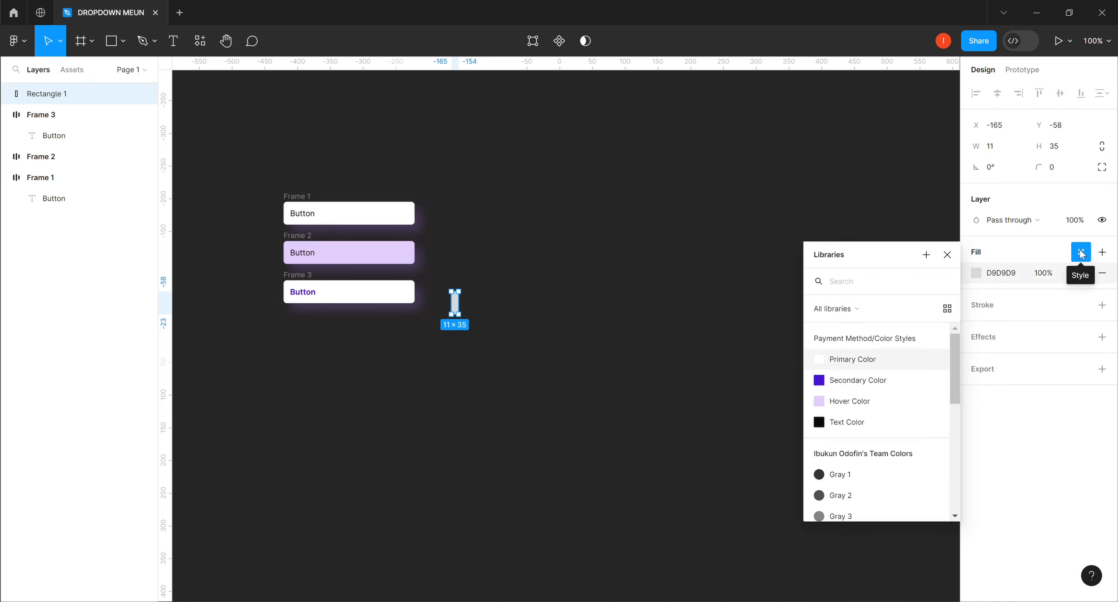
click(857, 382)
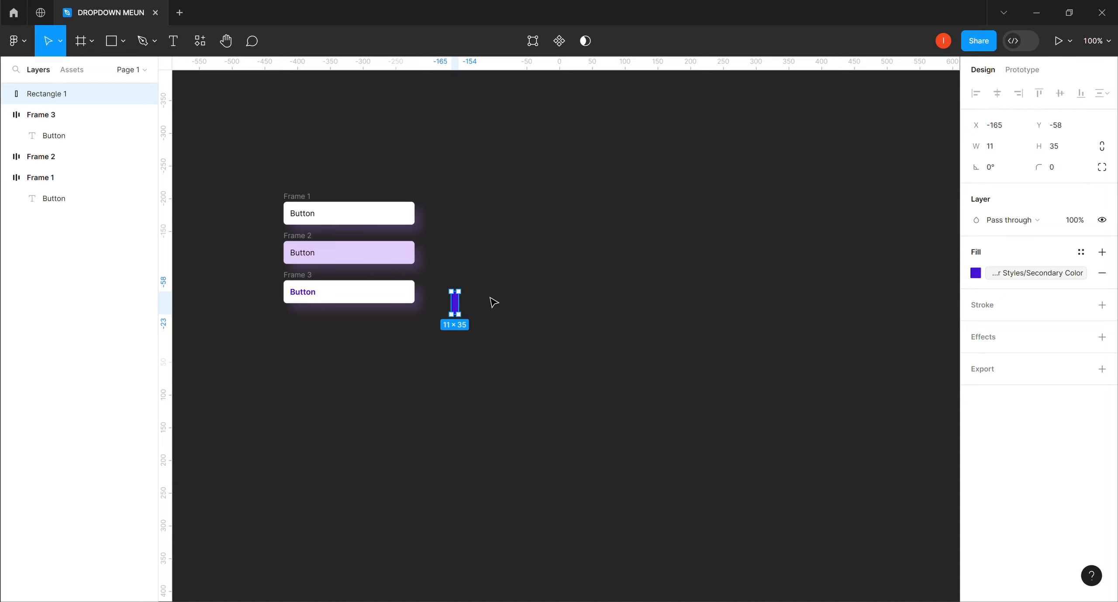
Step: Move the rectangle onto the third button's left edge and nest it inside Frame 3, before the Button text
drag(460, 312, 292, 300)
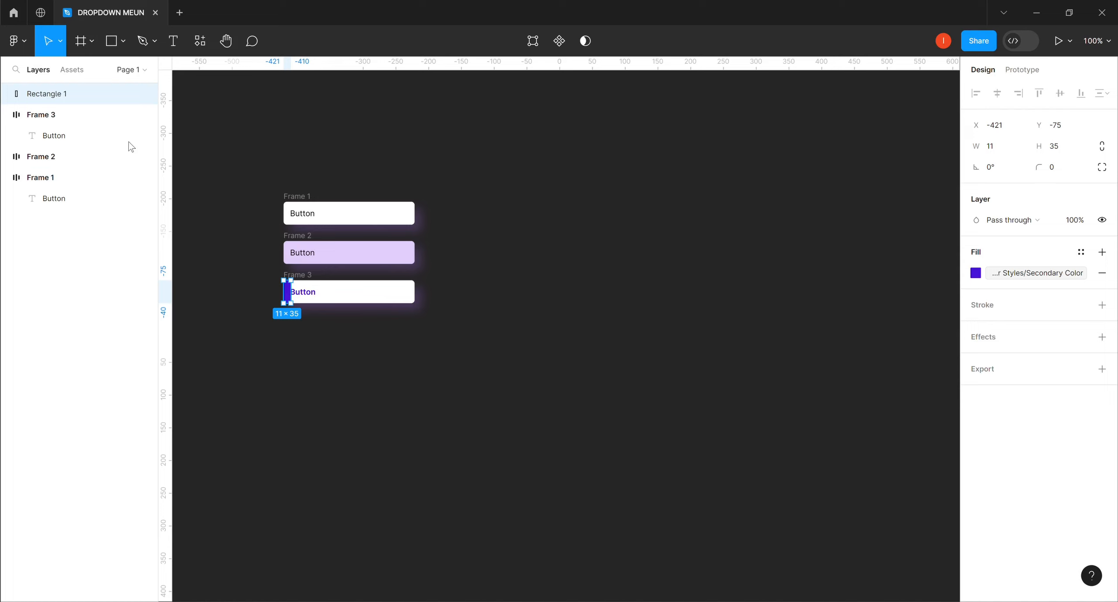
drag(61, 99, 44, 118)
drag(51, 98, 71, 133)
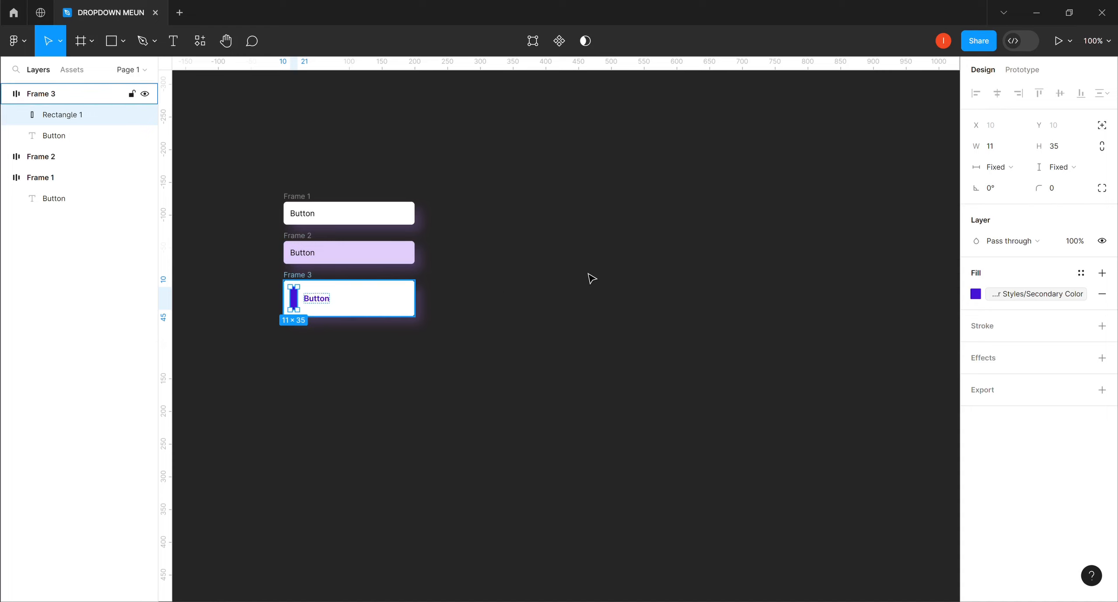
key(Escape)
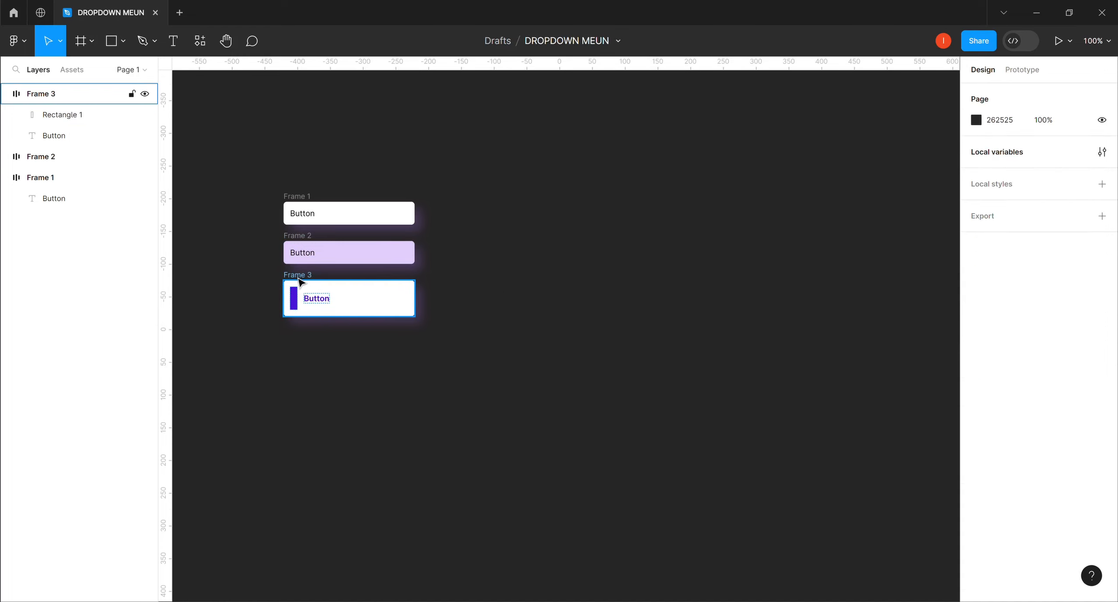
Step: Set the horizontal and vertical auto layout padding of Frame 3 to 0
click(301, 281)
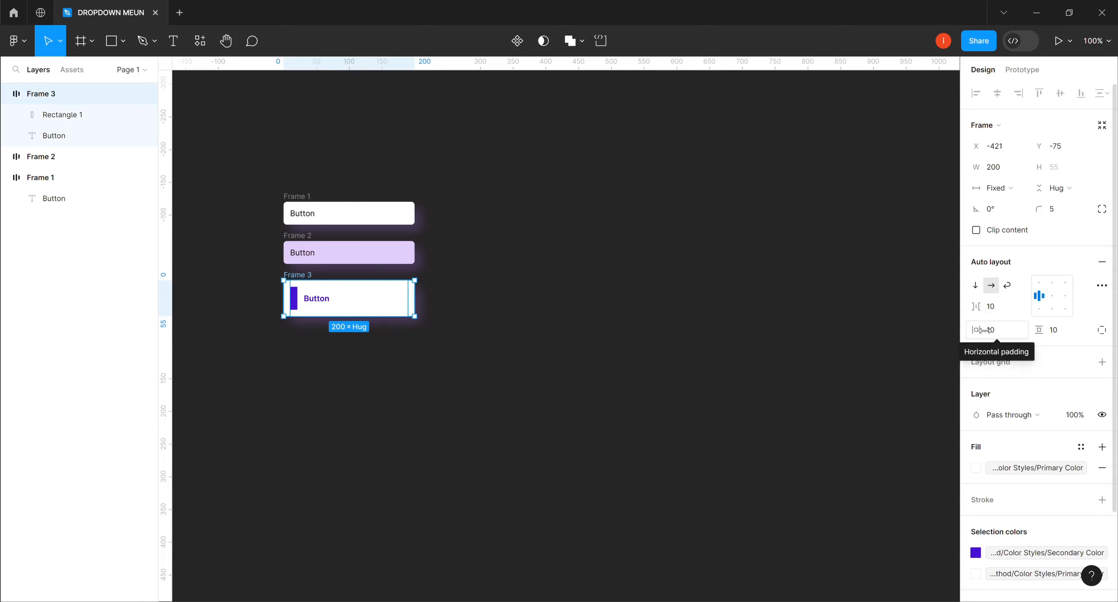
drag(983, 330, 936, 332)
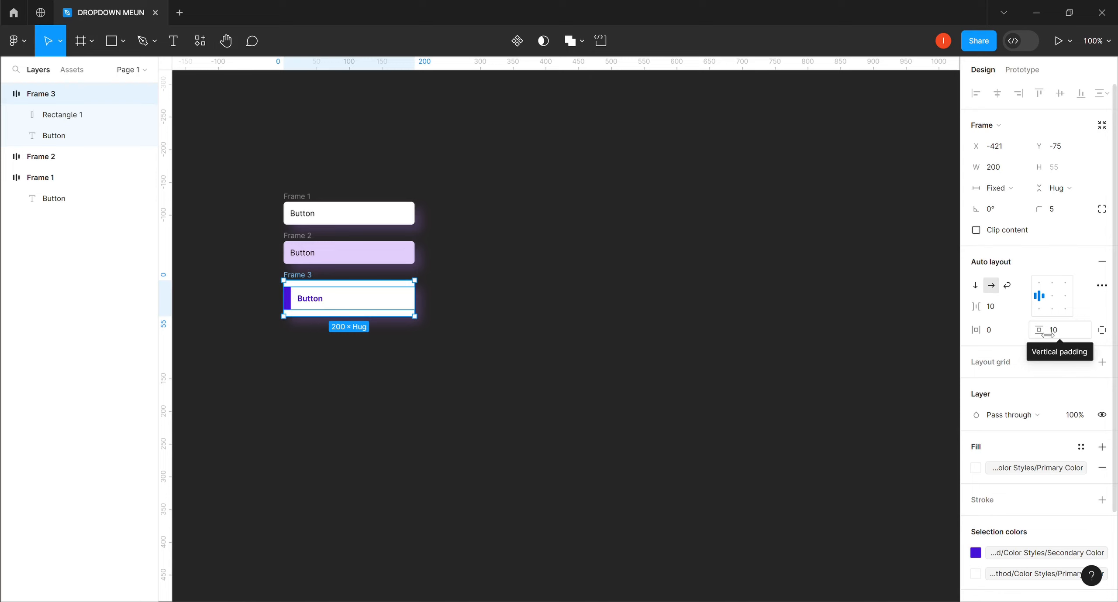
drag(1047, 335, 1020, 334)
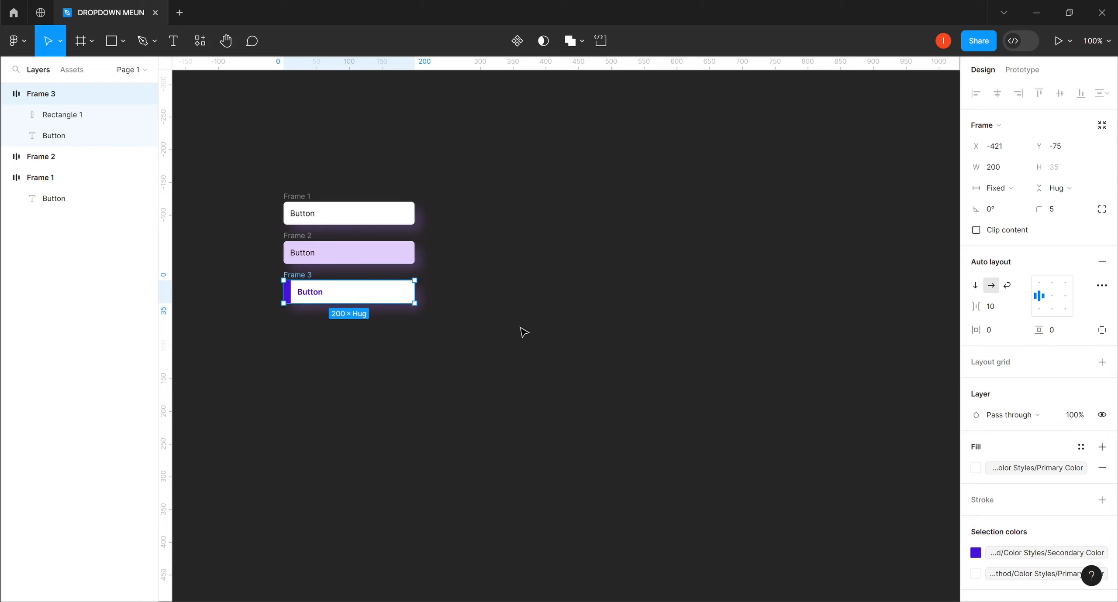
click(454, 317)
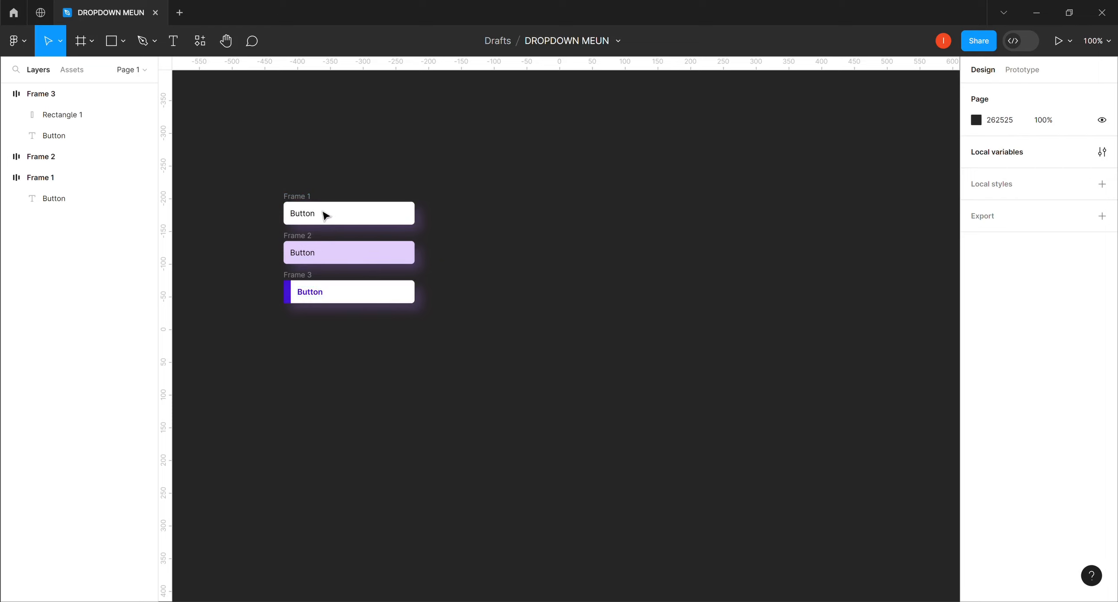
Step: Combine the three button frames into a component set
drag(267, 184, 439, 335)
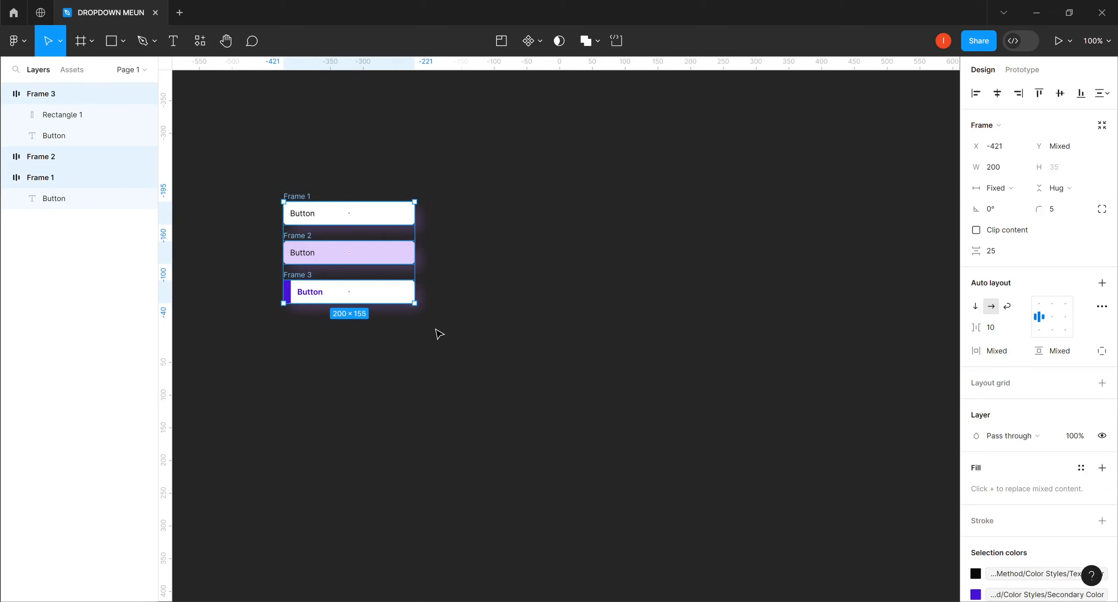
click(540, 42)
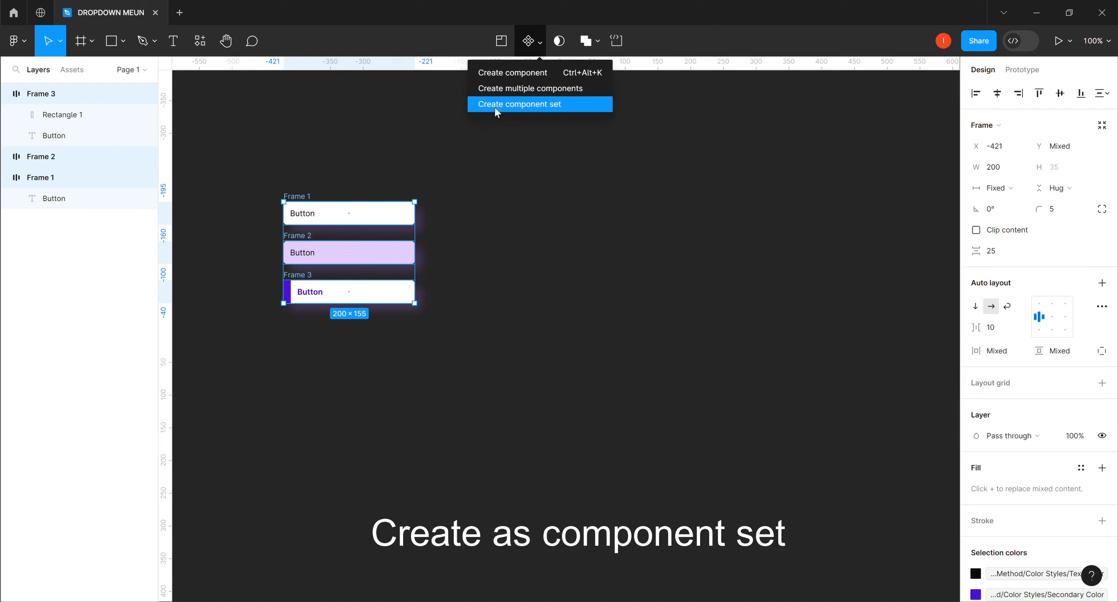
click(535, 106)
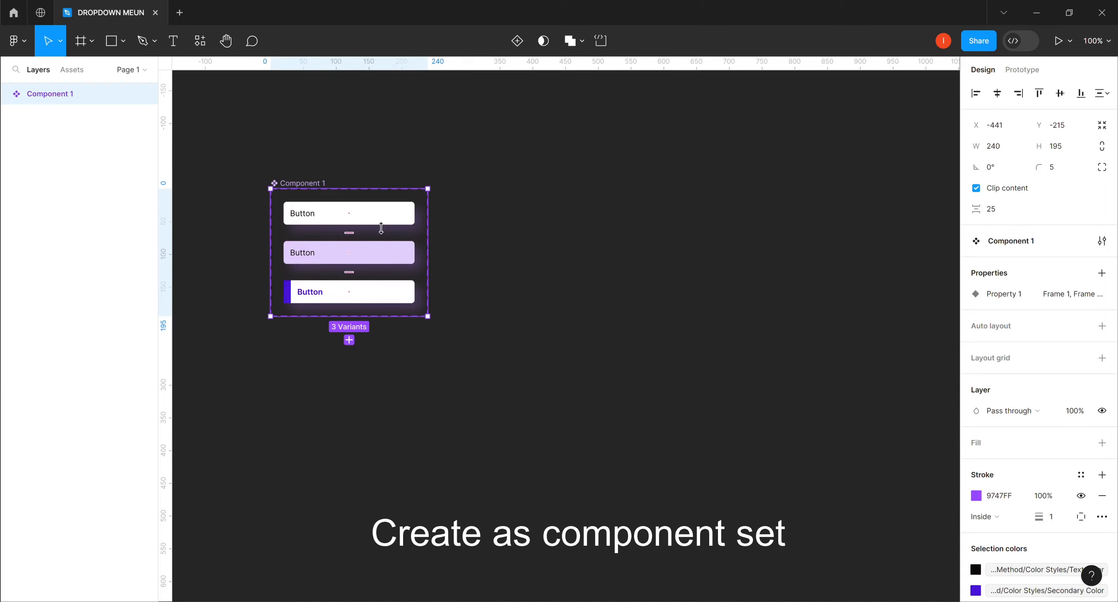
Step: Rename the component set as Transition Button
double_click(315, 185)
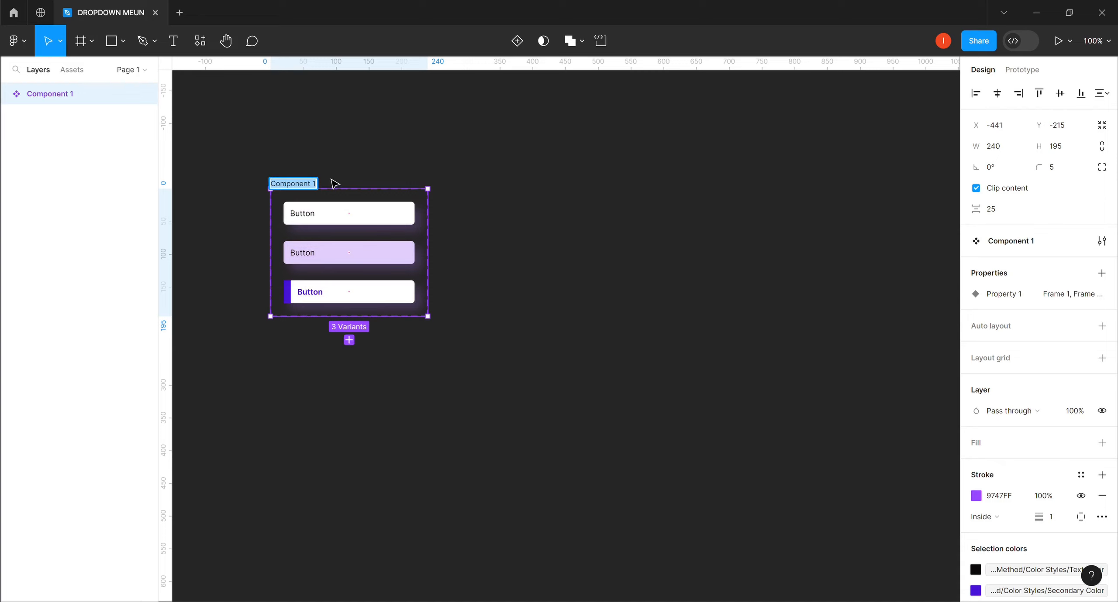
text(Transition Button)
key(Return)
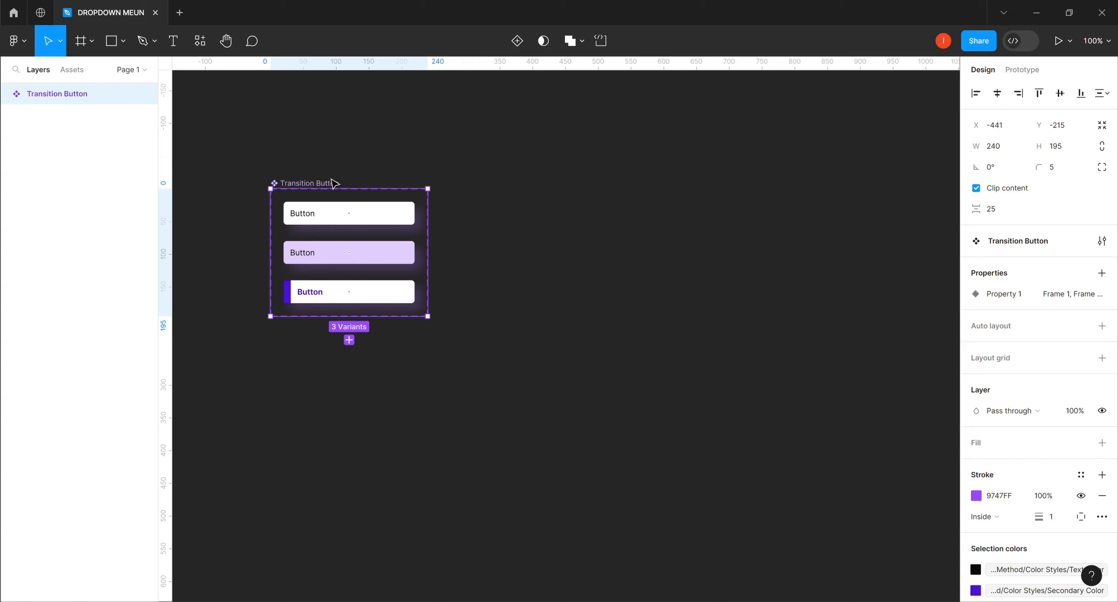
click(389, 131)
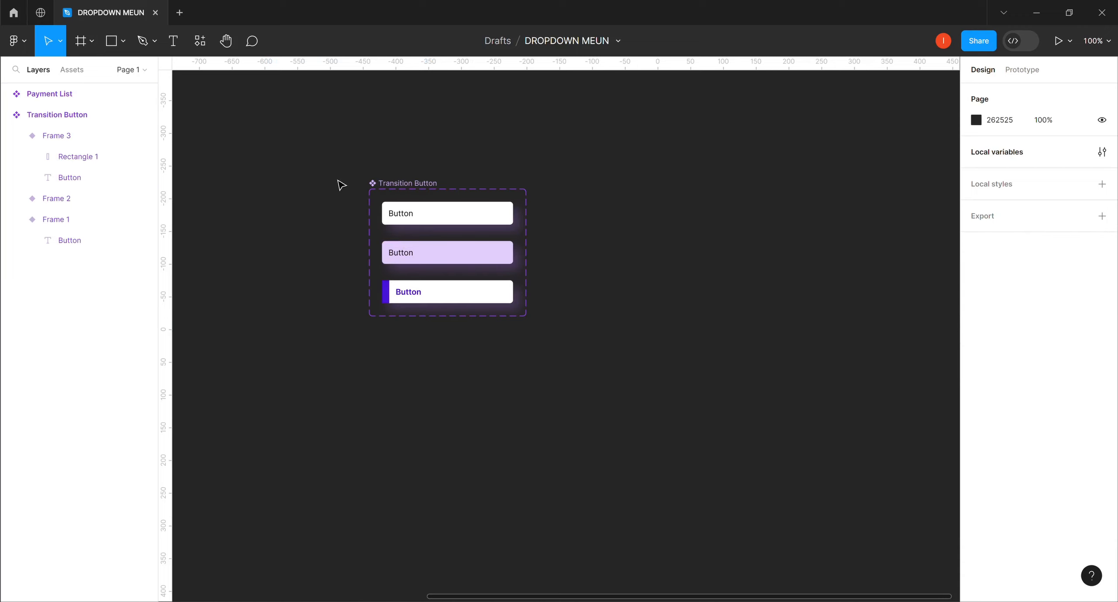
Step: Set the Property 1 value of the first button variant to Default
click(464, 220)
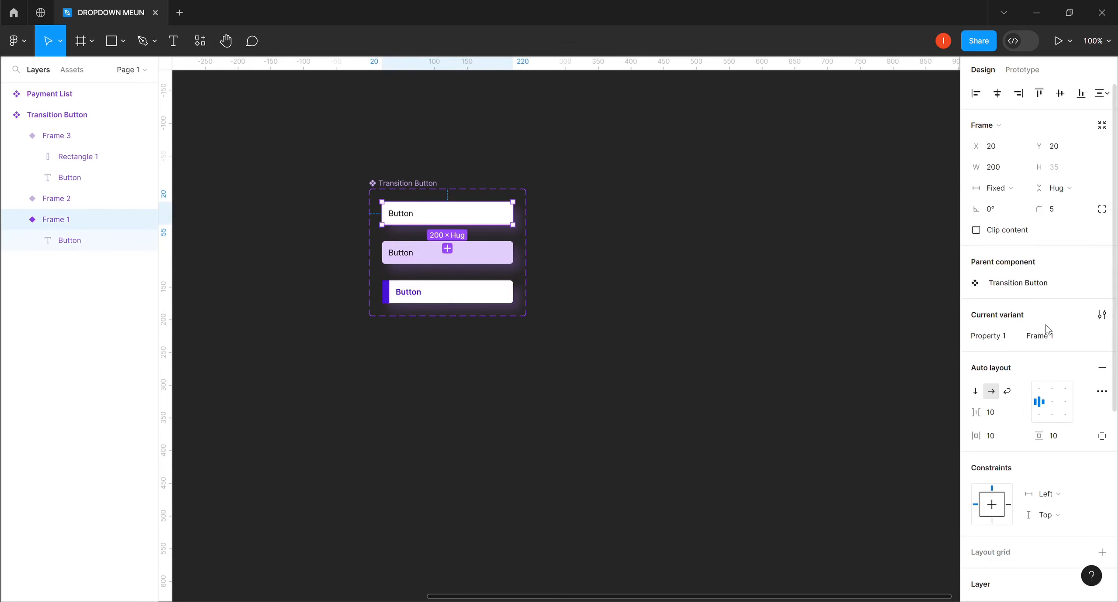
click(1097, 340)
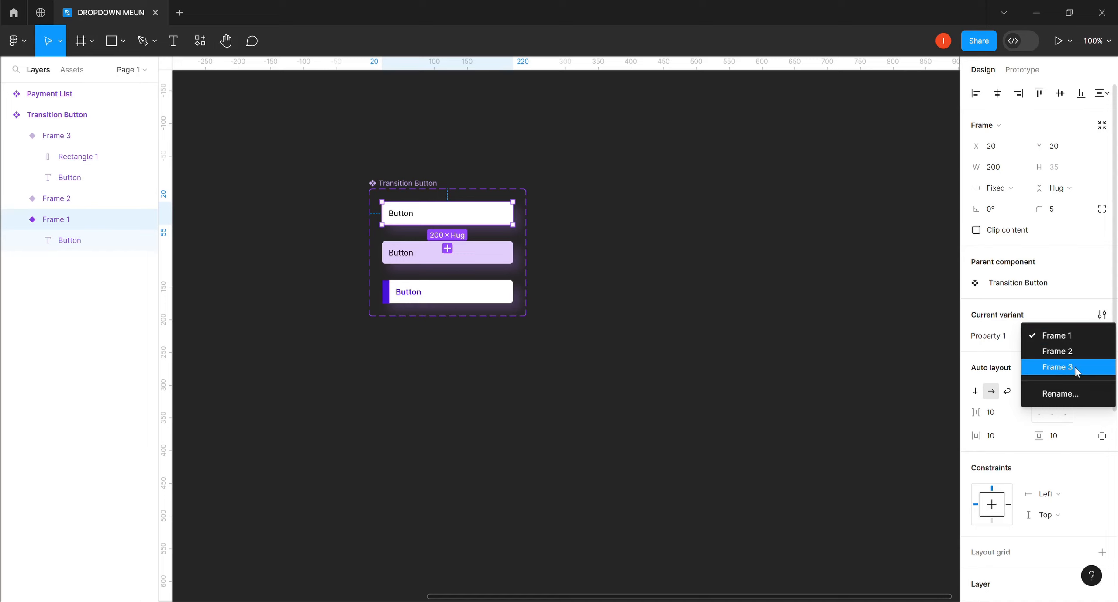
click(1061, 338)
click(1045, 340)
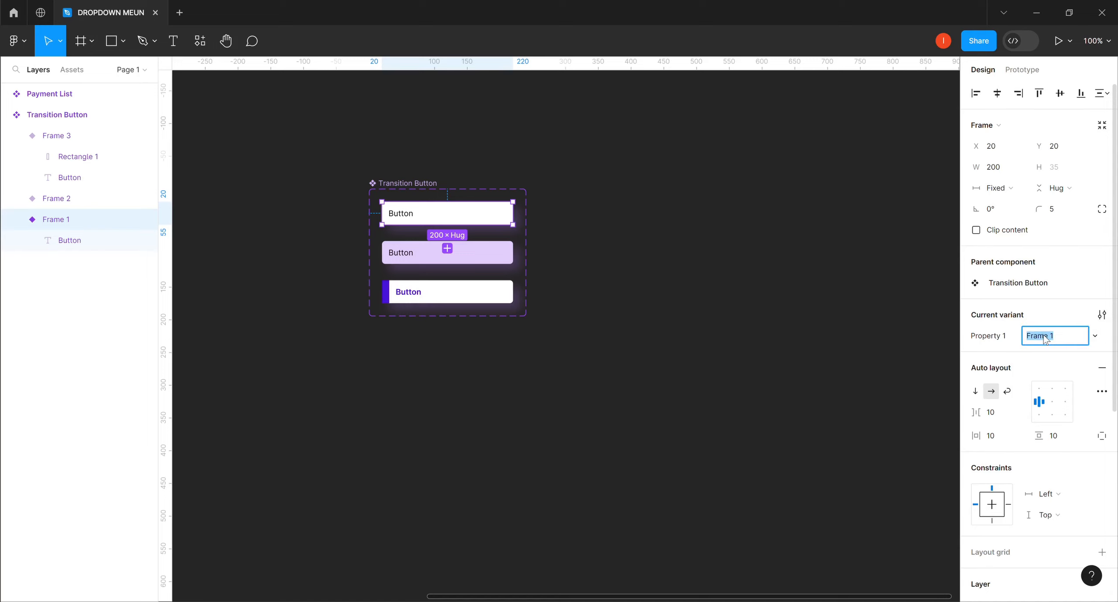
text(Default)
key(Return)
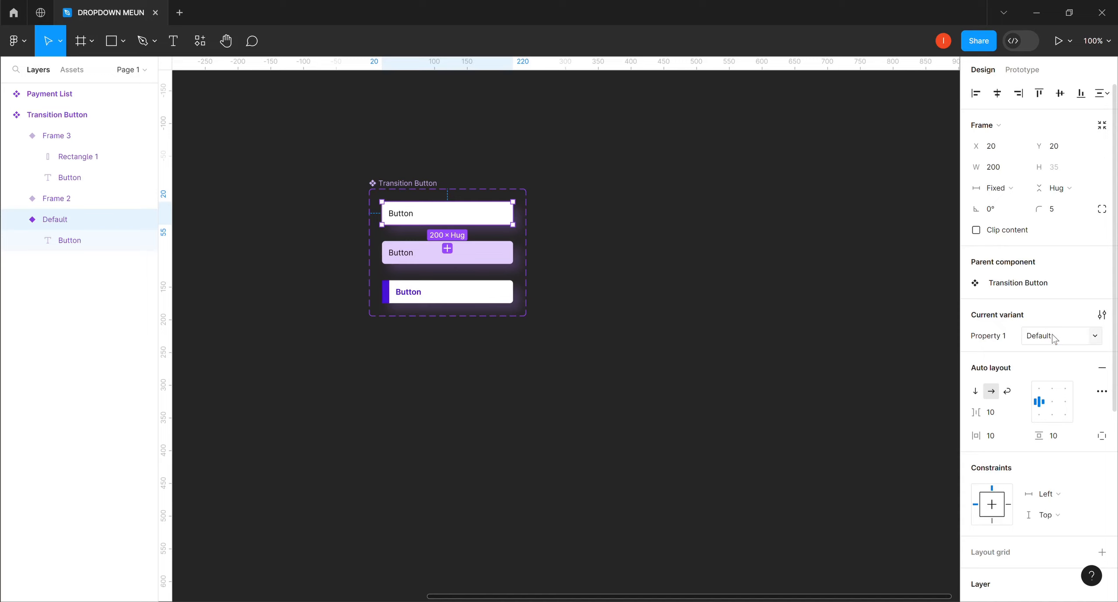
Step: Set the Property 1 value of the light purple second button variant to Hover
click(1094, 338)
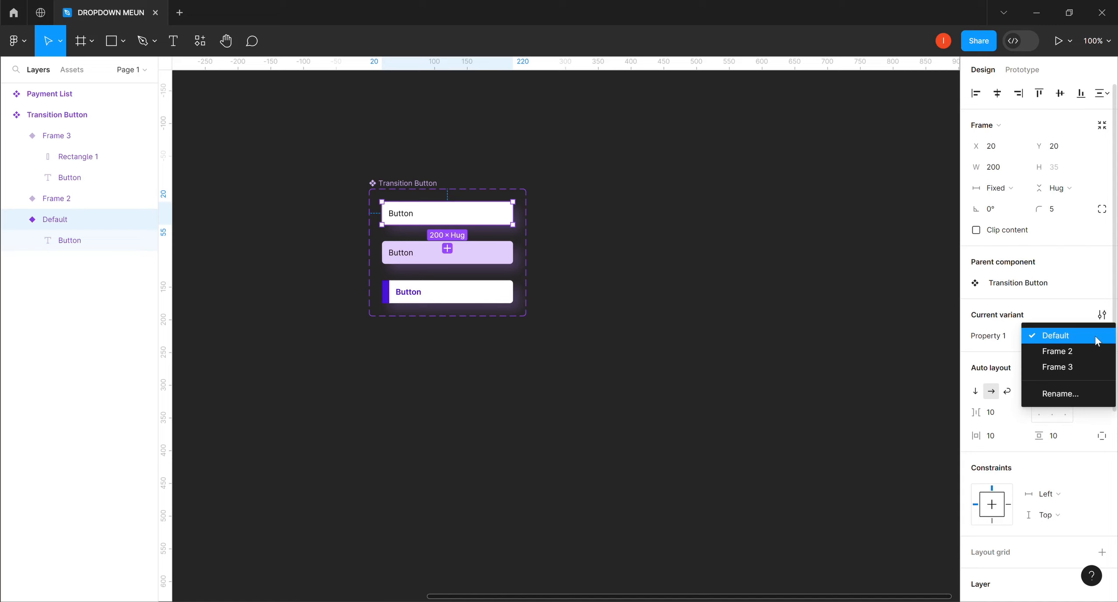
click(1076, 353)
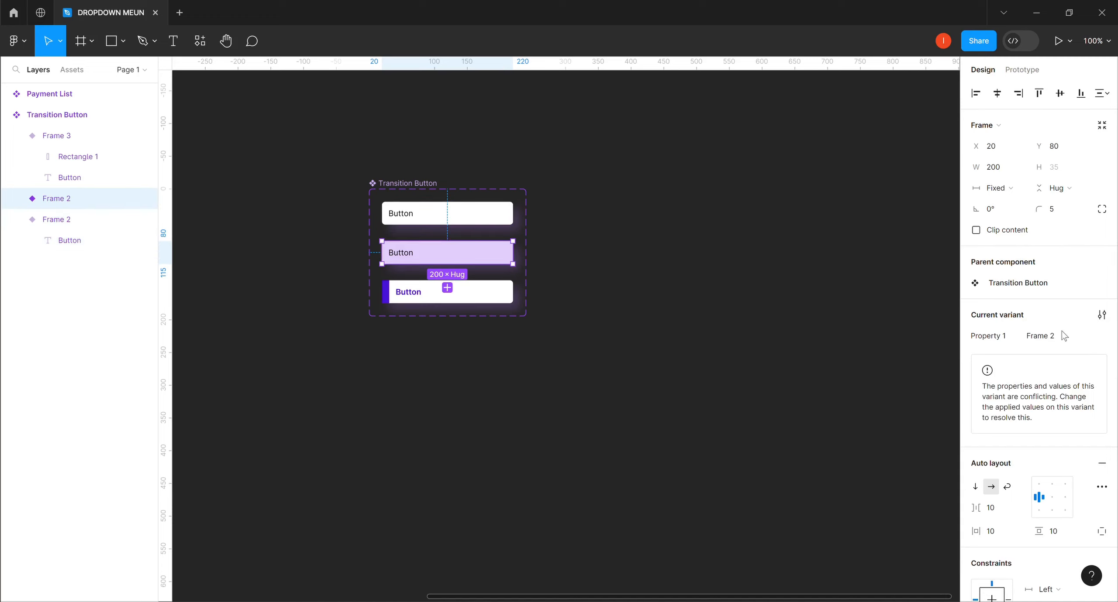
click(1046, 338)
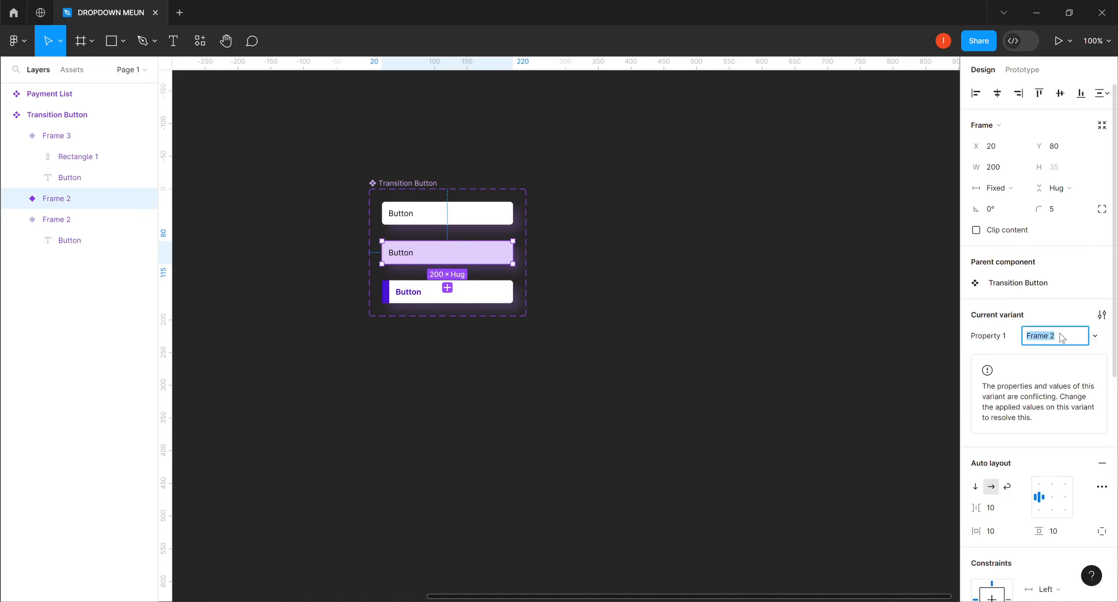
text(Hover)
key(Return)
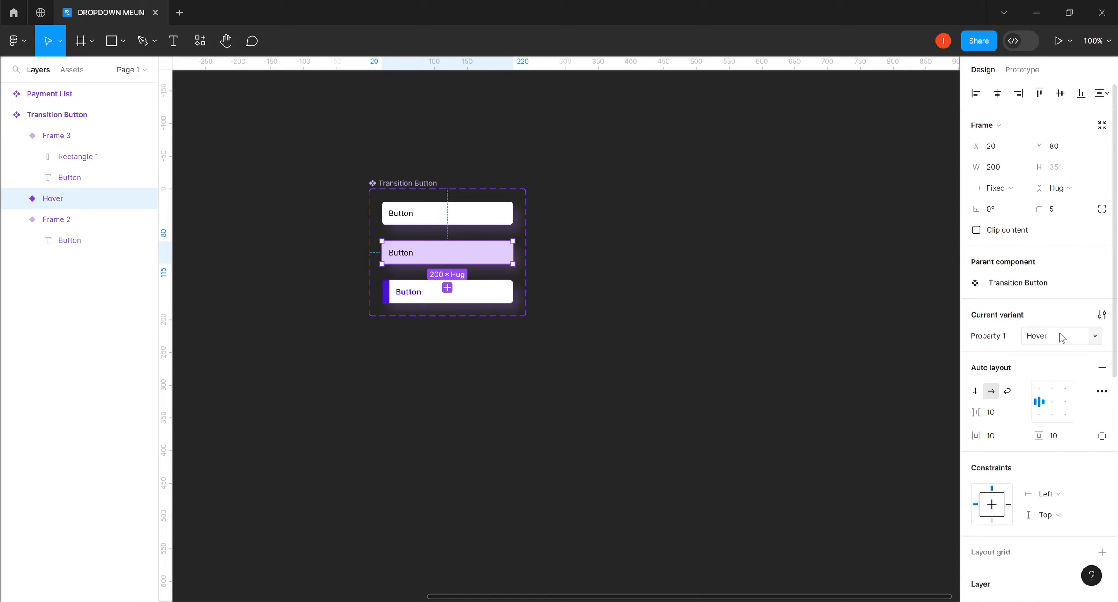
Step: Set the Property 1 value of the third variant, with the purple edge bar, to Selected
click(588, 302)
click(463, 300)
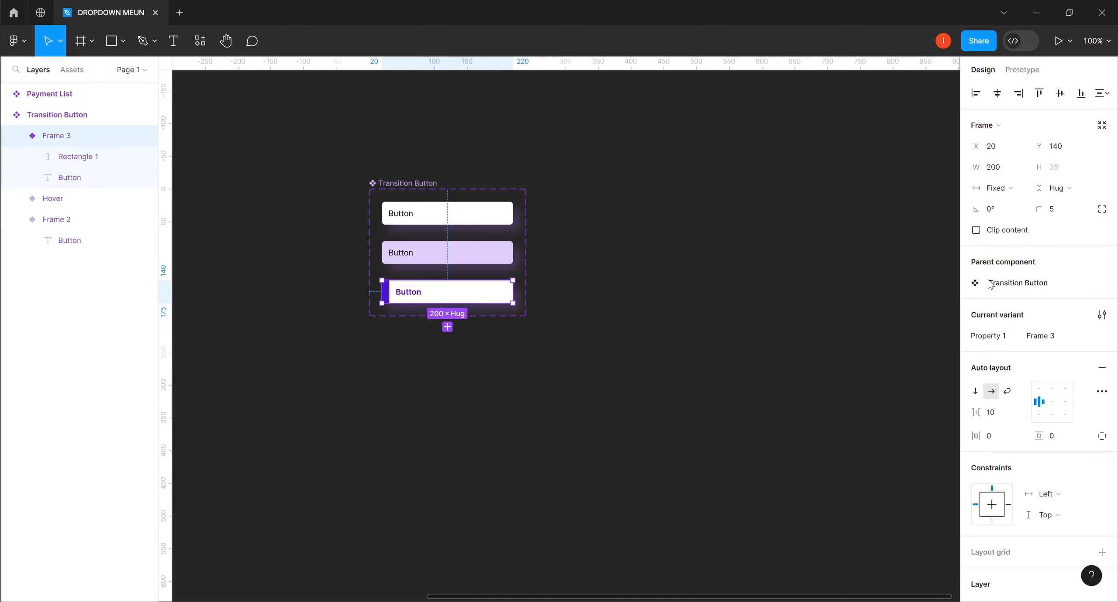
click(1050, 340)
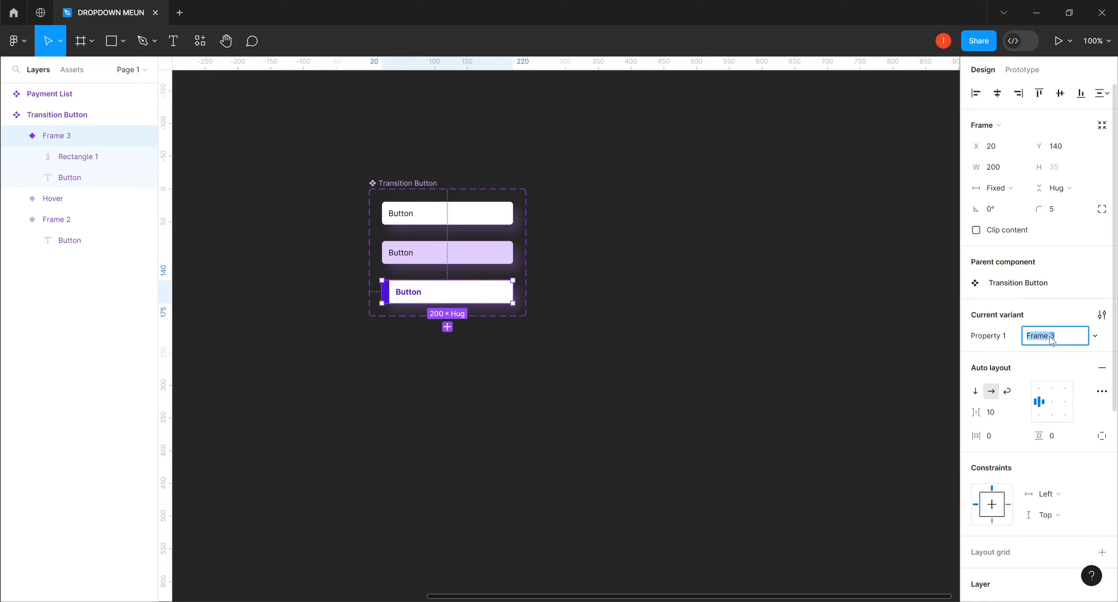
text(Selected)
key(Return)
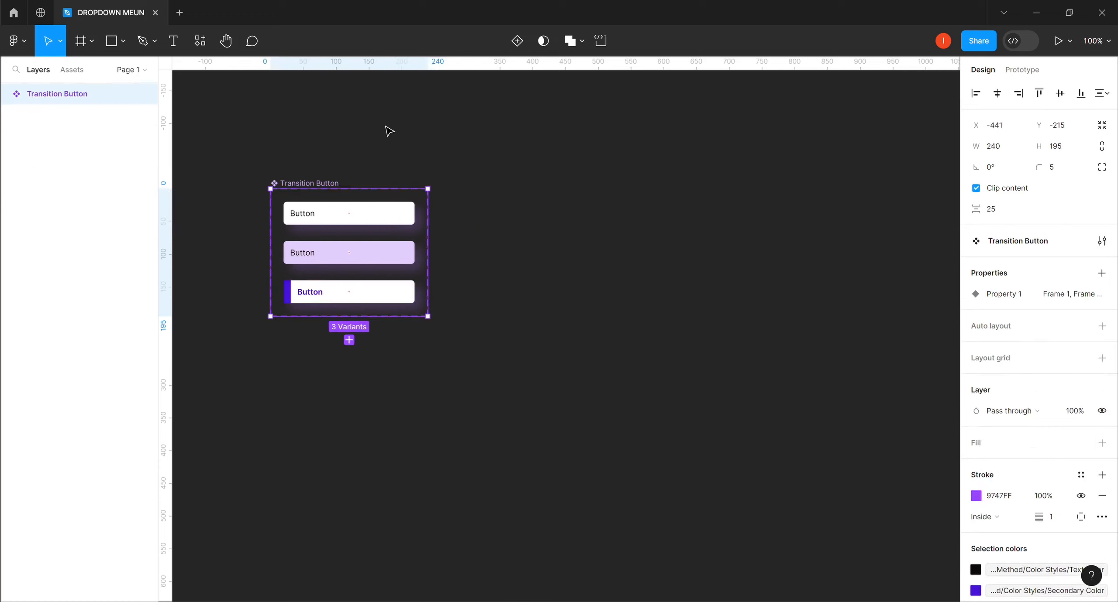
Step: Place an instance of the plain white button beside the component set and duplicate it downward into a gapless stack of five
click(386, 126)
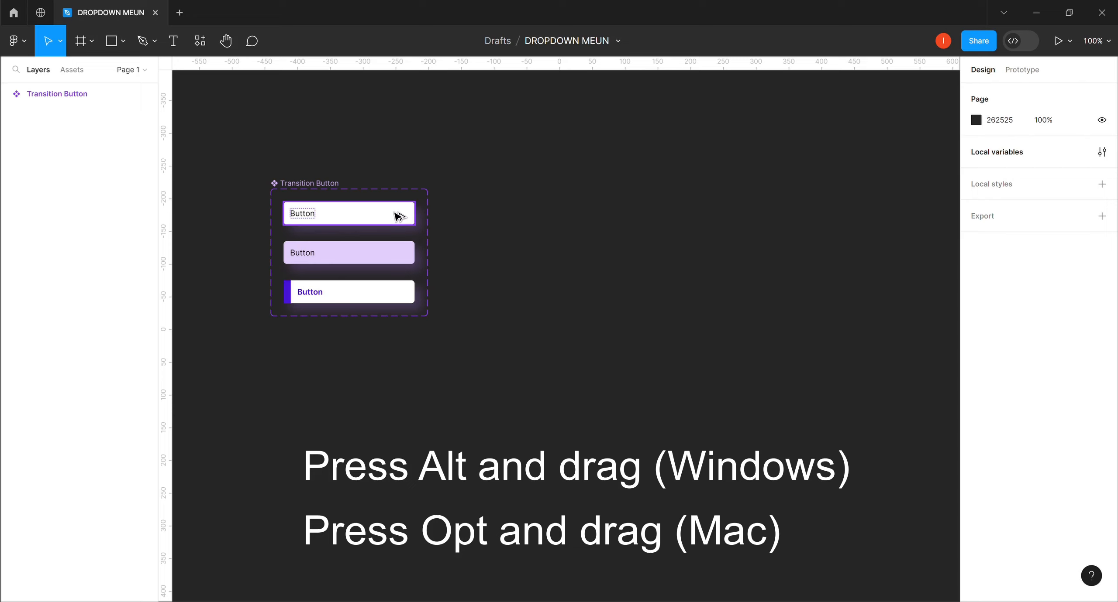
drag(398, 217, 595, 209)
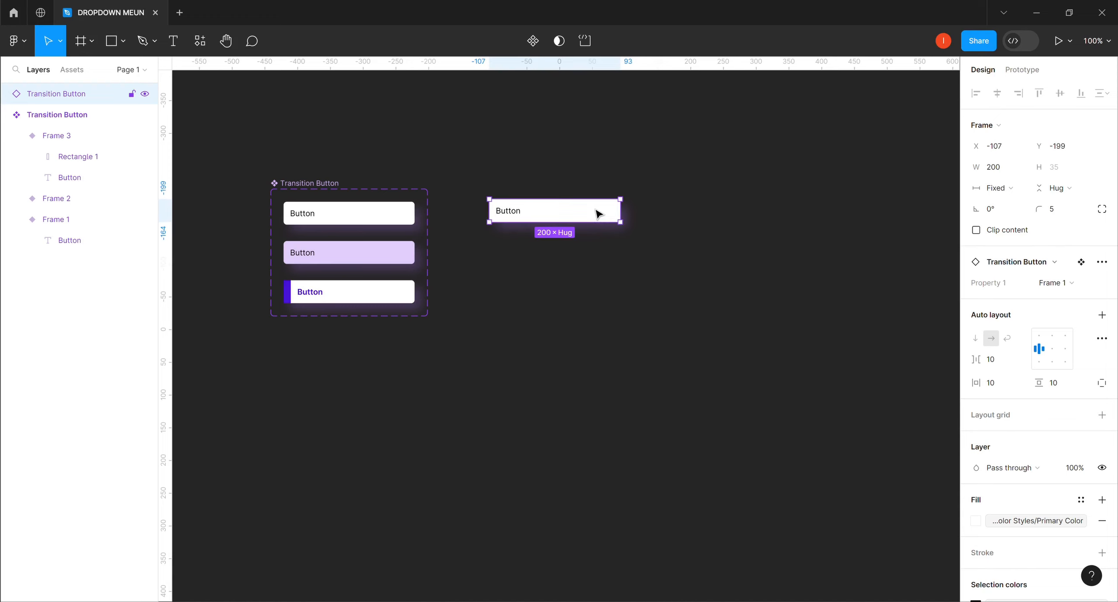
key(ctrl+d)
drag(595, 214, 598, 235)
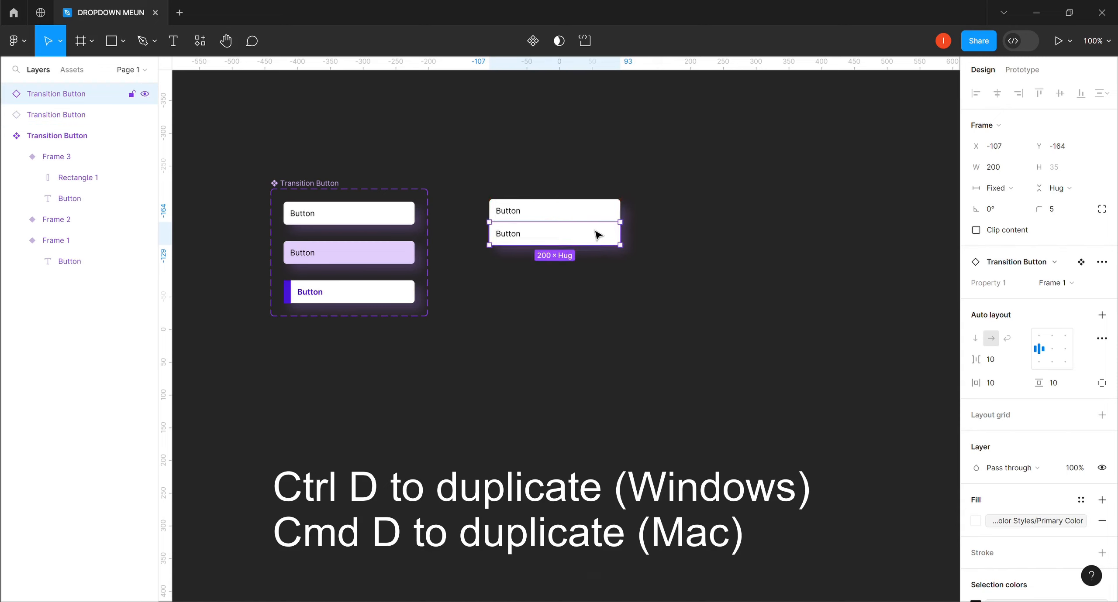
key(ctrl+d)
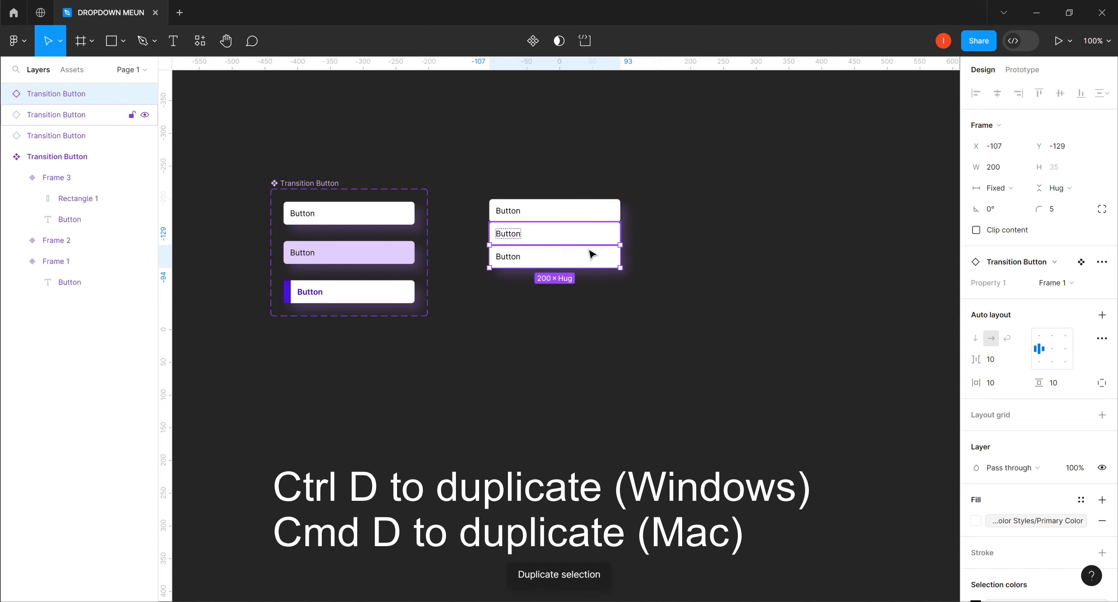
key(ctrl+d)
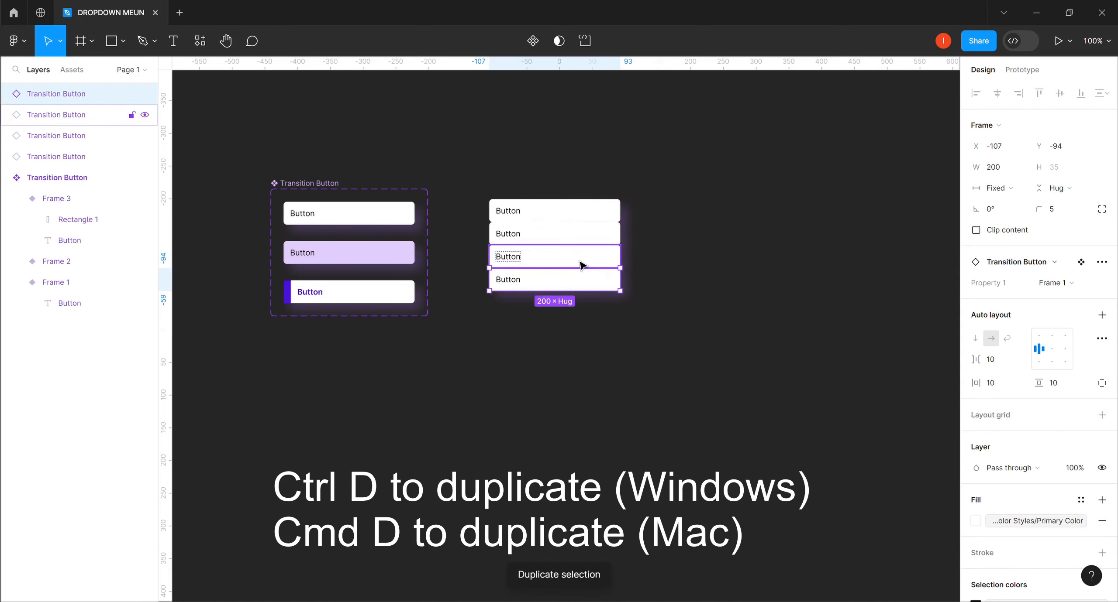
key(ctrl+d)
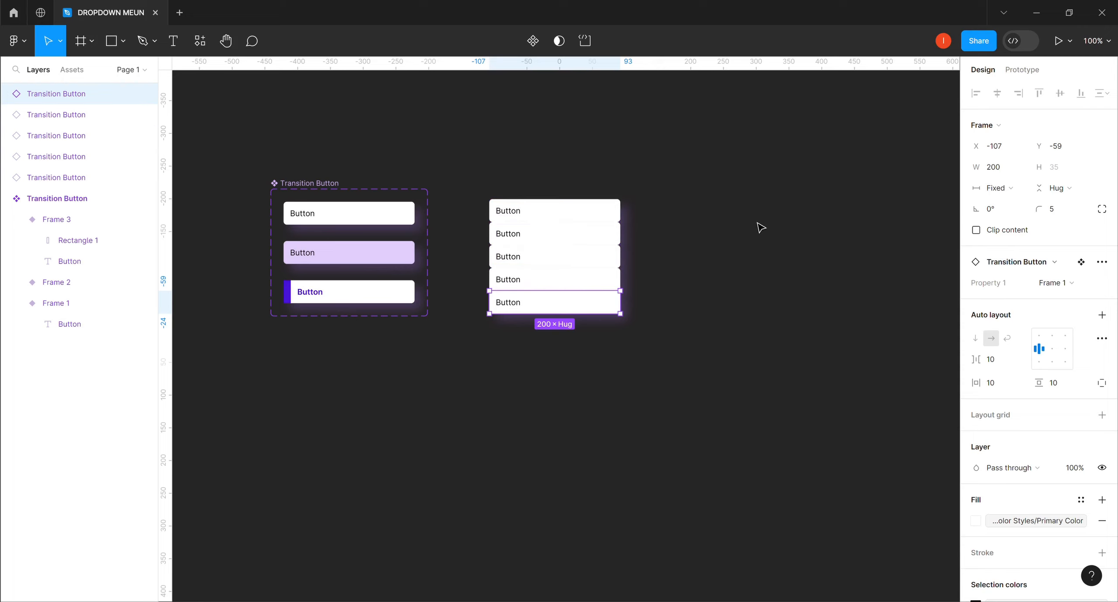
Step: Apply the string variables Payment 1 and Payment 2 to the texts of the first and second stacked buttons
double_click(517, 214)
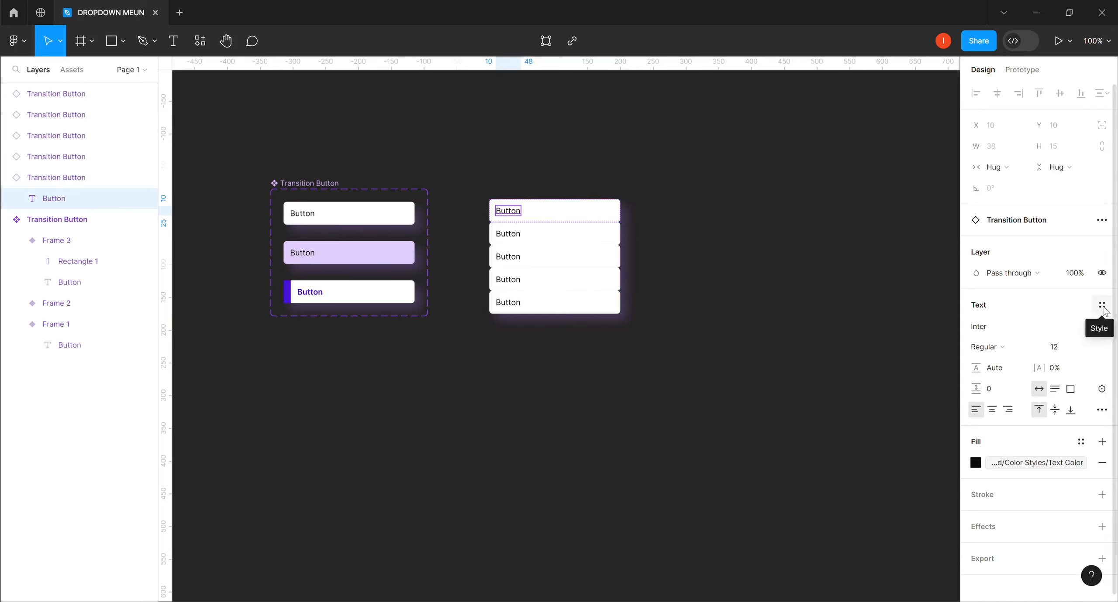
click(1101, 389)
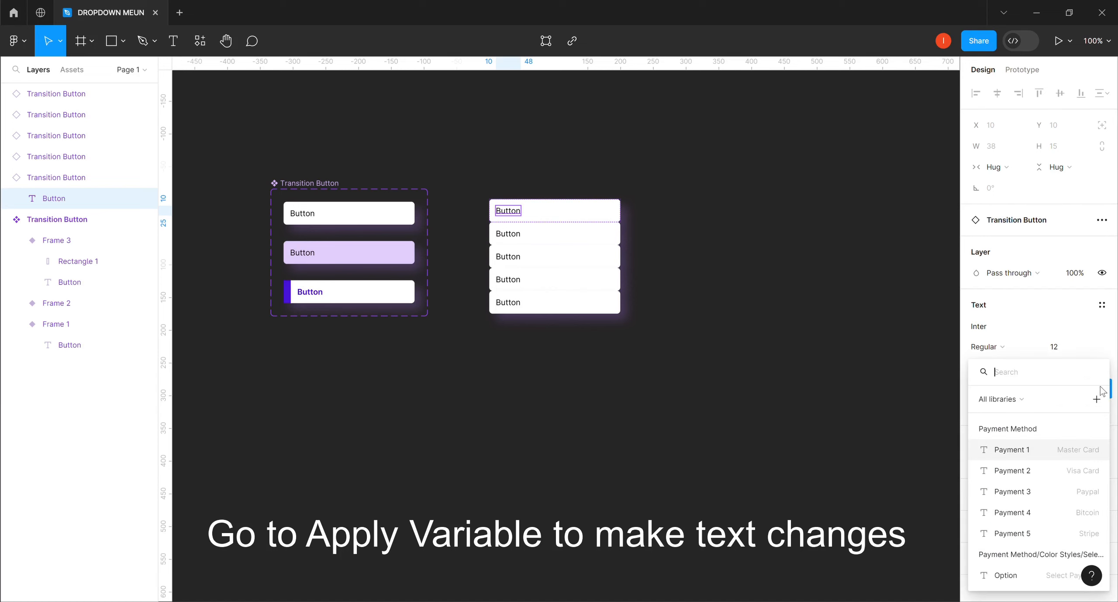
click(1010, 451)
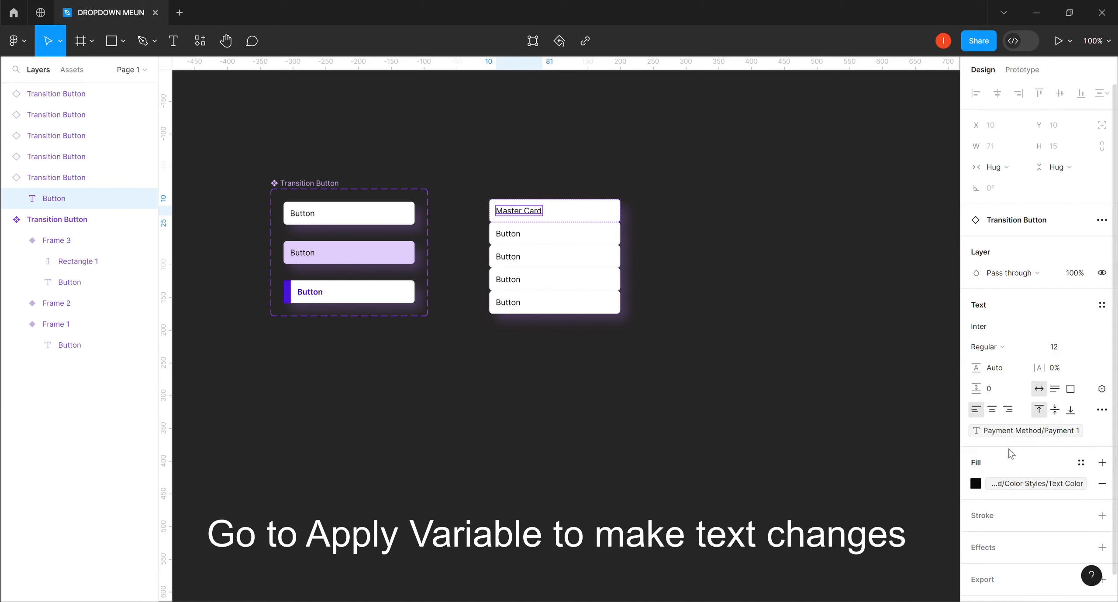
click(521, 237)
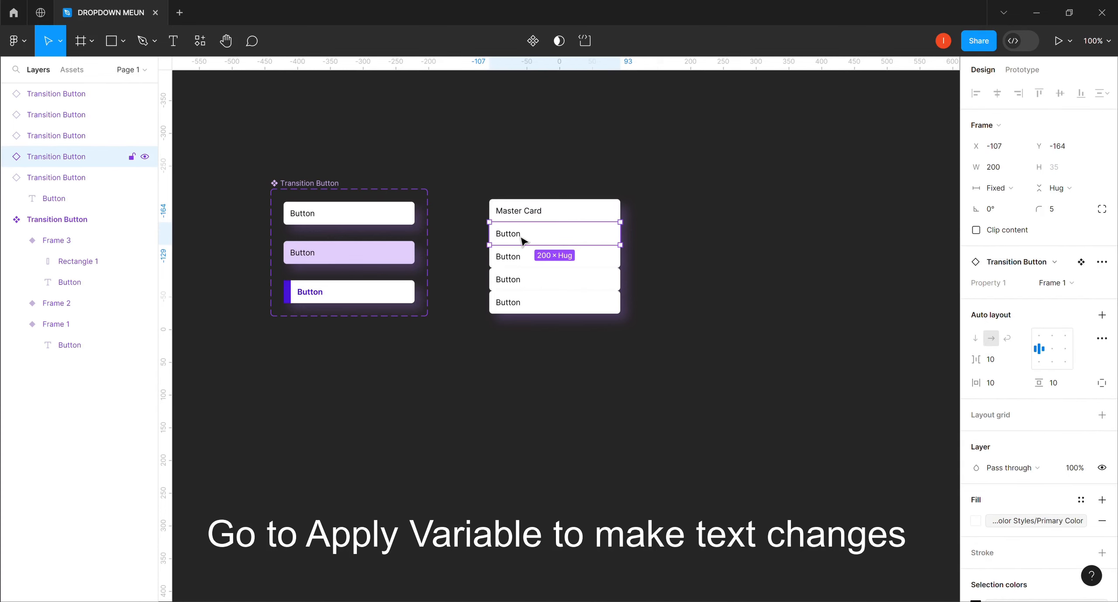
double_click(522, 237)
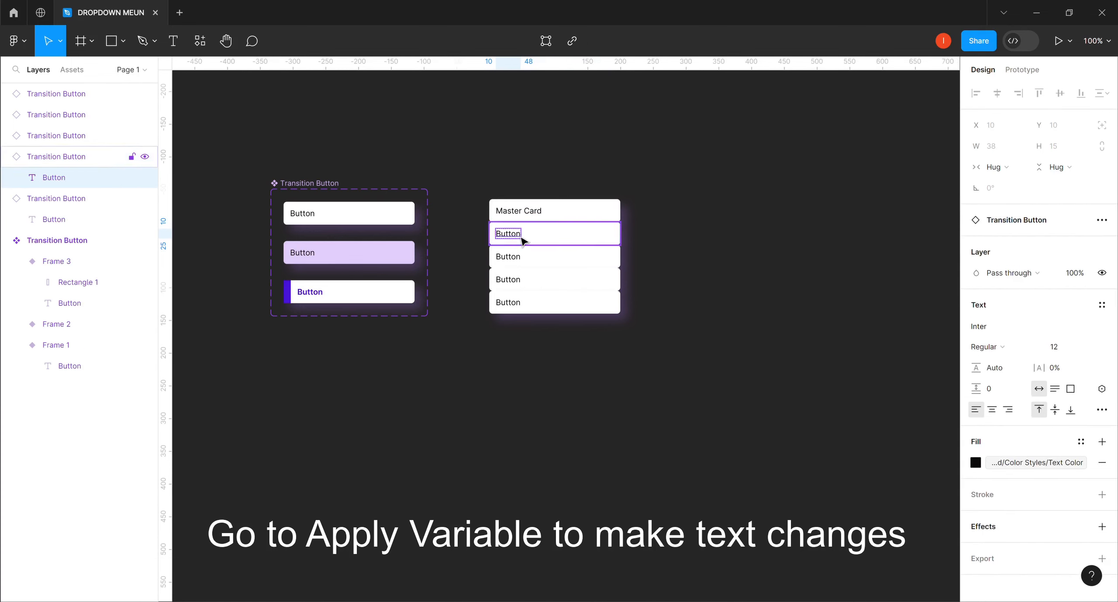
click(1102, 390)
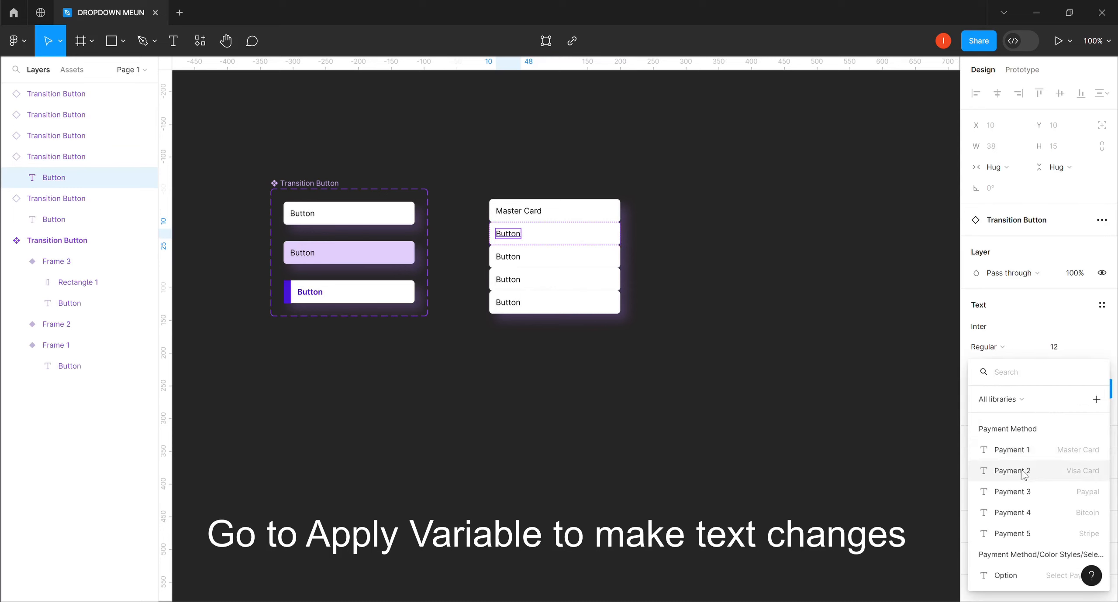
click(1026, 475)
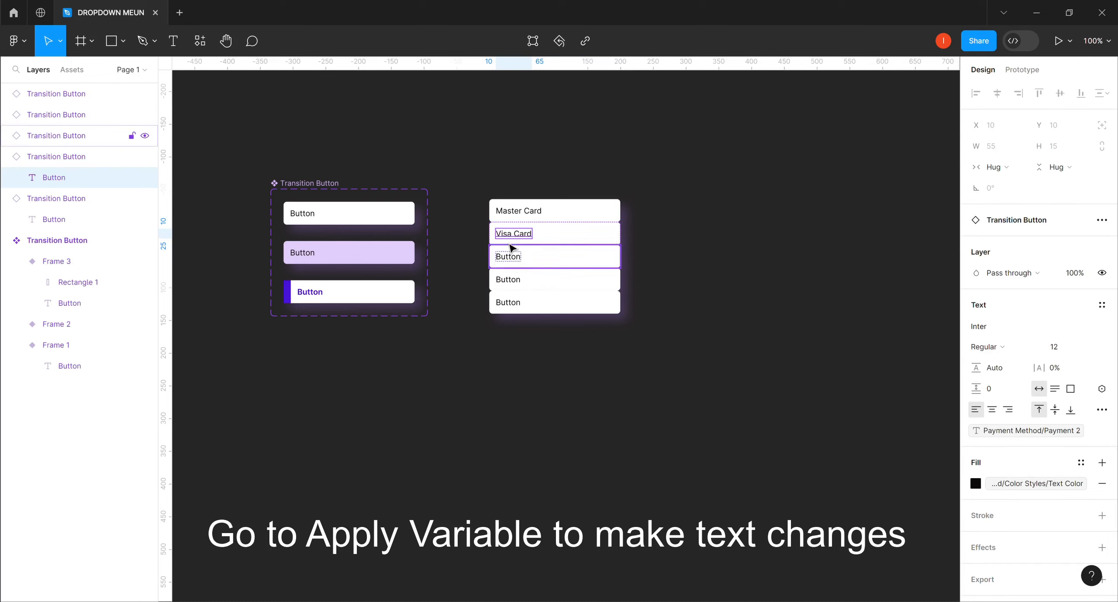
Step: Apply the string variables Payment 3 and Payment 4 to the texts of the third and fourth stacked buttons
click(515, 261)
click(516, 262)
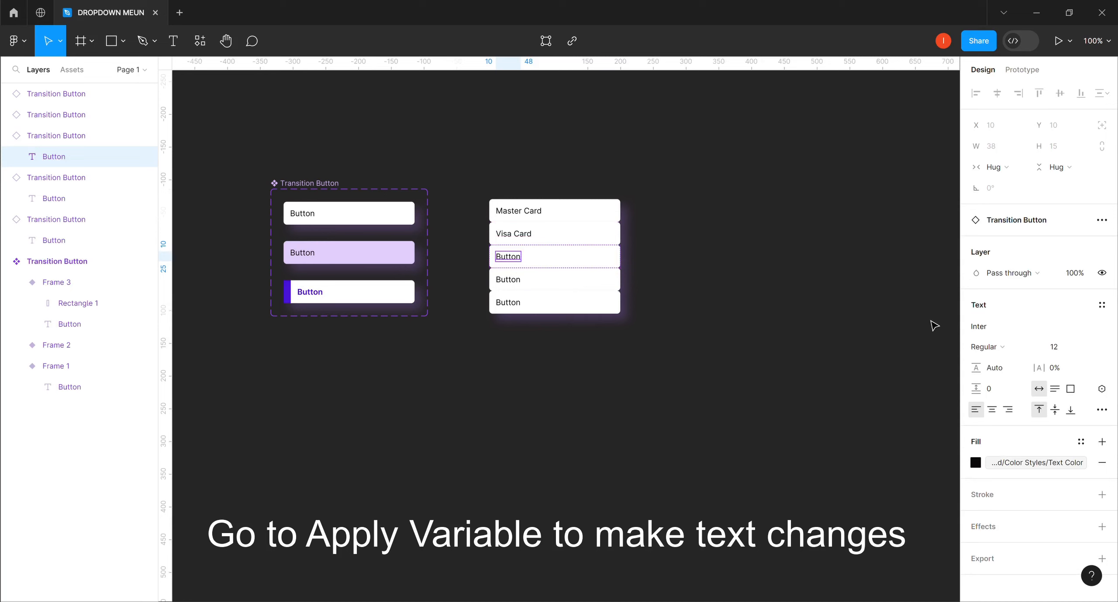
click(1102, 389)
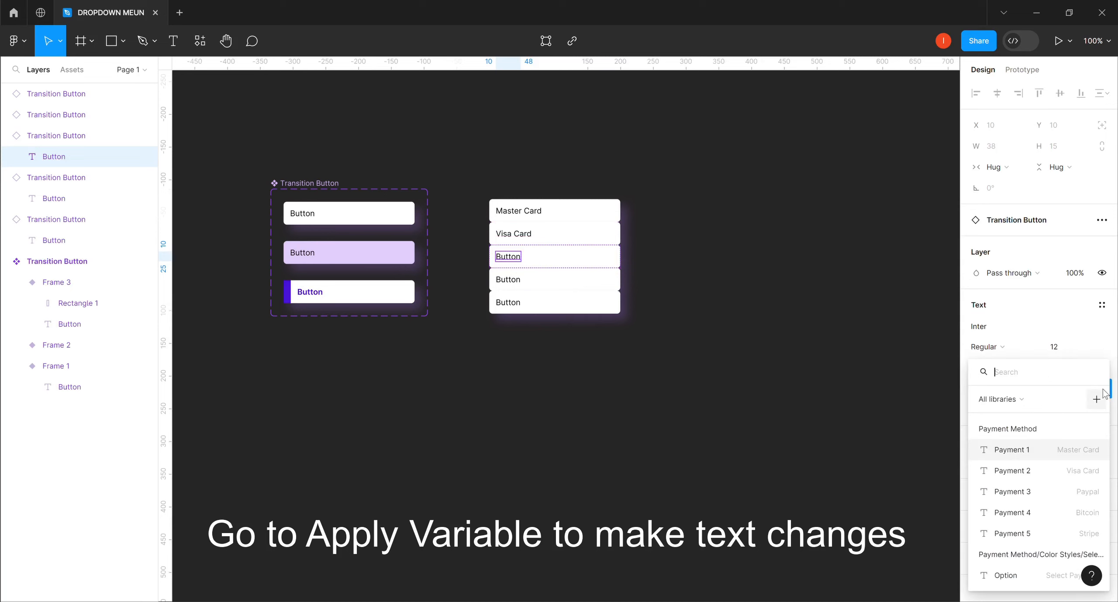
click(1012, 492)
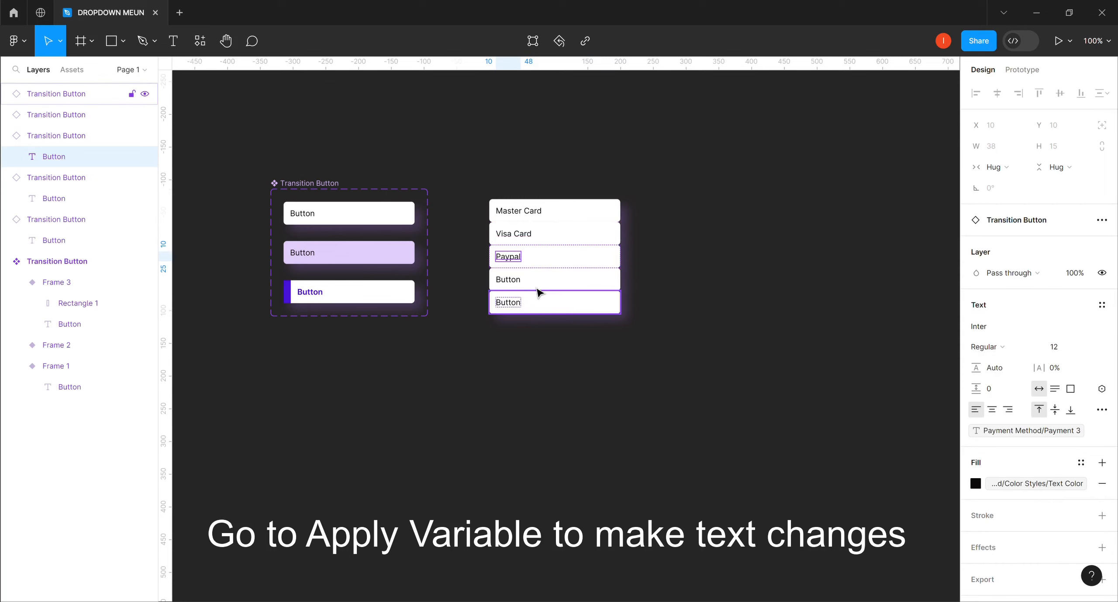
click(517, 285)
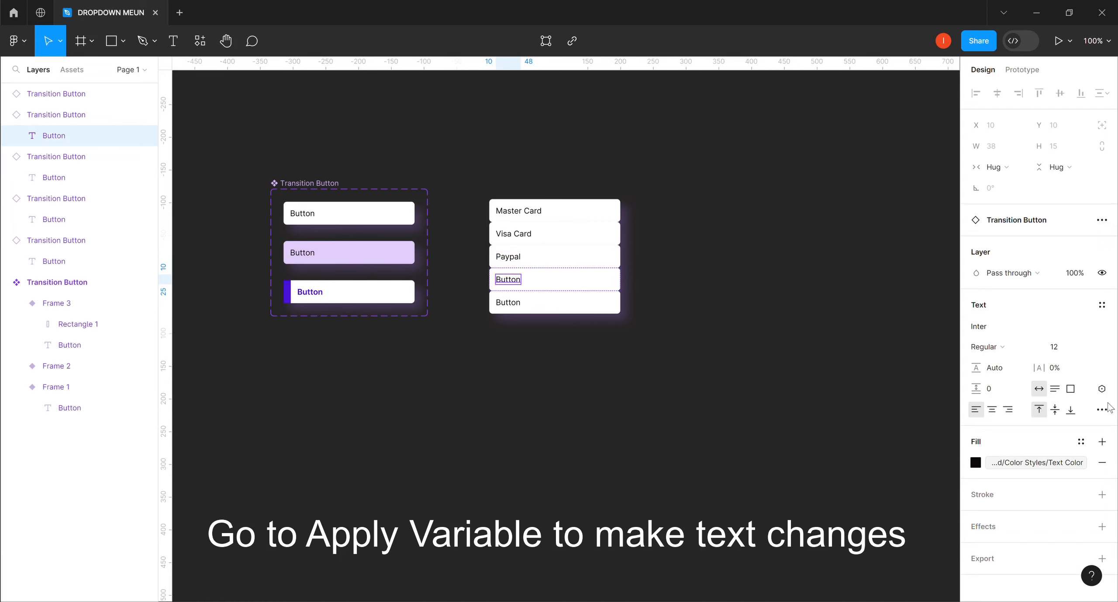
click(1102, 389)
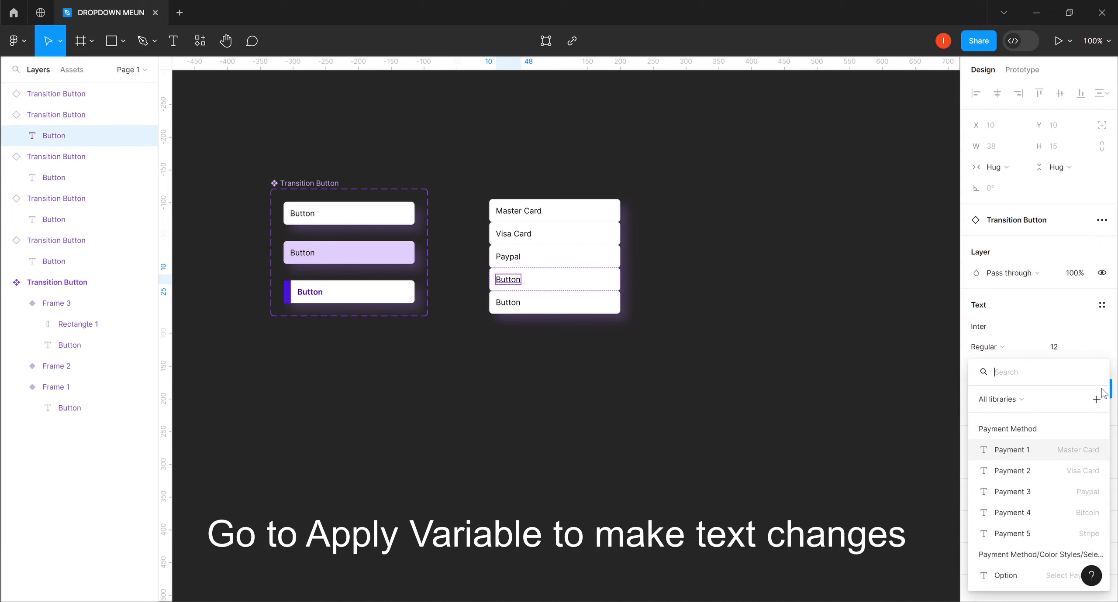
click(1020, 515)
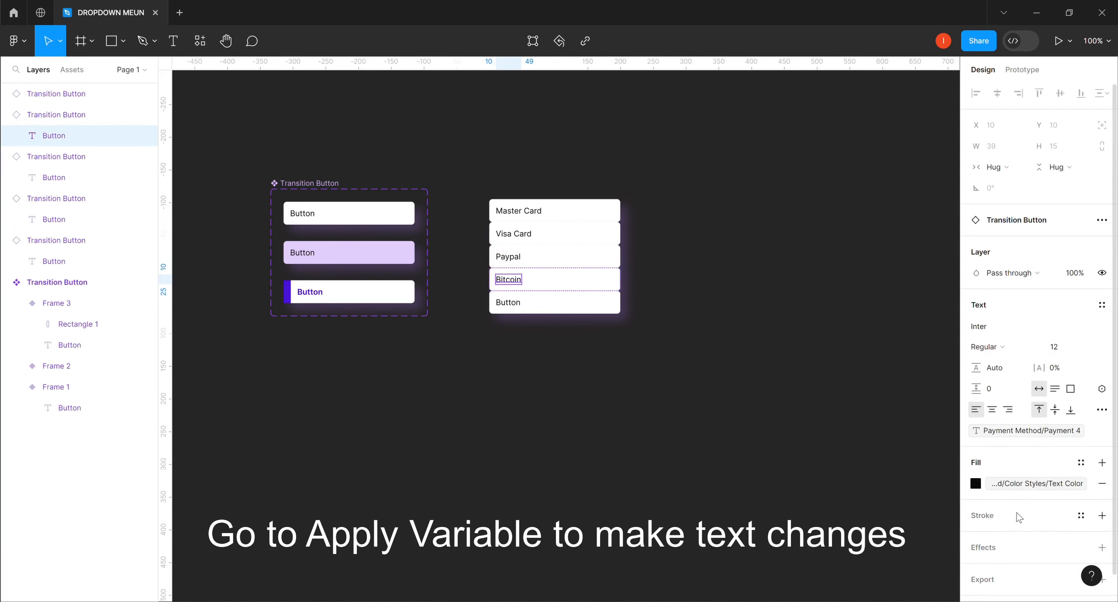
click(515, 310)
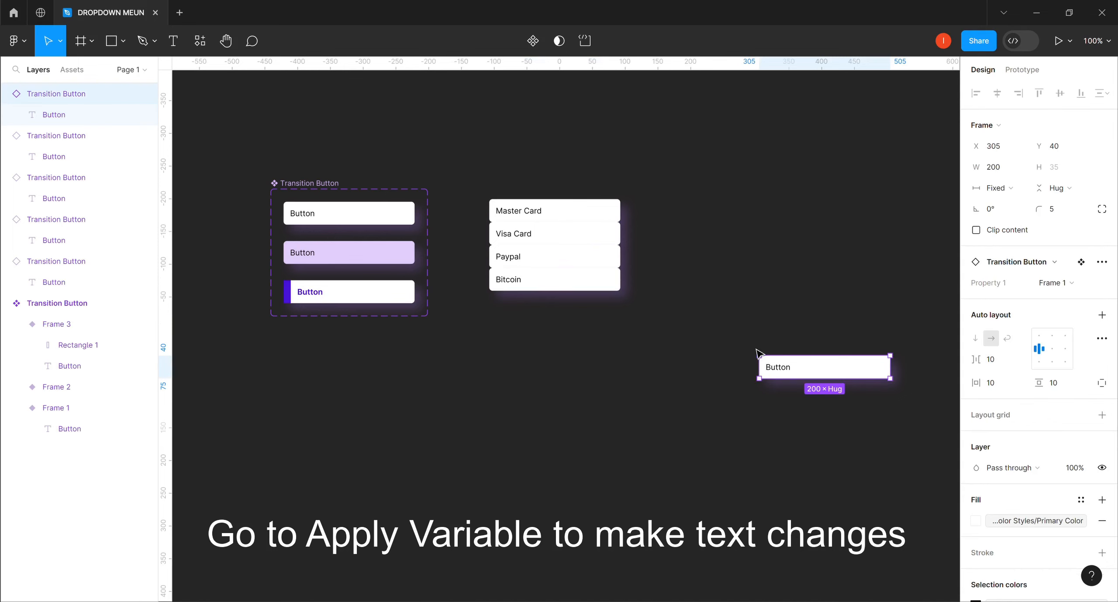
key(ctrl+z)
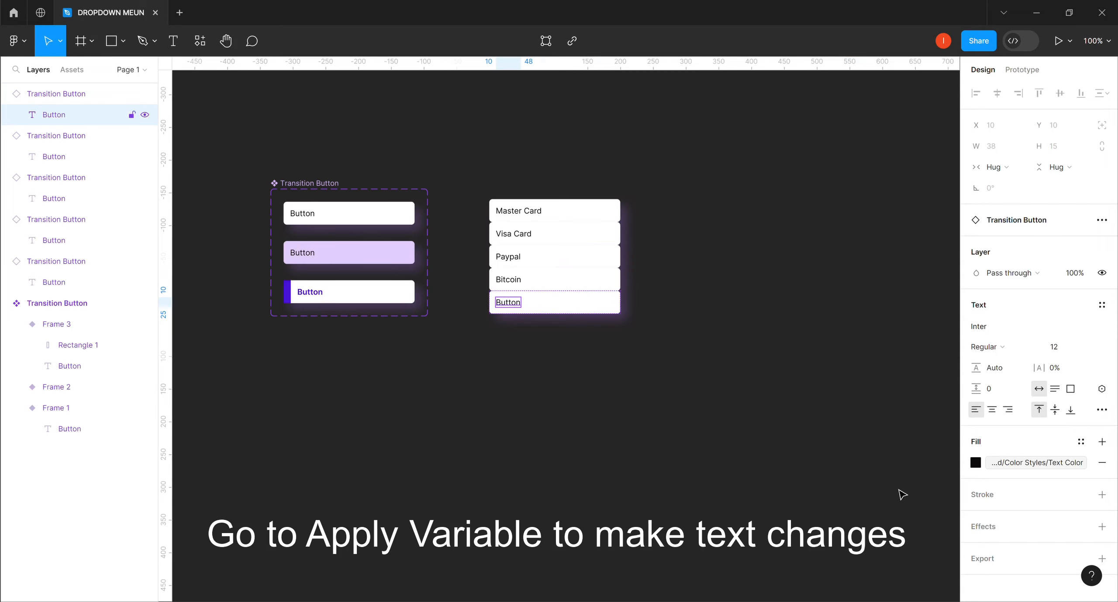
Step: Apply the string variable Payment 5 to the text of the fifth stacked button
click(1101, 389)
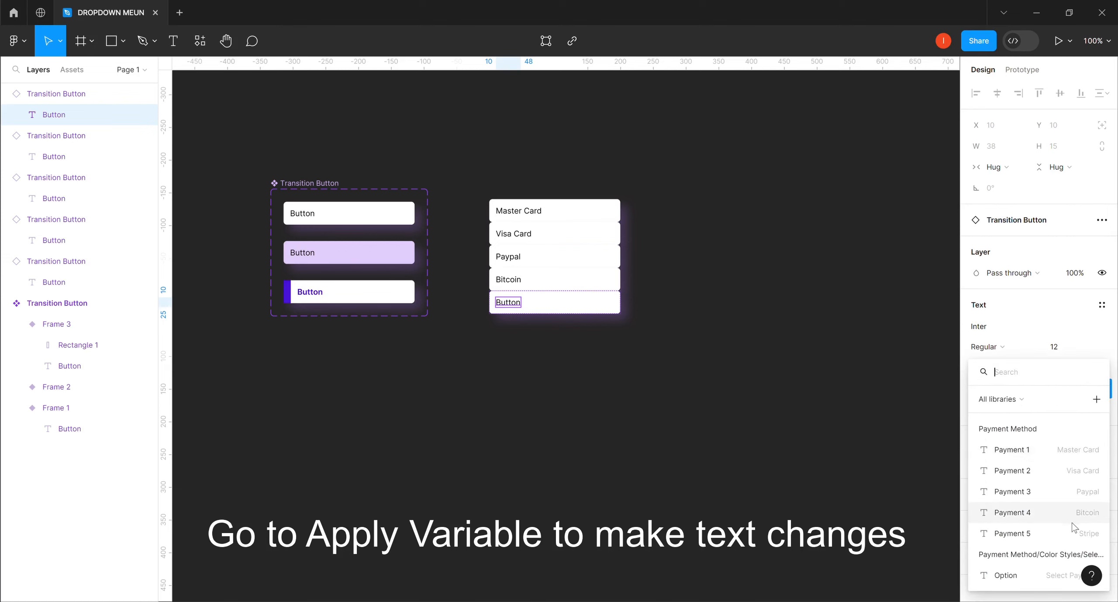
click(1029, 538)
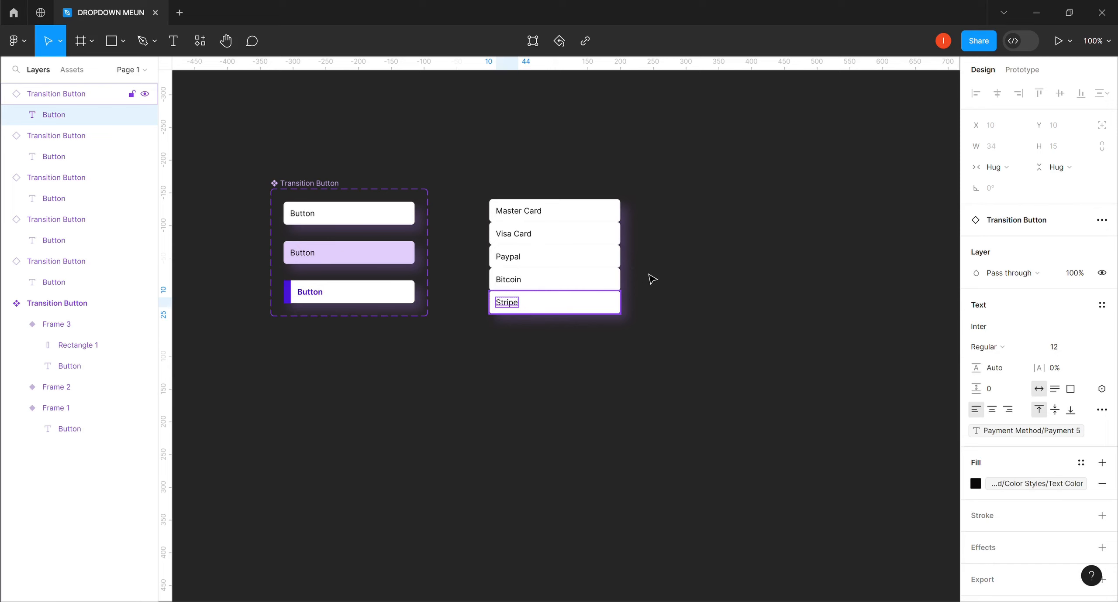
click(672, 252)
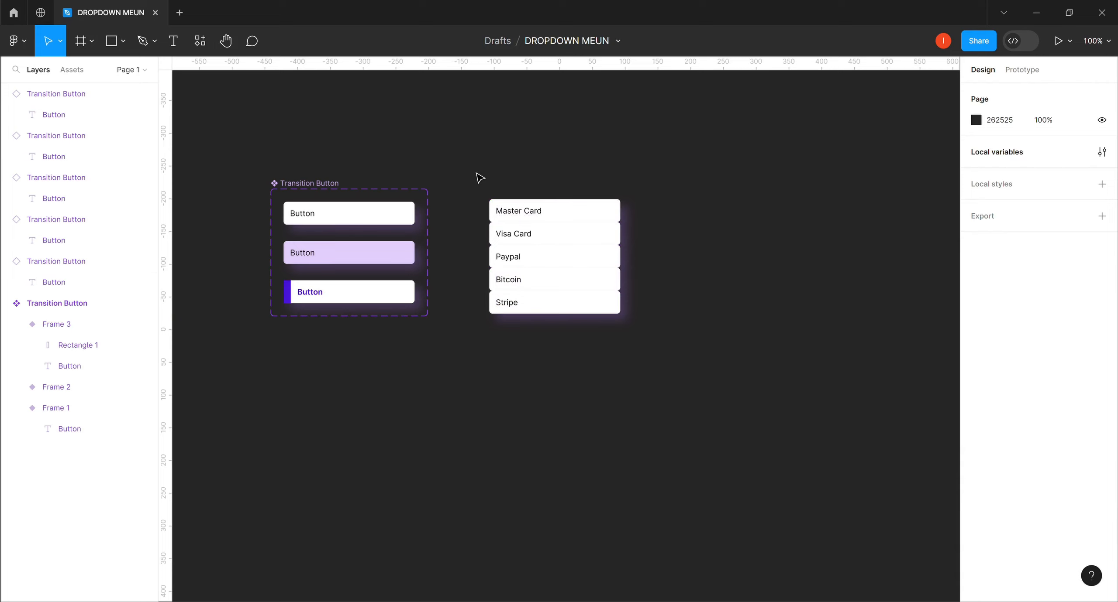
Step: Wrap the five stacked payment buttons in one vertical auto layout frame and turn that frame into a component
drag(469, 189, 637, 335)
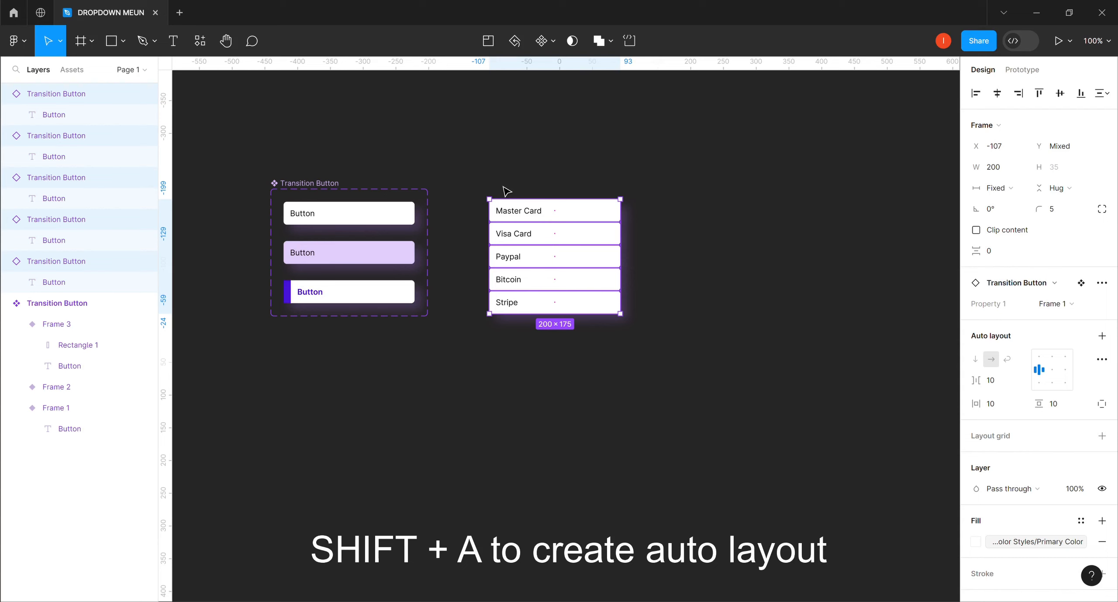
key(shift+a)
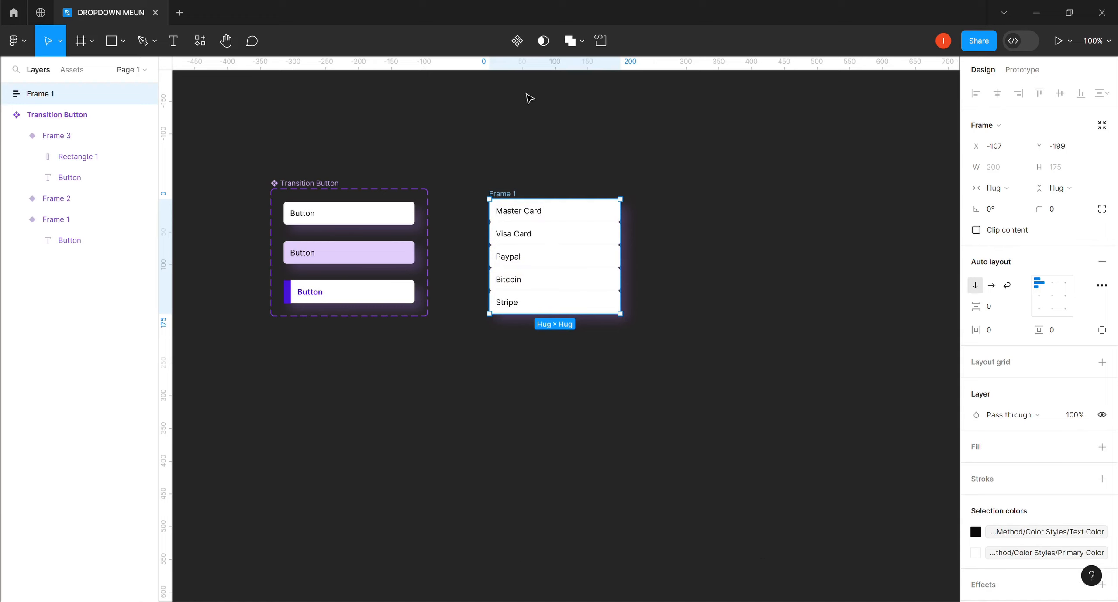
click(516, 41)
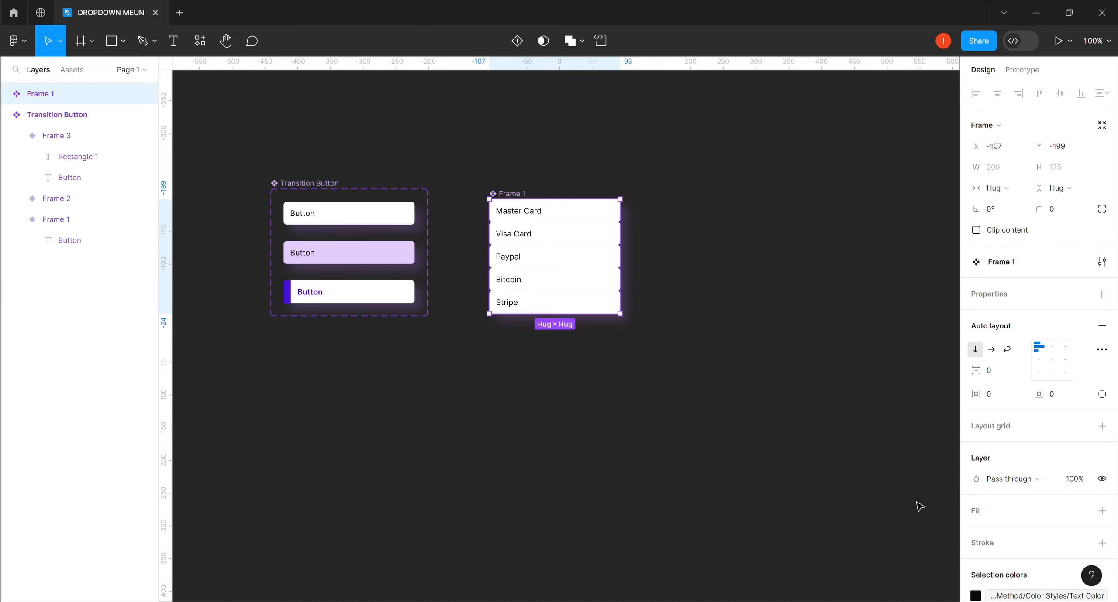
Step: Give the payment stack component the Primary Color fill style and a corner radius of 5
click(1080, 512)
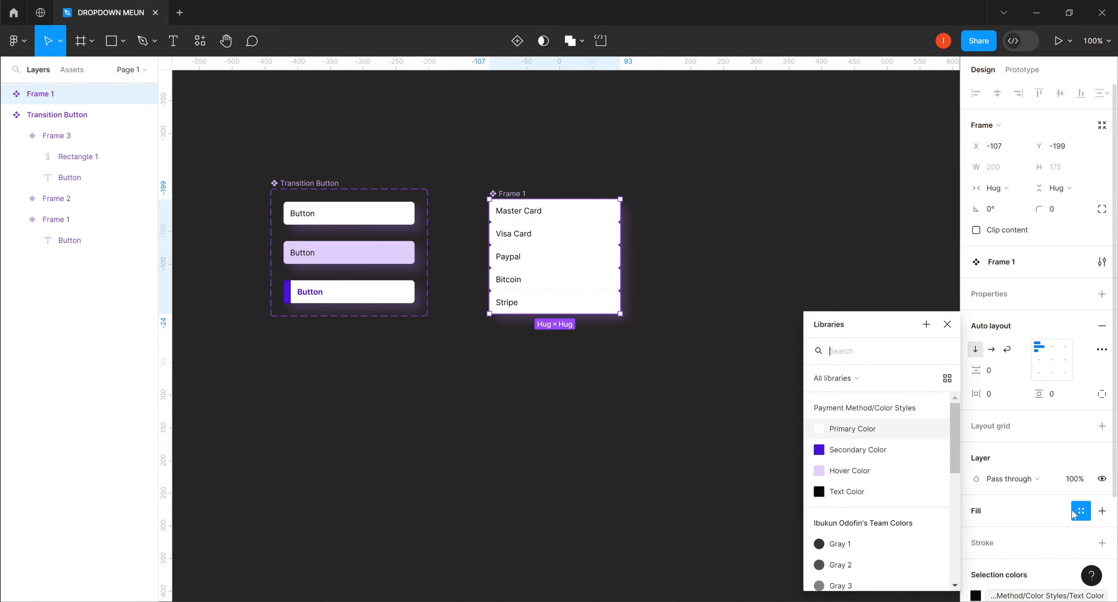
click(818, 434)
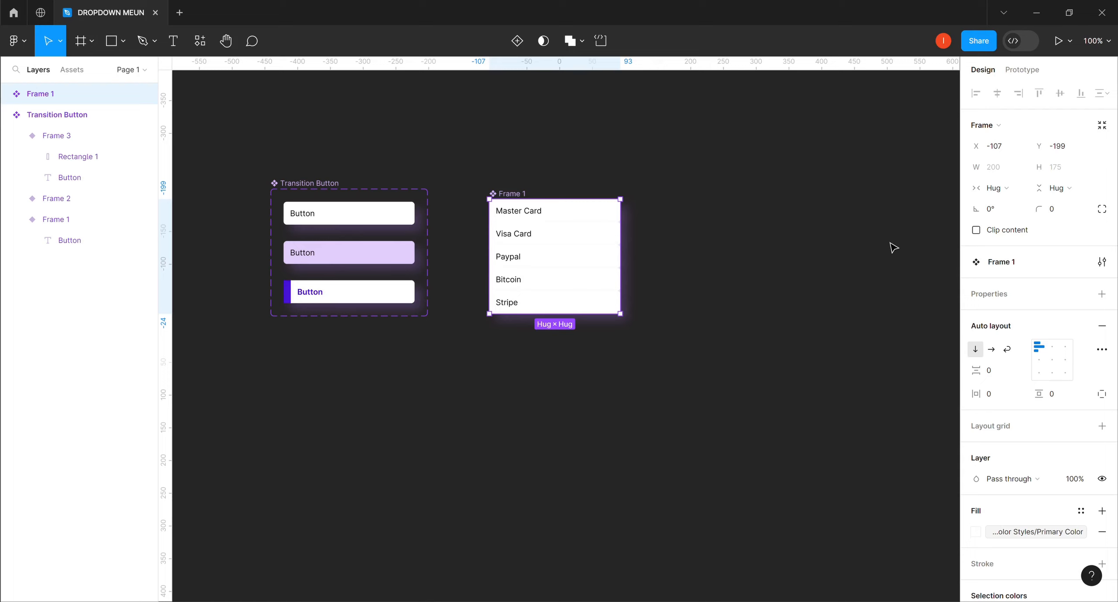
click(1053, 210)
text(5)
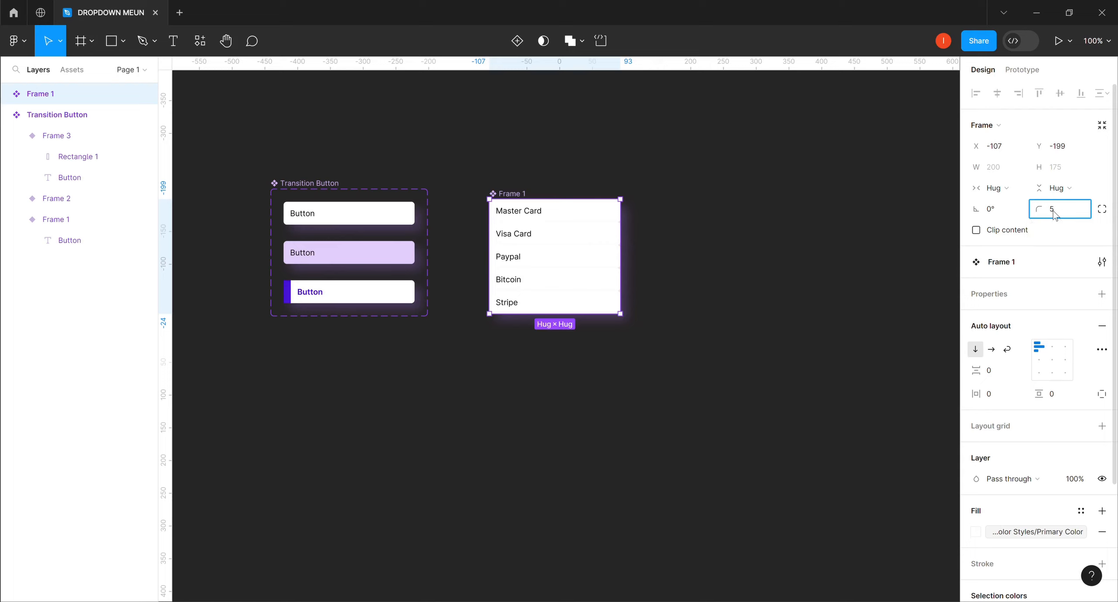
key(Return)
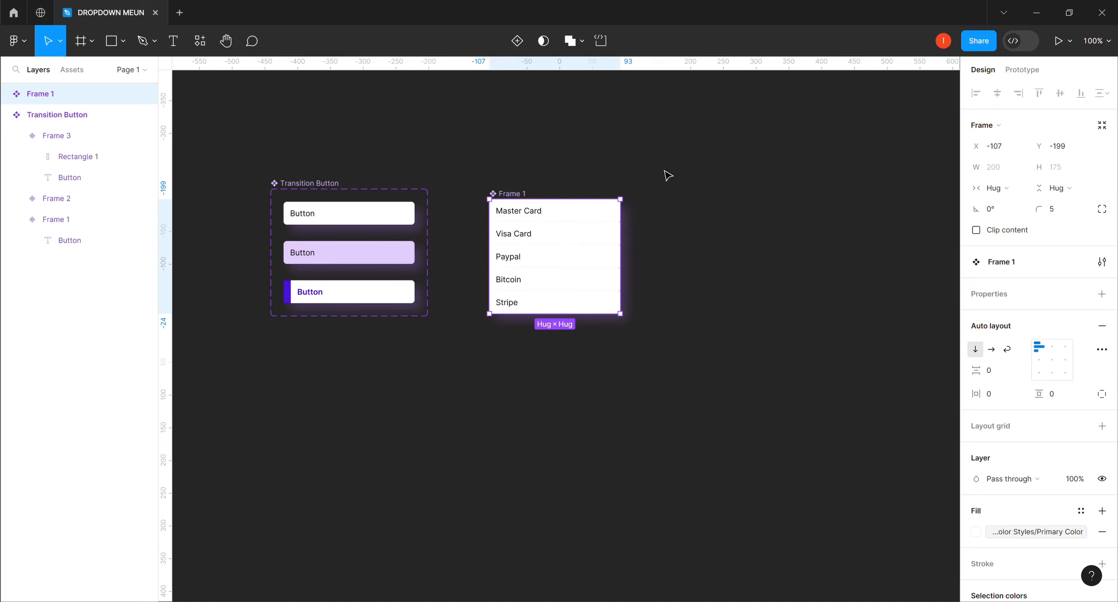
click(664, 171)
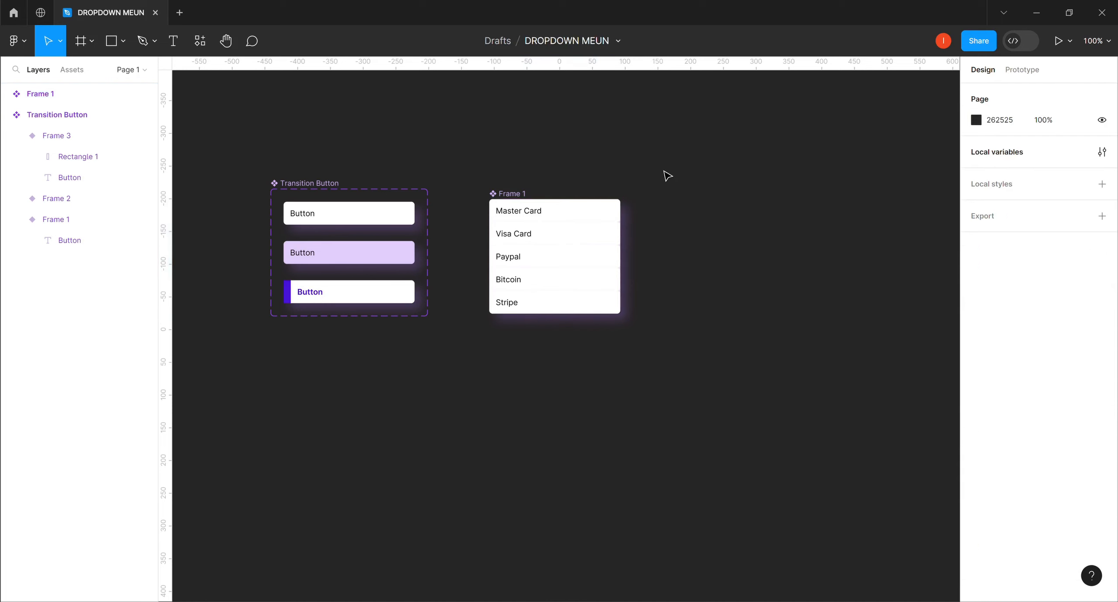
Step: Shift the payment stack component slightly up and to the left, and rename it Payment List
click(570, 262)
drag(571, 261, 545, 231)
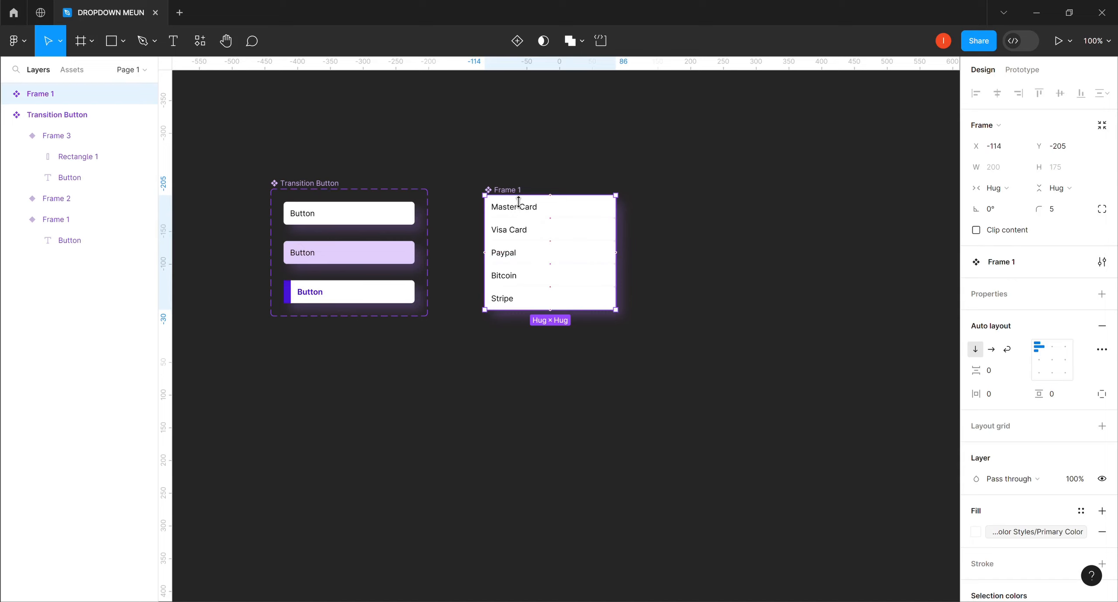
double_click(513, 191)
text(Payment Lis)
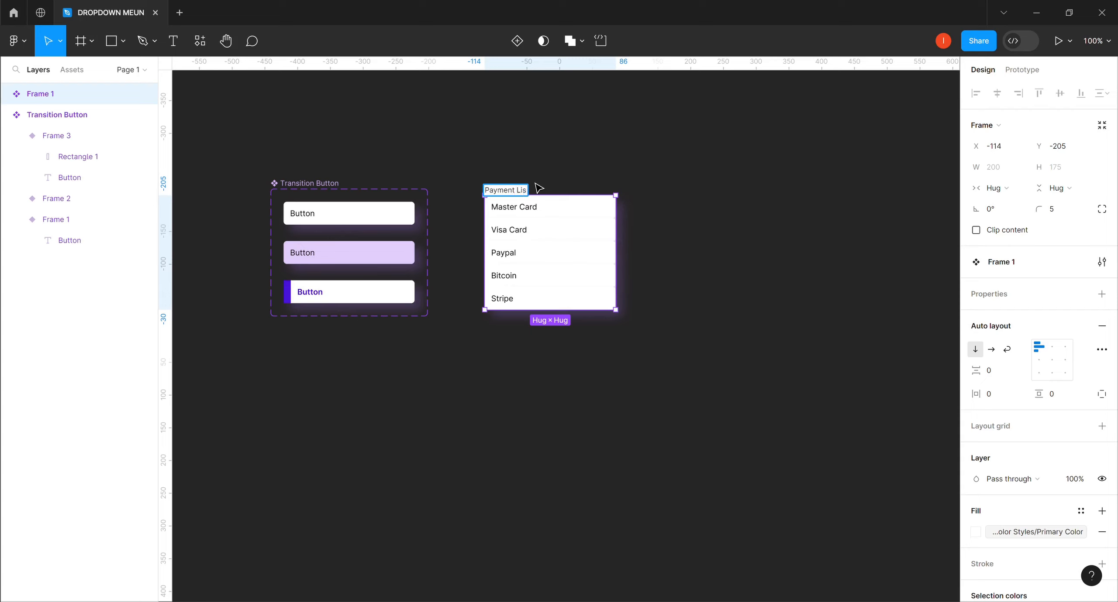
text(t)
click(588, 176)
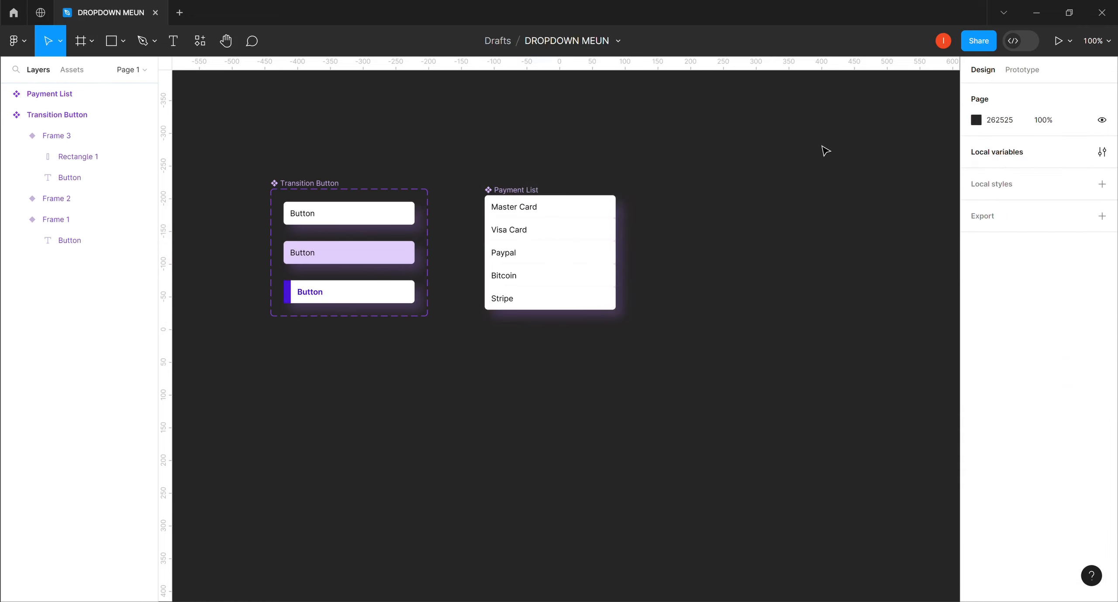
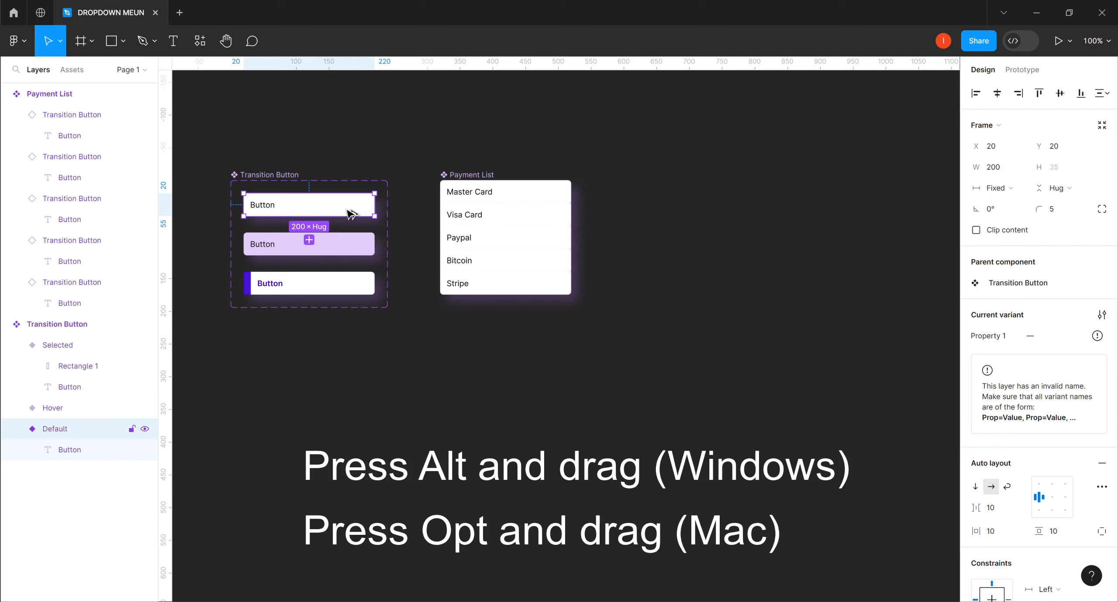
Step: Place a copy of the Default button variant to the right of the Payment List and detach it from its component
drag(349, 213, 747, 205)
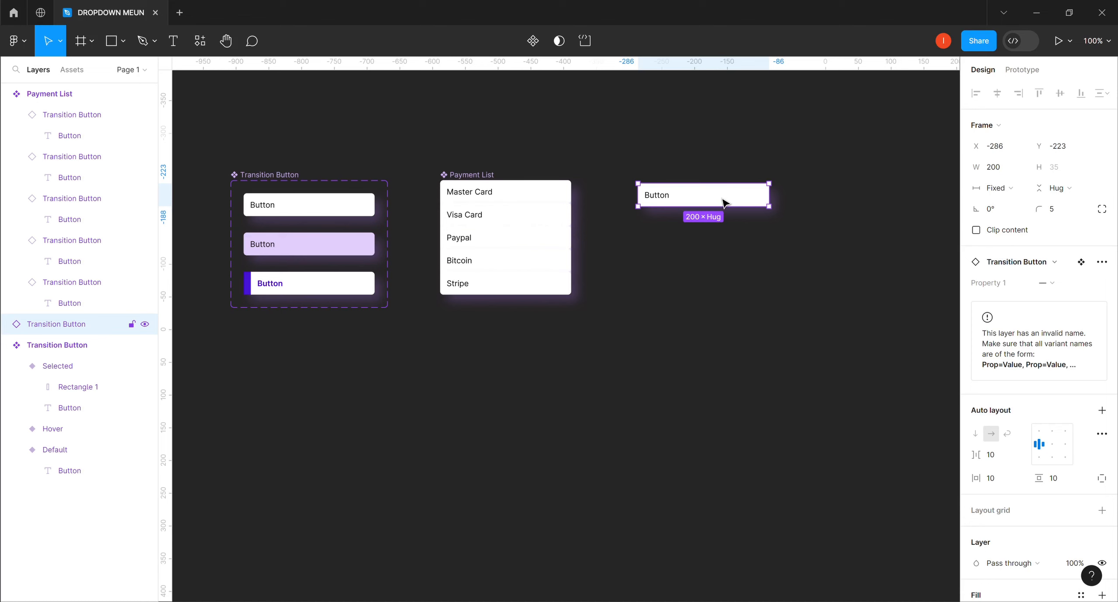
right_click(688, 192)
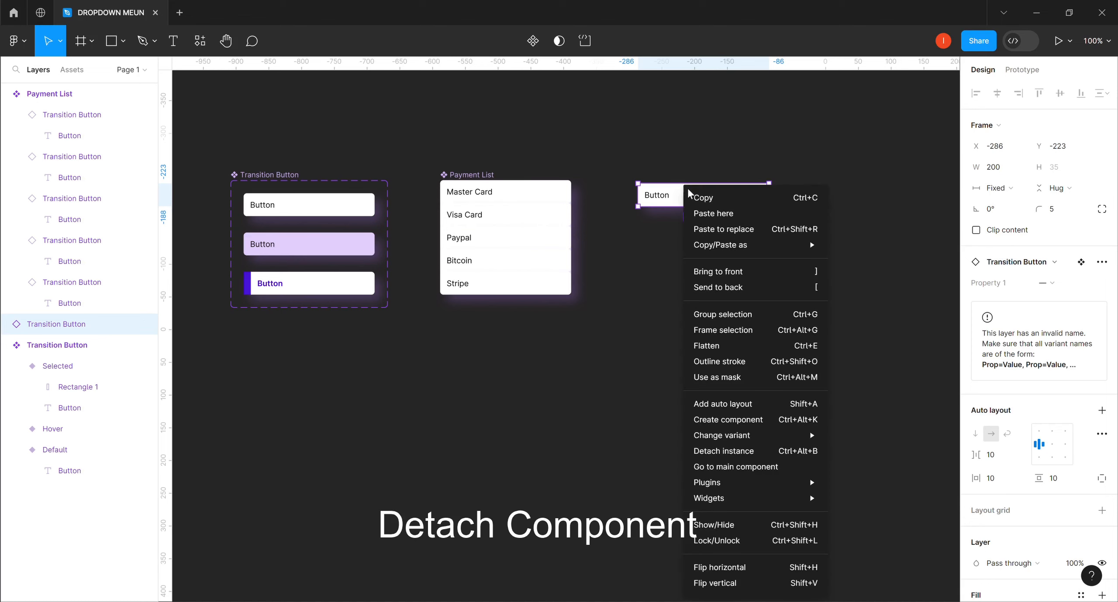
click(771, 452)
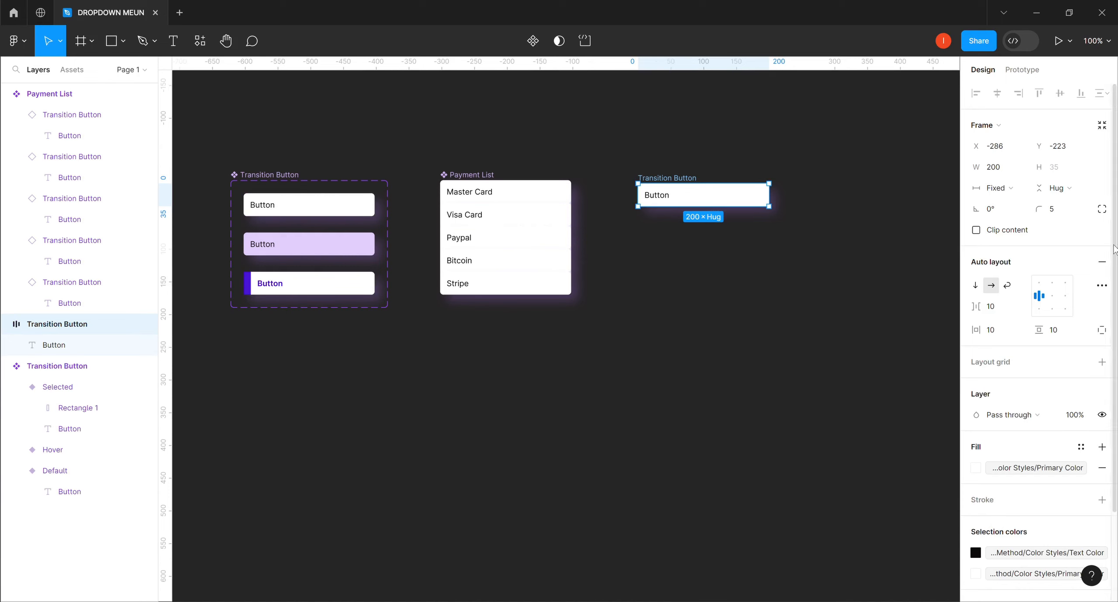
Step: Replace the detached button's fill with a 1 px inside stroke in the Primary Color style
scroll(1103, 416, down, 3)
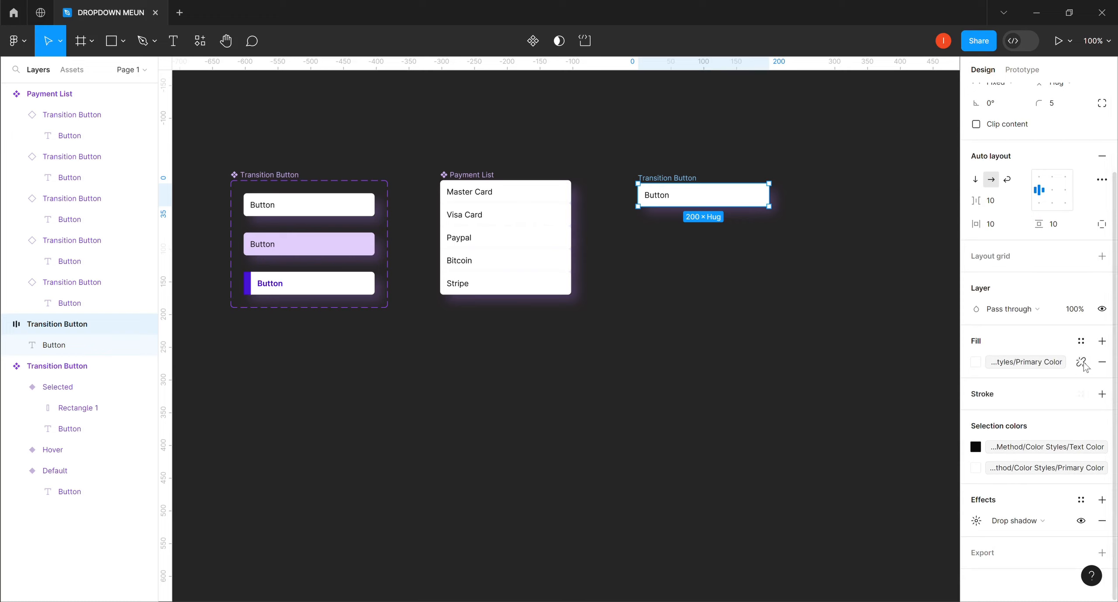
click(1103, 365)
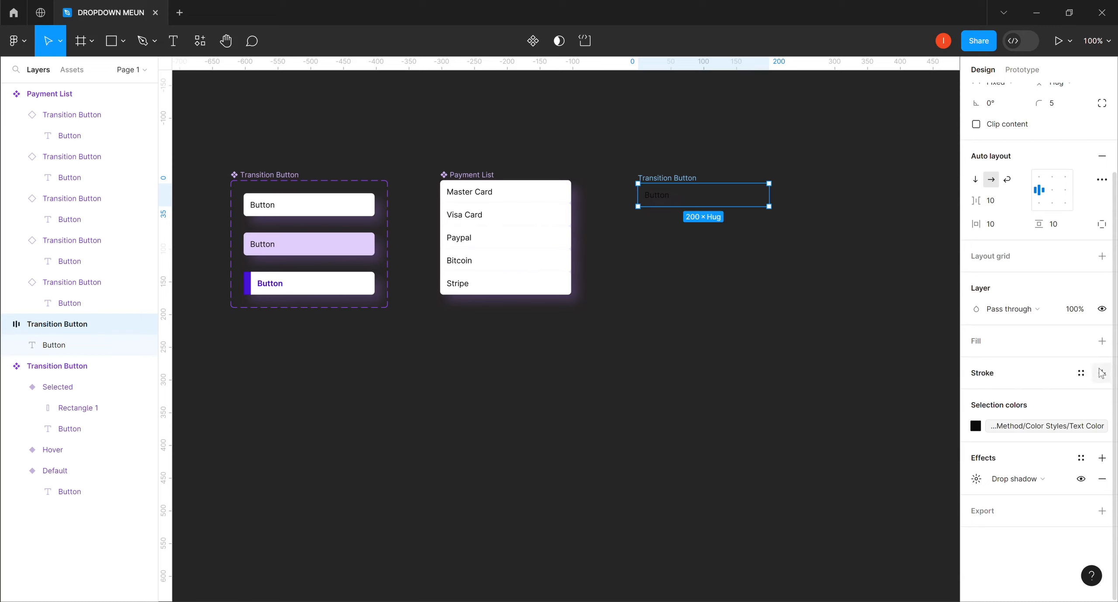
click(1101, 373)
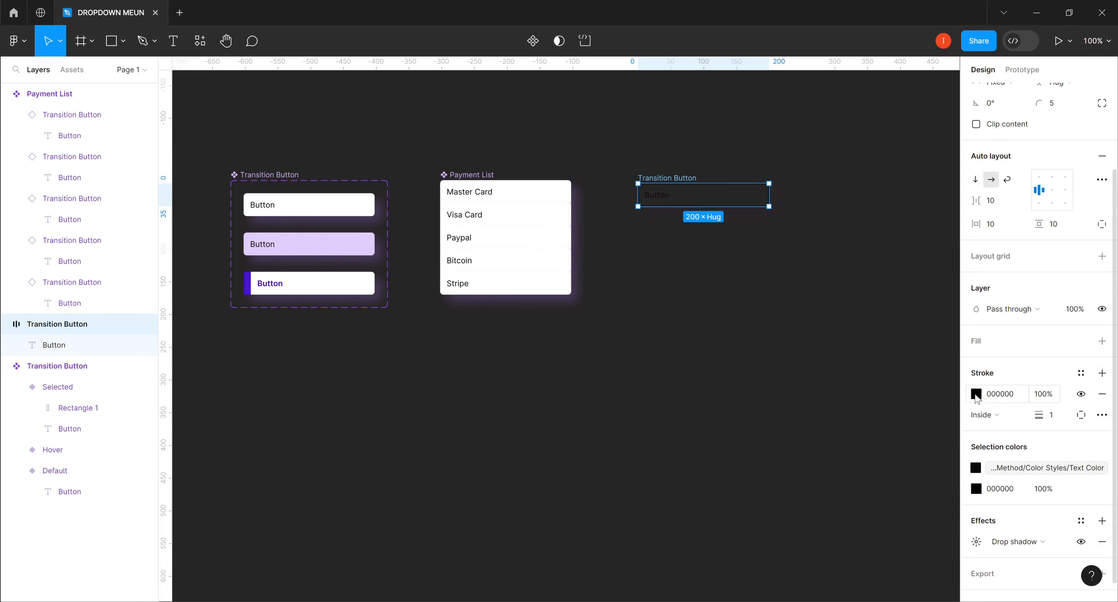
click(1080, 373)
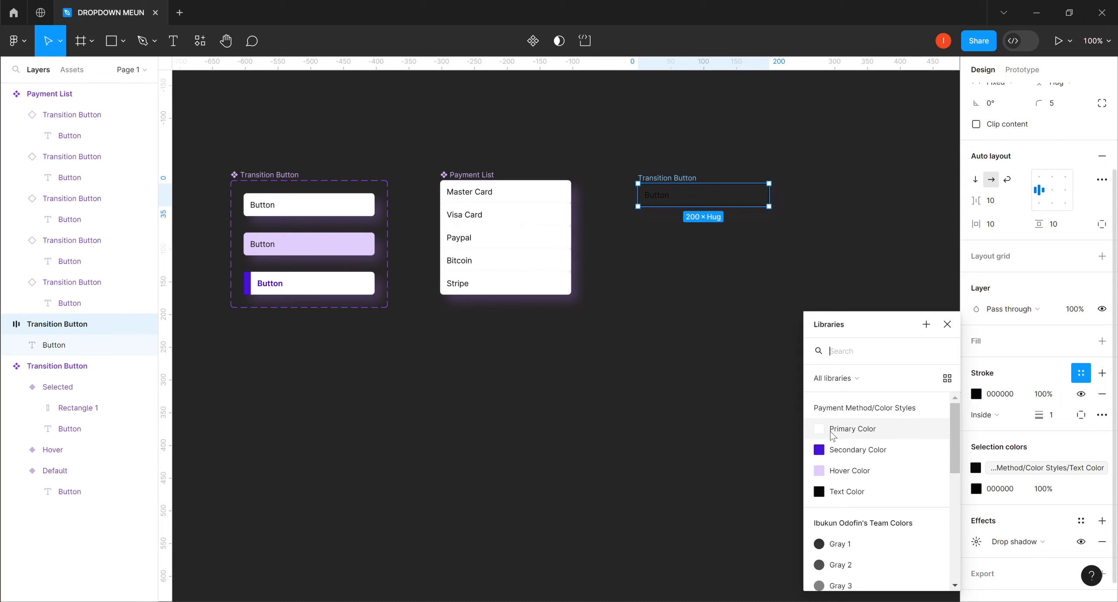
click(851, 429)
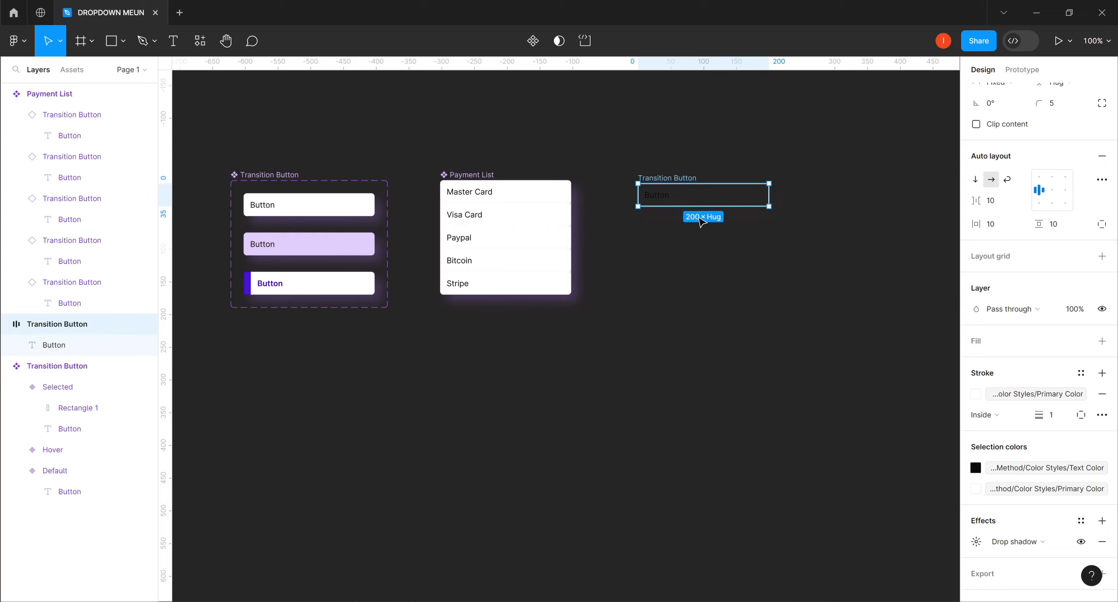
Step: Change the text of the outlined button to "Select Payment Method"
double_click(668, 202)
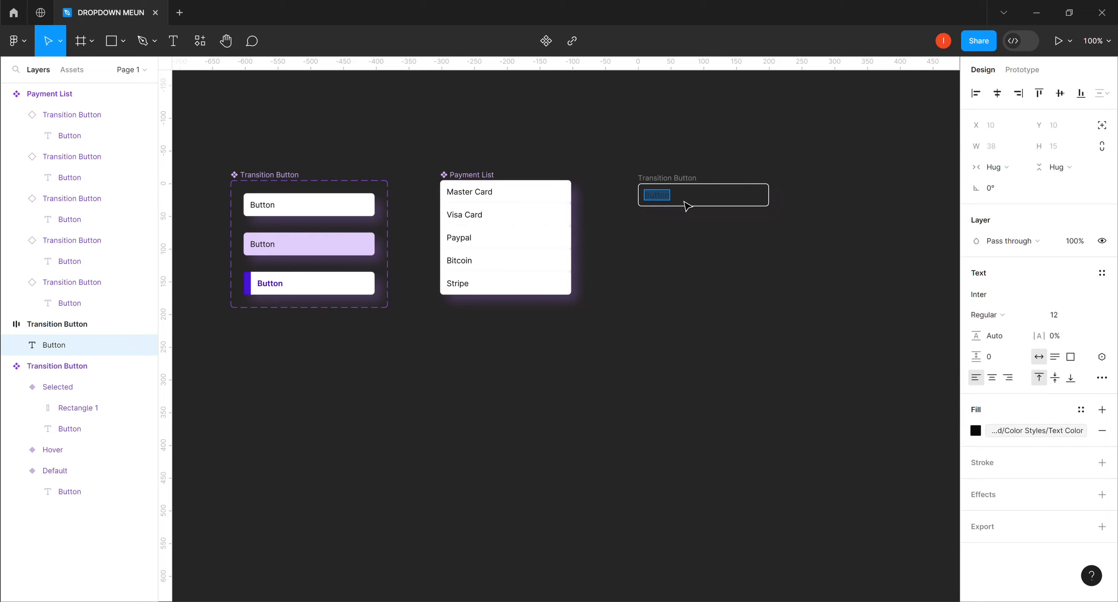
key(Escape)
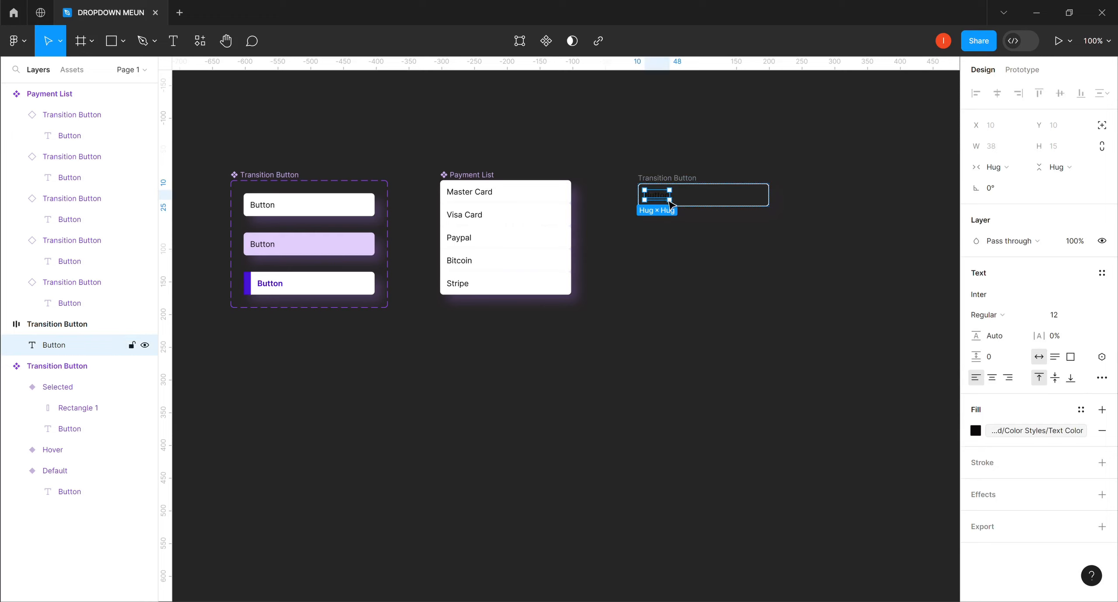
double_click(670, 203)
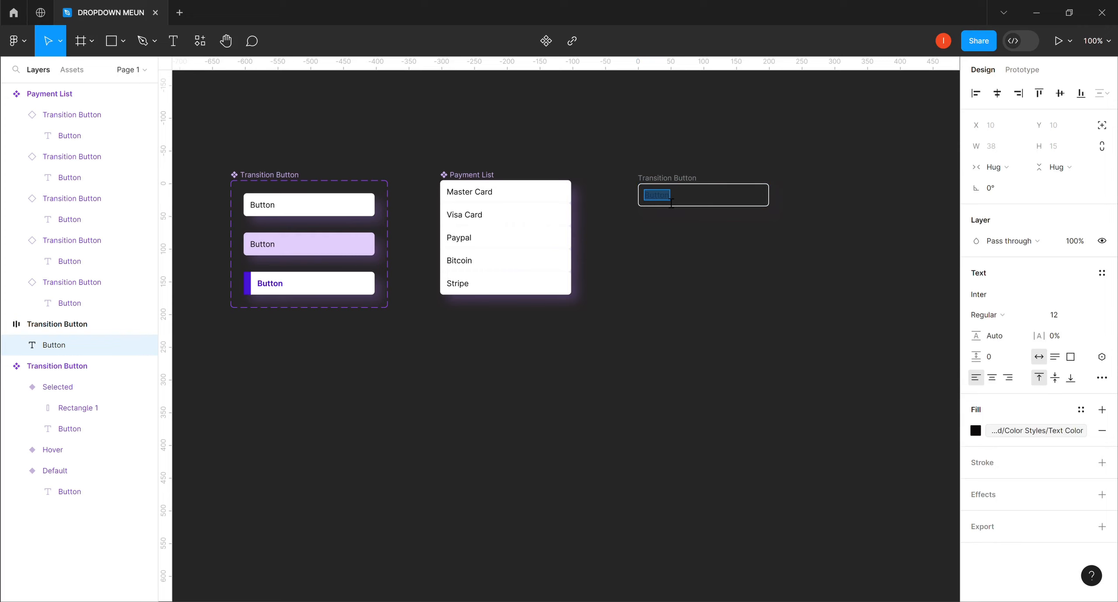
text(S)
text(e)
text(le)
text(ct)
text( Payme)
text(n)
text(t)
text( Ma)
text(th)
text(od)
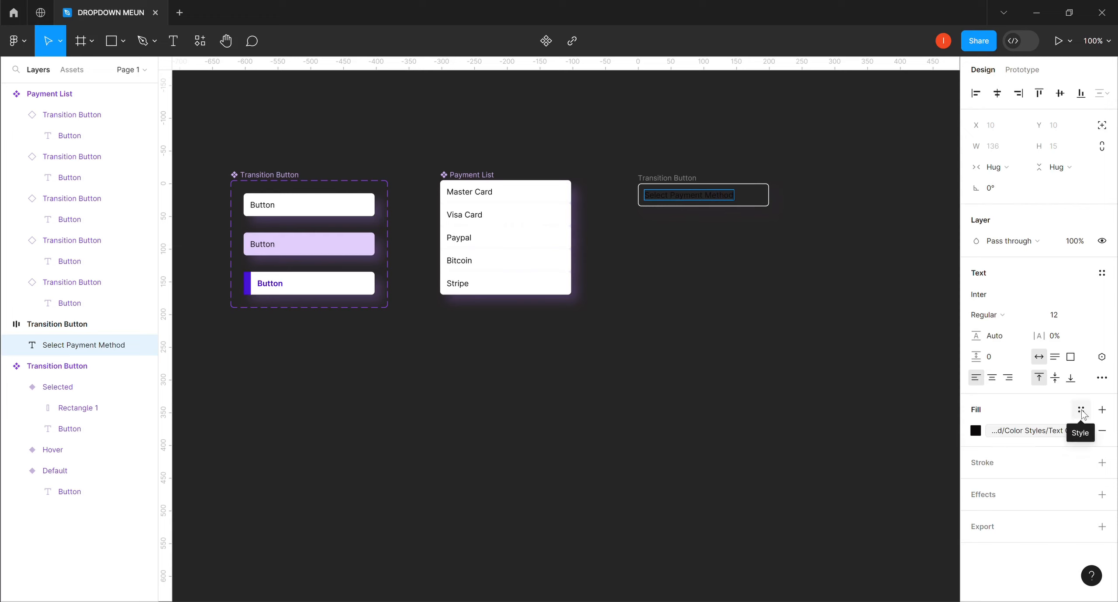
Step: Apply the Primary Color style to the "Select Payment Method" text
click(1081, 411)
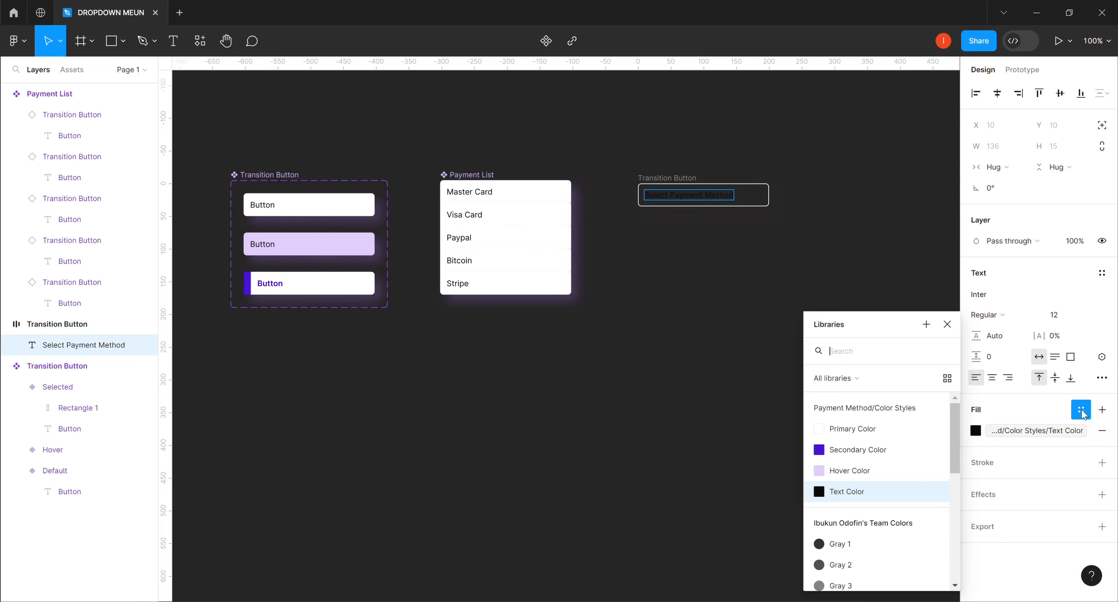
click(823, 432)
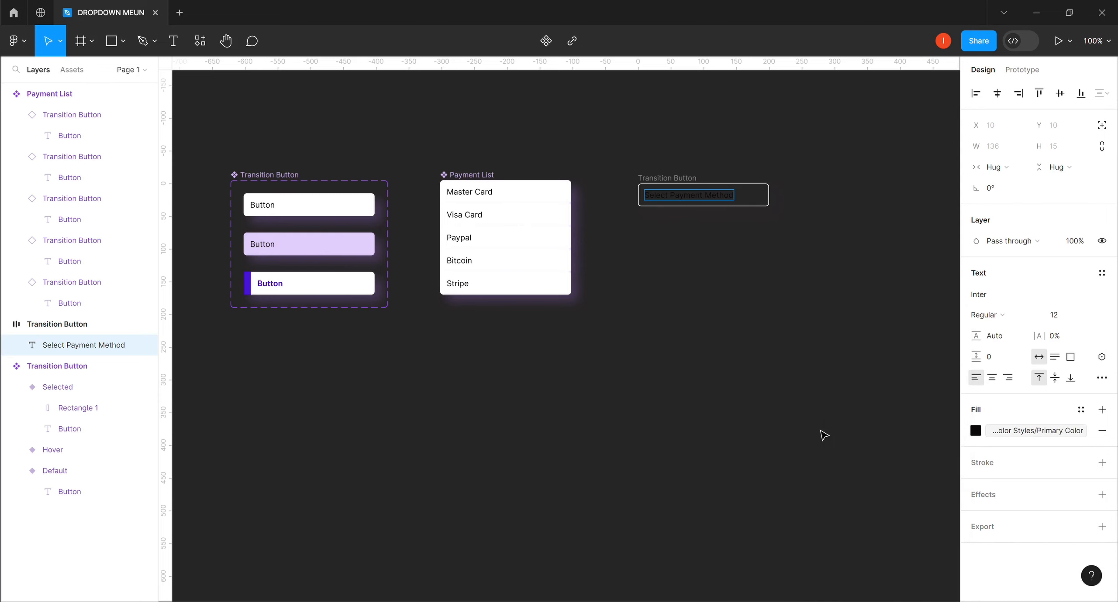
key(Escape)
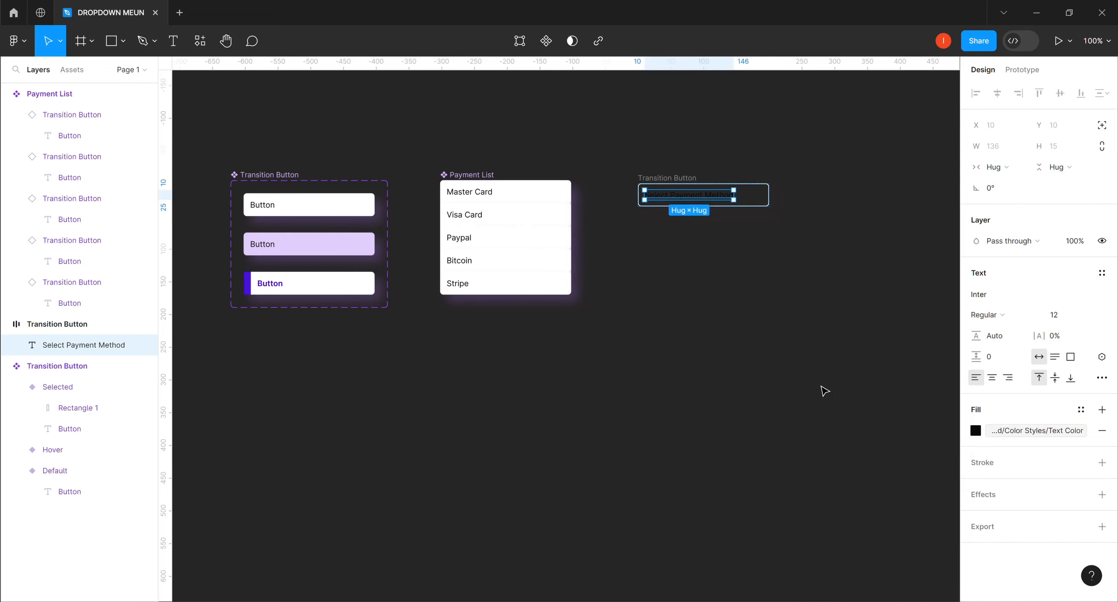
click(1081, 411)
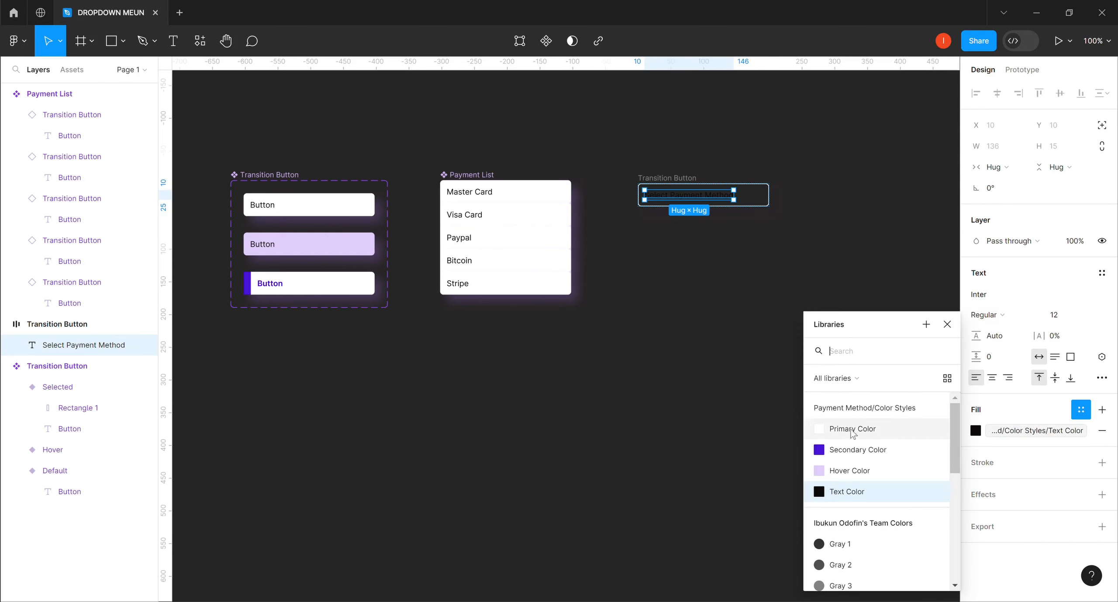
click(823, 433)
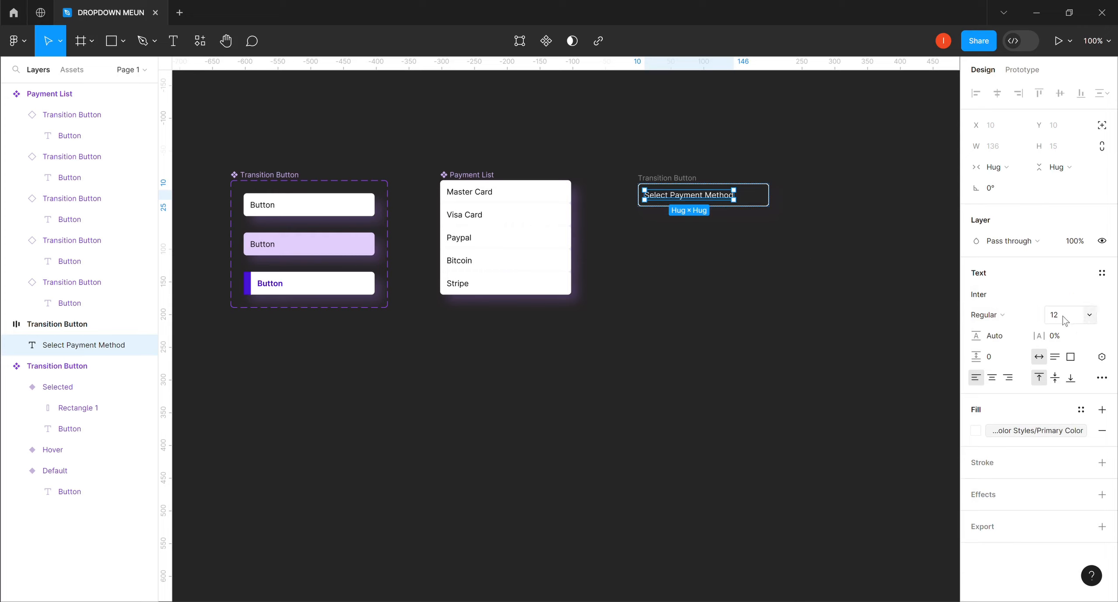
Step: Set the font weight of the "Select Payment Method" text to Bold
click(1037, 319)
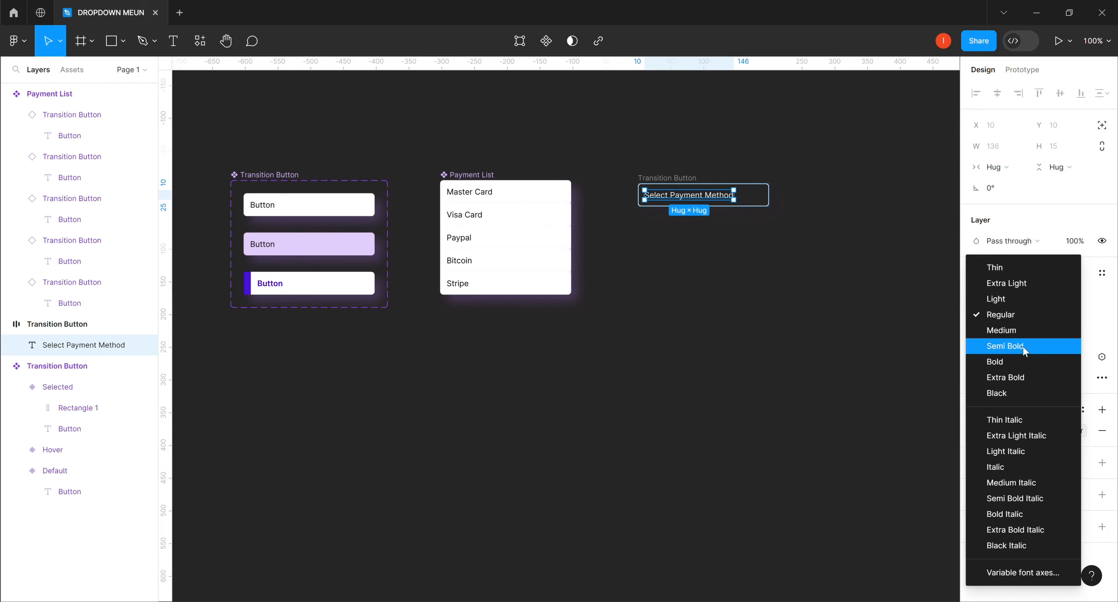
click(1012, 368)
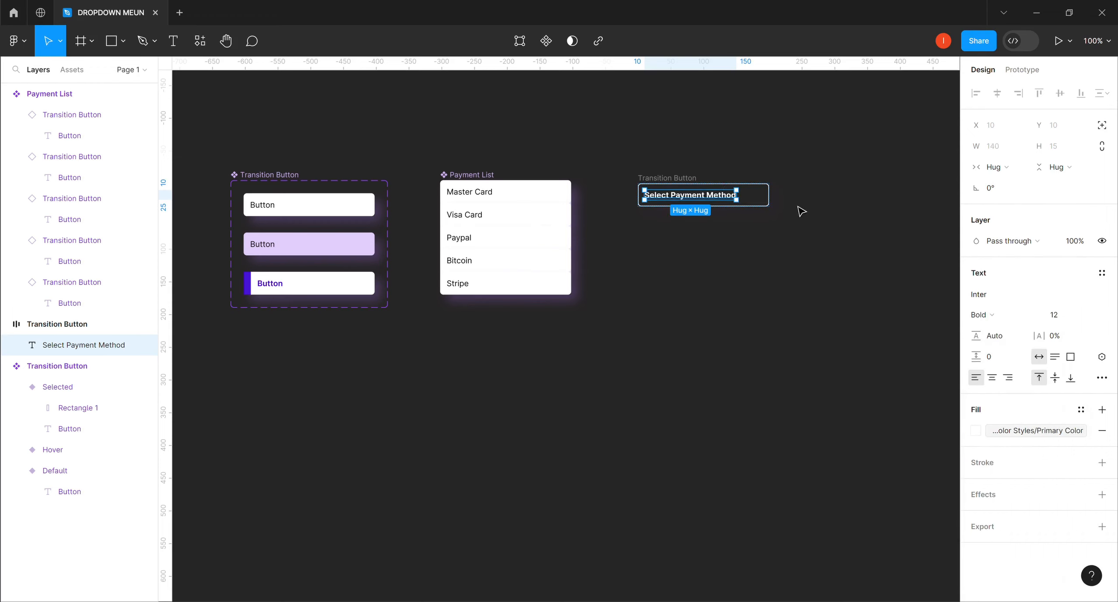
click(690, 144)
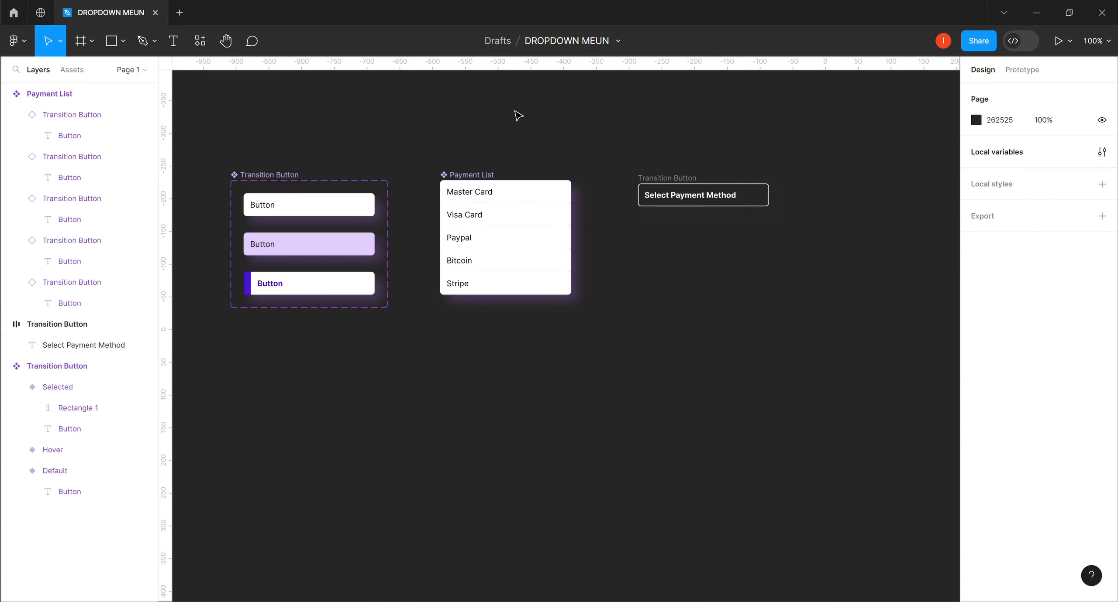
Step: Draw a small downward chevron about 16 × 9 px with the Pen tool above the Select Payment Method button
click(142, 42)
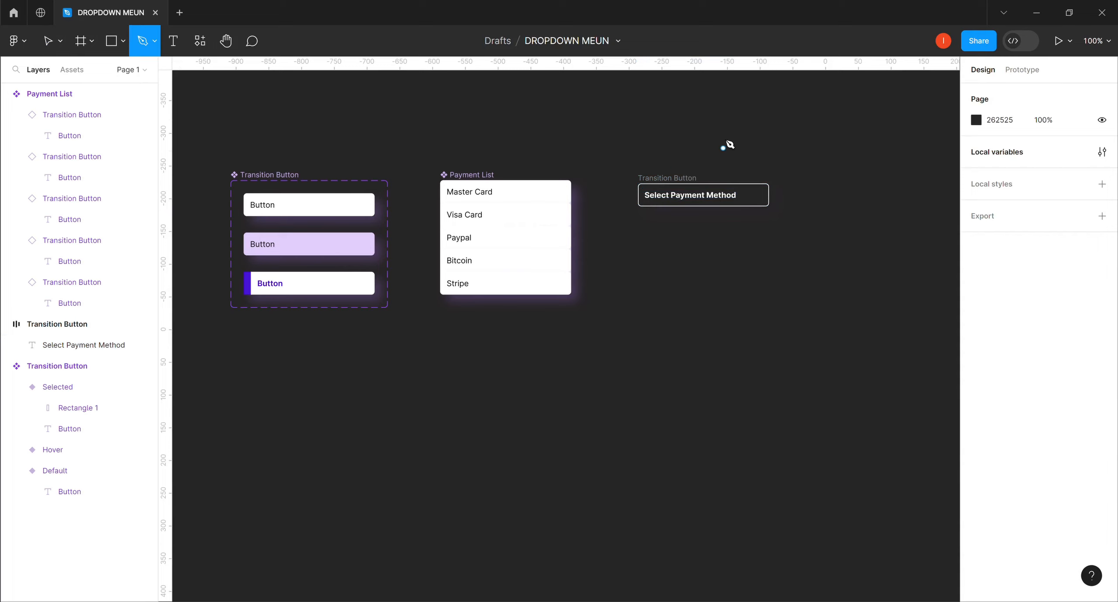
click(691, 118)
click(698, 126)
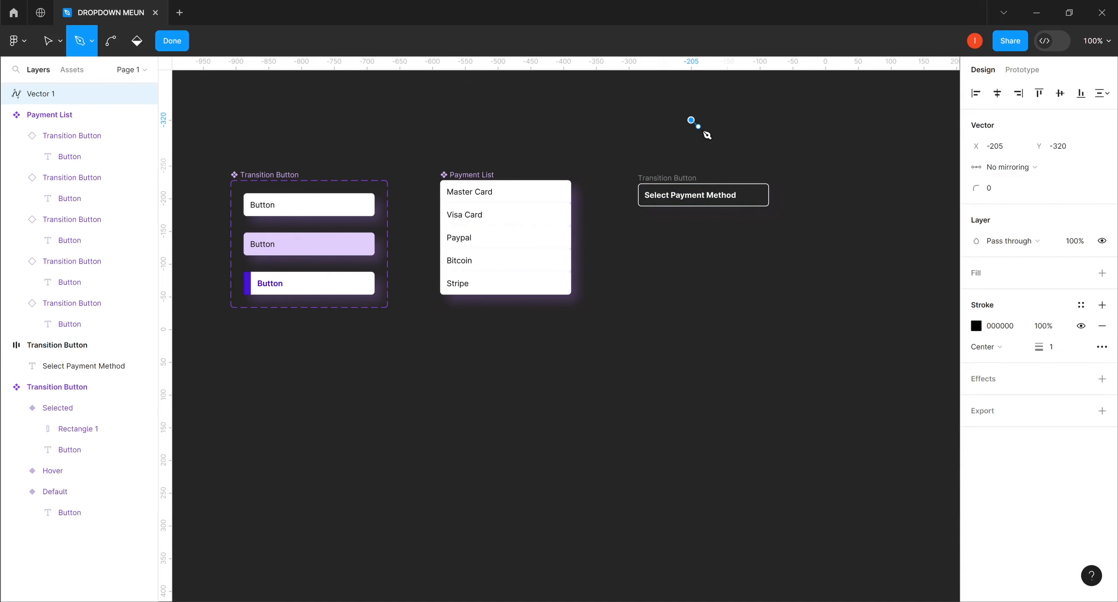
click(696, 126)
click(702, 120)
Step: Set the chevron's stroke weight to 3 and apply the Primary Color style to the stroke
click(1051, 351)
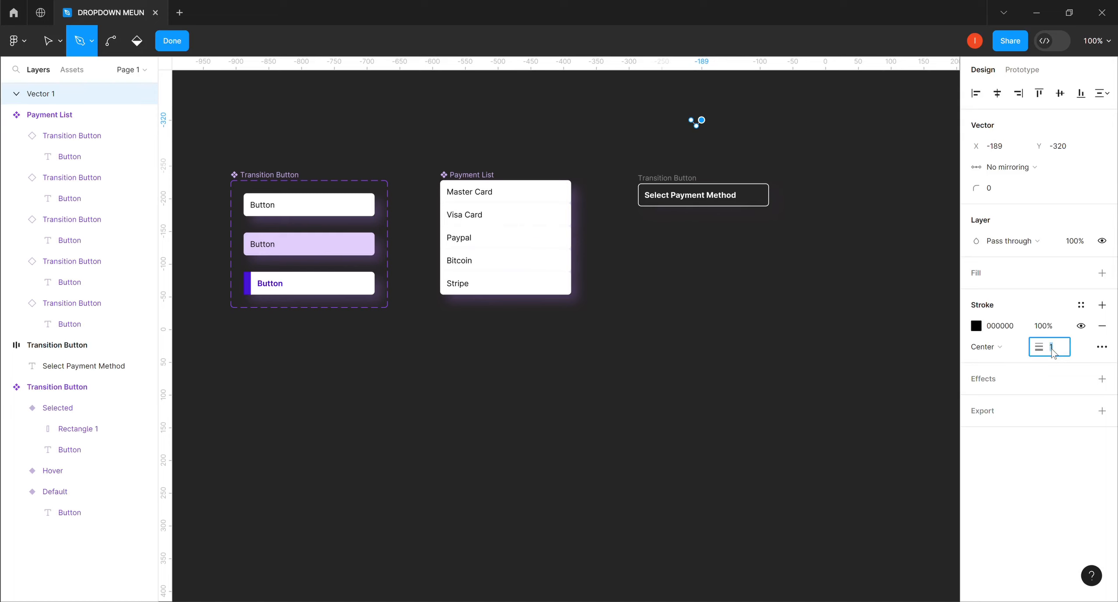
text(3)
click(1080, 307)
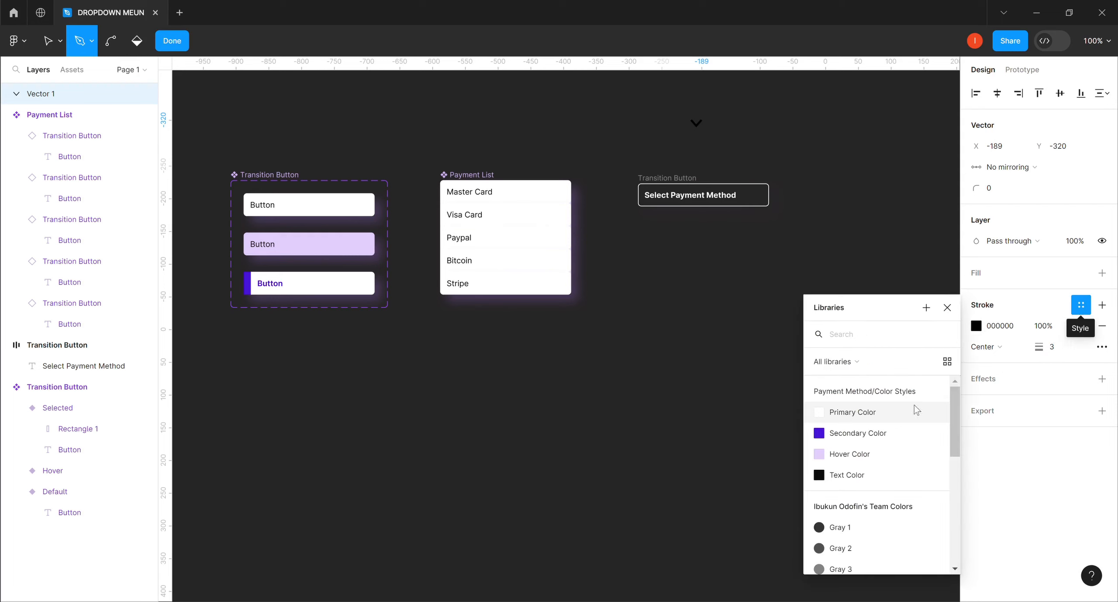
click(823, 413)
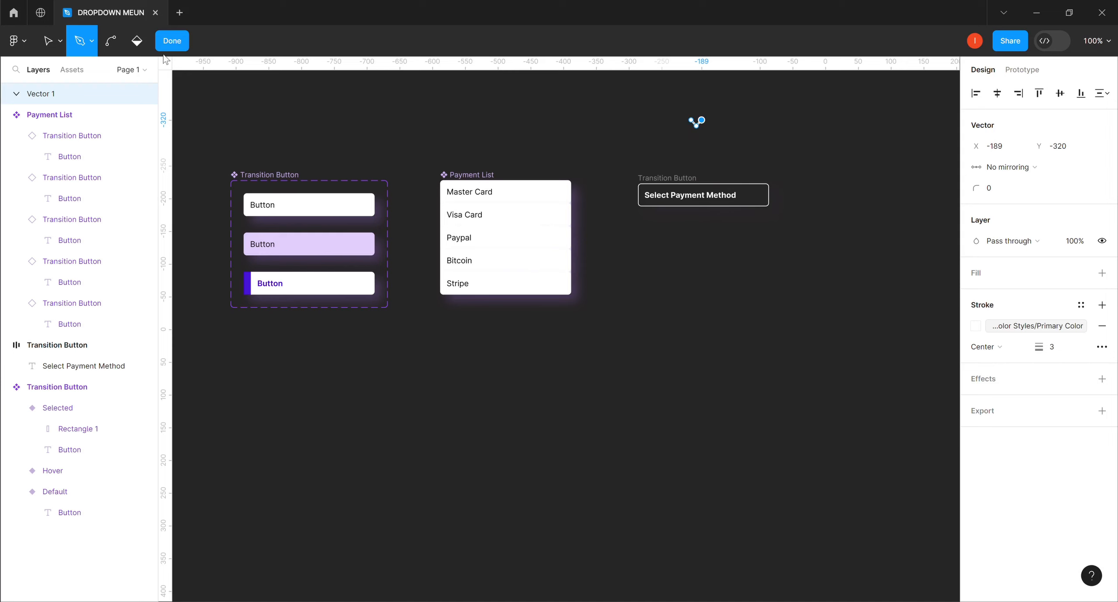
click(172, 40)
click(174, 41)
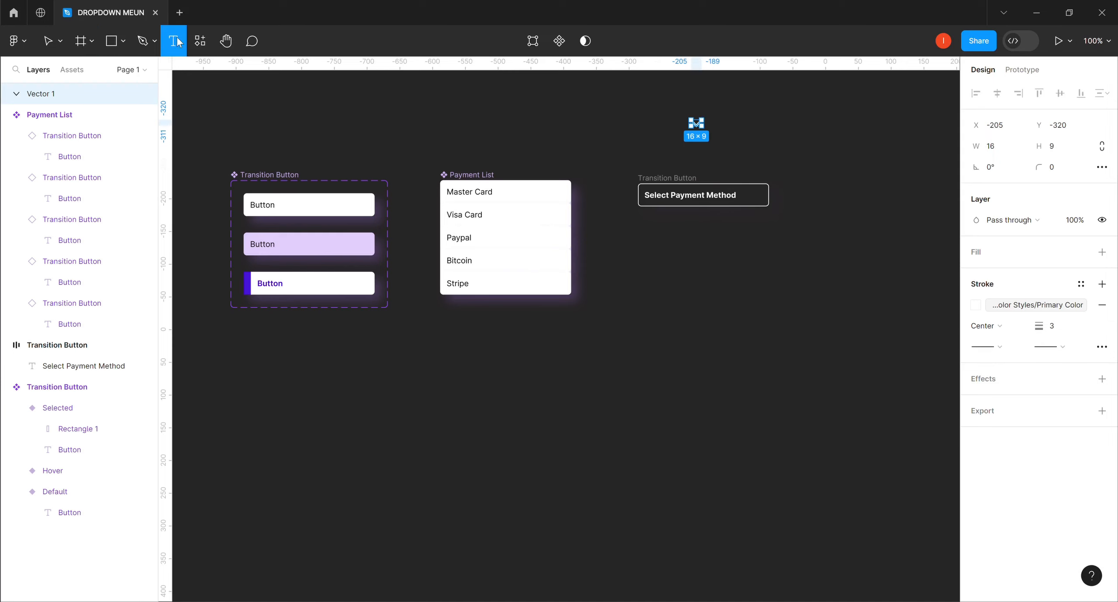
click(810, 123)
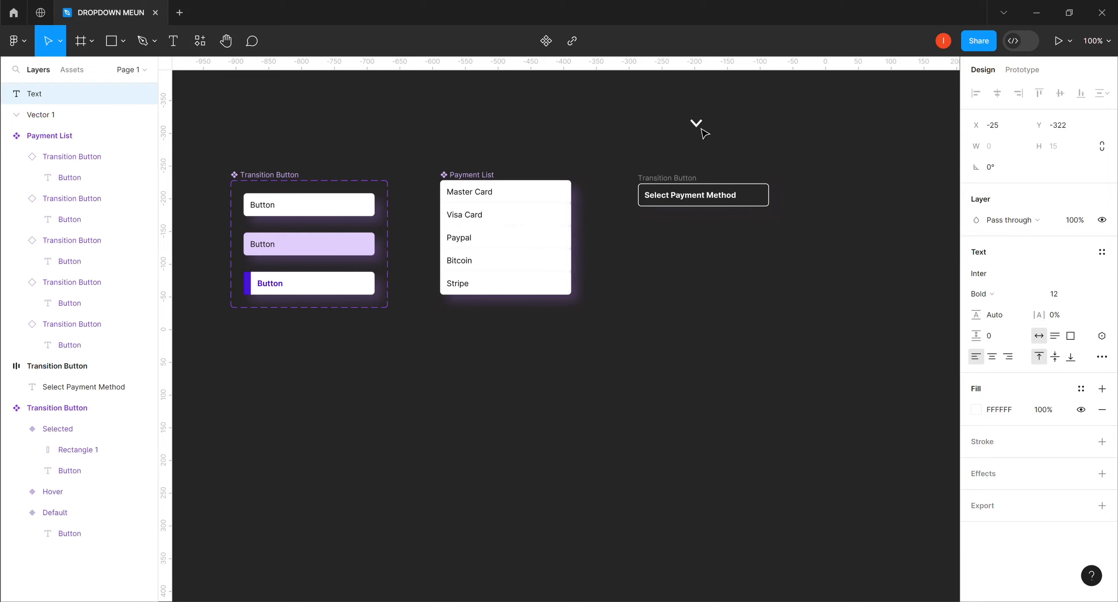
key(Escape)
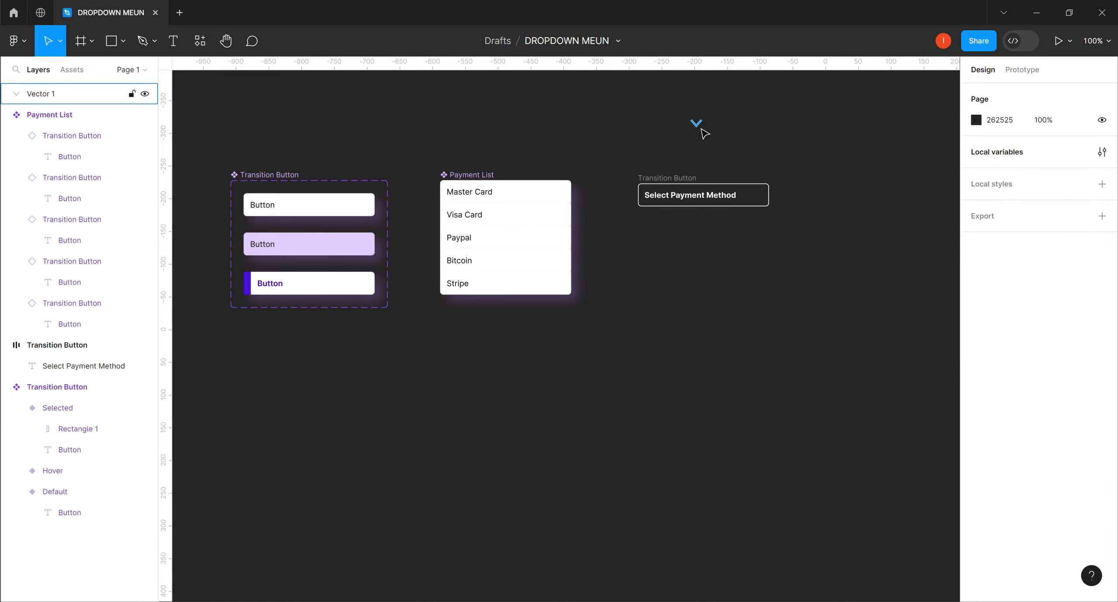
Step: Set the chevron's stroke weight to 2 and scale the chevron down to 12 × 7 px
double_click(697, 126)
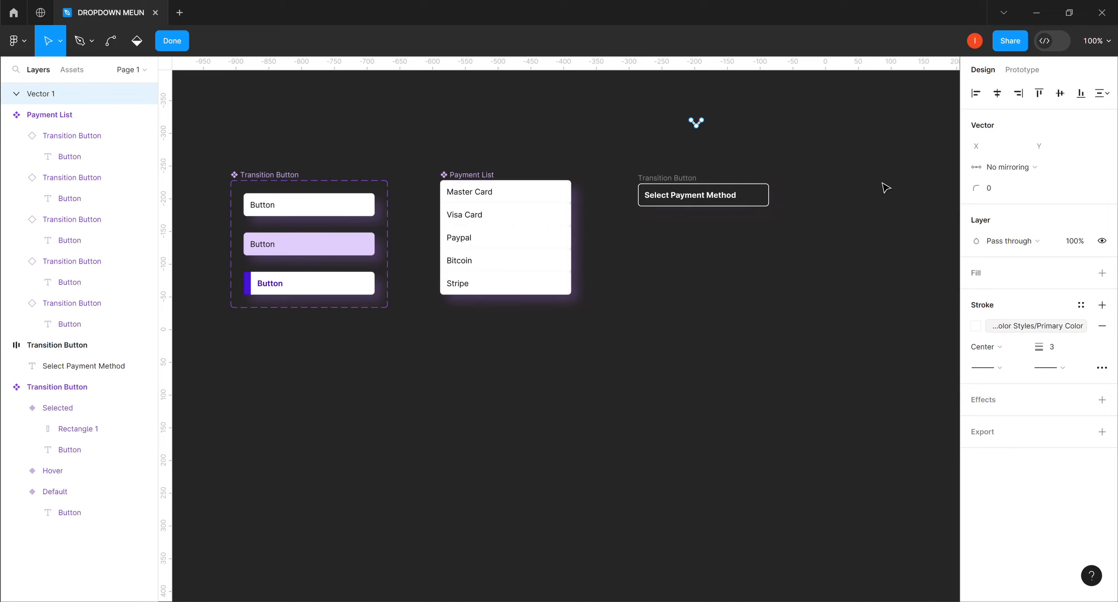
click(1052, 350)
text(2)
key(Return)
key(Escape)
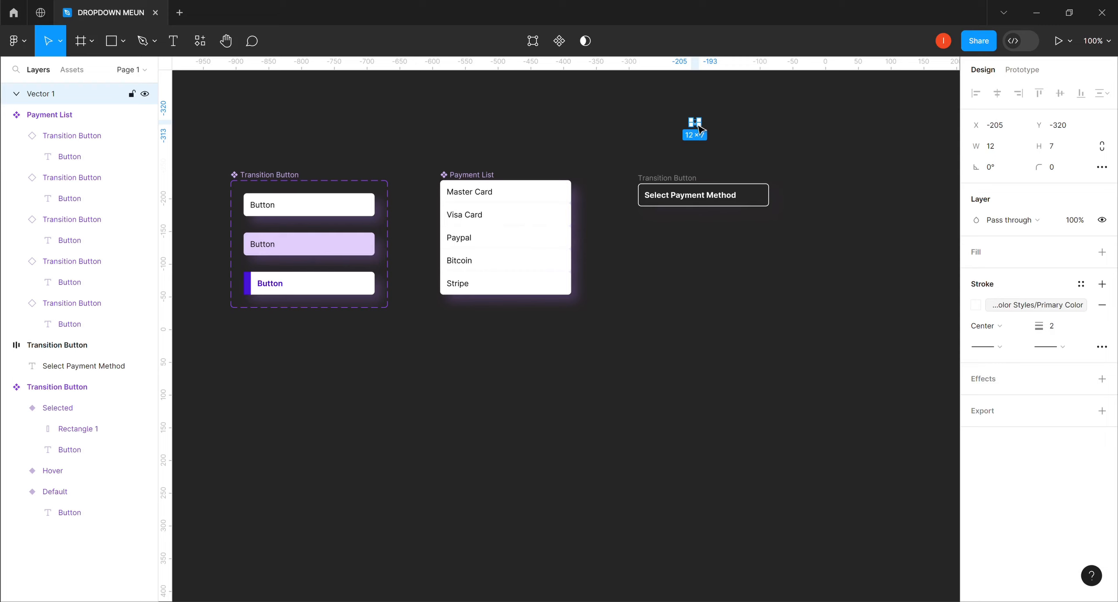
click(745, 150)
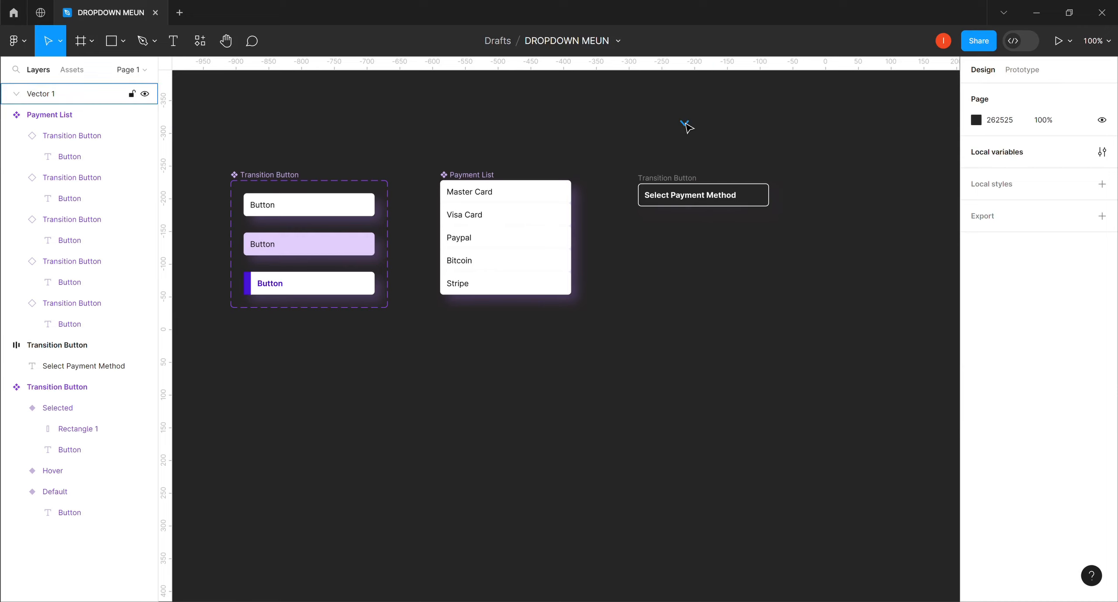
Step: Place the chevron after the text inside the outlined Select Payment Method button and rename the button frame to "Option button"
drag(685, 125, 758, 199)
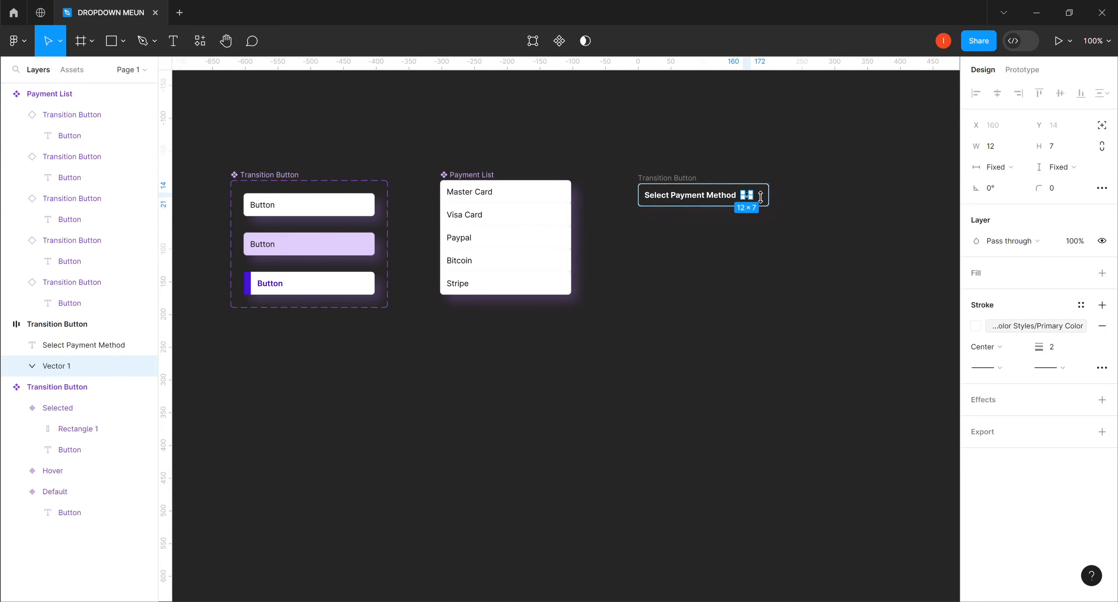
click(662, 184)
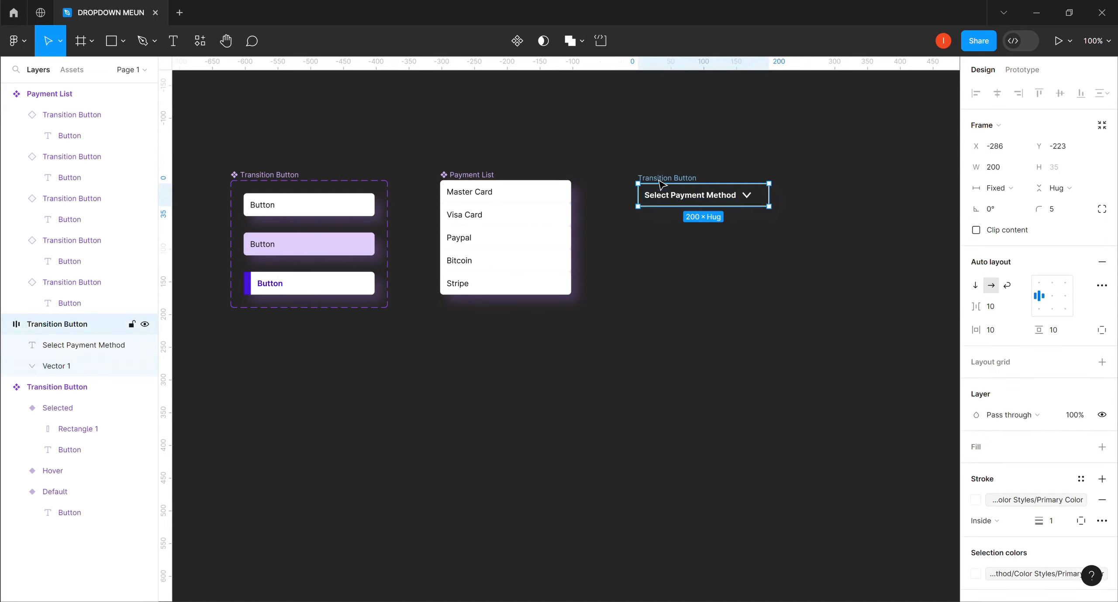
double_click(663, 179)
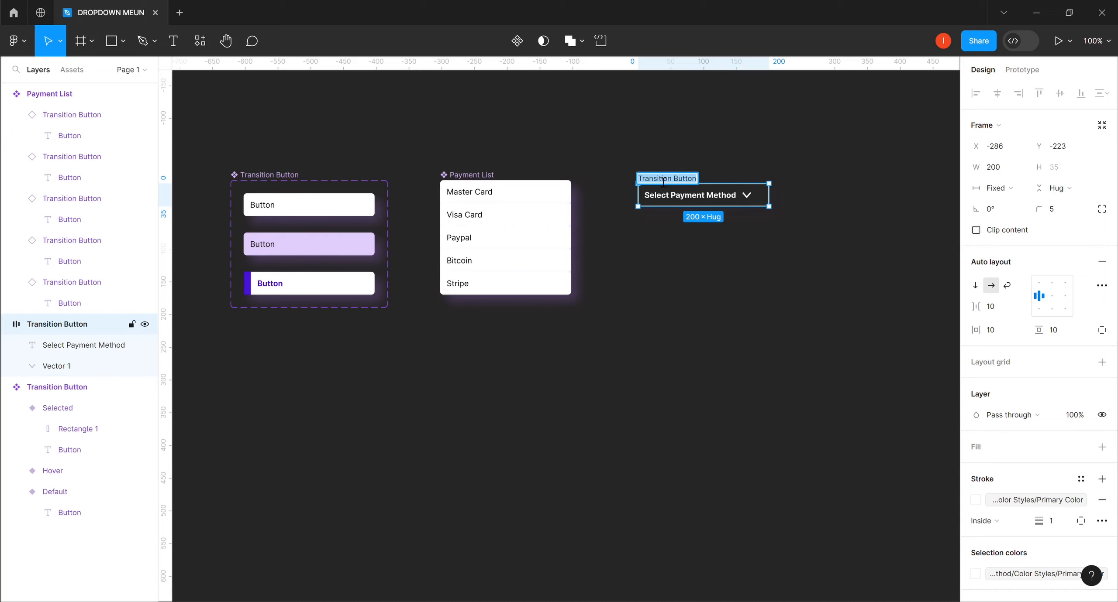
text(Op)
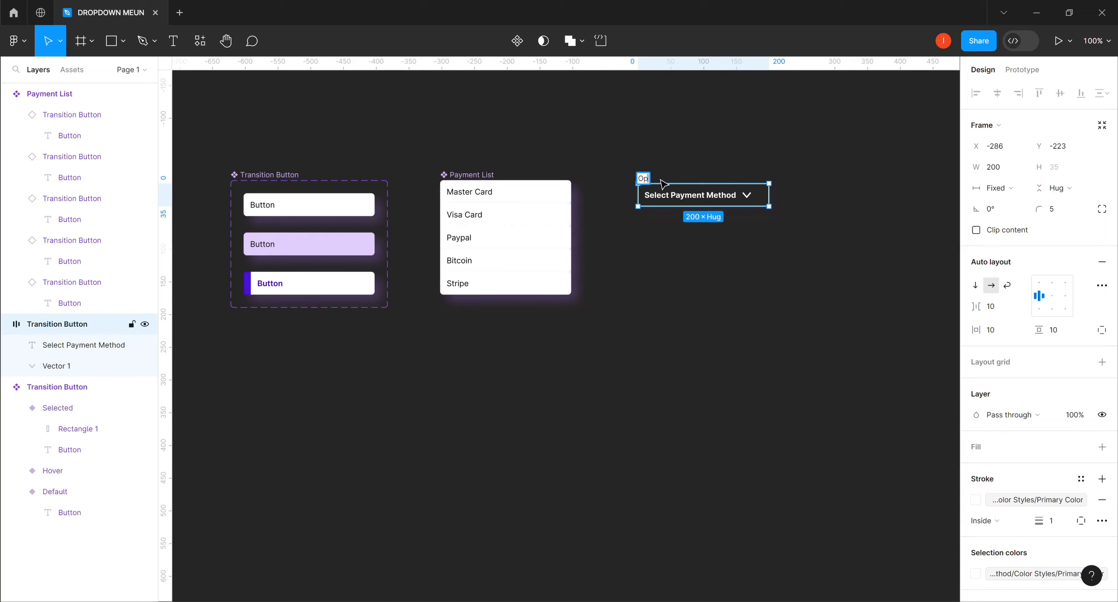
text(tion button)
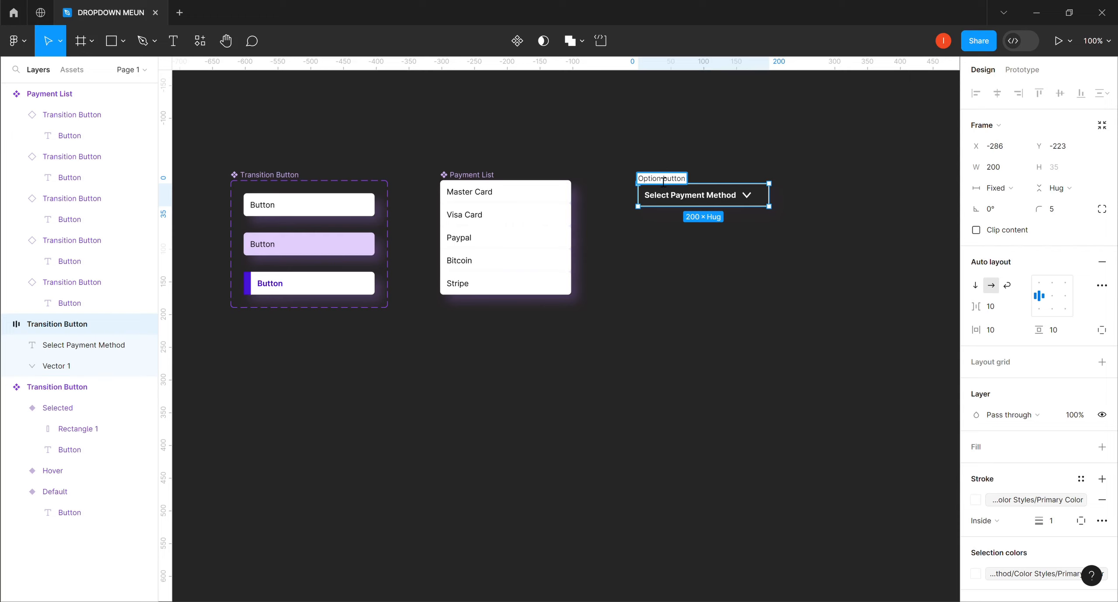
key(Return)
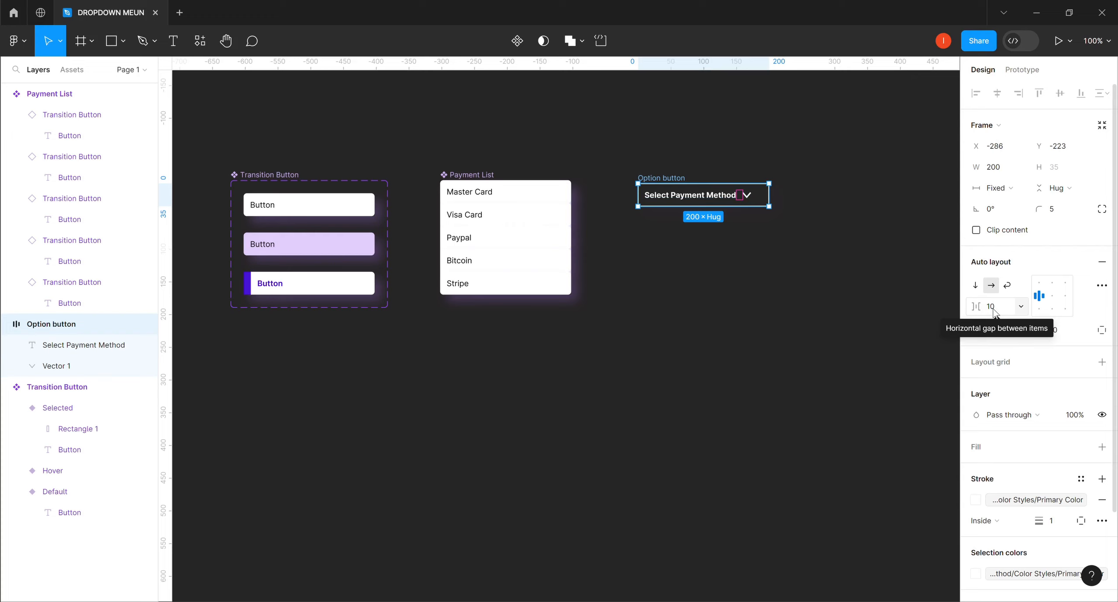
Step: Set the horizontal gap between the text and chevron of the Option button's auto layout to 27
drag(986, 309, 1004, 306)
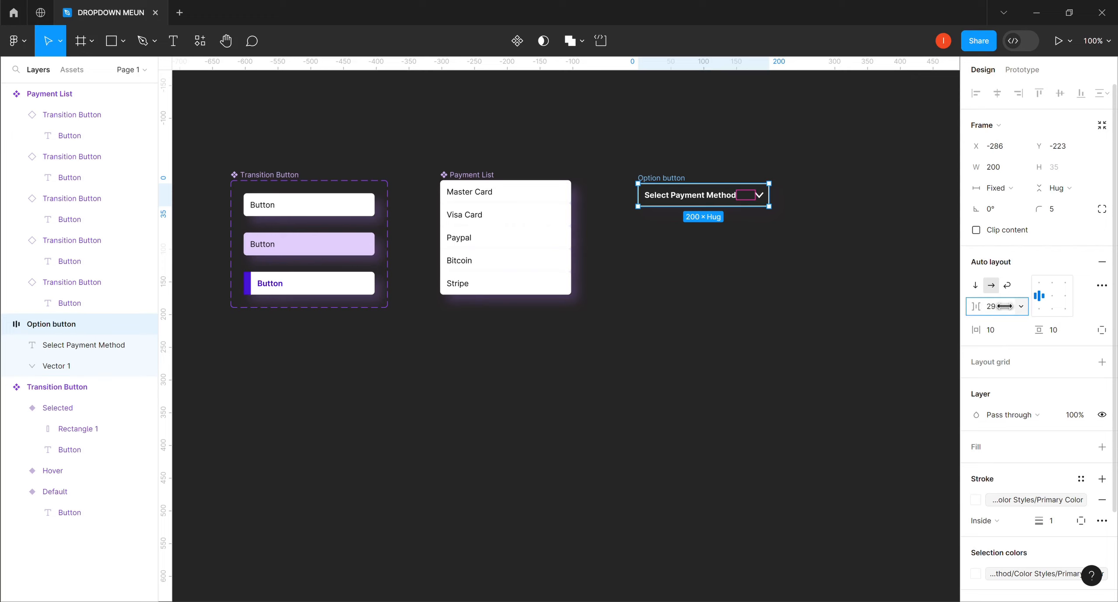
drag(1004, 307, 1003, 306)
drag(1003, 307, 1003, 306)
click(799, 320)
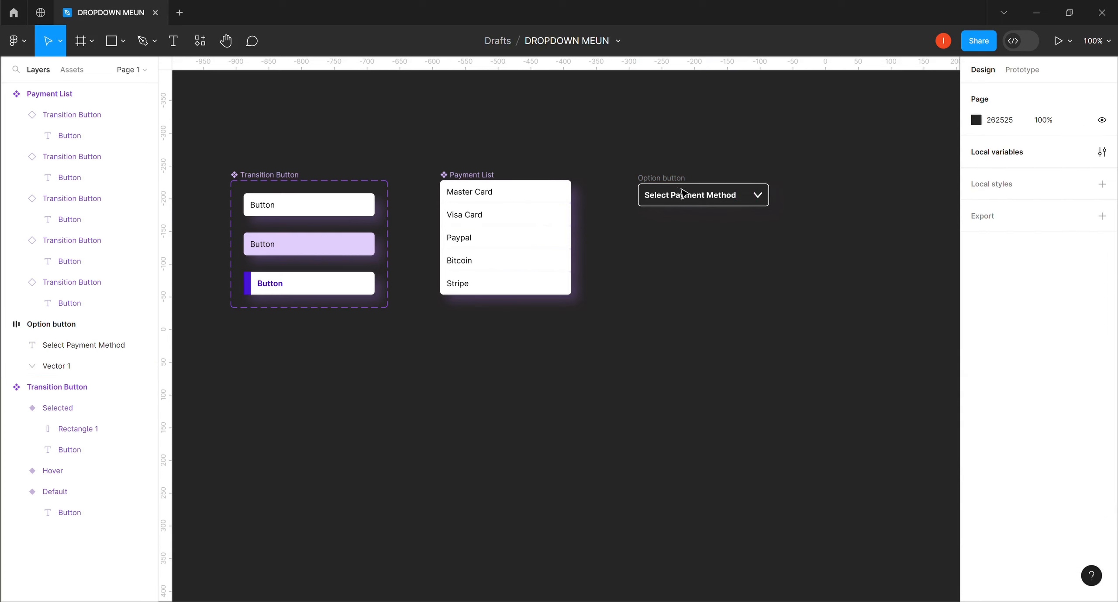
Step: Turn the Option button frame into a component and add a second variant to it
click(668, 184)
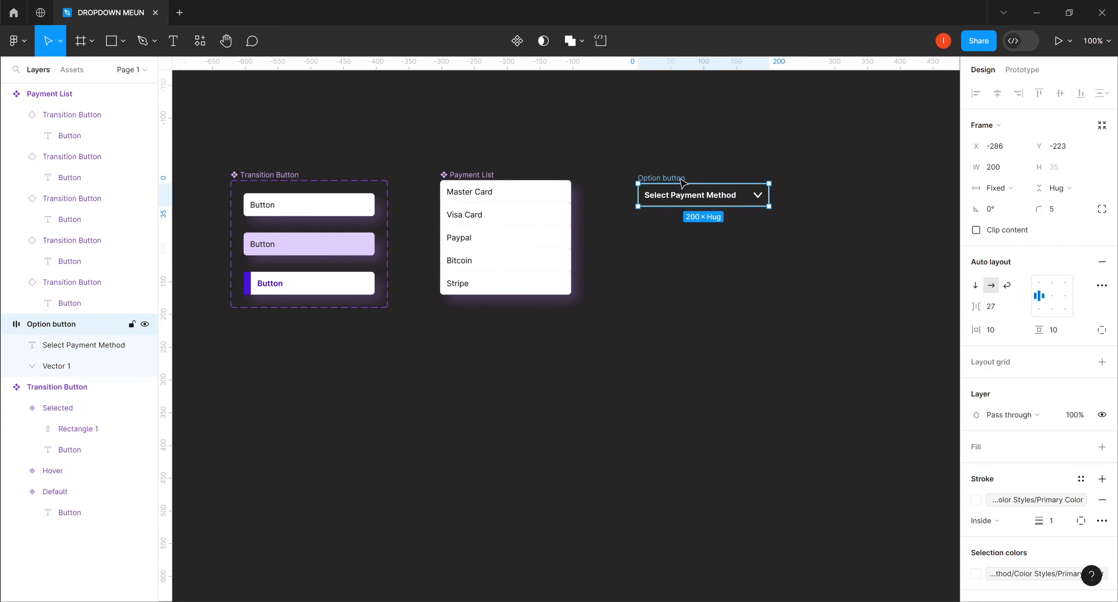
click(516, 43)
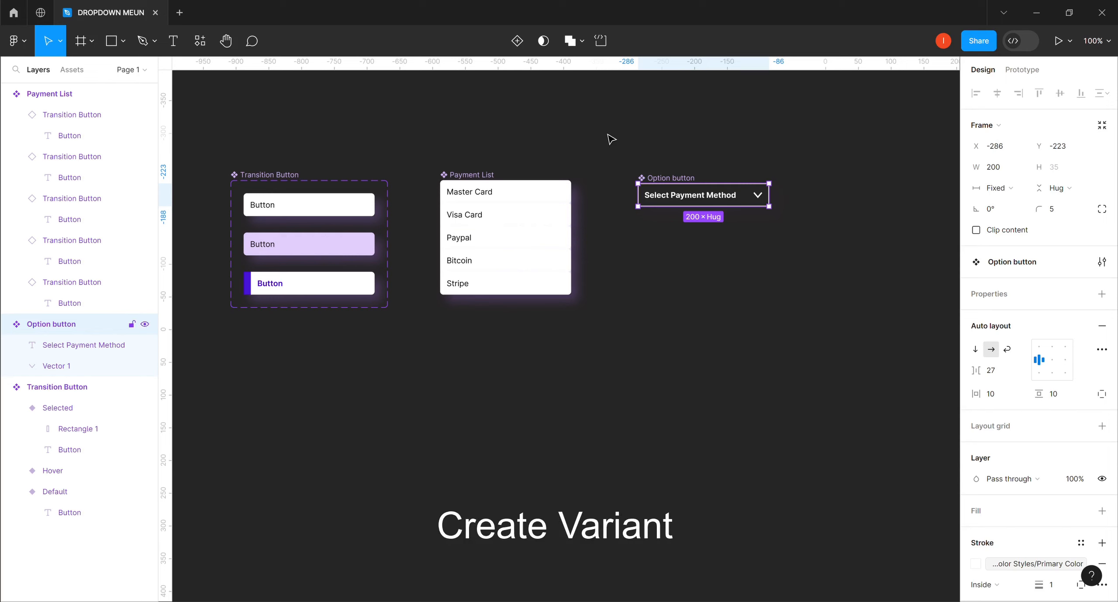
click(517, 41)
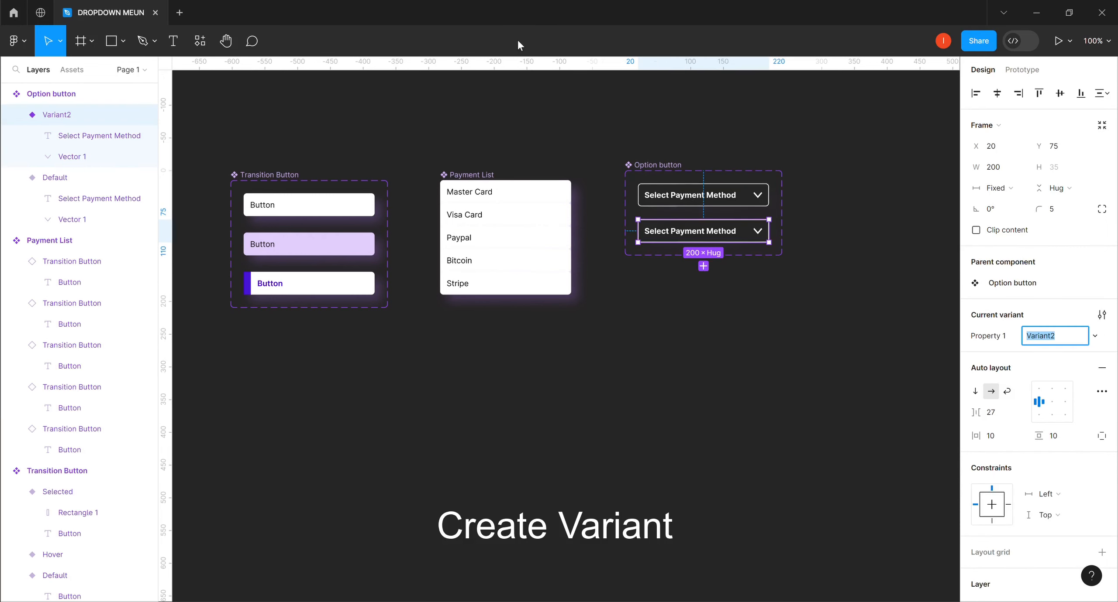
Step: Rotate the chevron in the second Option button variant by 180°
click(762, 237)
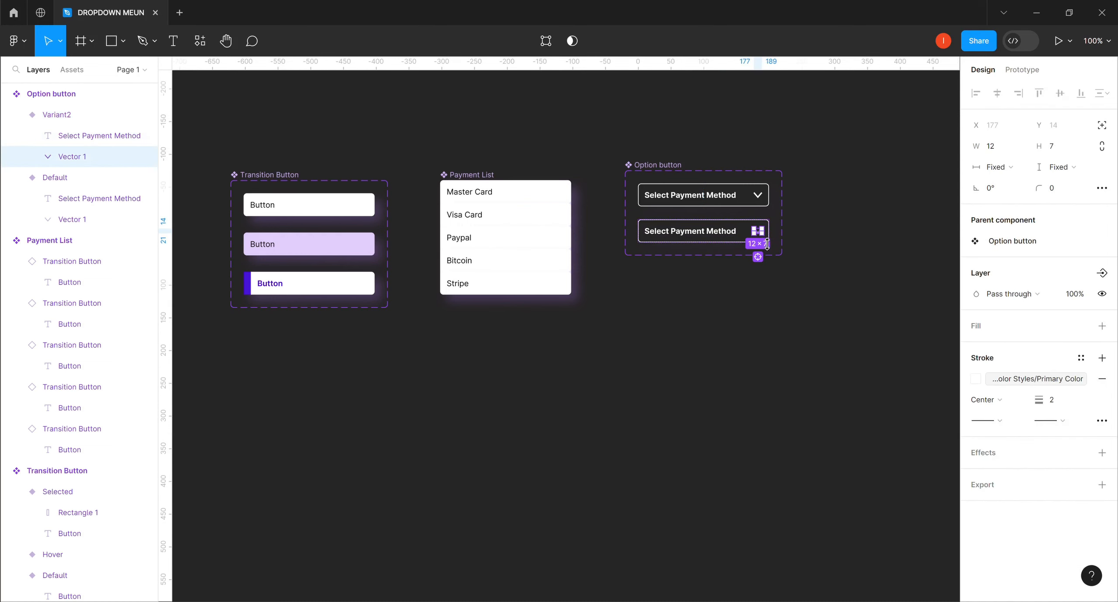
click(992, 193)
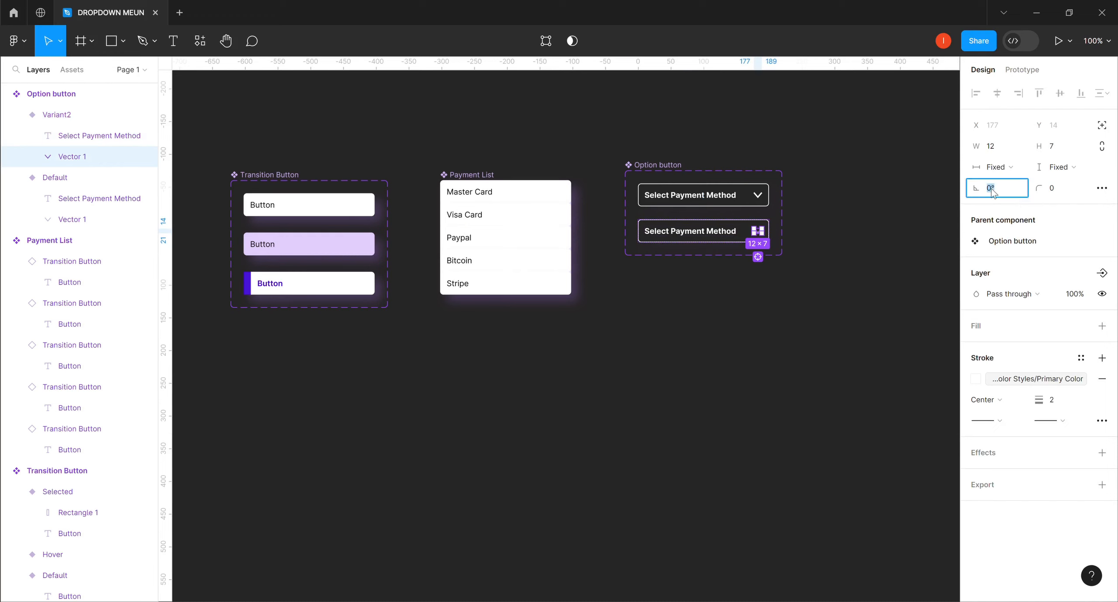
text(180)
key(Return)
click(886, 238)
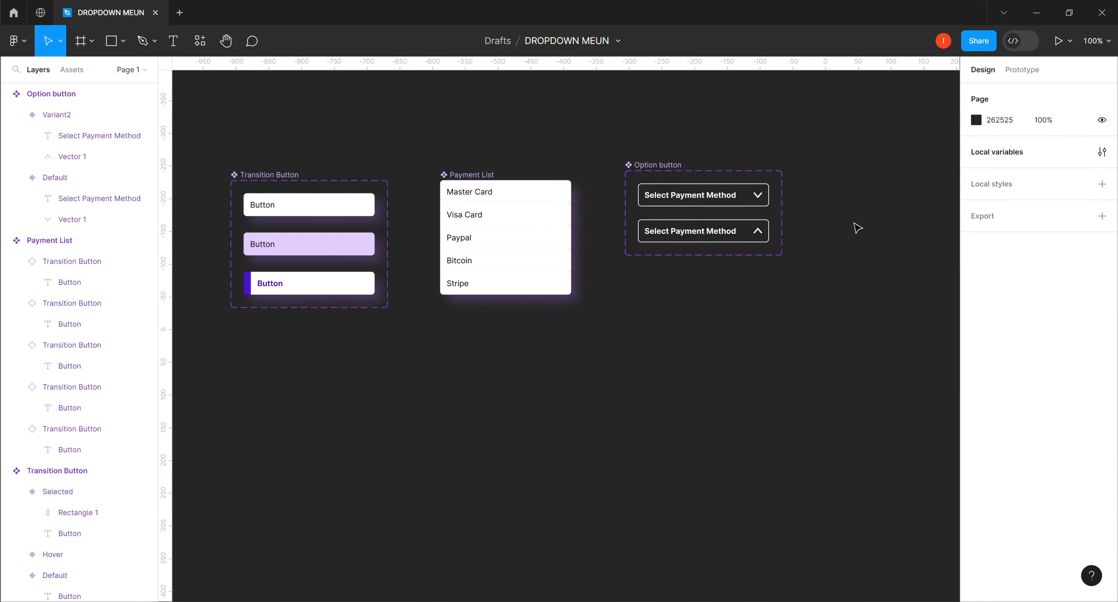
Step: Rename the Option button variant with the upward chevron to "Dafault"
click(729, 198)
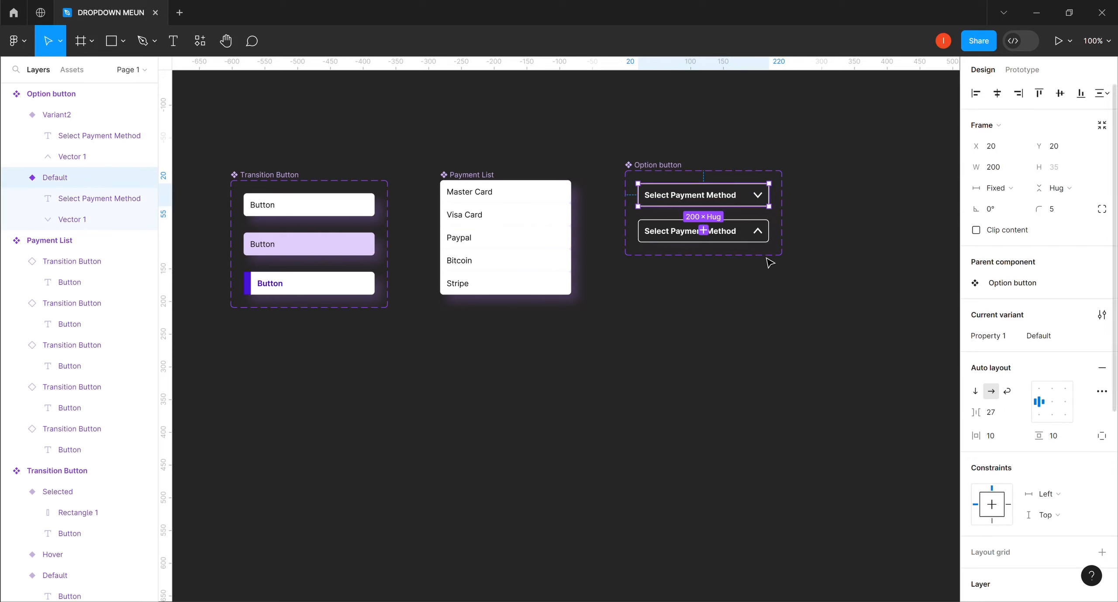
click(744, 231)
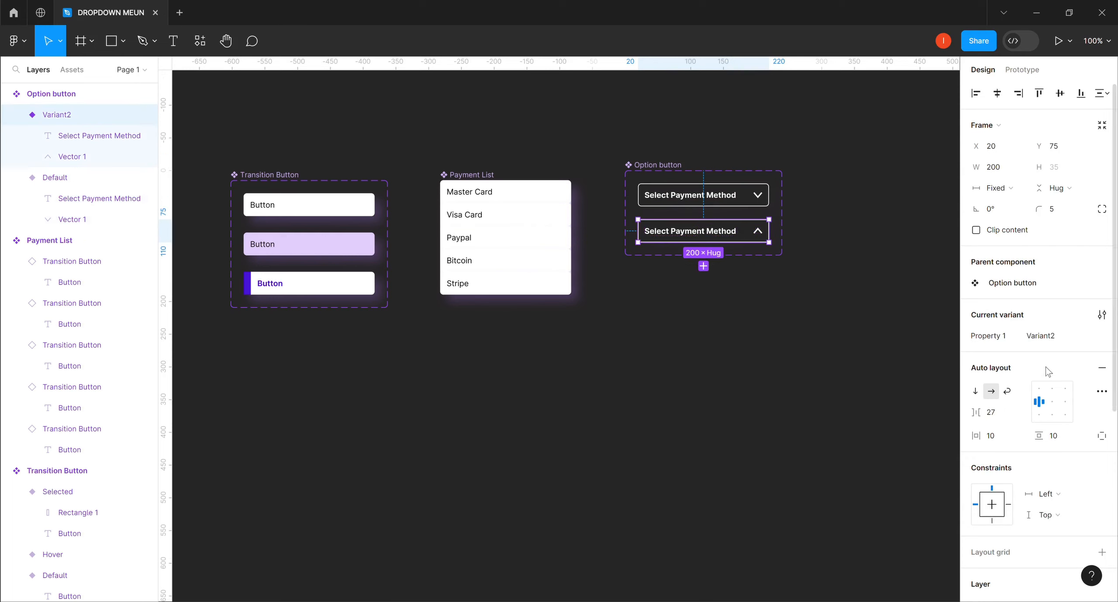
double_click(1038, 337)
text(Dafault)
key(Return)
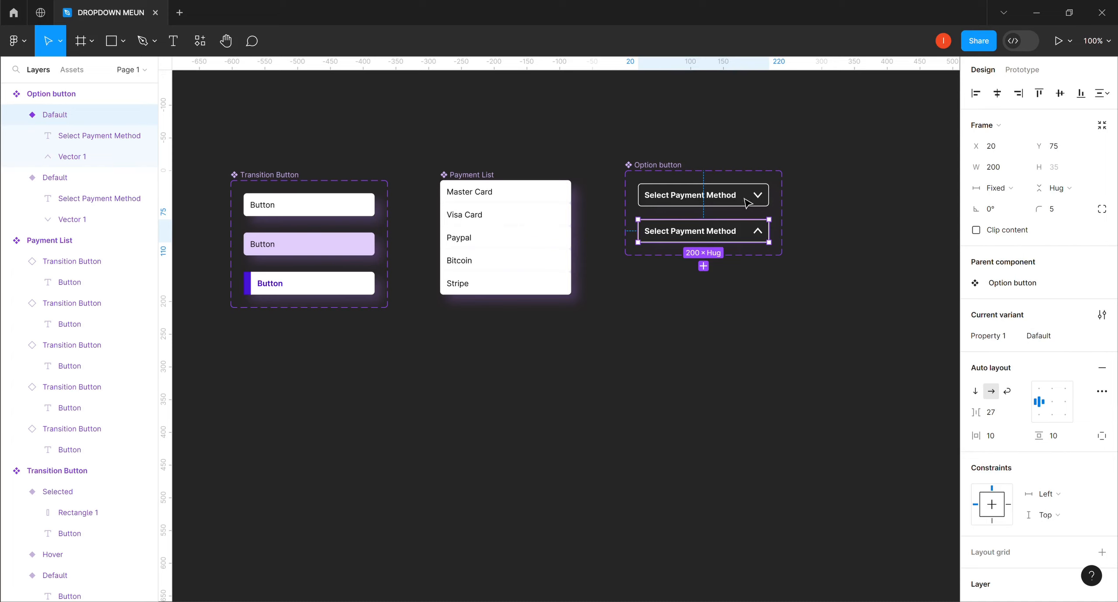
Step: Rename the variant property of the Option button component set to "Option"
click(677, 160)
click(672, 171)
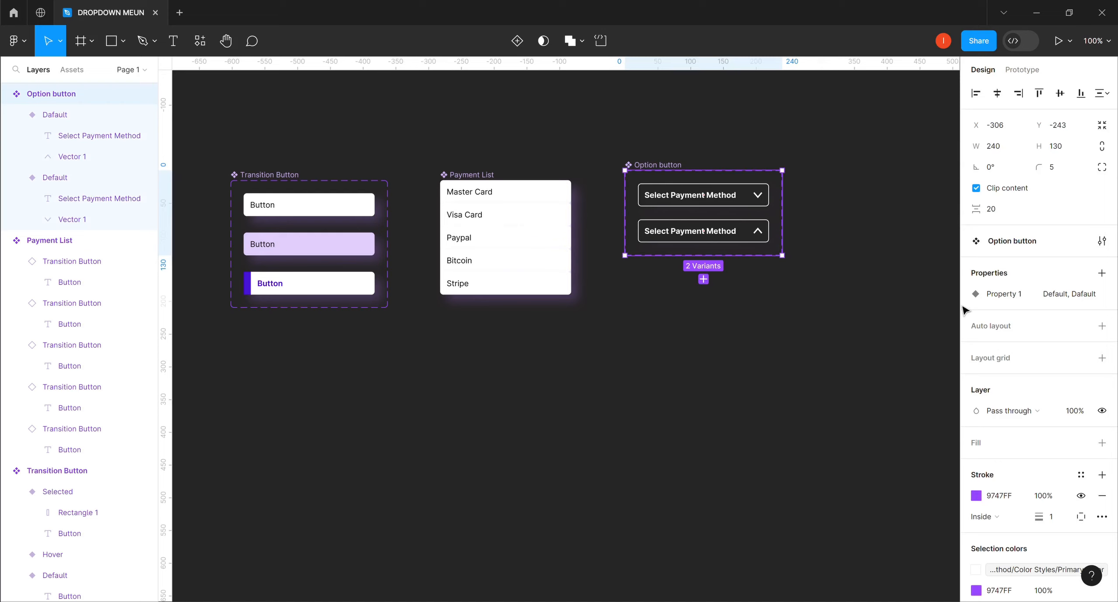
double_click(1012, 294)
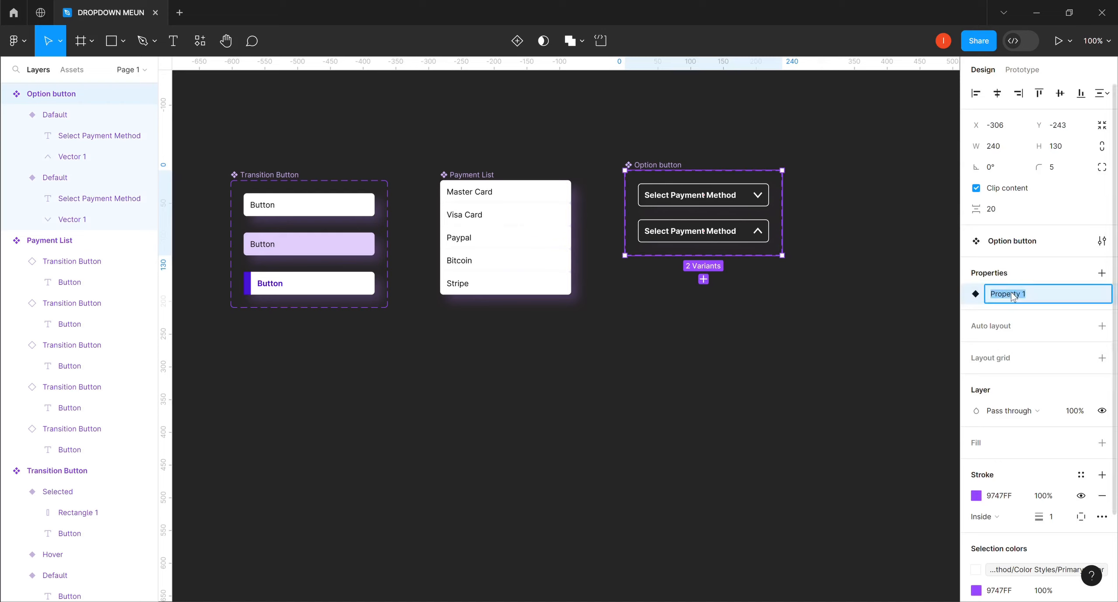
text(Option)
key(Return)
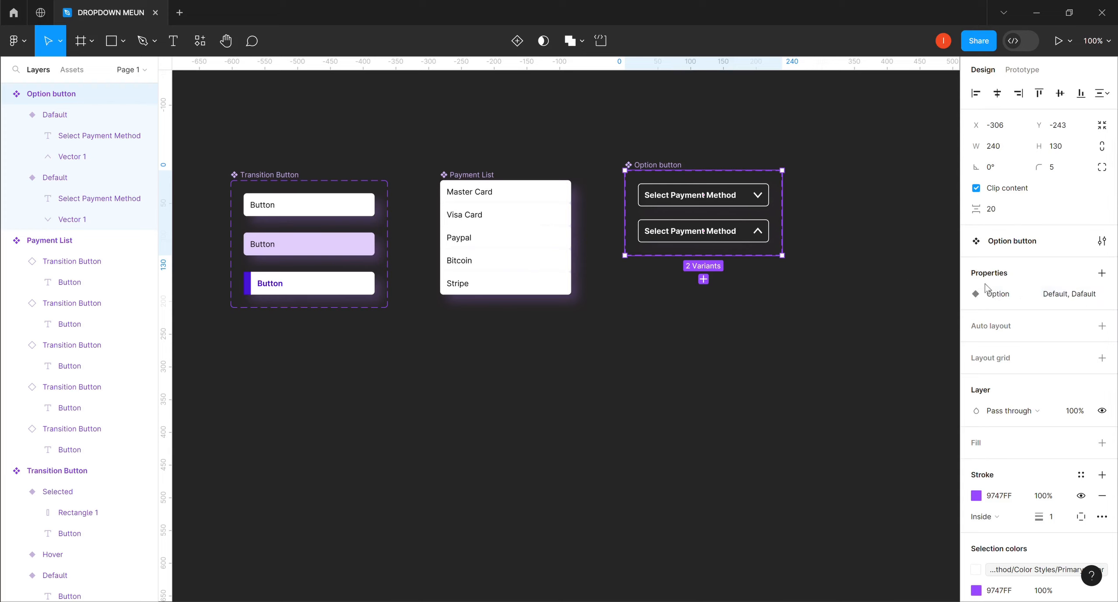
Step: Add a new variant property named "Visible Option" with the value Default to the Option button component set
click(1101, 274)
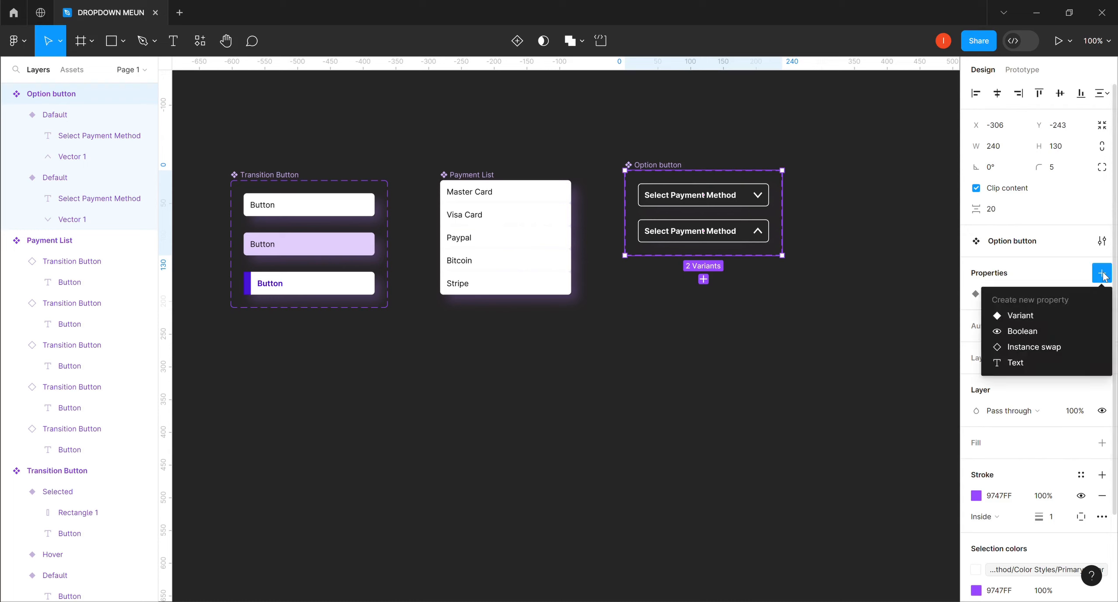
click(1026, 317)
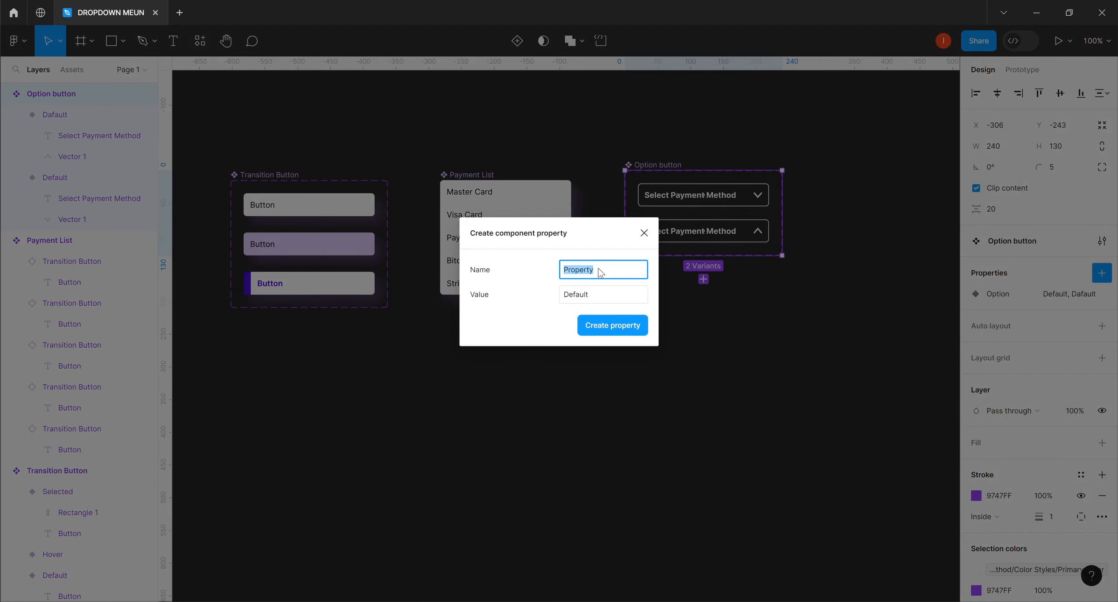
text(V)
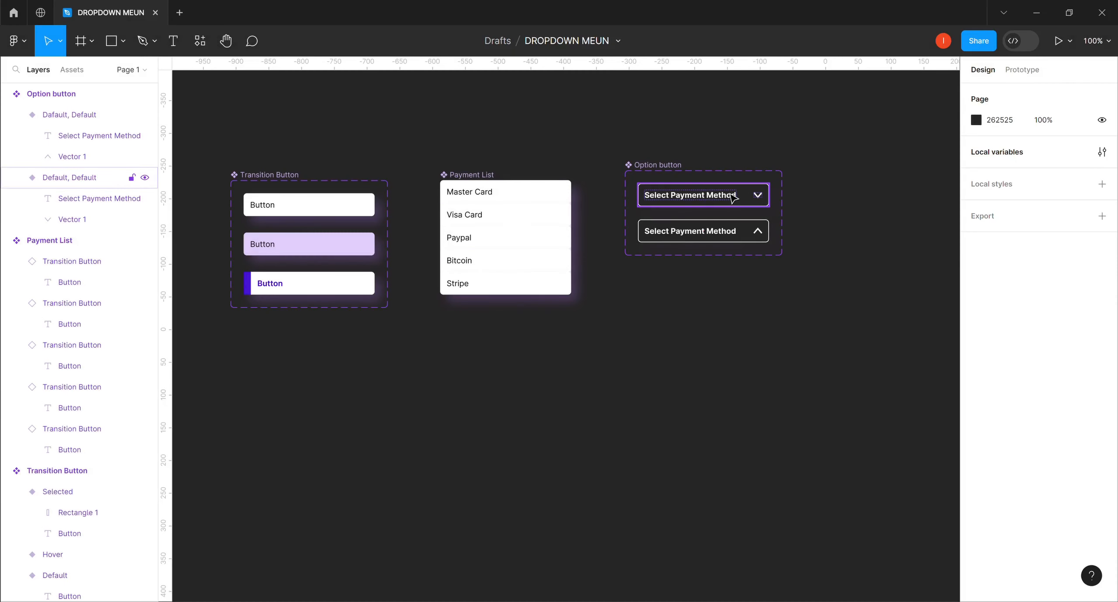
click(659, 166)
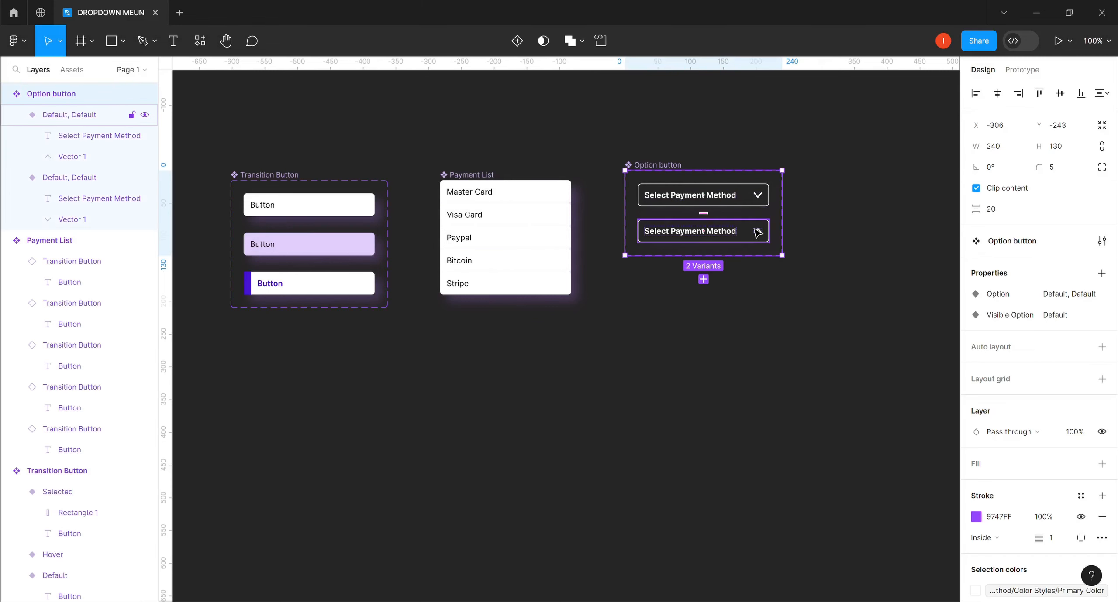
Step: Set the Visible Option property of the Option button variant with the downward chevron to "No"
click(719, 193)
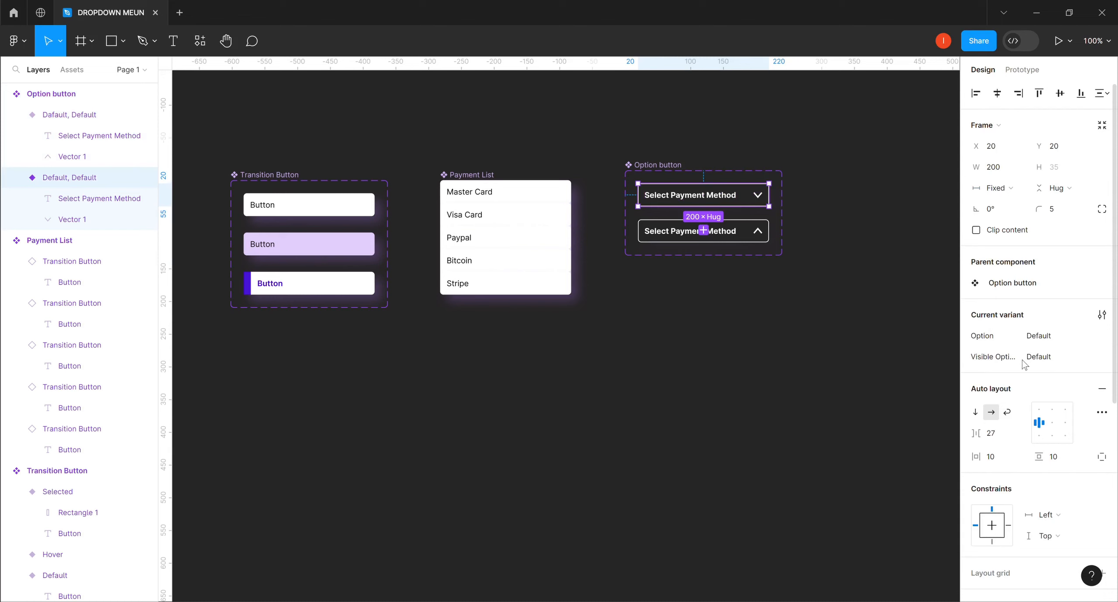
click(1046, 358)
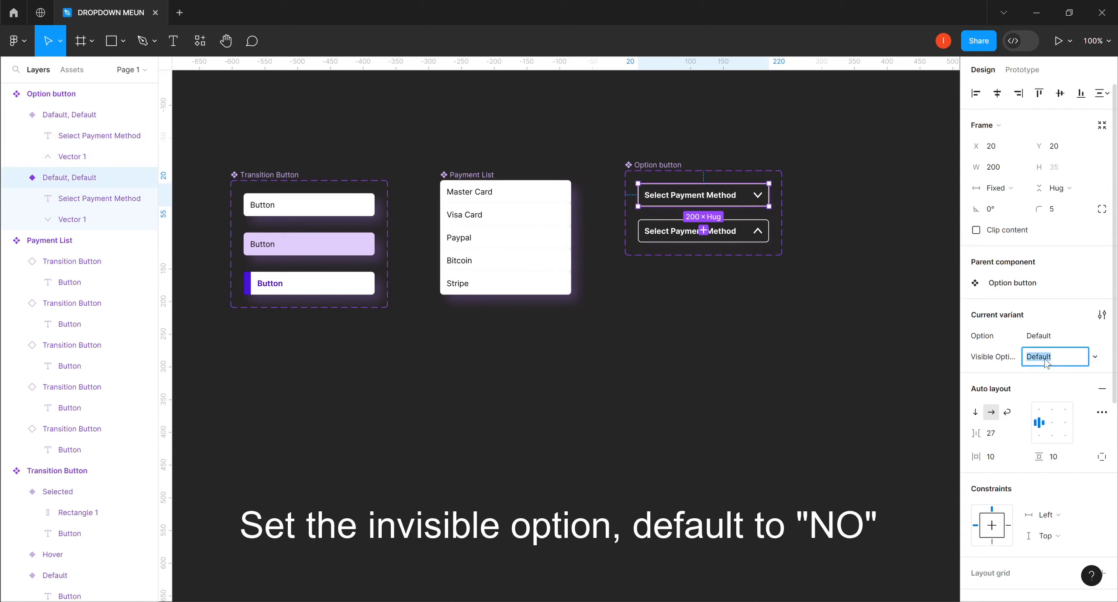
text(No)
key(Return)
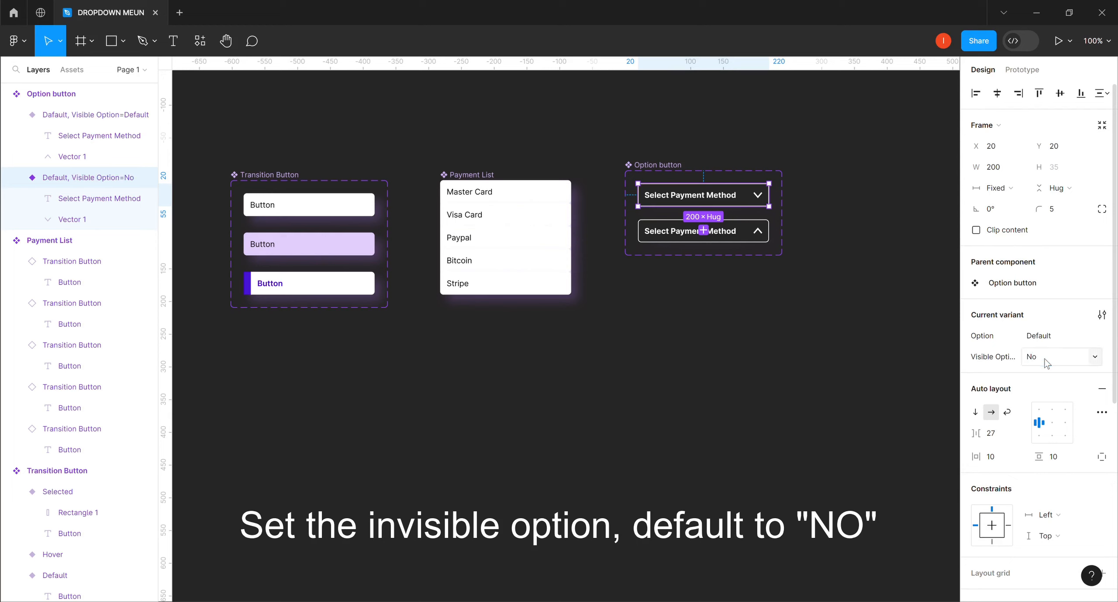
Step: Set the Visible Option property of the Option button variant with the upward chevron to "Yes"
click(757, 229)
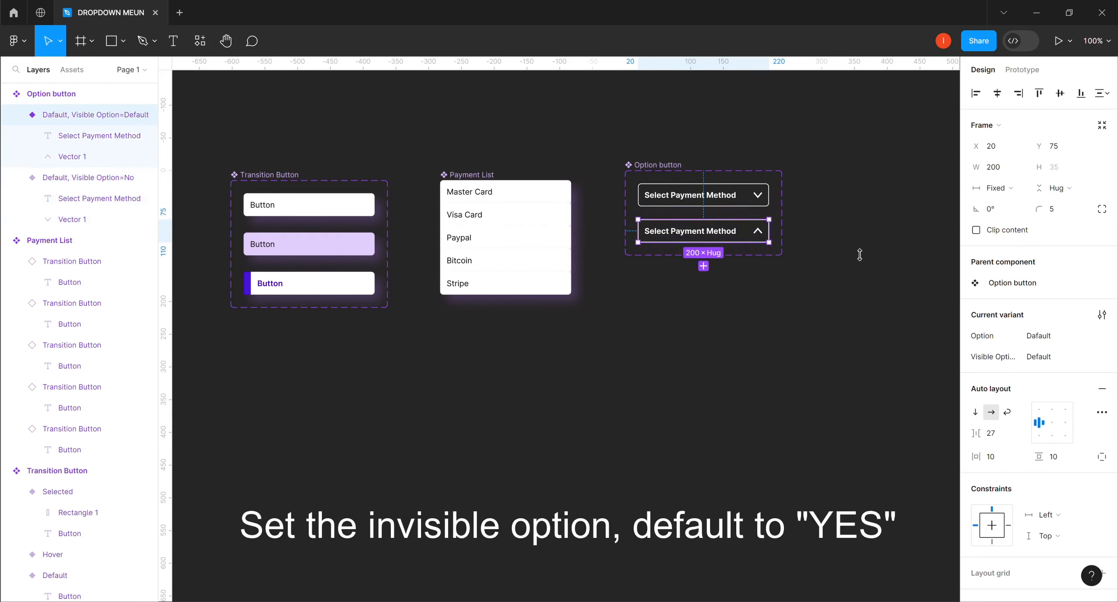
click(1039, 358)
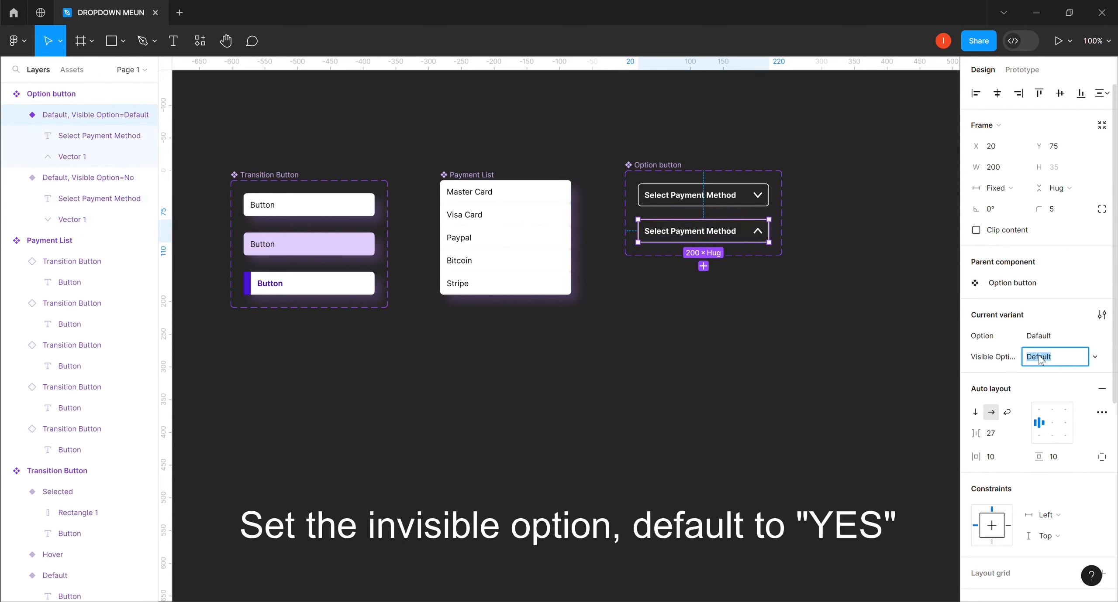
text(Yes)
key(Return)
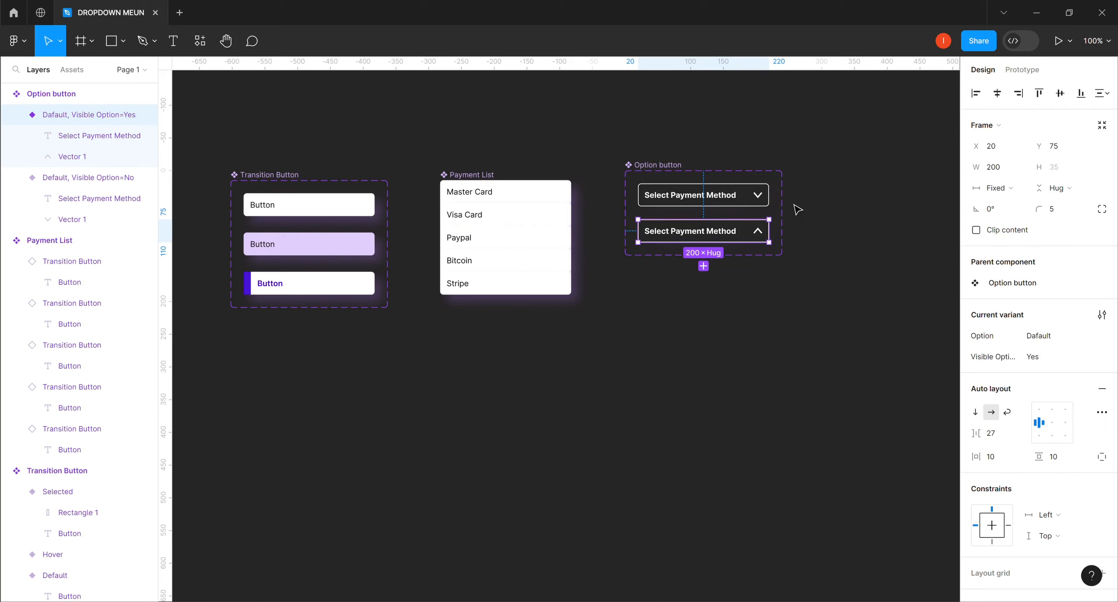
Step: Enlarge the Option button component set frame to about 1265 wide and 474 high
click(682, 170)
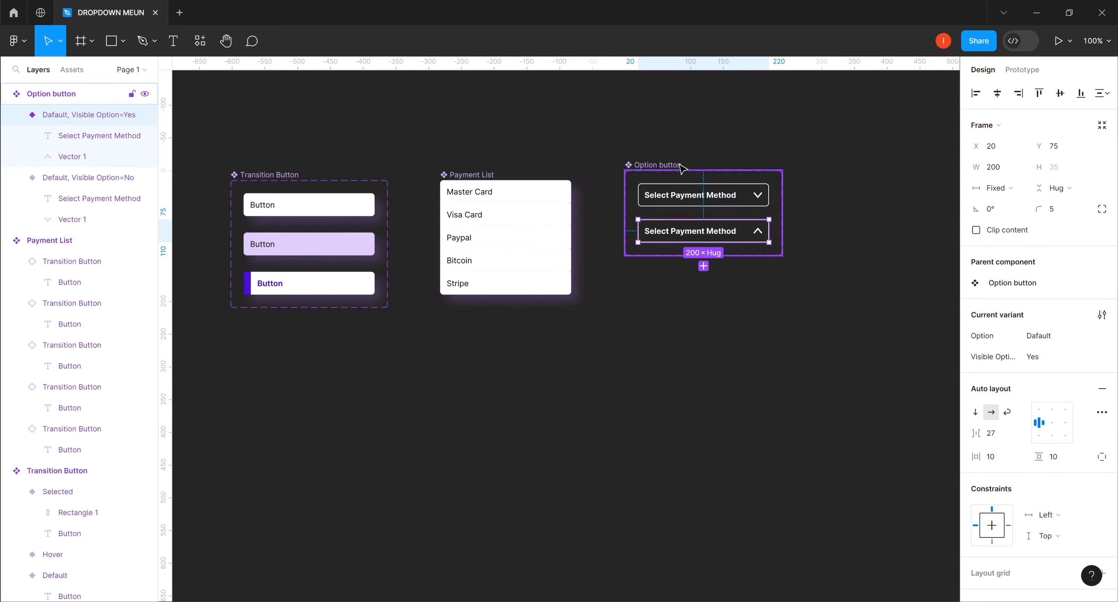
drag(794, 214, 906, 238)
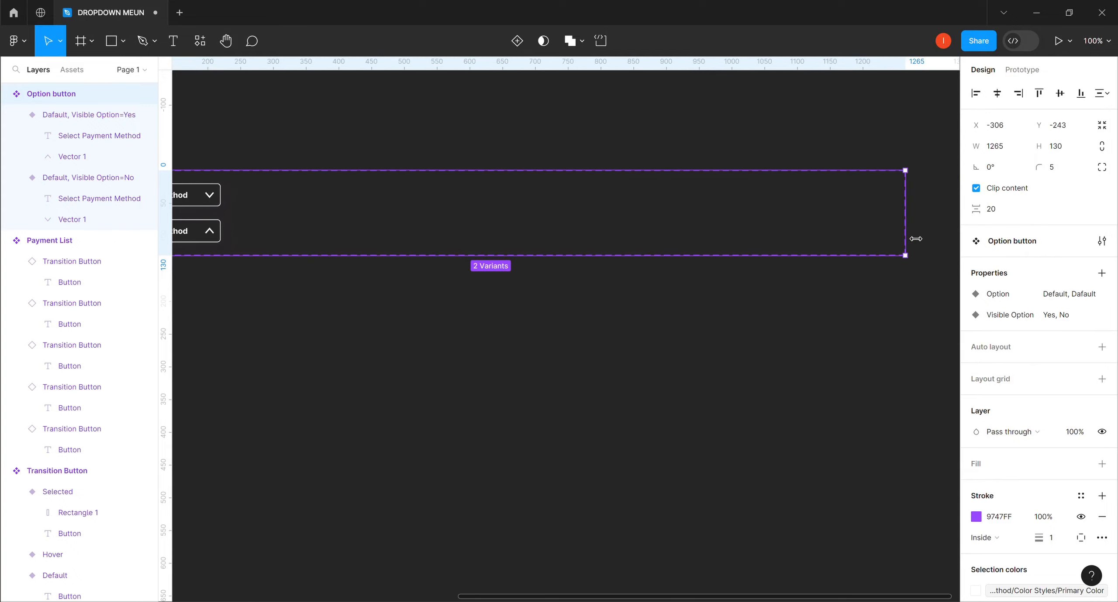
drag(721, 598, 561, 601)
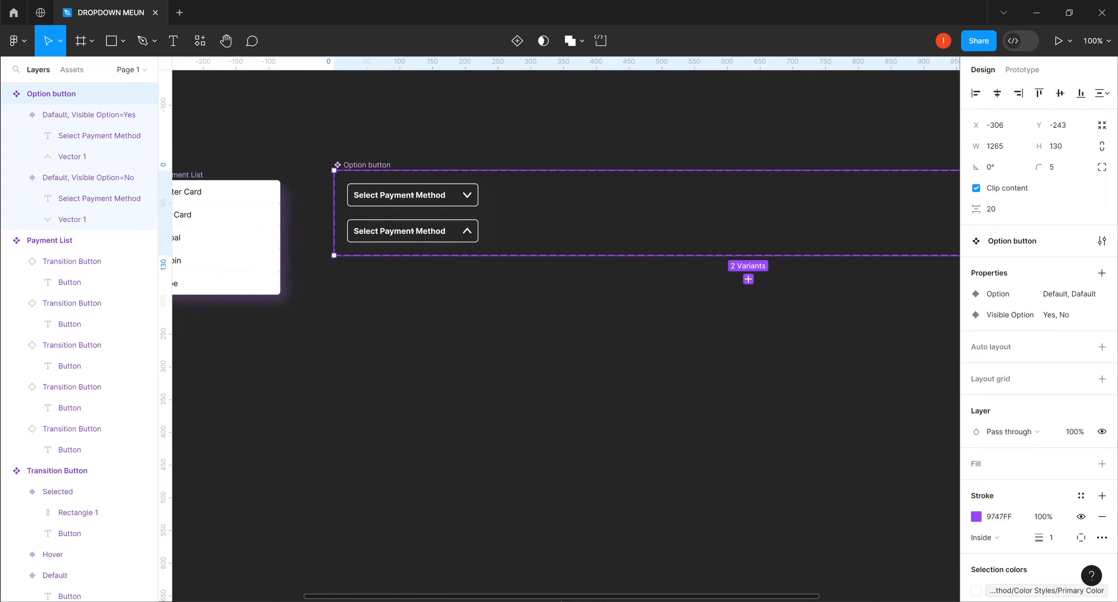
drag(537, 268, 565, 491)
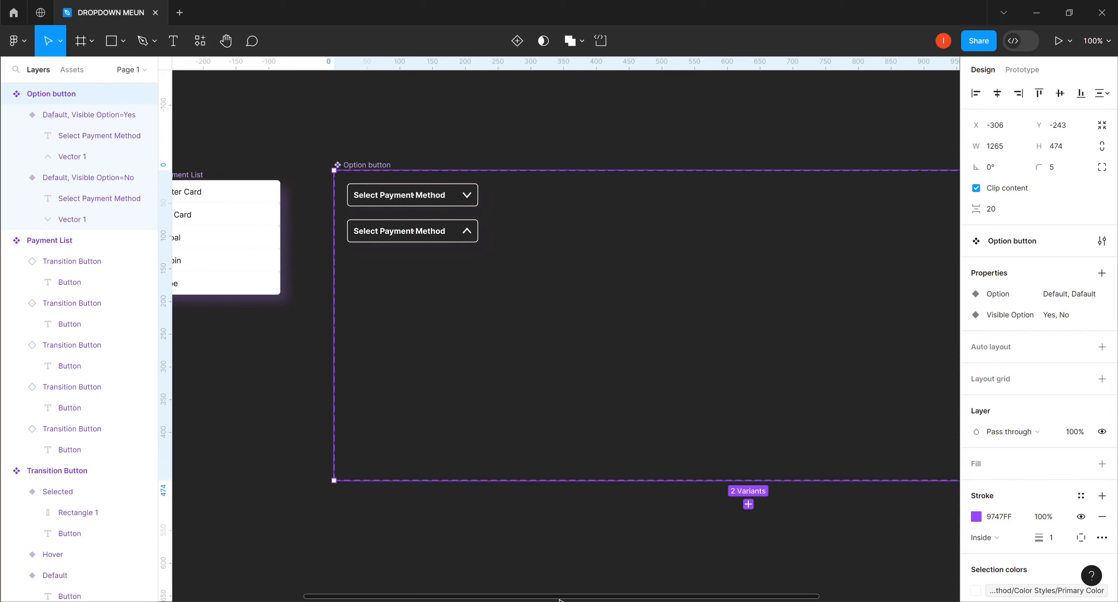
scroll(559, 601, left, 5)
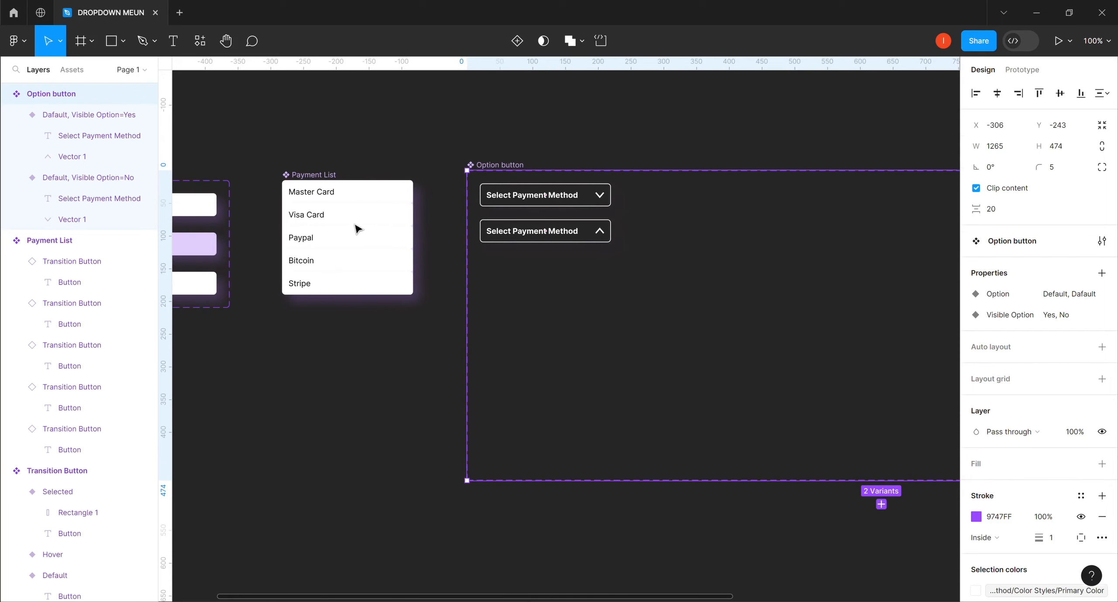
click(491, 106)
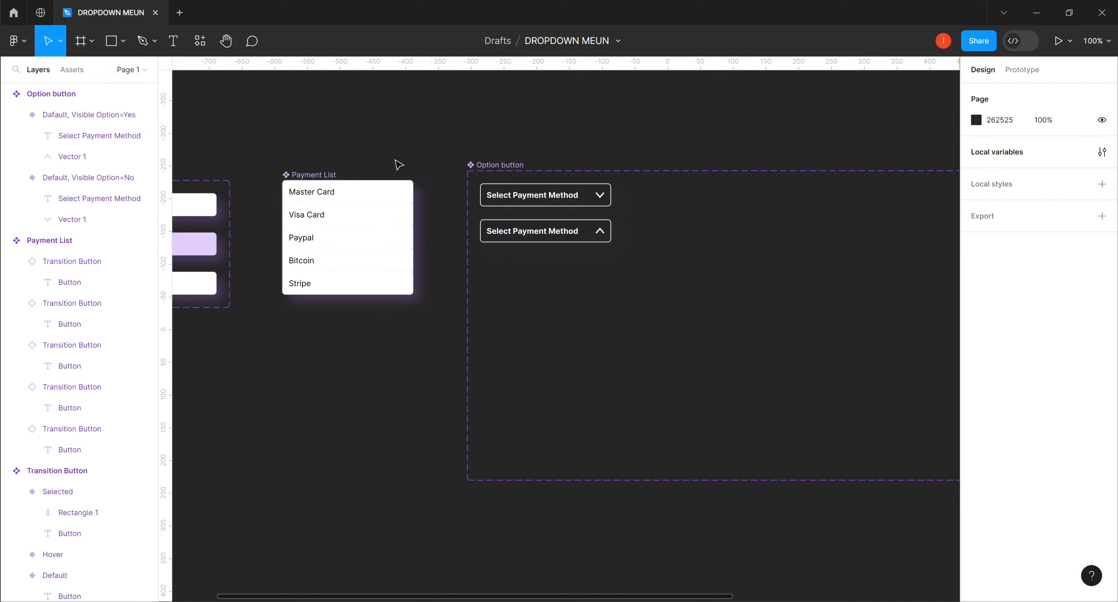
Step: Duplicate the Payment List component and place the copy directly below the upward-chevron variant in the Option button frame
click(335, 175)
key(ctrl+d)
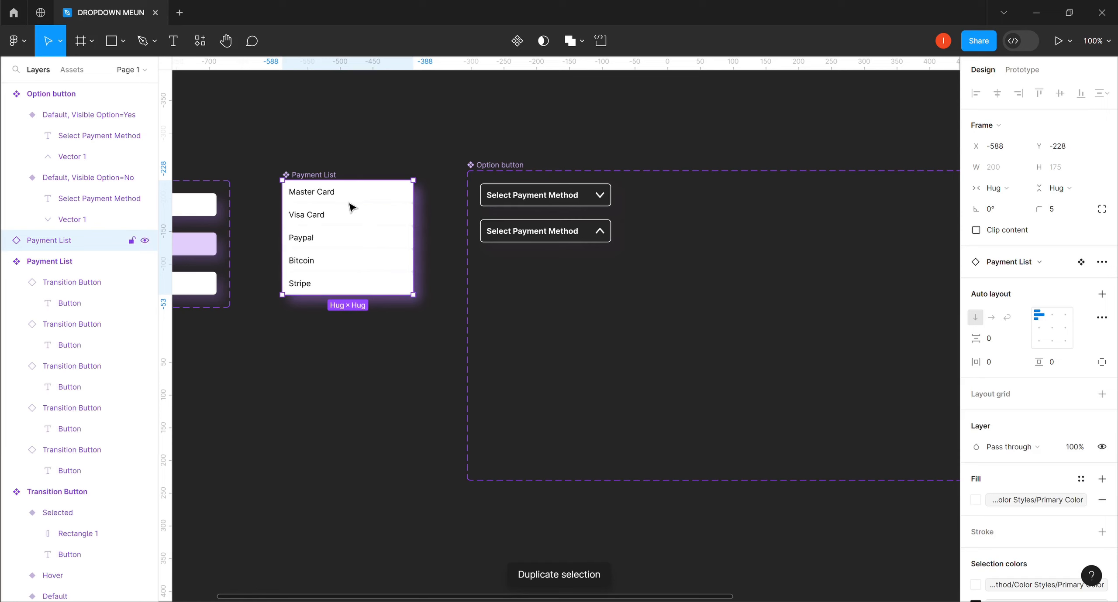
drag(412, 220, 547, 252)
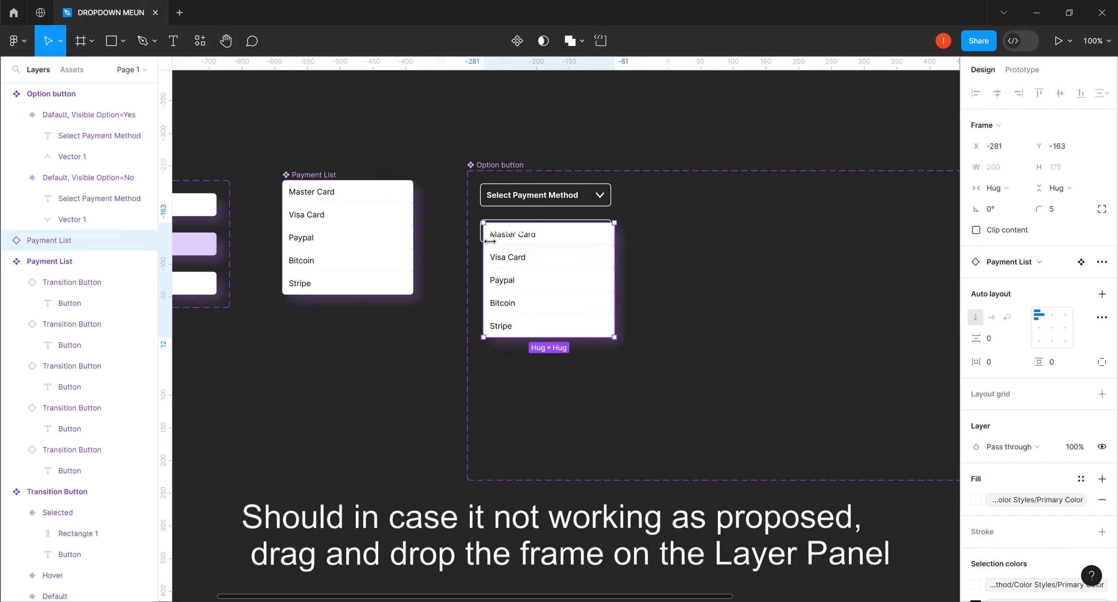
drag(526, 257, 527, 278)
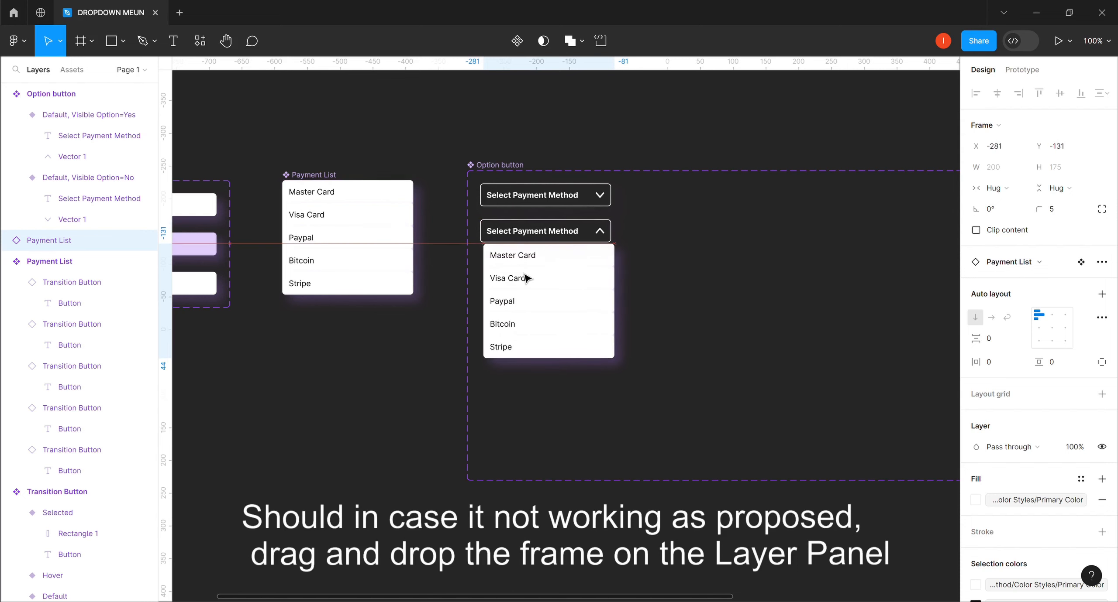
Step: Nest the Payment List copy inside the "Dafault, Visible Option=Yes" variant, below its Vector 1 layer
click(511, 233)
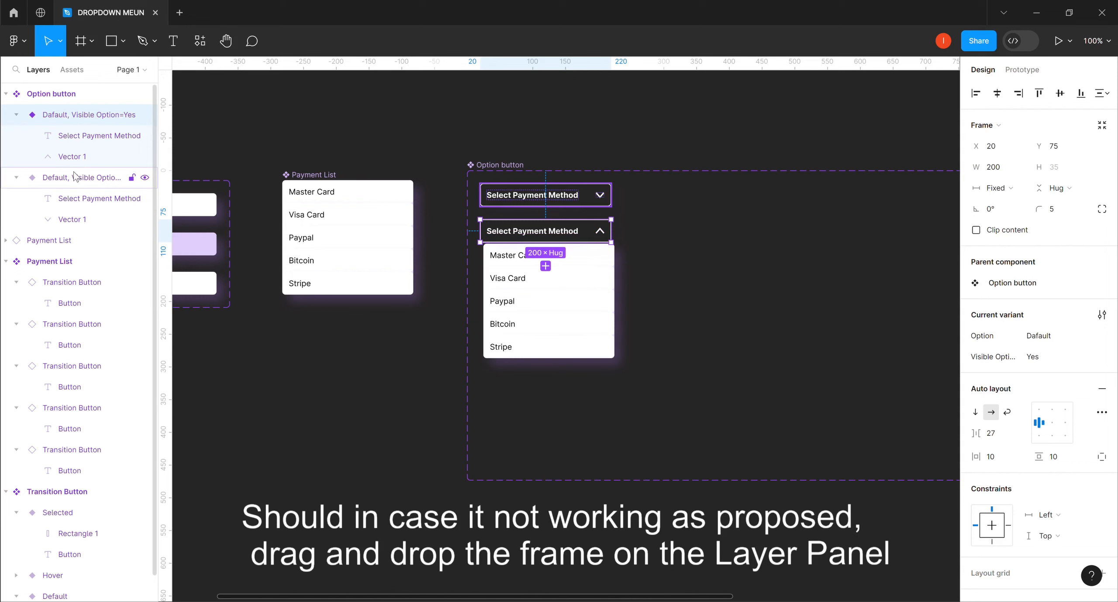
double_click(584, 315)
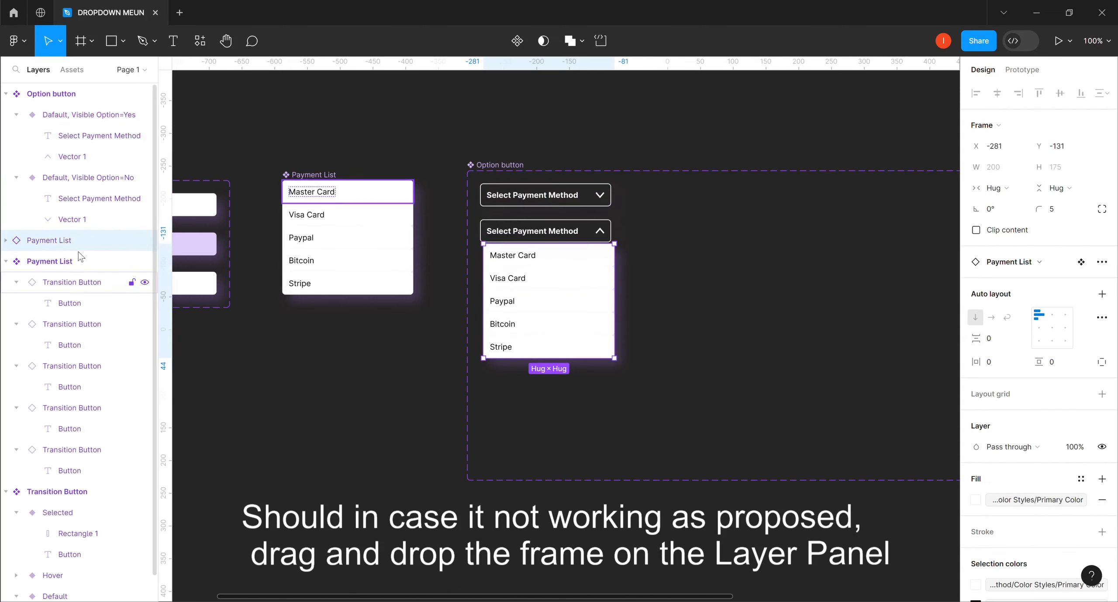
drag(69, 247, 115, 162)
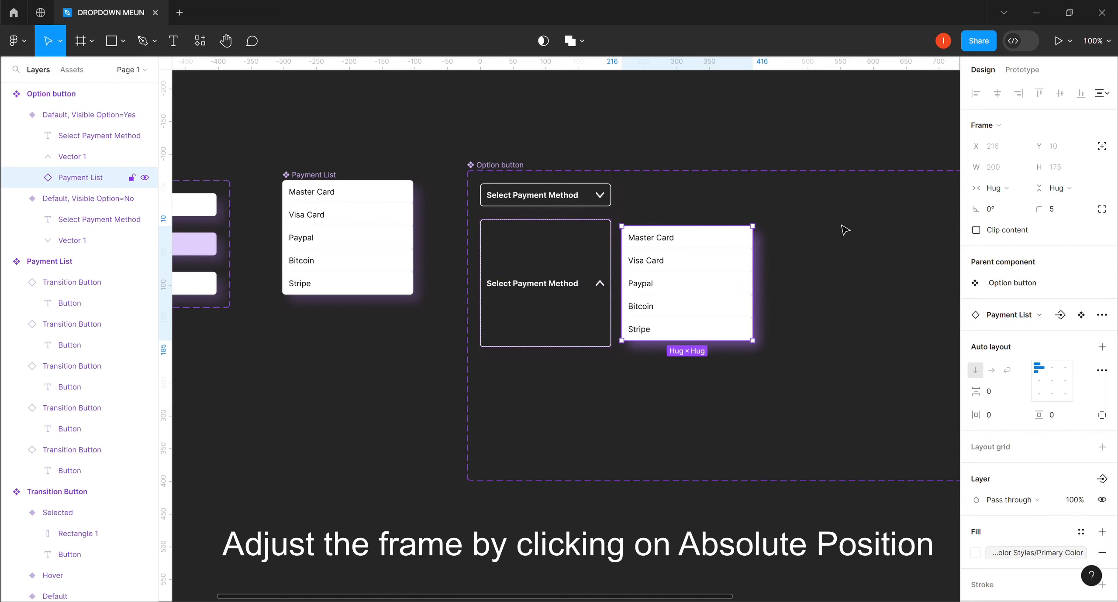
Step: Set the Payment List instance in the Visible Option=Yes variant of Option button to absolute position
click(1102, 147)
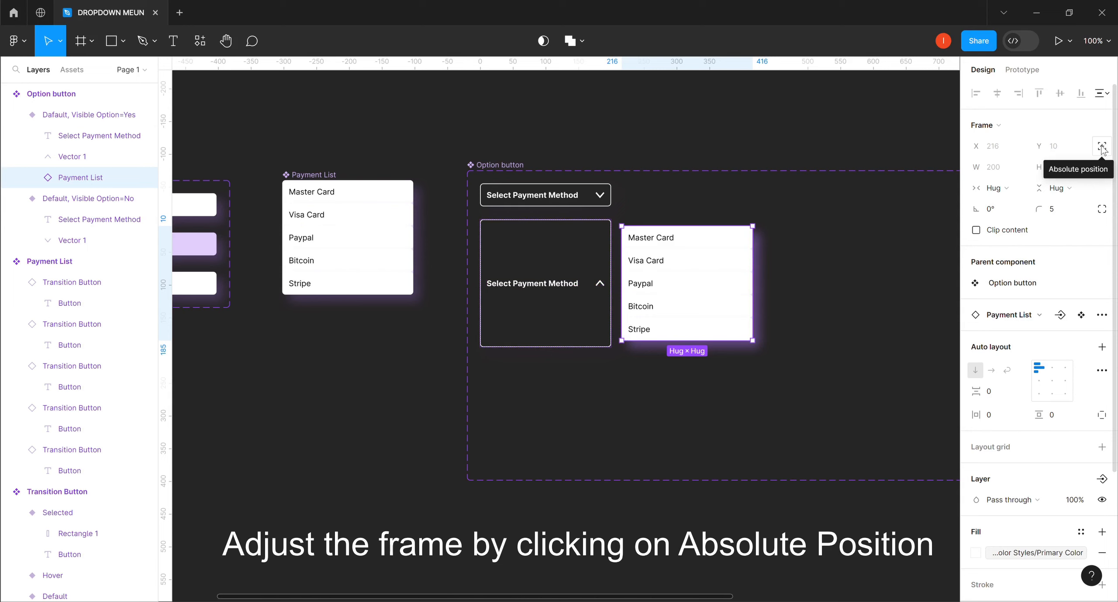
click(1102, 147)
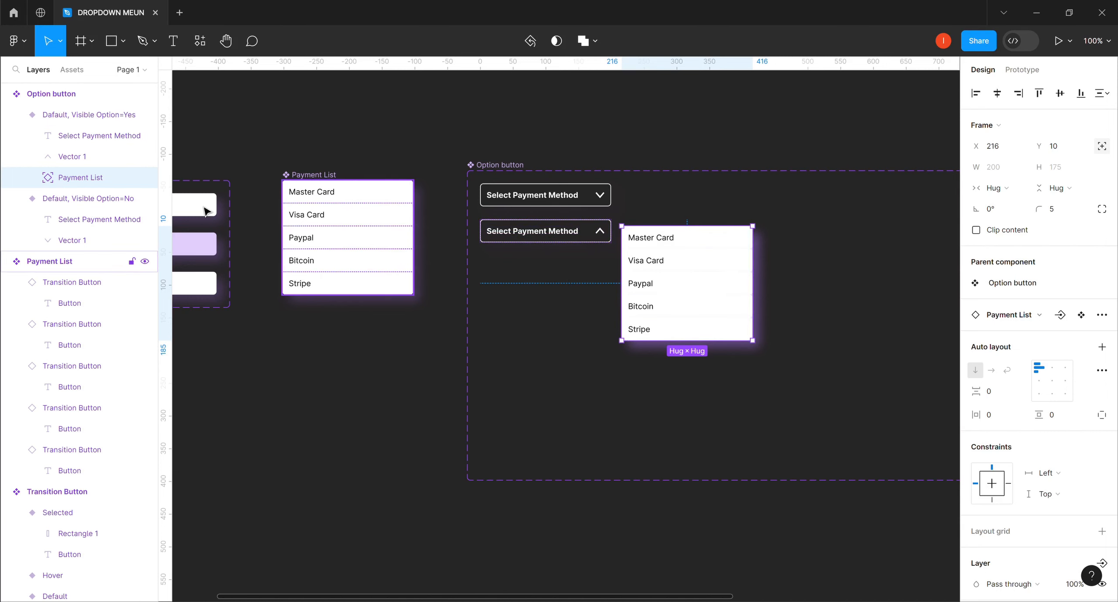
key(ctrl+z)
key(ctrl+z)
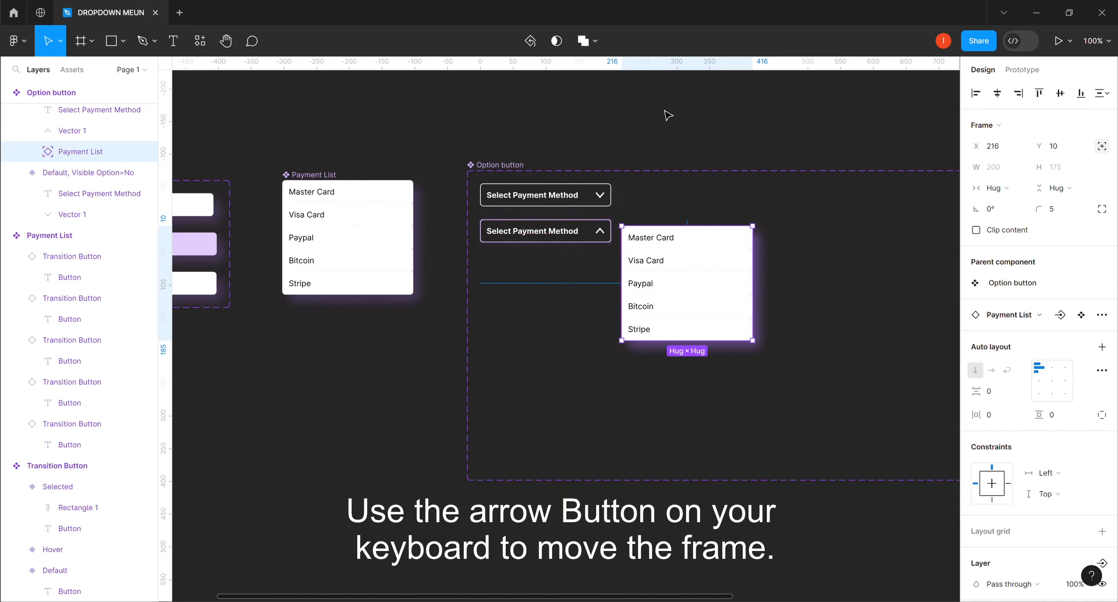
Step: Move the Payment List instance horizontally to X 1 so it lines up with the Select Payment Method button
key(Left)
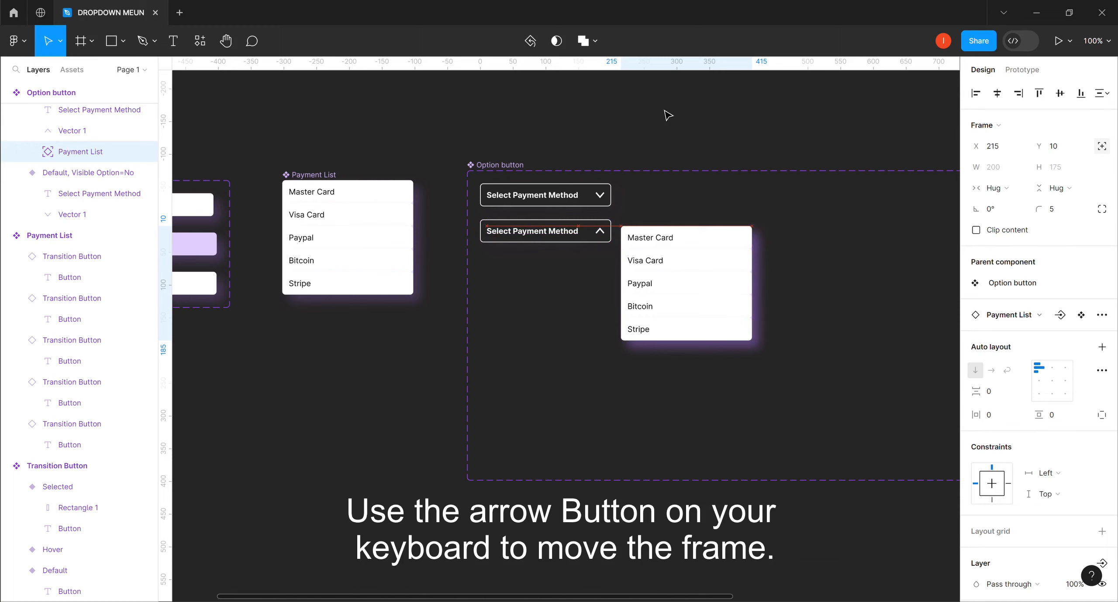
key(Left)
key(Left)
key(Left)
key(Left)
key(Left)
key(Left)
key(Left)
key(Left)
key(Left)
key(Left)
key(Left)
key(Left)
key(Left)
key(Left)
key(Left)
key(Left)
key(Left)
key(Left)
key(Left)
key(Left)
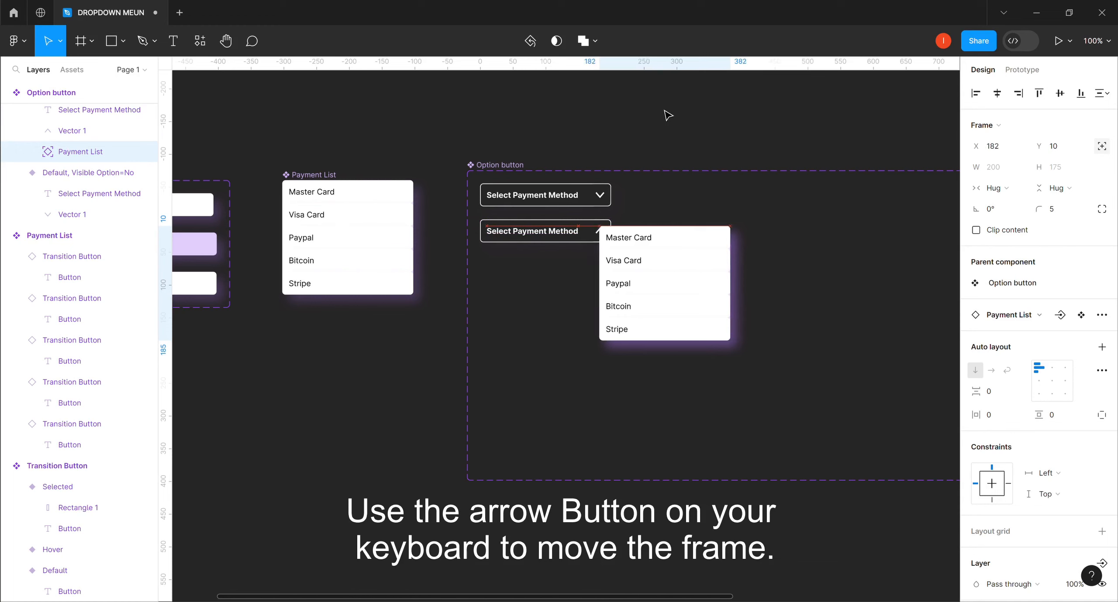
key(Left)
key(Left)
key(Left)
key(Left)
key(Left)
key(Left)
key(Left)
key(Left)
key(Left)
key(Left)
key(Left)
key(Left)
key(Left)
key(Left)
key(Left)
key(Left)
key(Left)
key(Left)
key(Left)
key(Left)
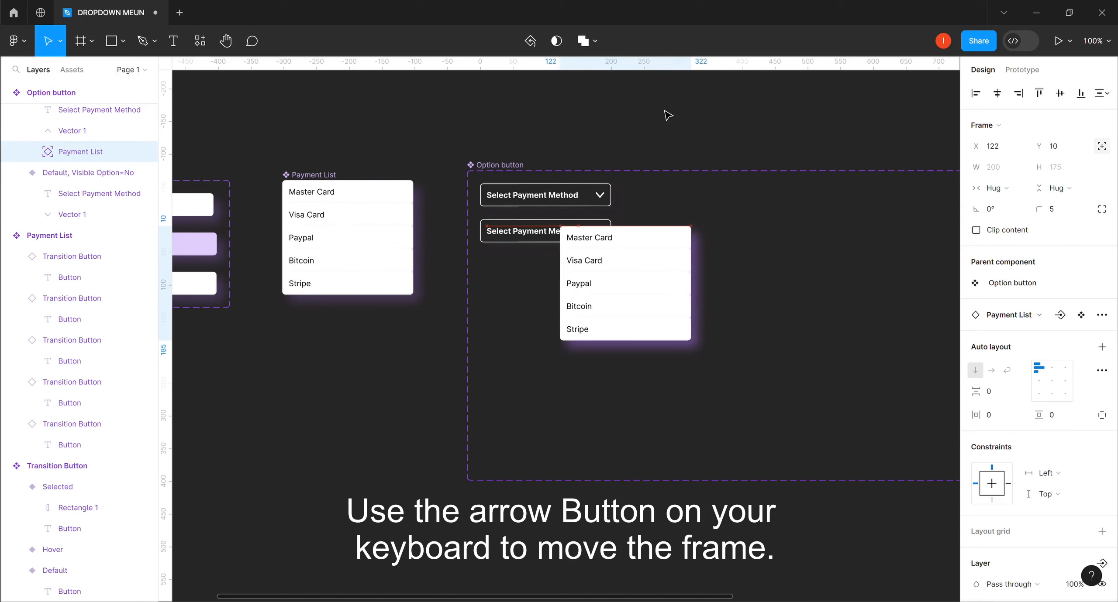
key(Left)
key(Left)
key(Left)
key(Left)
key(Left)
key(Left)
key(Left)
key(Left)
key(Left)
key(Left)
key(Left)
key(Left)
key(Left)
key(Left)
key(Left)
key(Left)
key(Left)
key(Left)
key(Left)
key(Left)
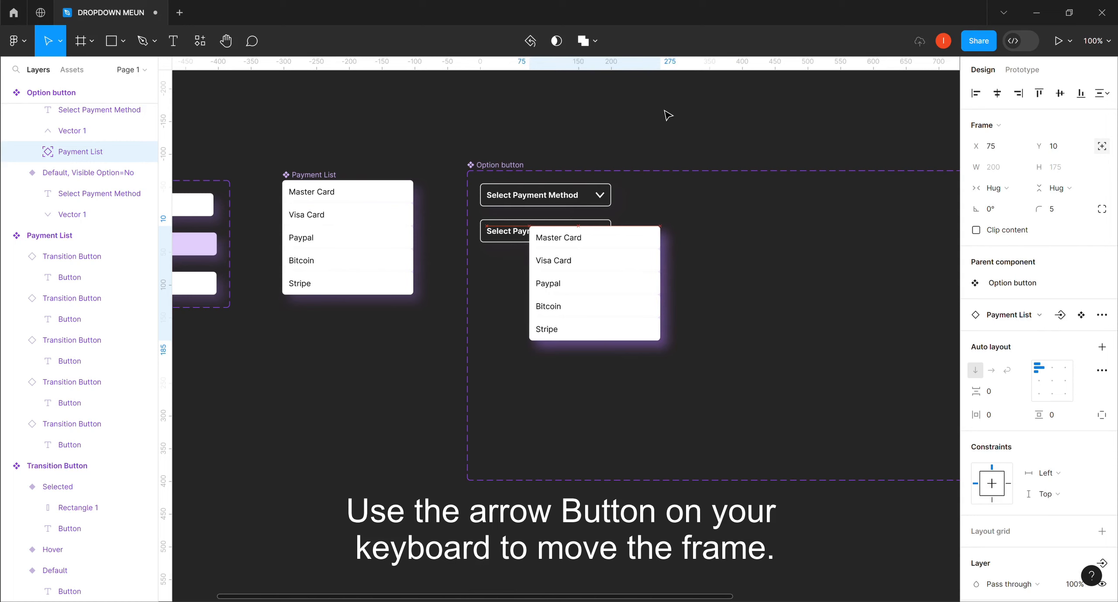
key(Left)
key(Left)
key(Left)
key(Left)
key(Left)
key(Left)
key(Left)
key(Left)
key(Left)
key(Left)
key(Left)
key(Left)
key(Left)
key(Left)
key(Left)
key(Left)
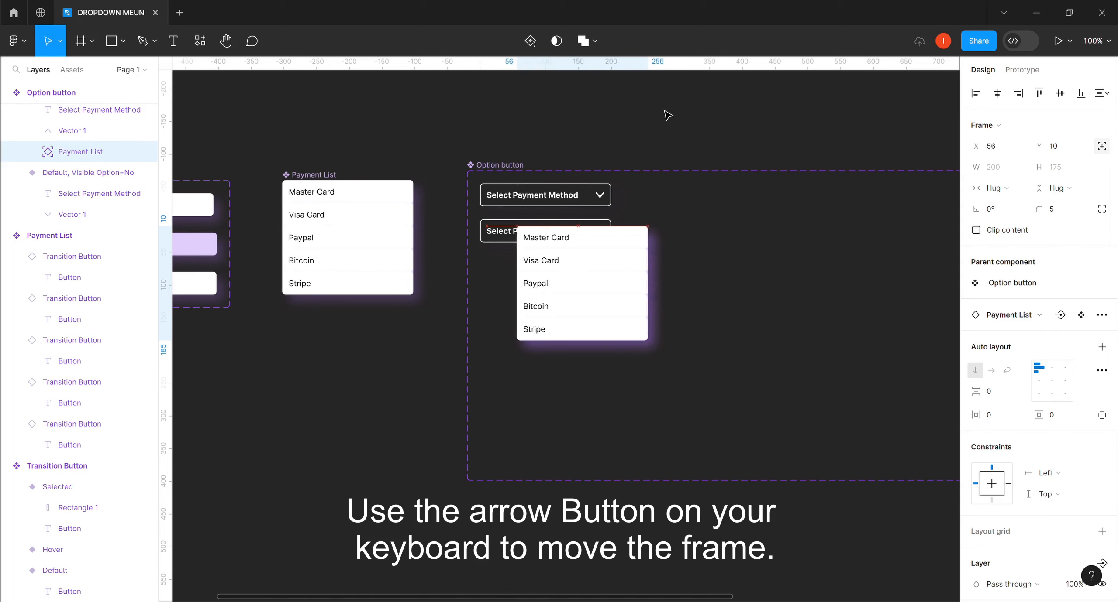
key(Left)
key(Left)
key(Left)
key(Left)
key(Left)
key(Left)
key(Left)
key(Left)
key(Left)
key(Left)
key(Left)
key(Left)
key(Left)
key(Left)
key(Left)
key(Left)
key(Left)
key(Left)
key(Left)
key(Left)
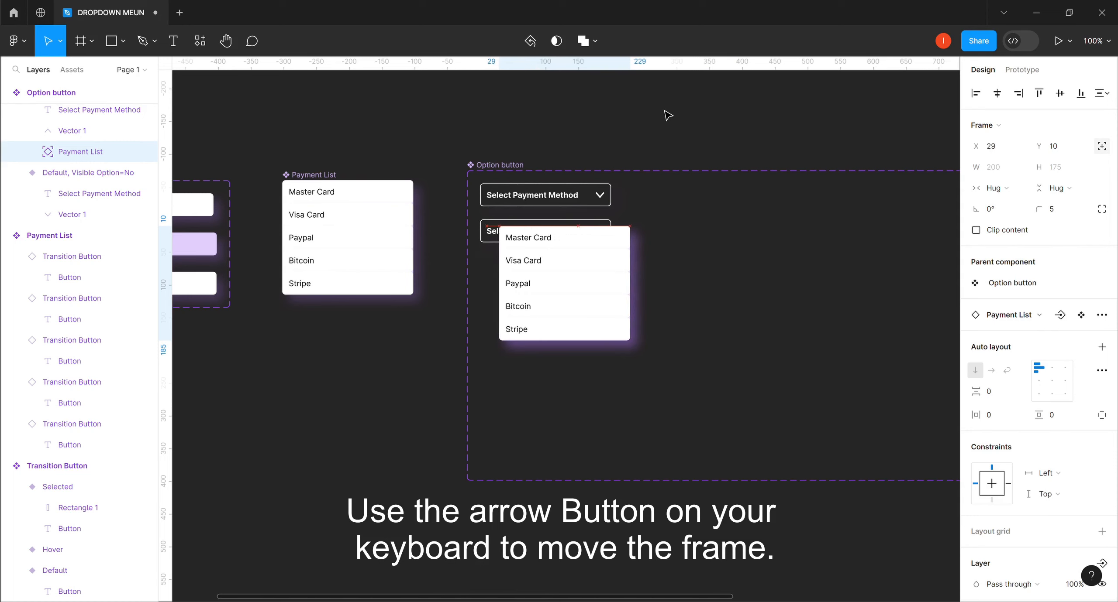
key(Left)
key(Left)
key(Left)
key(Left)
key(Left)
key(Left)
key(Left)
key(Left)
key(Left)
key(Left)
key(Left)
key(Left)
key(Left)
key(Left)
key(Left)
key(Left)
key(Left)
key(Left)
key(Left)
key(Left)
key(Left)
key(Left)
key(Left)
key(Left)
key(Left)
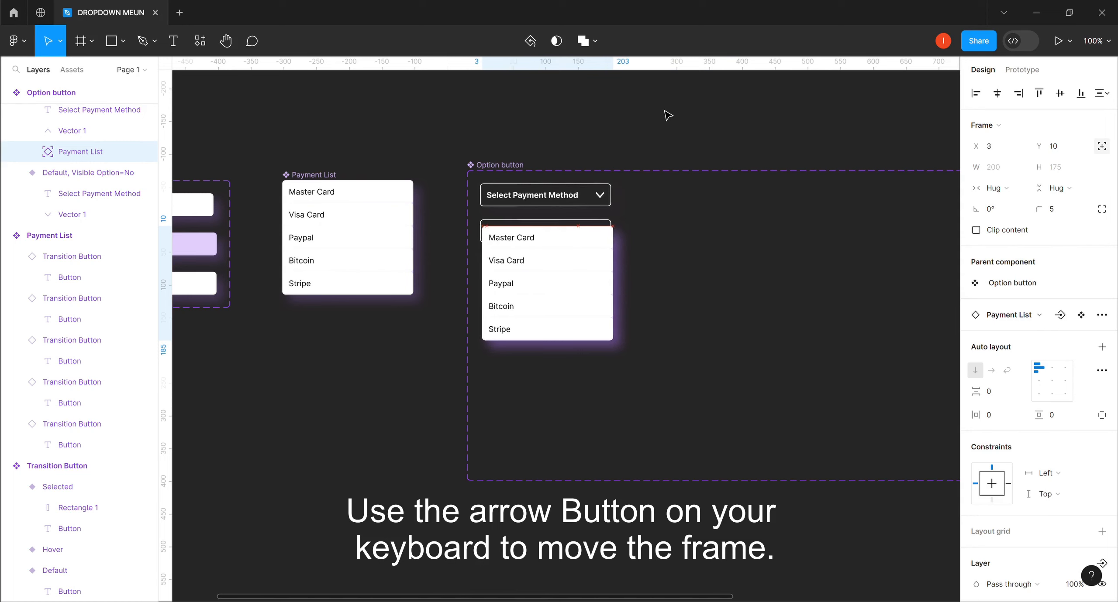
key(Left)
key(Left)
key(Left)
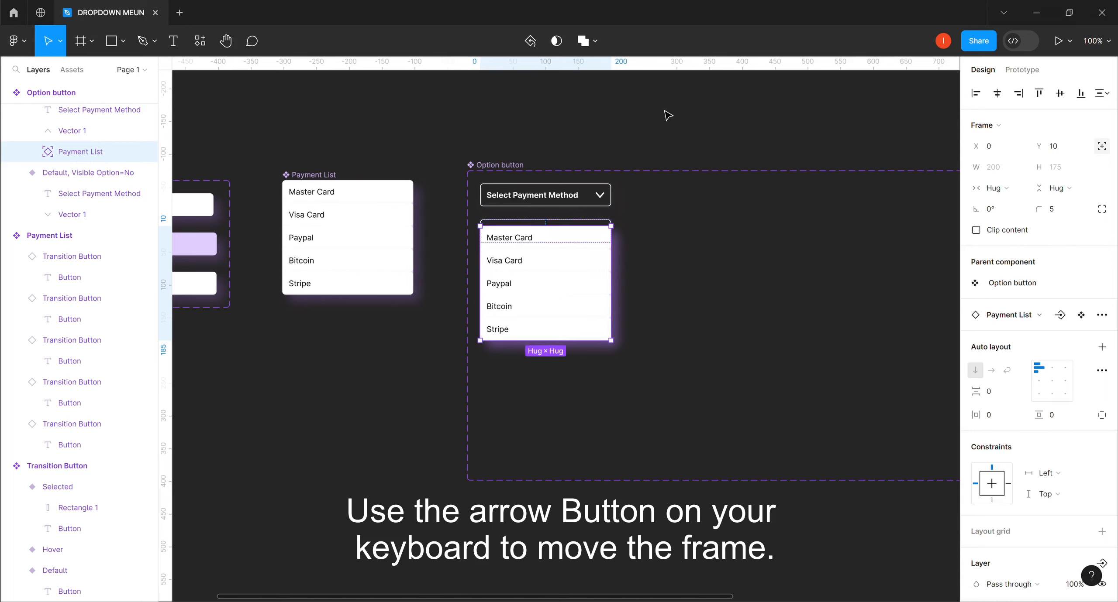
key(Right)
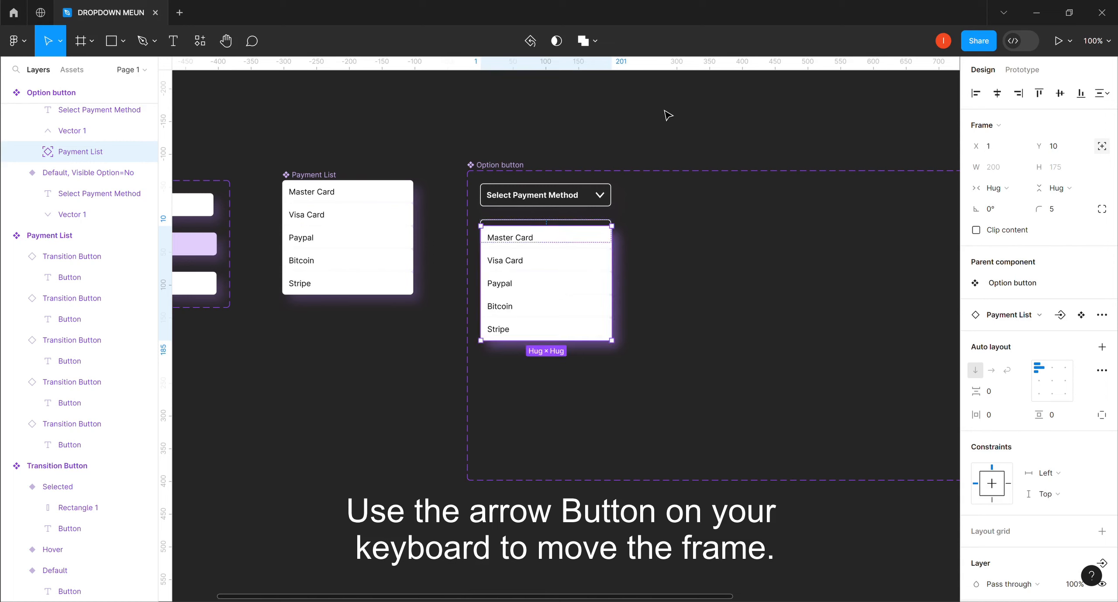
Step: Move the Payment List instance down to Y 40, just below the open Select Payment Method button
key(Down)
key(Down)
key(Down)
key(Down)
key(Down)
key(Down)
key(Down)
key(Down)
key(Down)
key(Down)
key(Down)
key(Down)
key(Down)
key(Down)
key(Down)
key(Down)
key(Down)
key(Down)
key(Down)
key(Down)
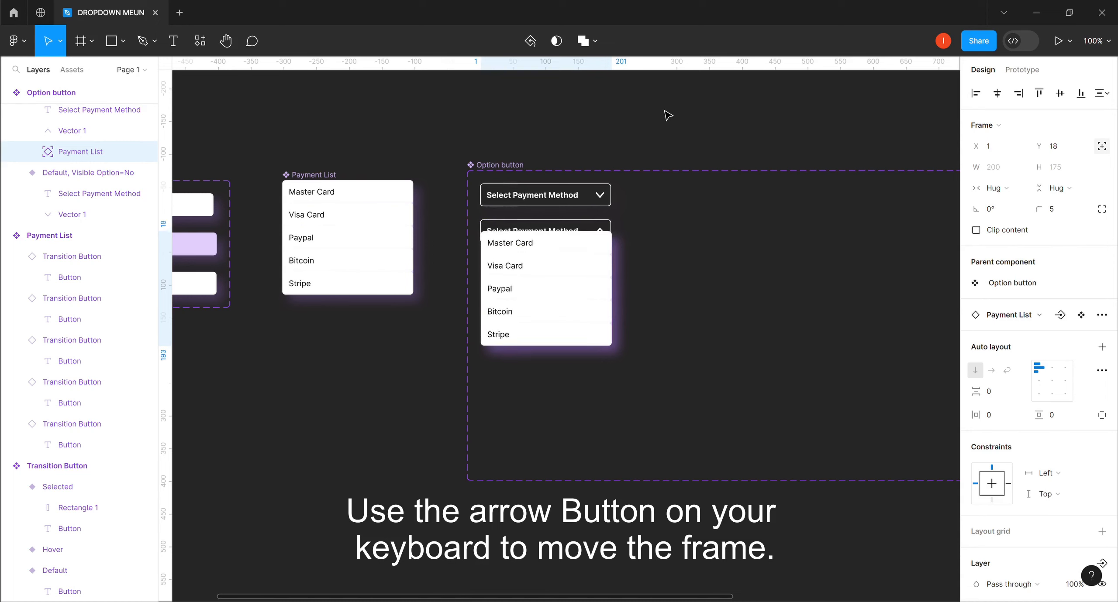
key(Down)
key(Down)
key(Down)
key(Down)
key(Down)
key(Down)
key(Down)
key(Down)
key(Down)
key(Down)
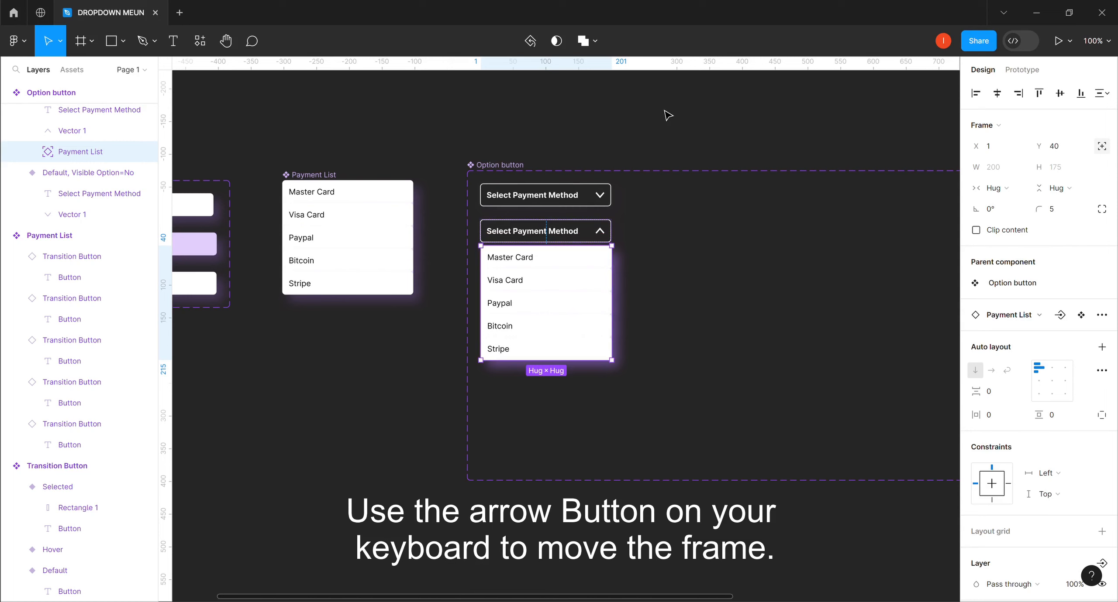
Step: Nudge the Payment List instance up to Y 39 in the open Option button variant
key(Up)
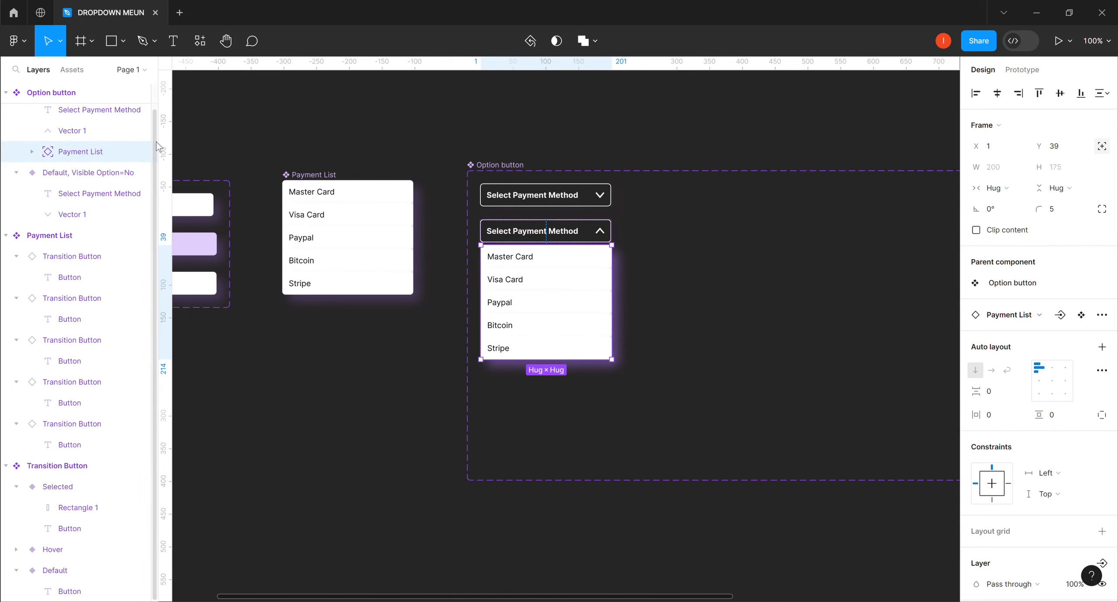
scroll(131, 144, up, 2)
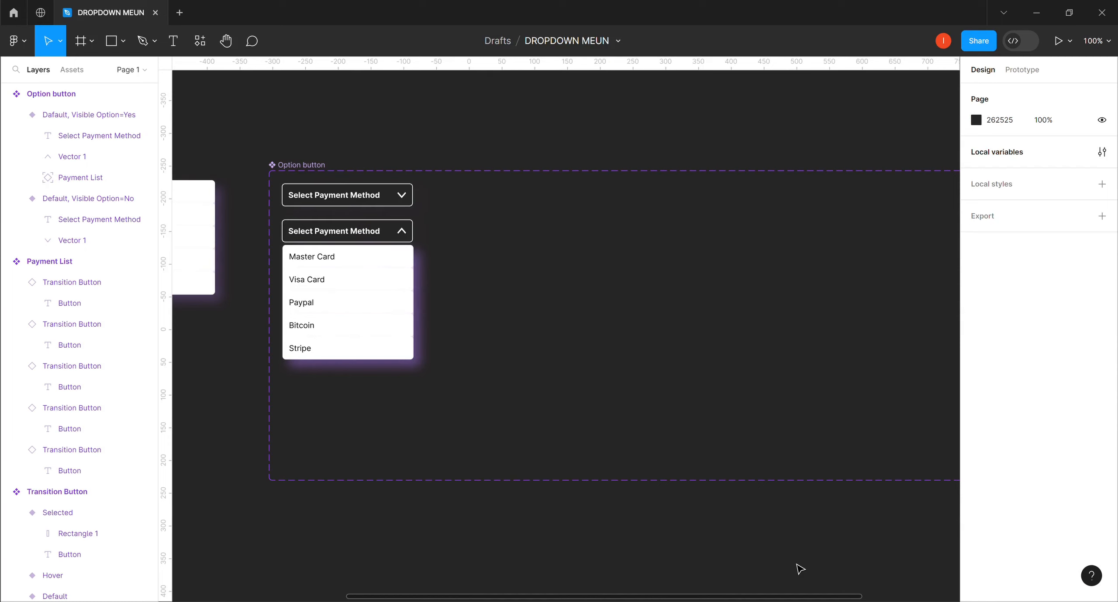
Step: Duplicate the closed Select Payment Method variant and place the copy beside it at X 263, Y 20
click(357, 196)
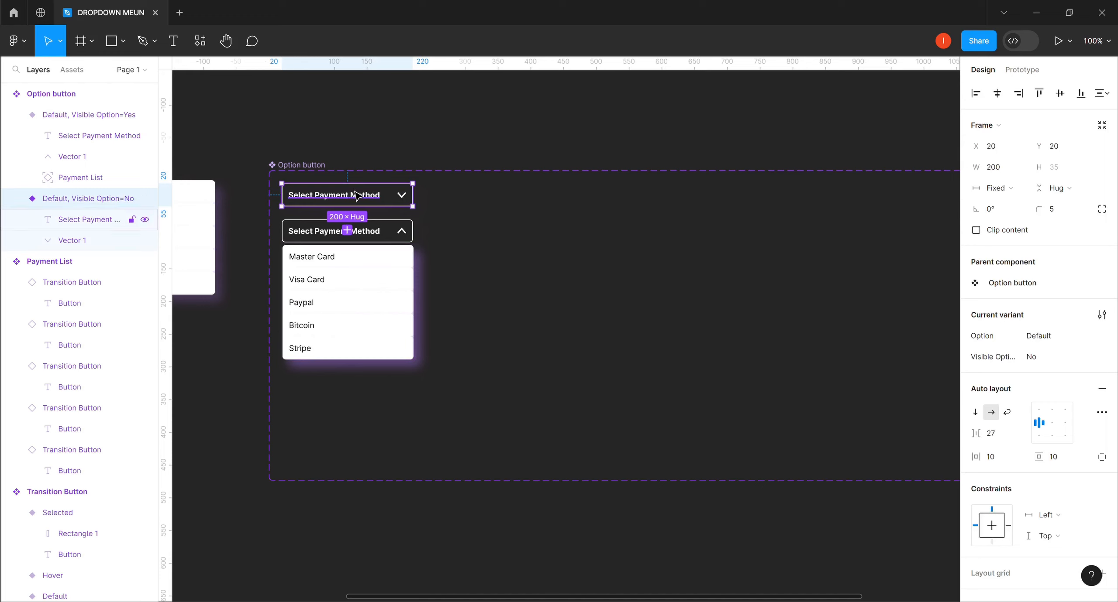
key(ctrl+d)
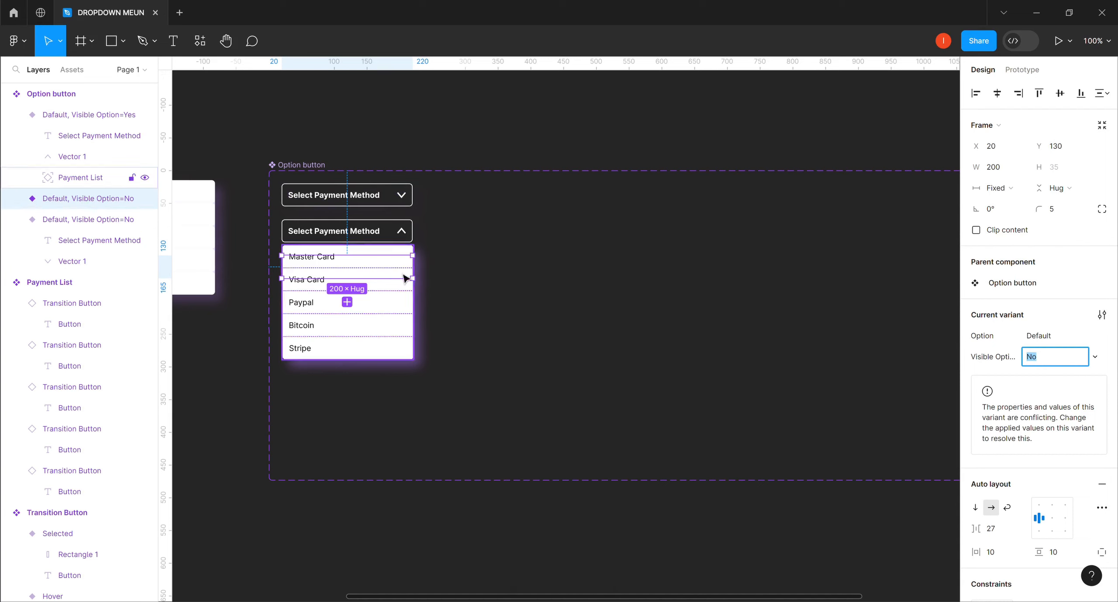
key(Right)
drag(402, 266, 548, 200)
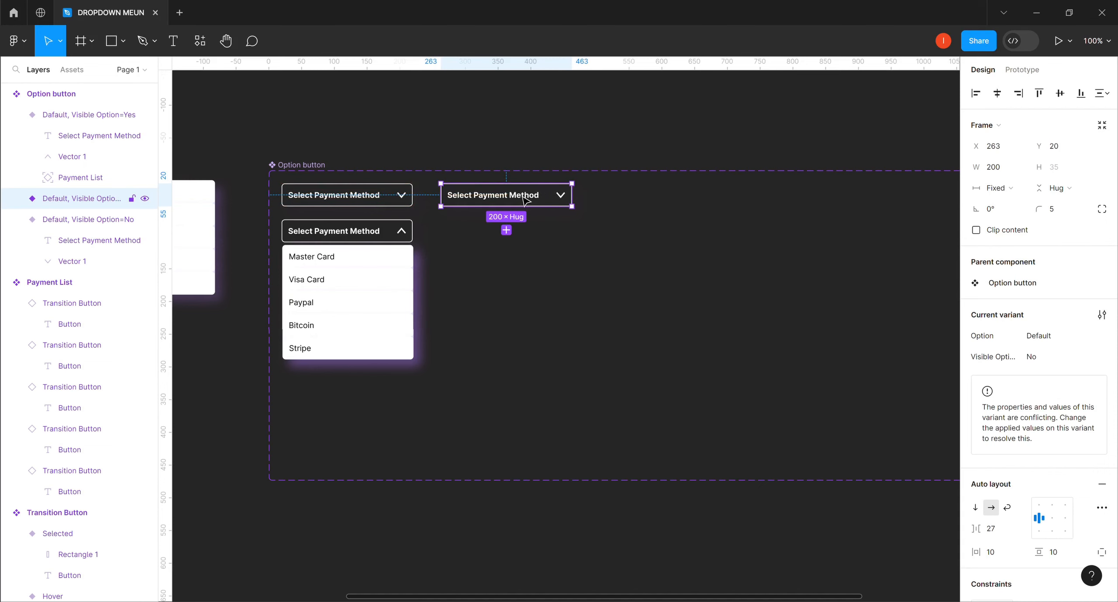
Step: Apply the Payment 1 (Master Card) text variable to the label of the duplicated variant
double_click(524, 200)
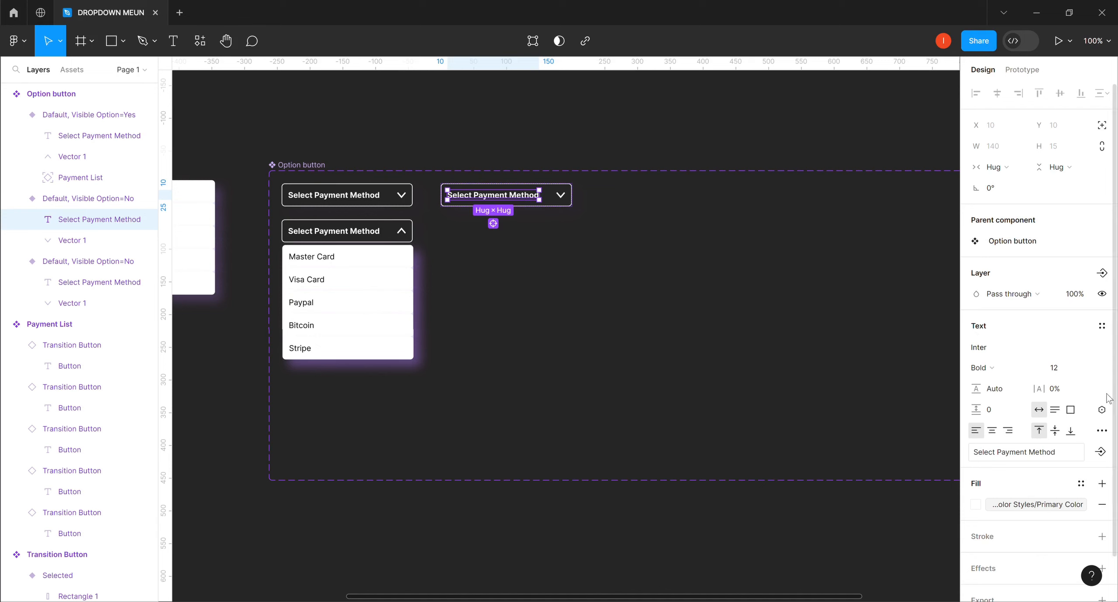
click(1101, 411)
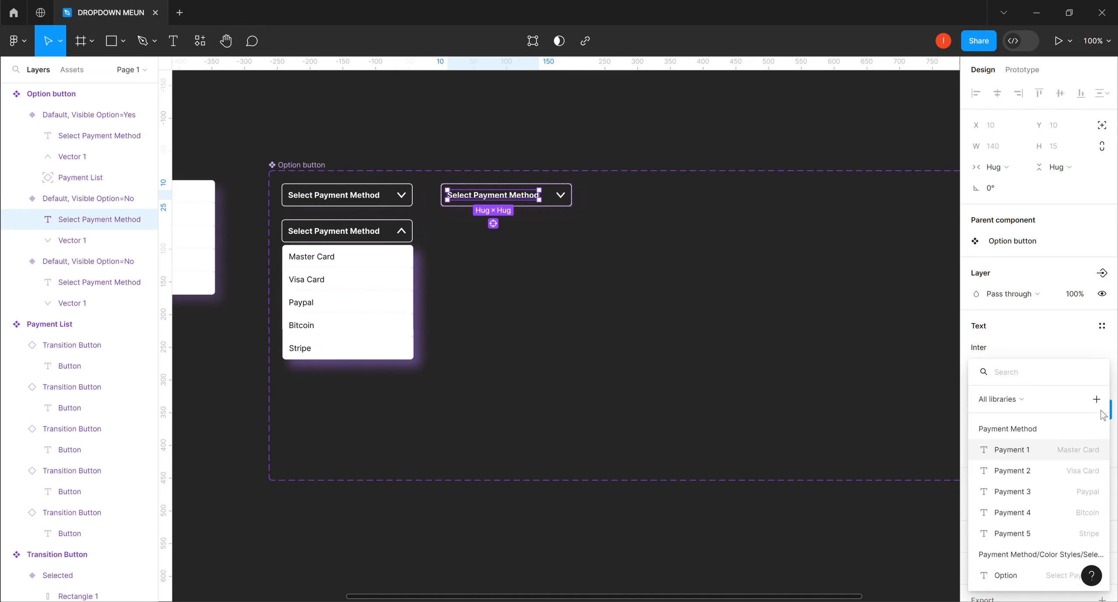
click(1038, 454)
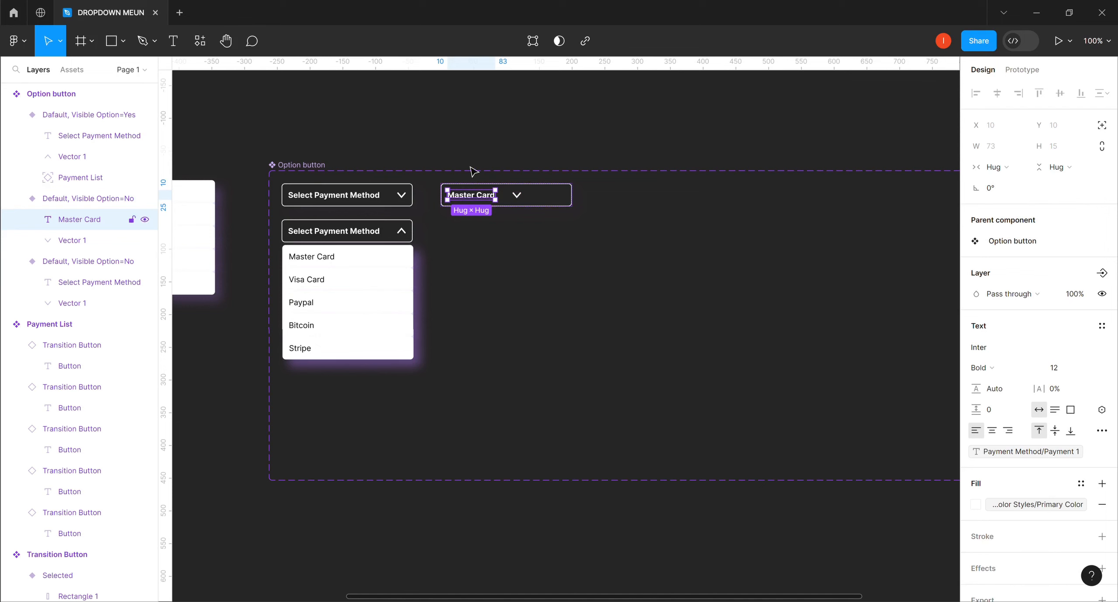
key(Escape)
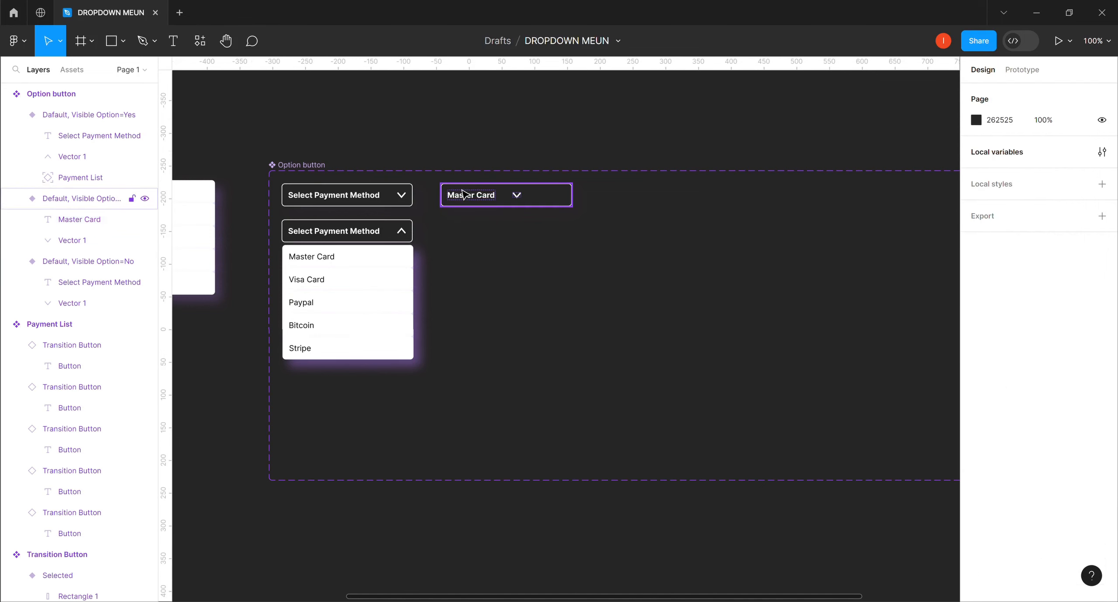
Step: Set the Master Card variant's horizontal gap between items to 94 so the arrow sits at the right end
click(463, 193)
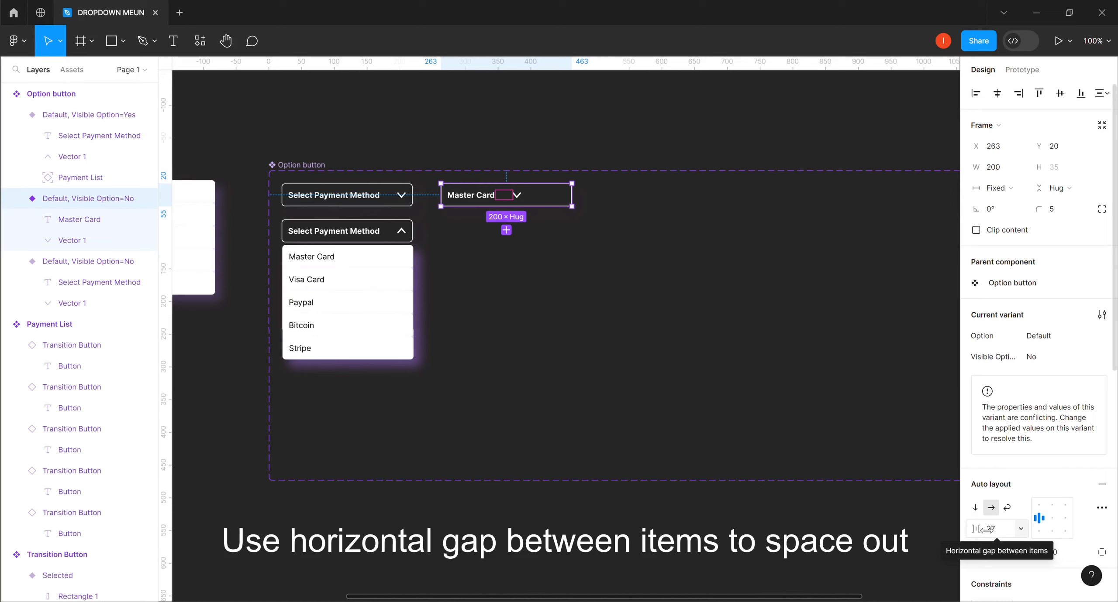
drag(986, 530, 1065, 526)
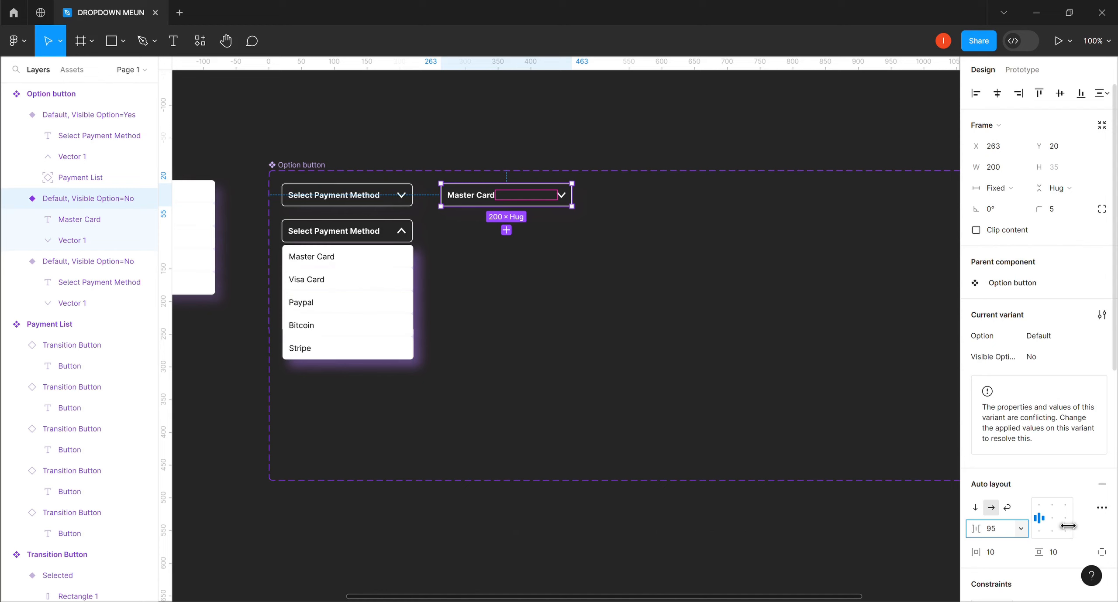
drag(1067, 526, 1066, 527)
click(491, 144)
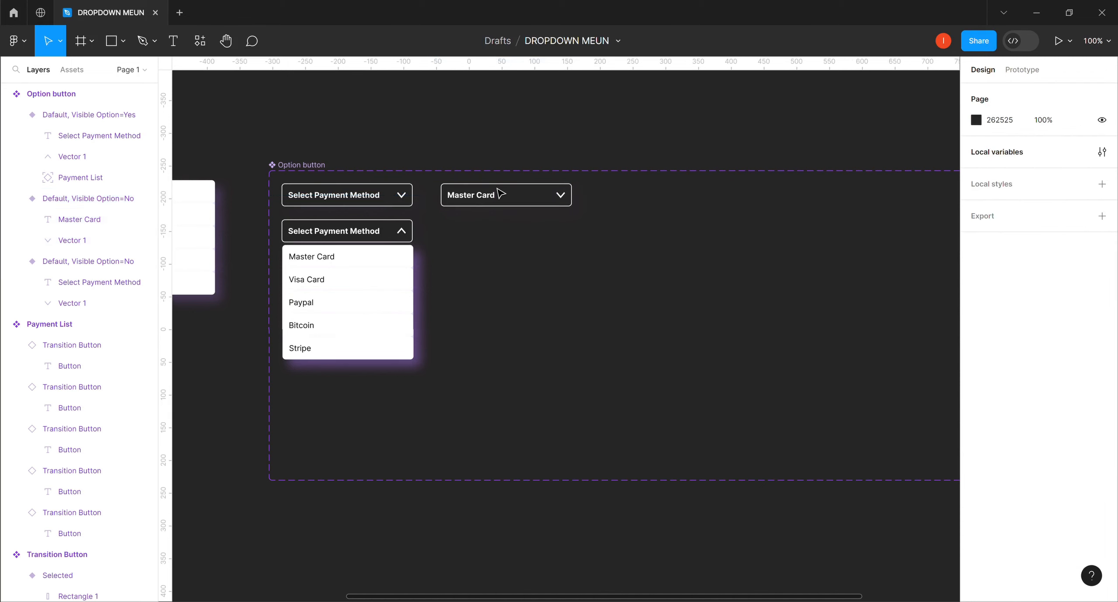
Step: Duplicate the Master Card variant and place the copy in the same row at X 500, Y 20
click(501, 196)
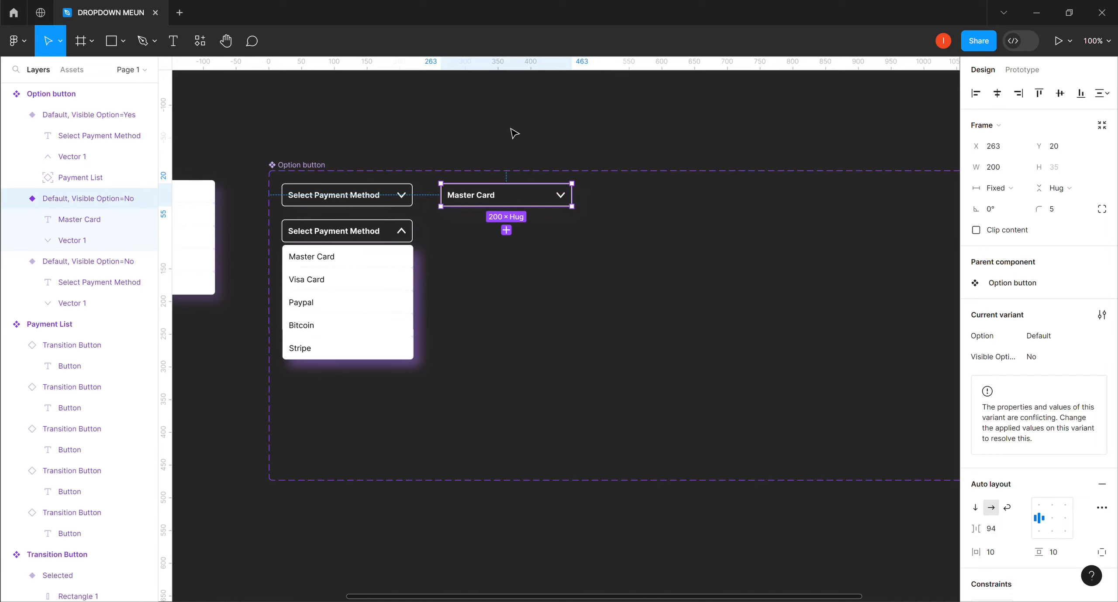
key(ctrl+d)
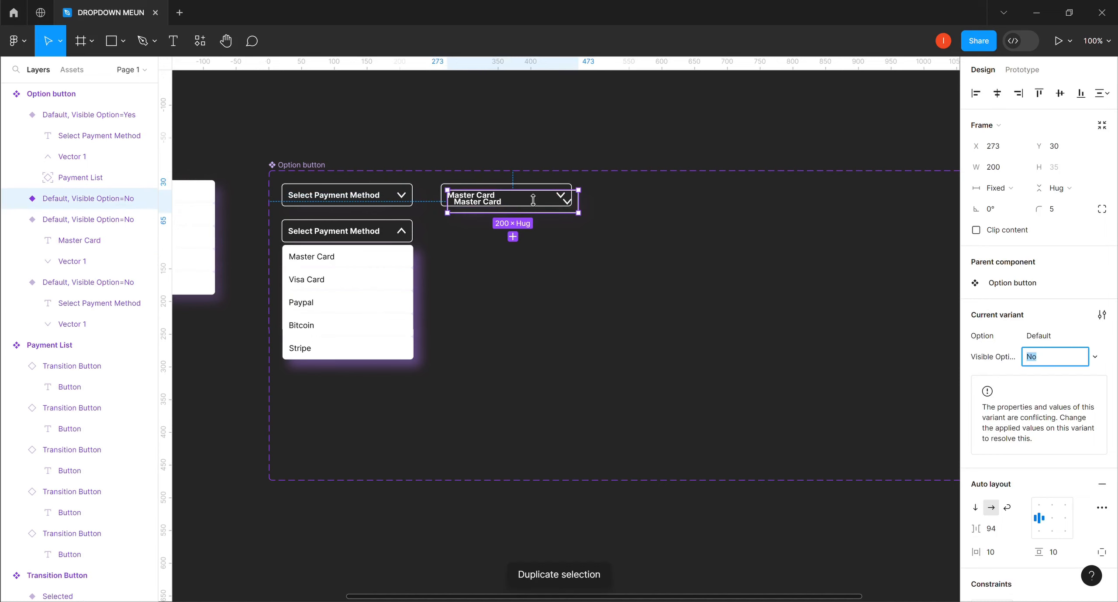
drag(531, 207, 679, 202)
Step: Apply the Payment 2 (Visa Card) variable to the new copy's label and set its horizontal gap to 112
double_click(639, 202)
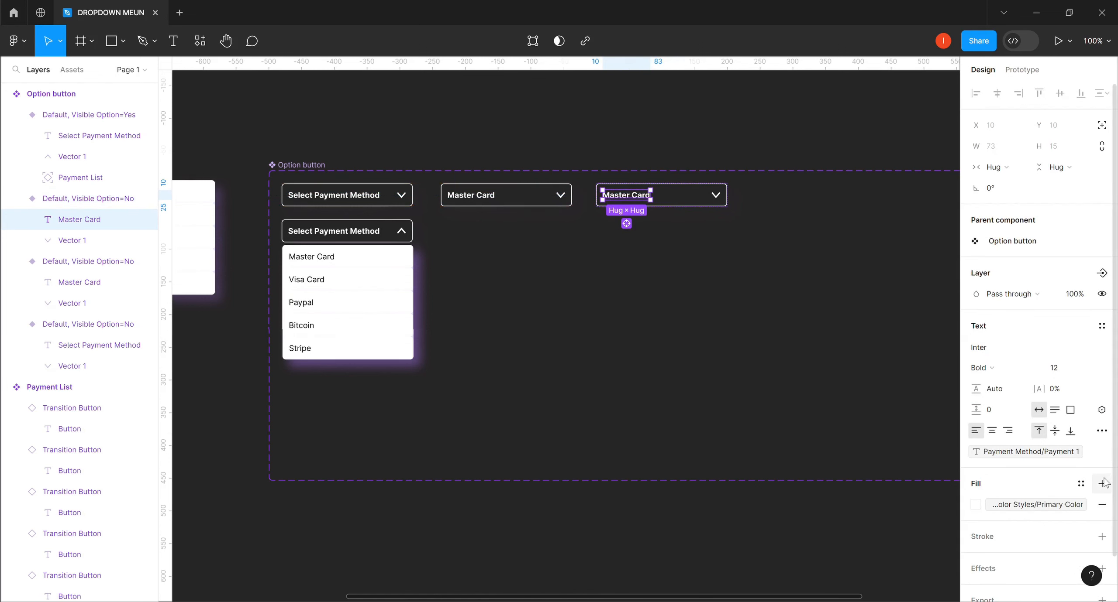
click(1101, 410)
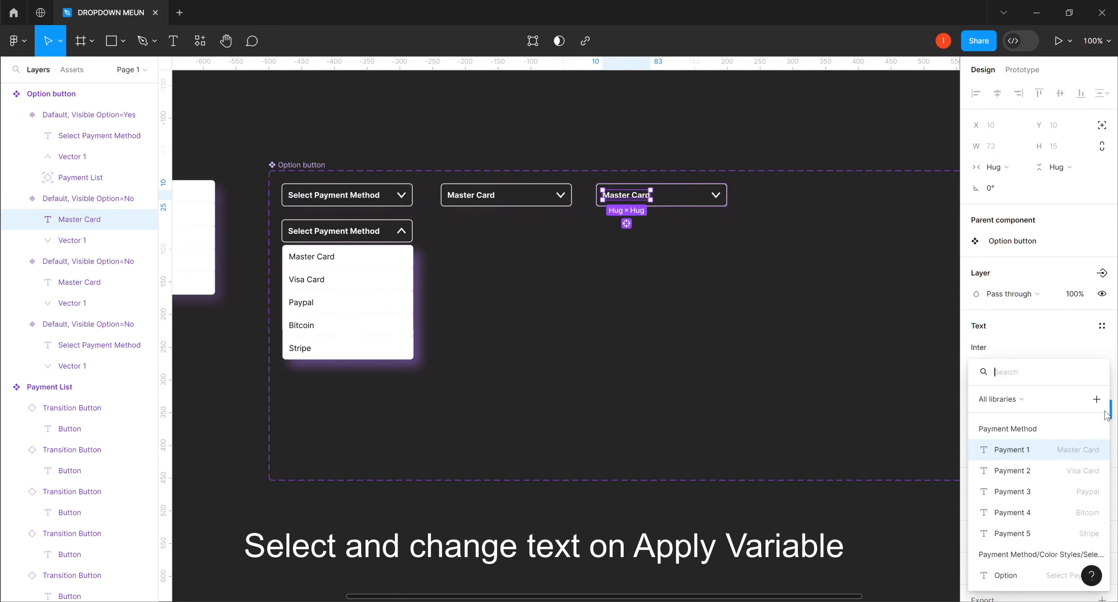
click(1026, 472)
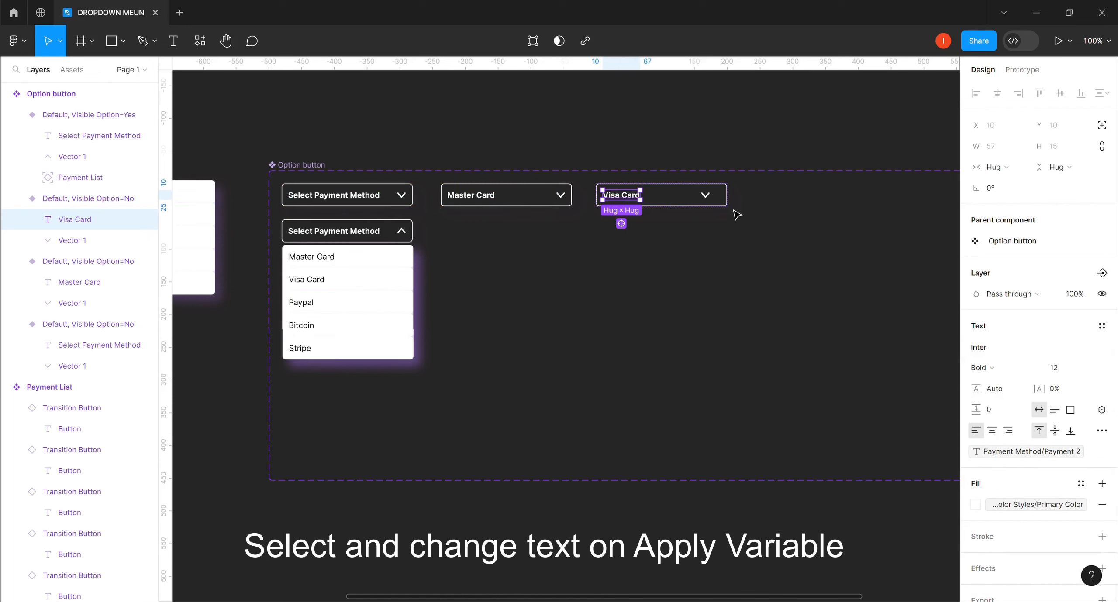
click(690, 192)
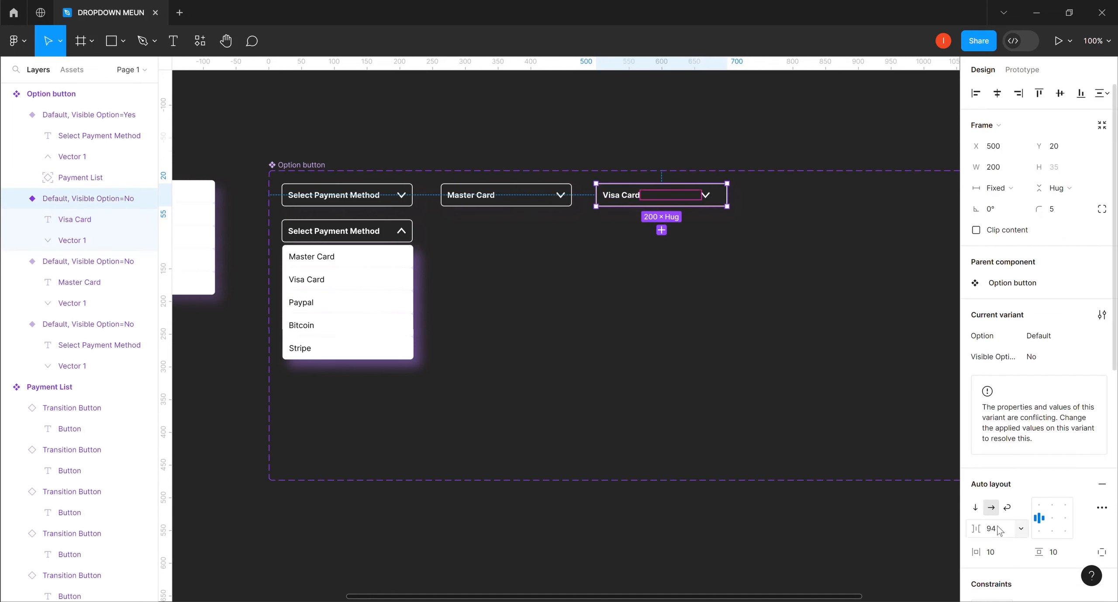
drag(999, 530, 1004, 530)
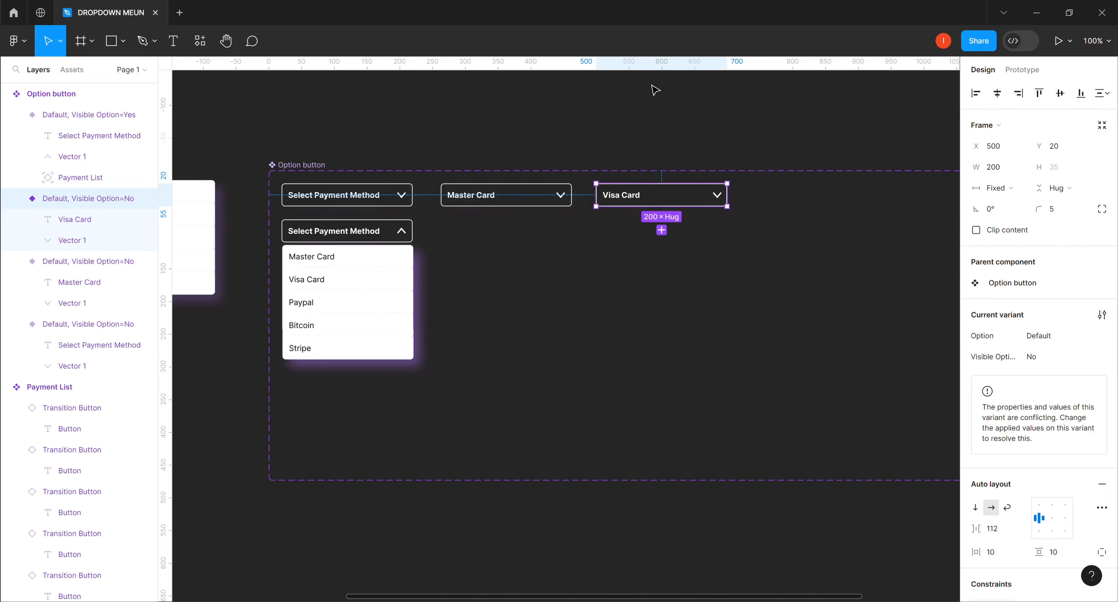
Step: Duplicate the Visa Card variant and place the copy in the same row at X 724, Y 20
key(ctrl+d)
drag(723, 206, 838, 203)
drag(831, 197, 833, 200)
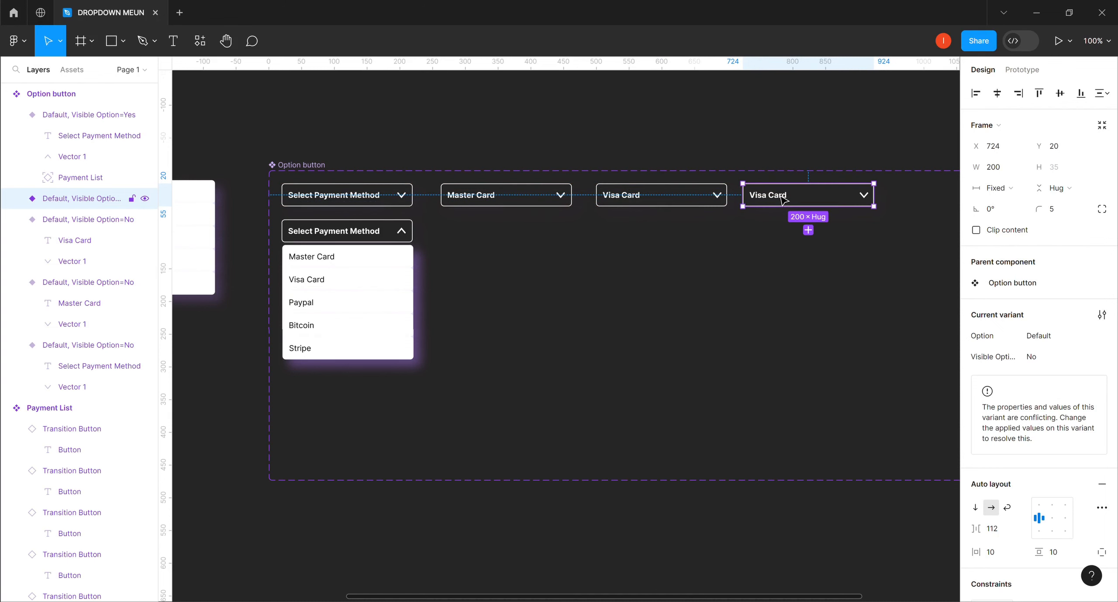
Step: Apply the Payment 3 (Paypal) variable to the second Visa Card variant's label and set its horizontal gap to 129
double_click(781, 200)
key(Return)
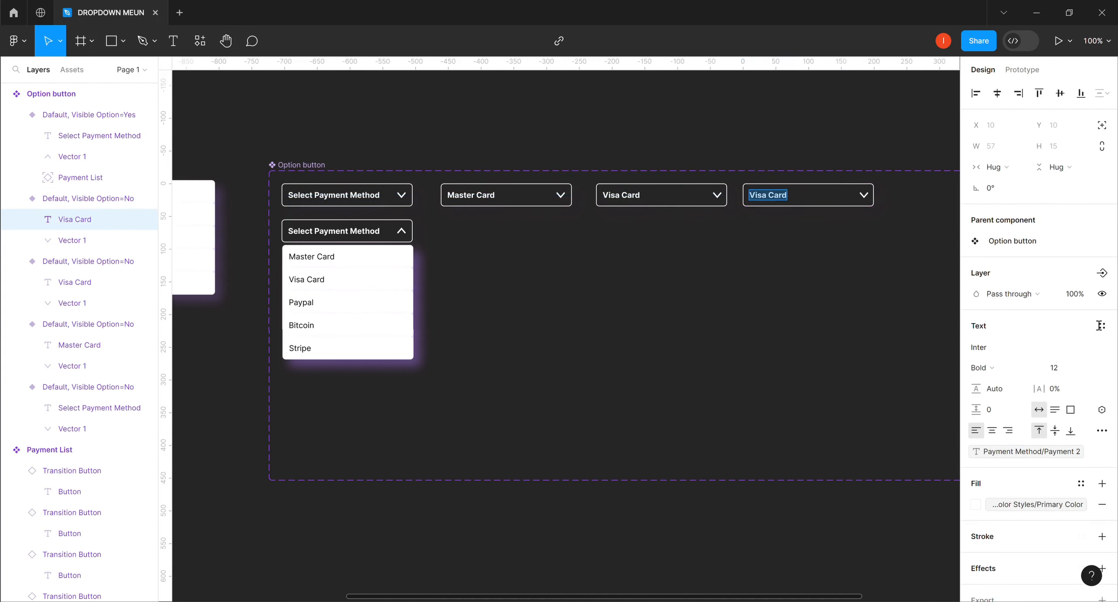
click(1102, 411)
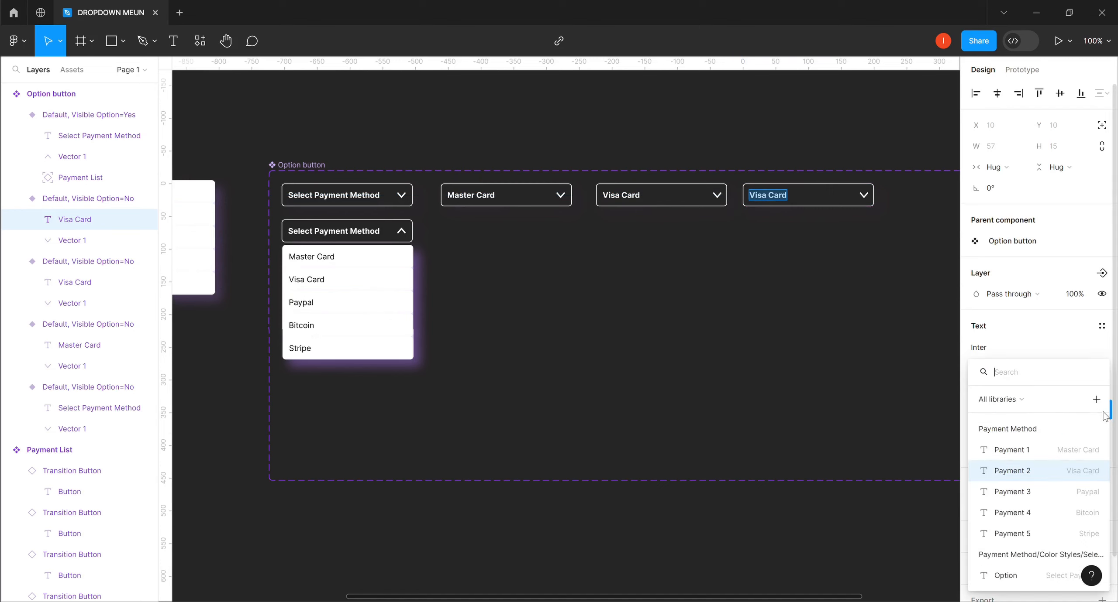
click(1029, 496)
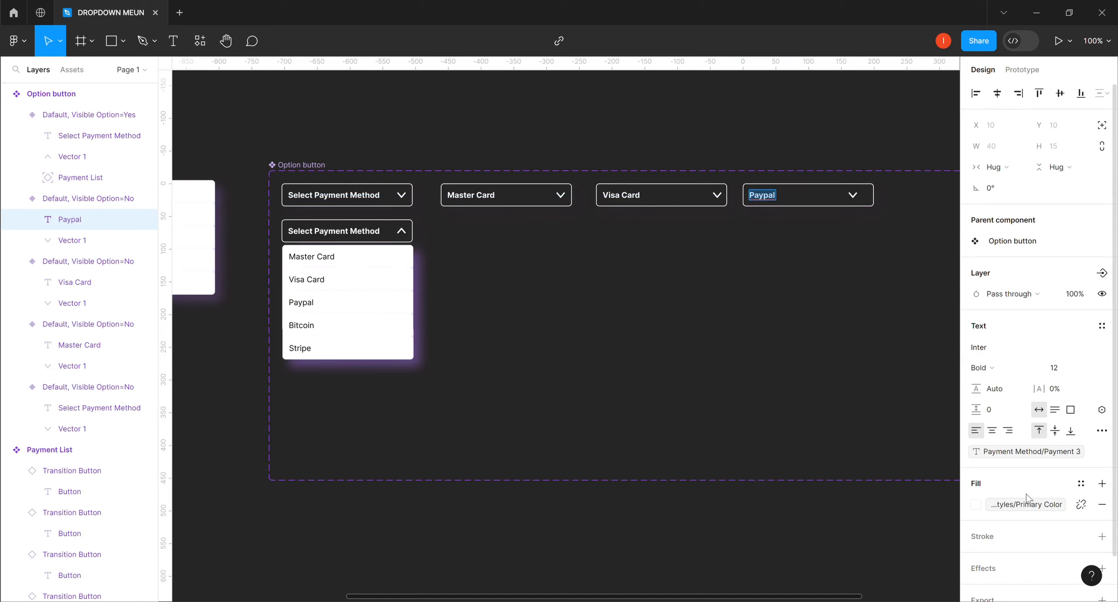
drag(725, 599, 820, 599)
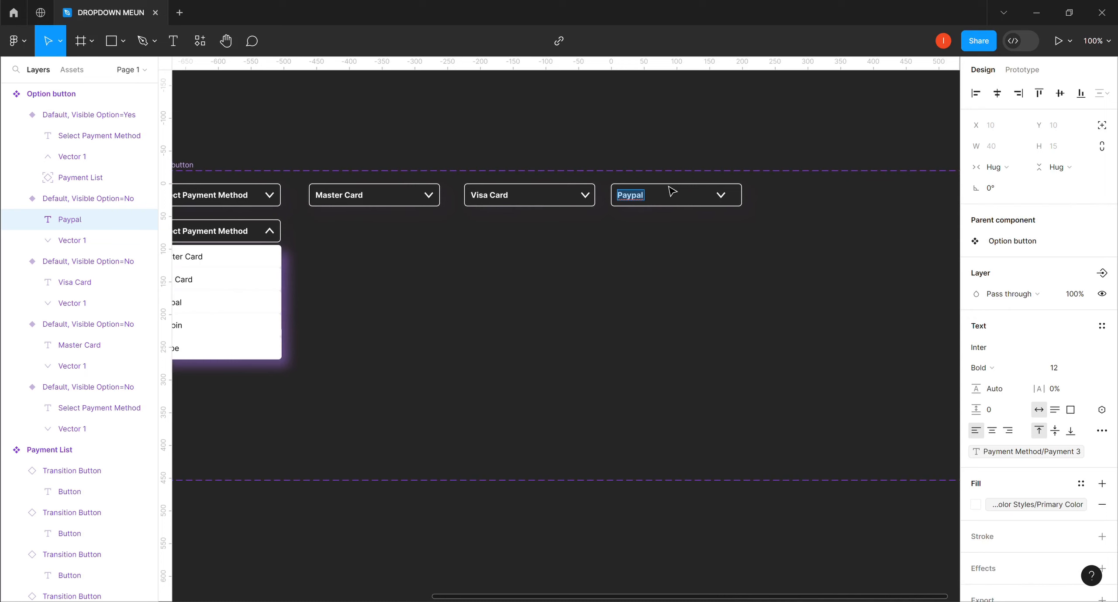
key(Escape)
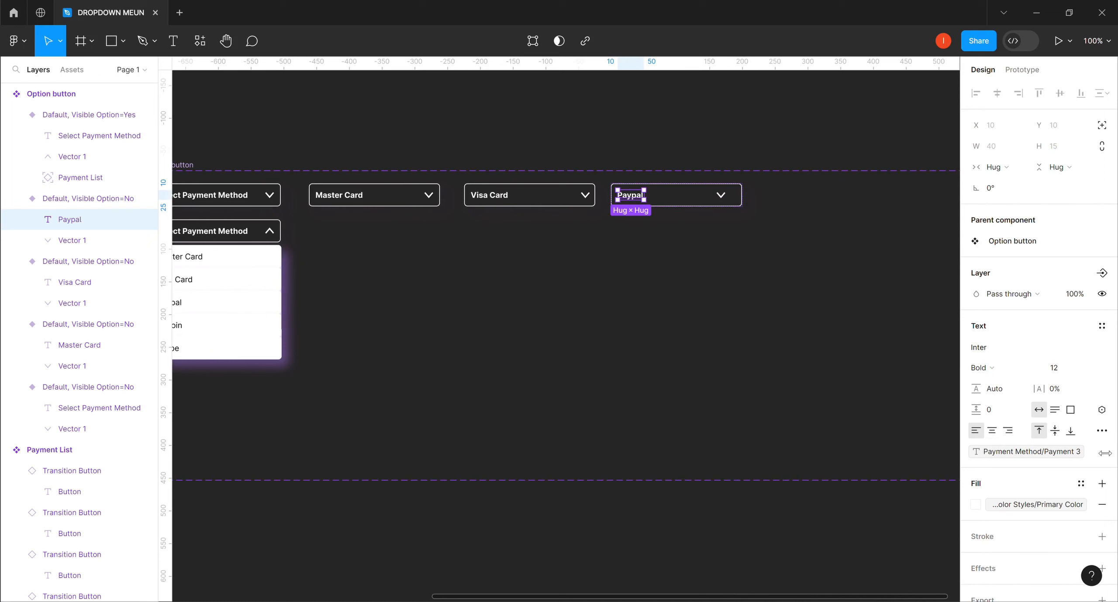
click(664, 192)
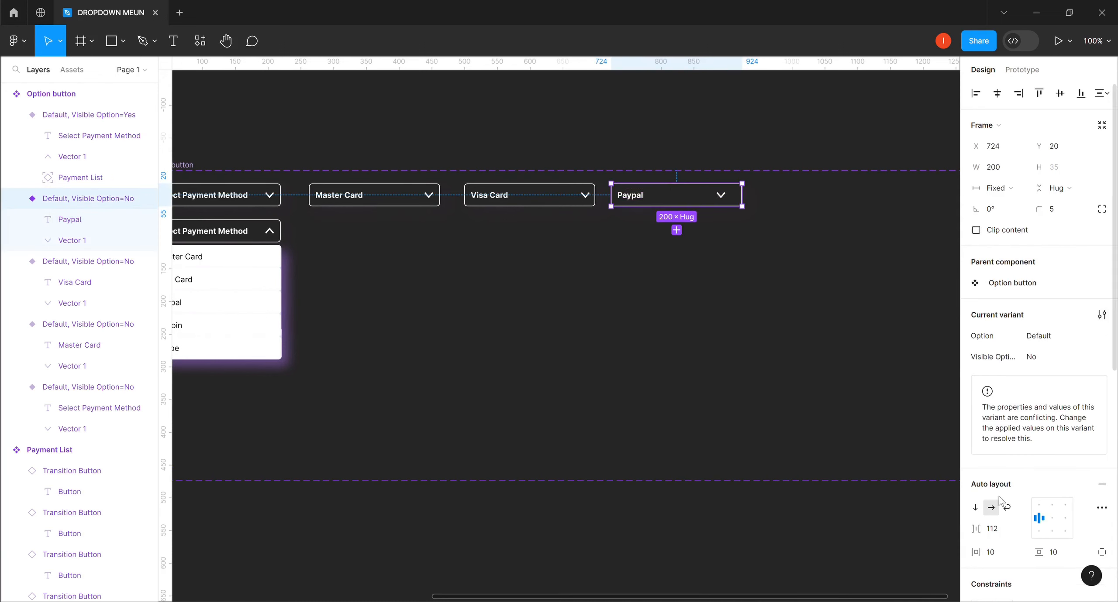
drag(979, 528, 1002, 532)
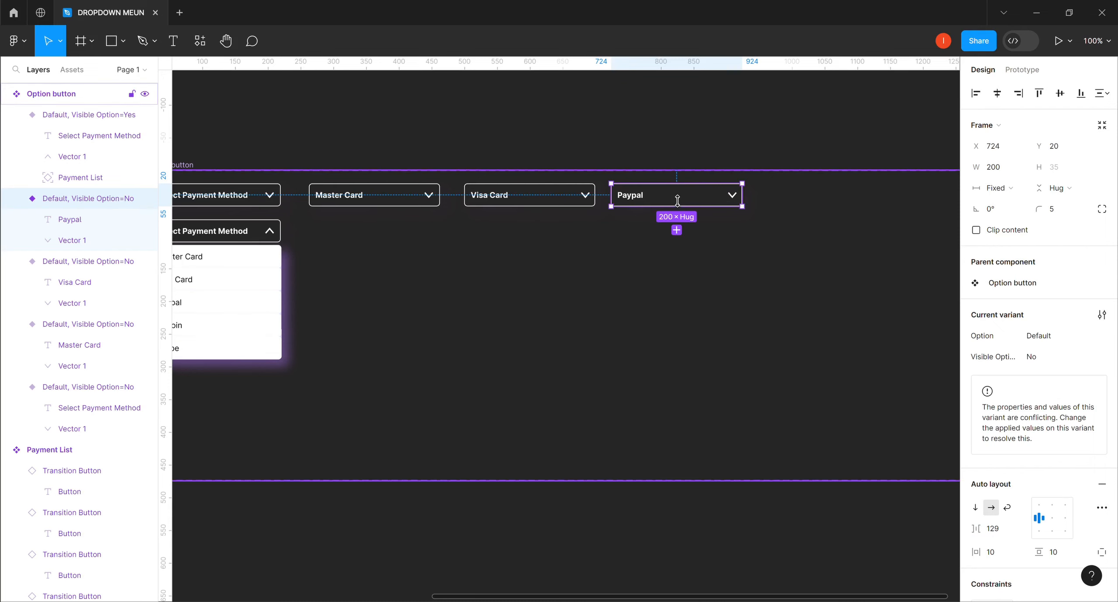
Step: Duplicate the Paypal variant to X 948, Y 20 and apply the Payment 4 (Bitcoin) variable to the copy's label
key(ctrl+d)
drag(678, 206, 814, 198)
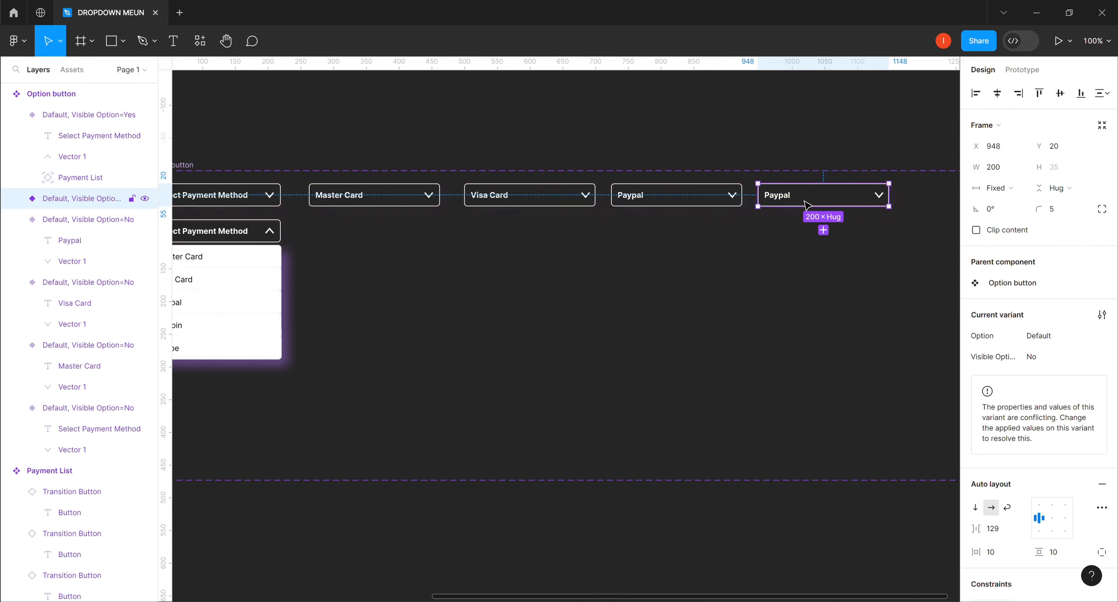
double_click(788, 200)
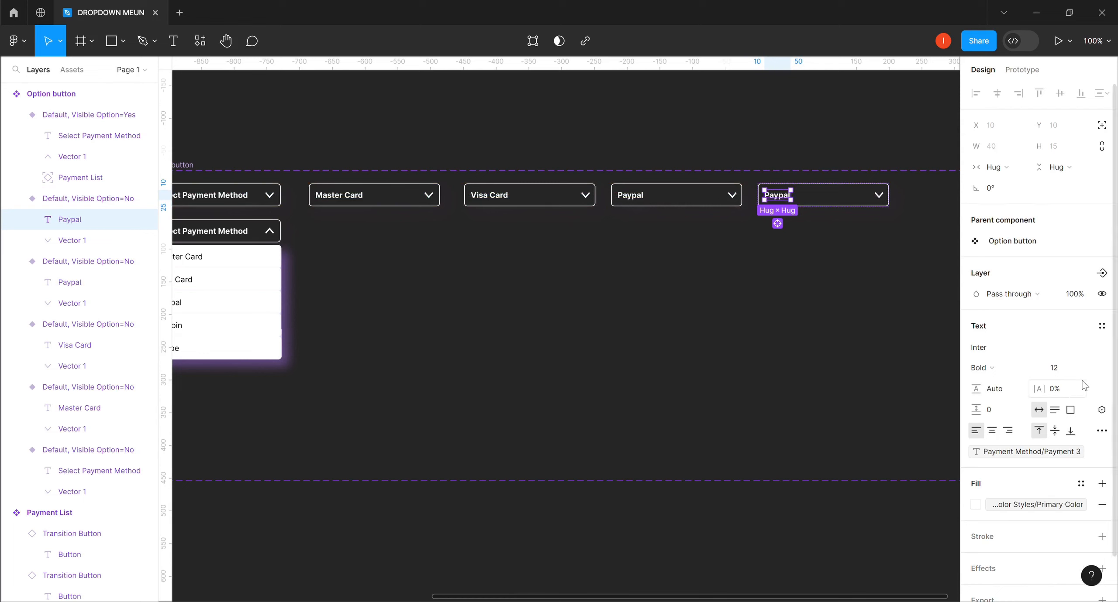
click(1102, 413)
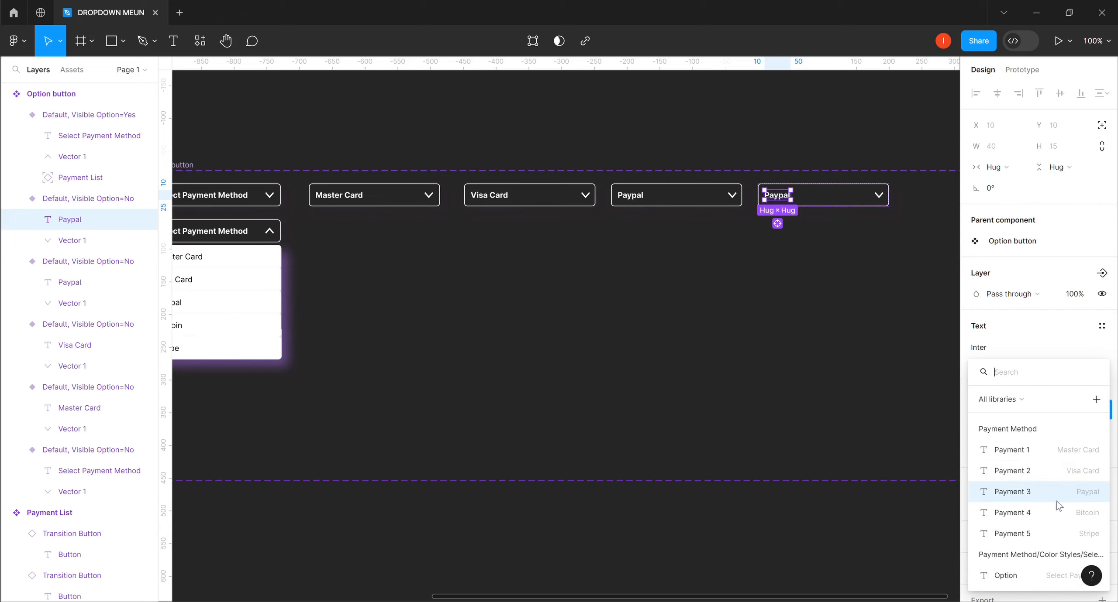
click(1030, 513)
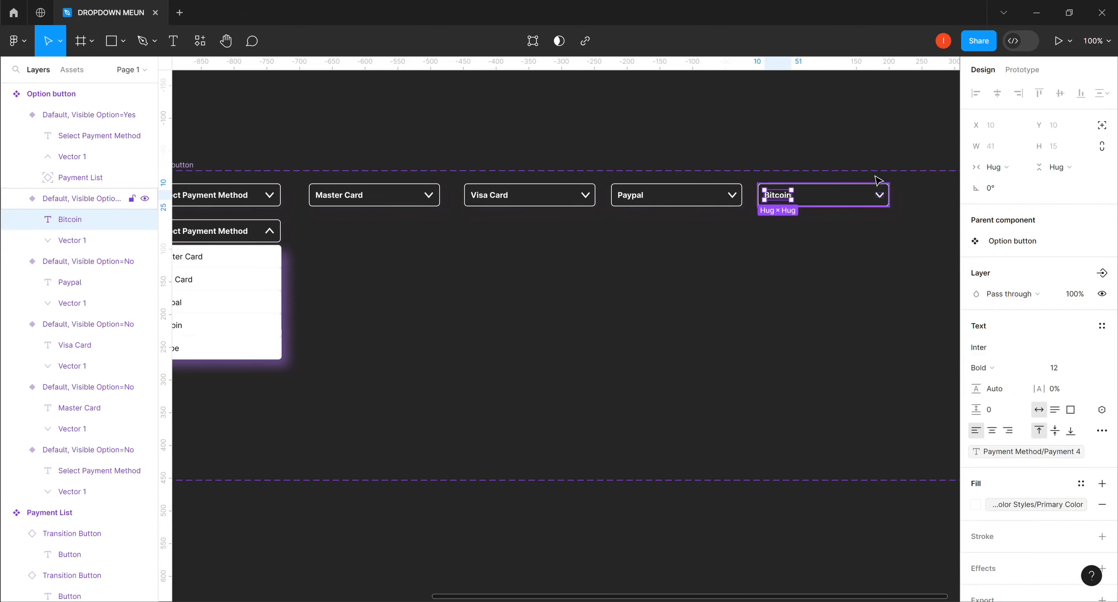
Step: Duplicate the Bitcoin variant inside the Option button component set
click(877, 192)
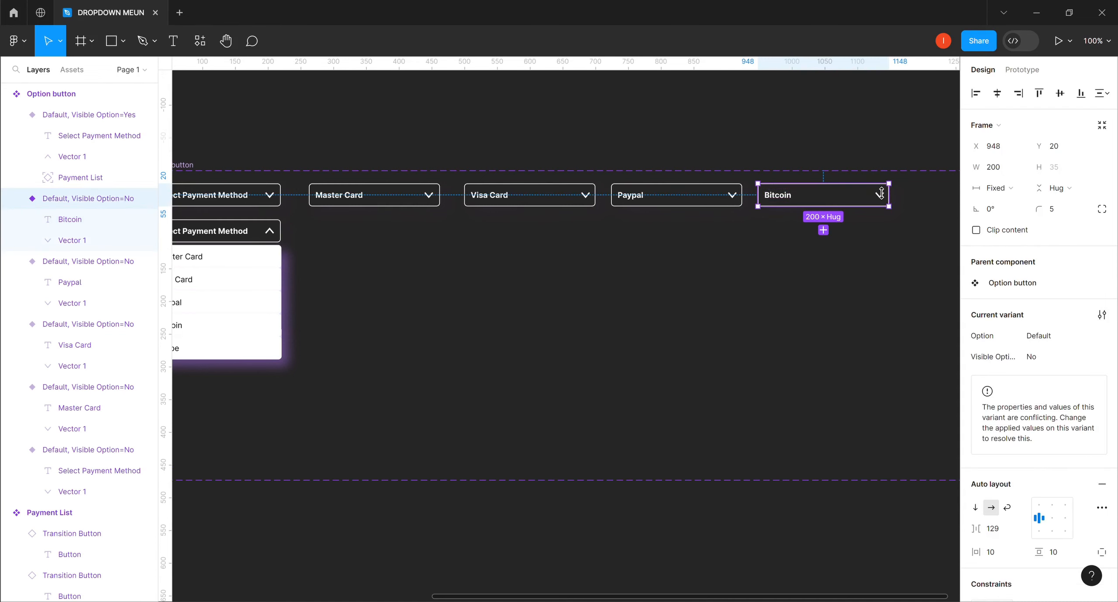
key(ctrl+d)
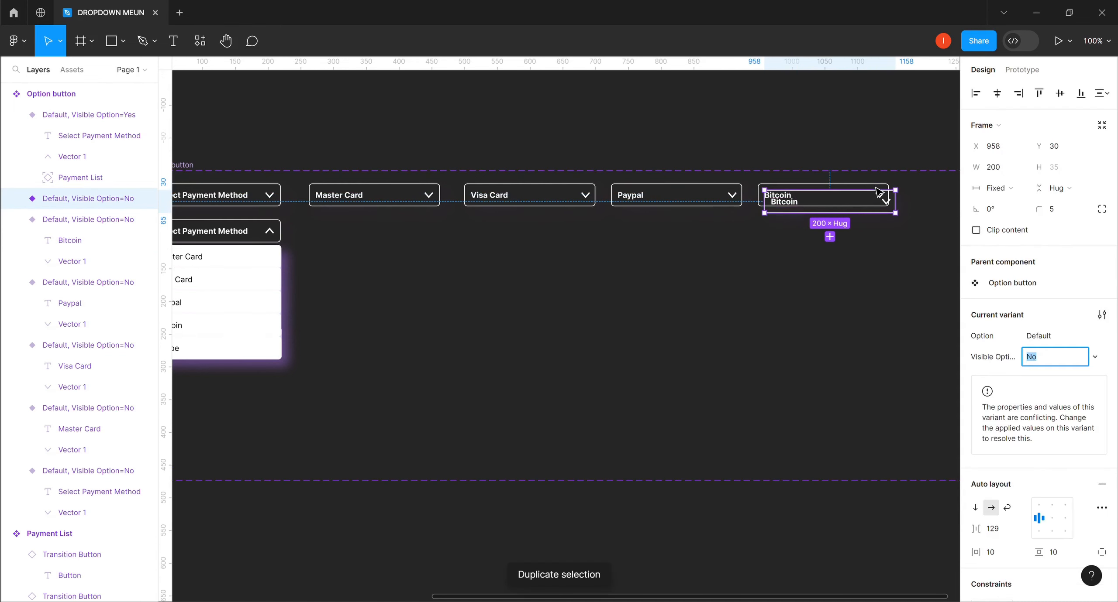
drag(633, 600, 707, 599)
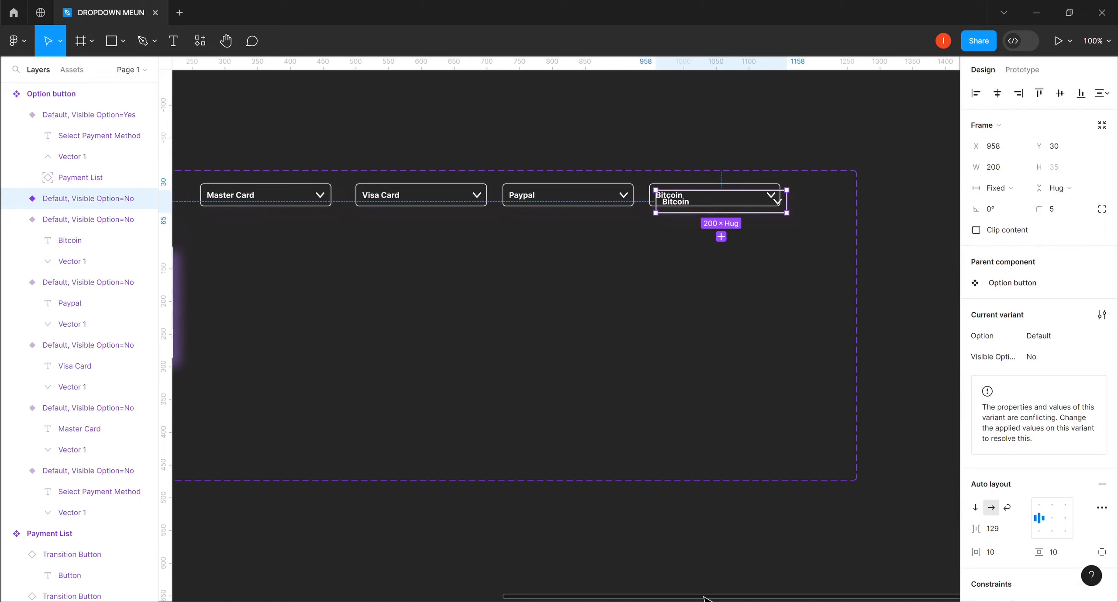
click(863, 244)
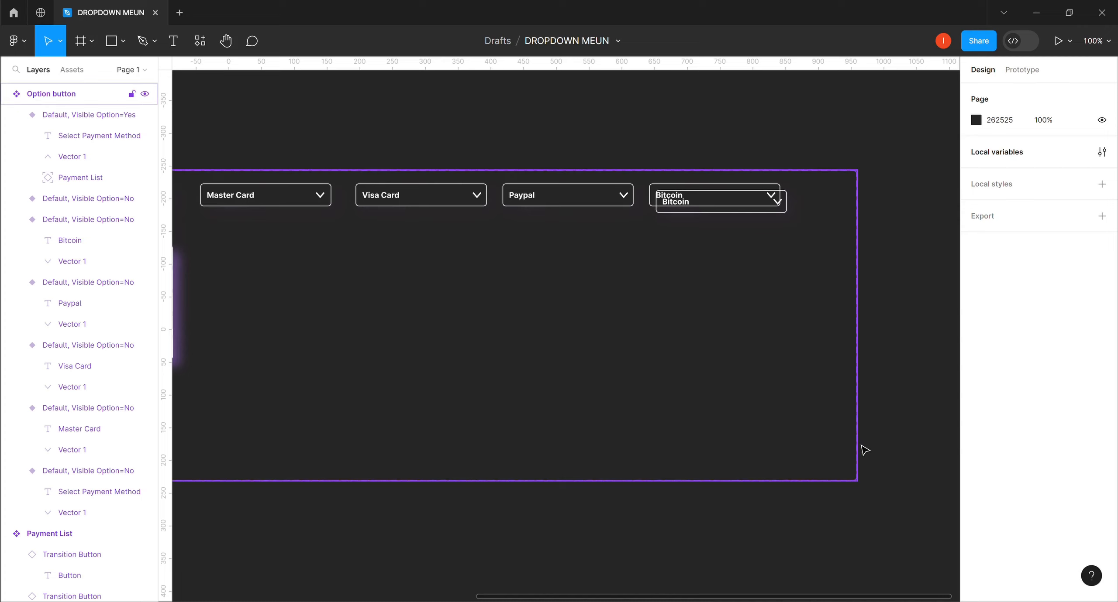
Step: Widen the Option button component set to 1503 and move the second Bitcoin variant to X 1185, Y 20 in the same row
click(868, 342)
drag(869, 340, 513, 325)
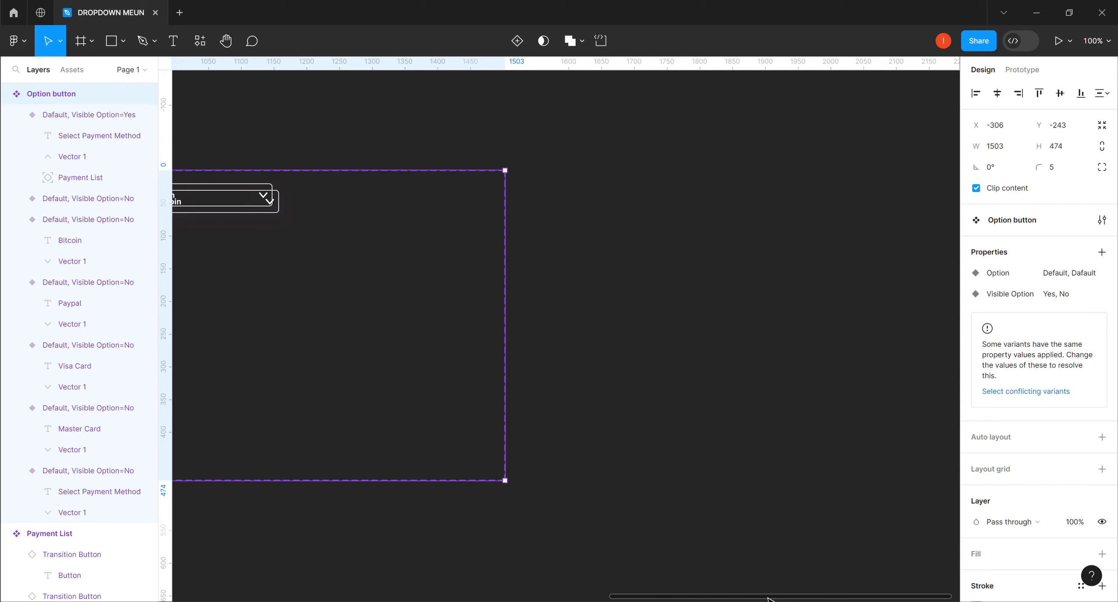
drag(746, 598, 623, 589)
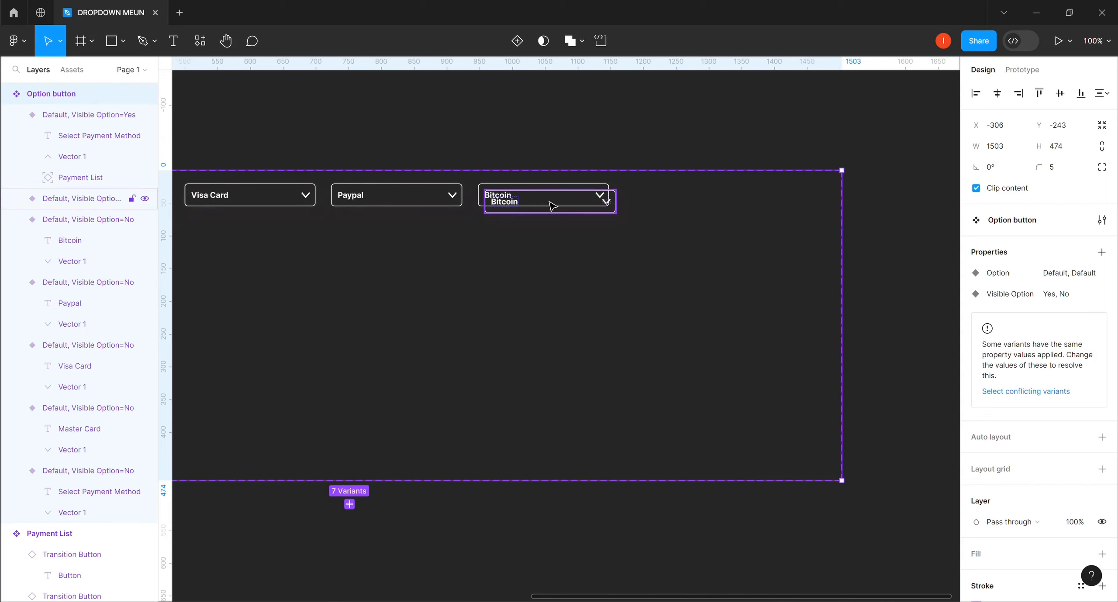
drag(633, 209, 884, 210)
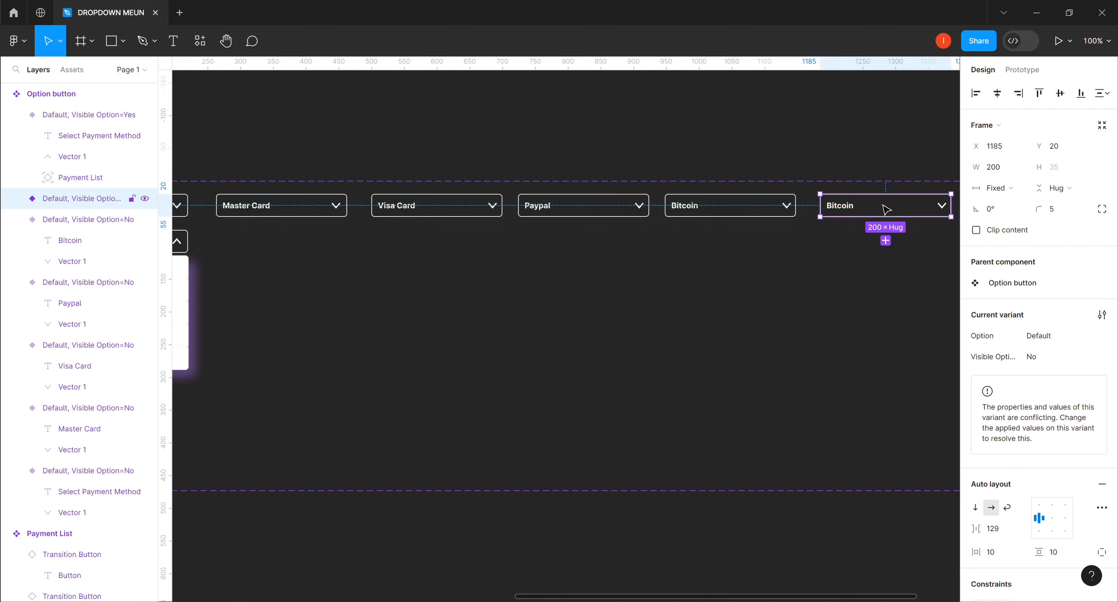
Step: Apply the Payment 5 (Stripe) variable to the last Bitcoin variant's label and set its horizontal gap to 133
double_click(839, 206)
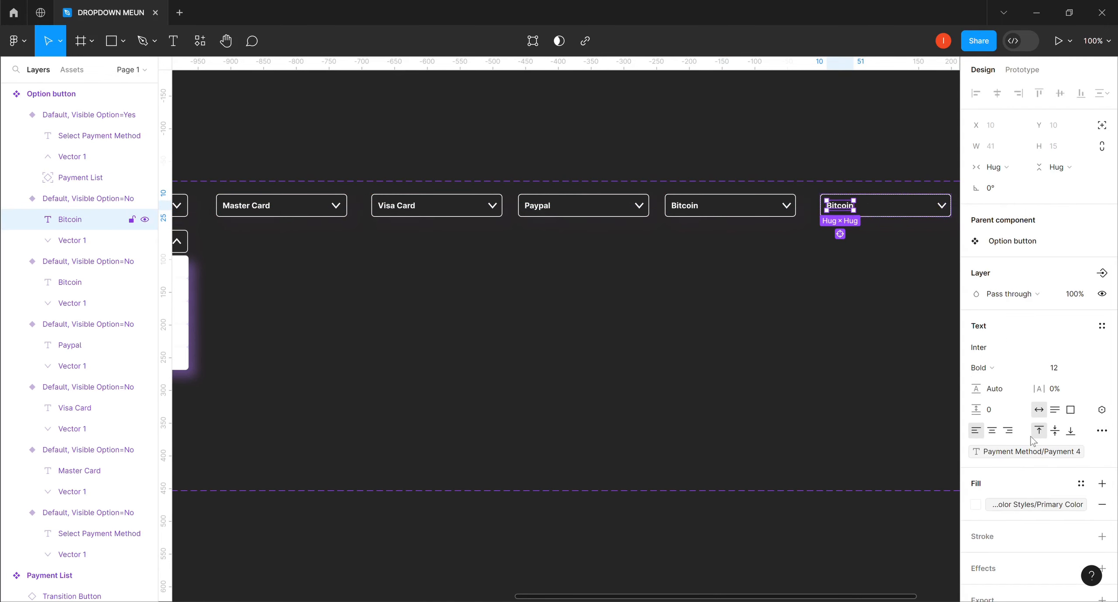
click(1101, 411)
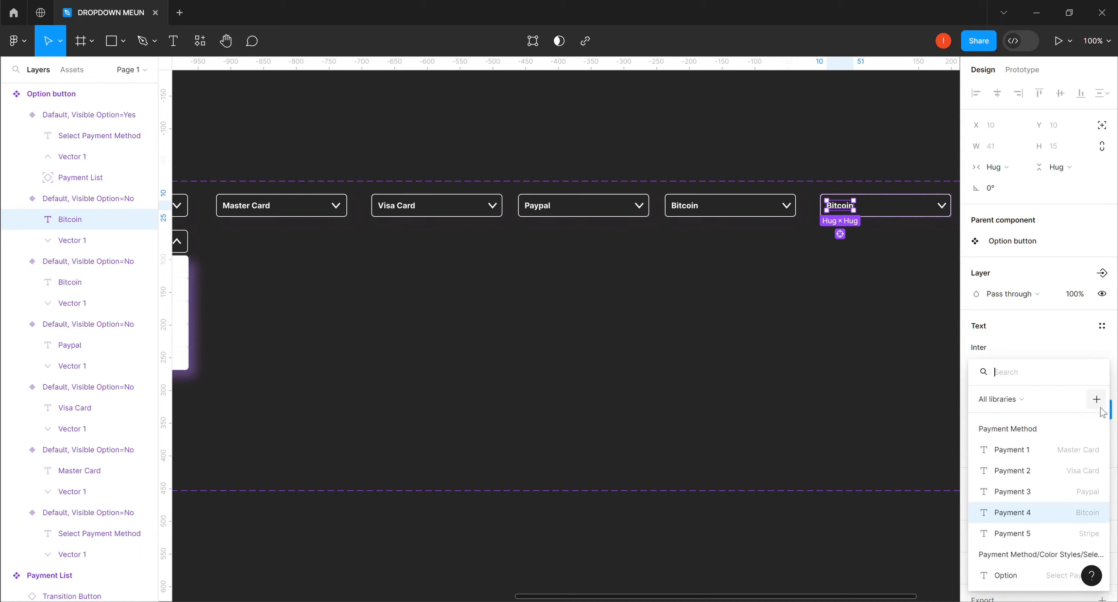
click(1021, 537)
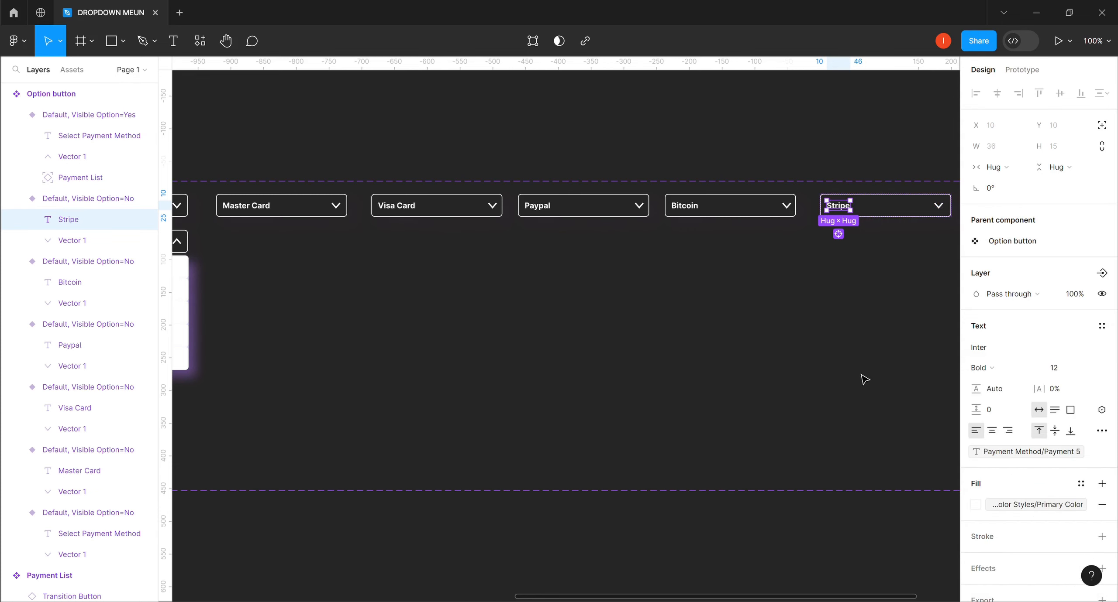
click(847, 345)
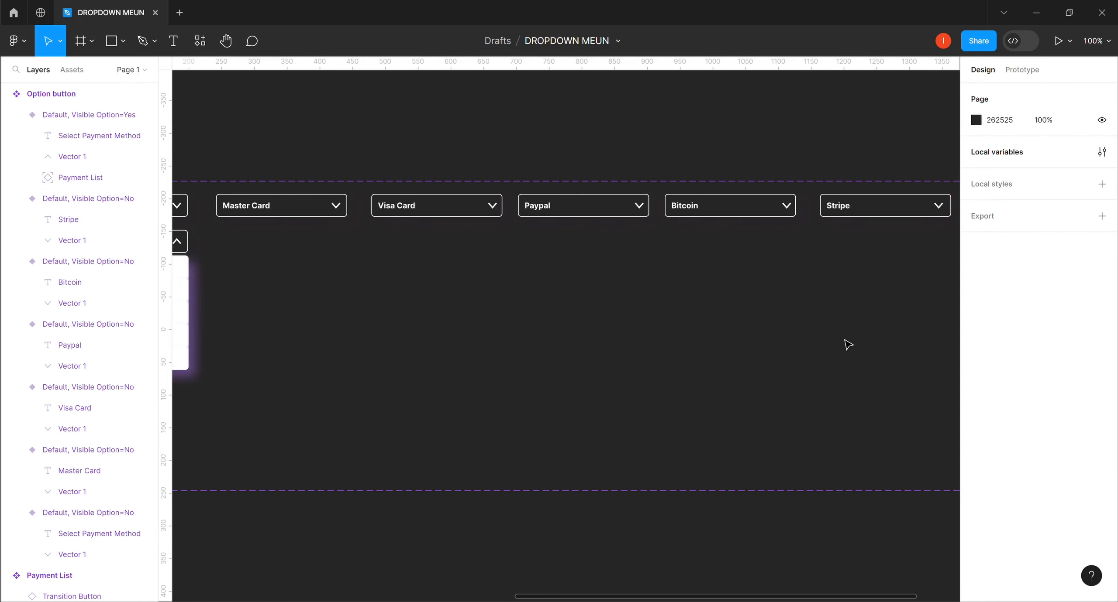
click(940, 213)
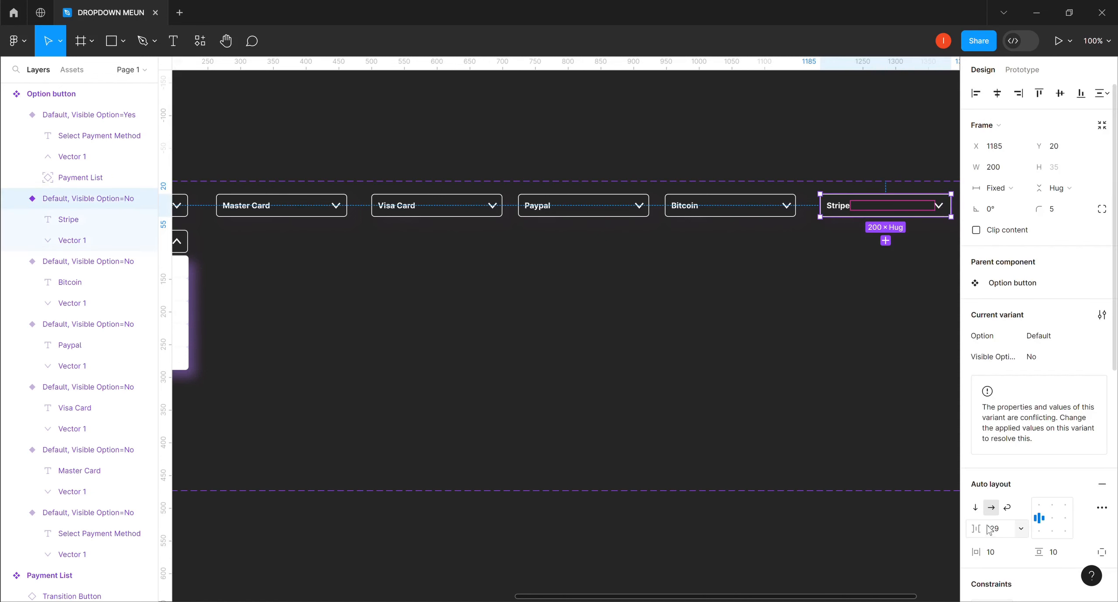
drag(979, 529, 984, 529)
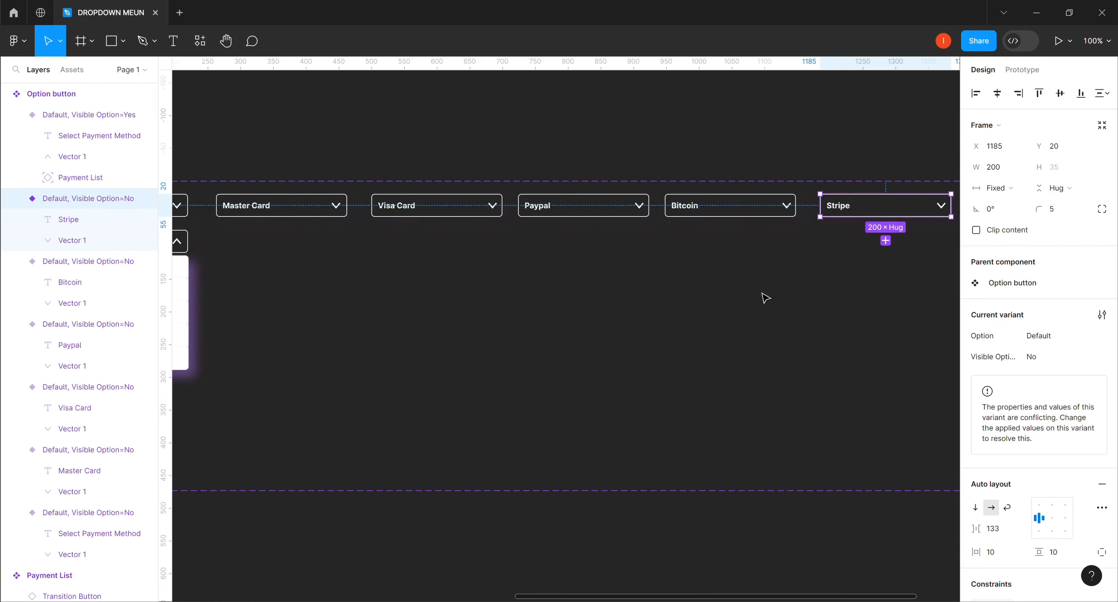
click(708, 158)
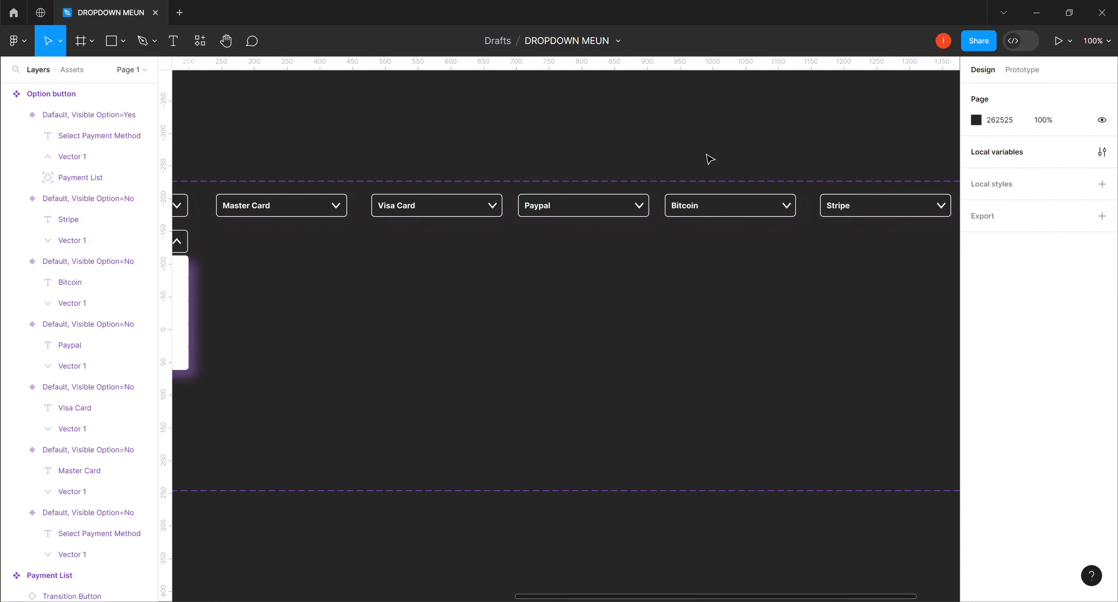
Step: Set Visible Option to No for the Master Card, Visa Card, Paypal, Bitcoin and Stripe variants together
click(280, 205)
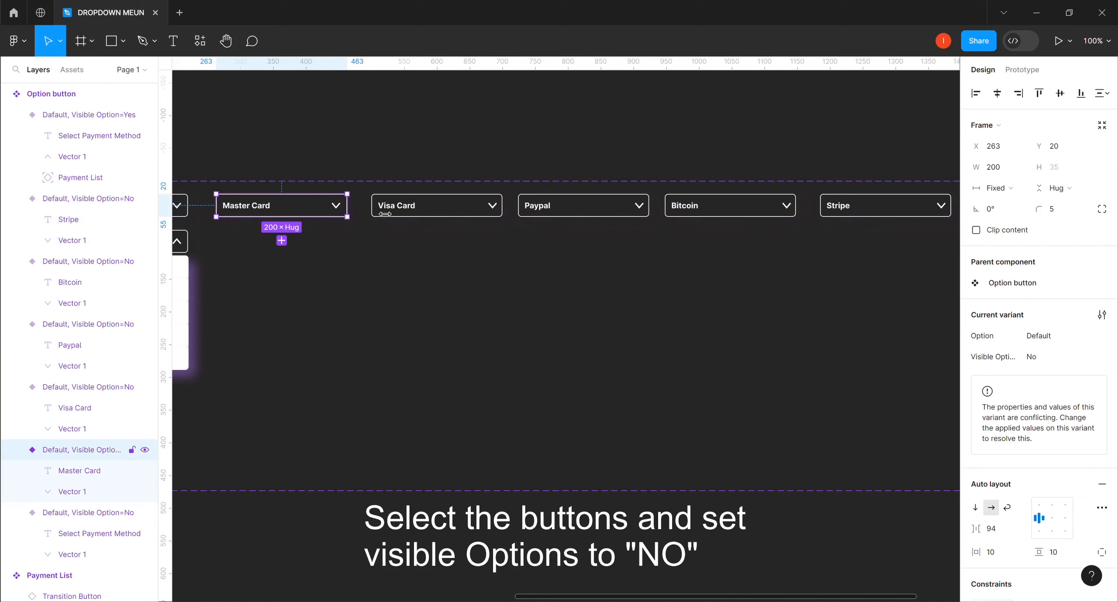
shift+click(411, 204)
shift+click(576, 205)
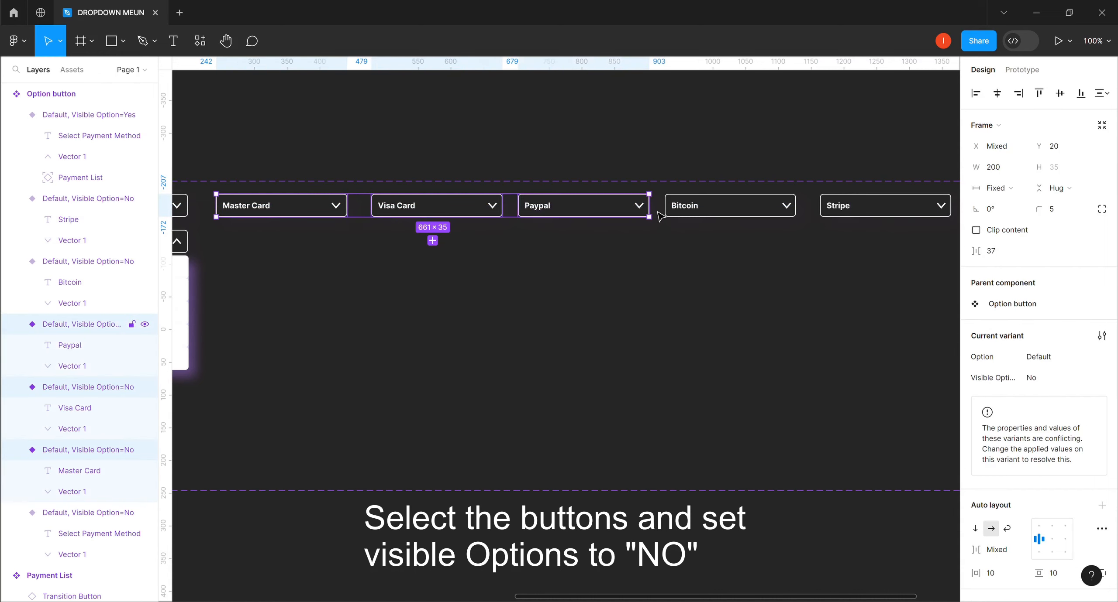
shift+click(714, 209)
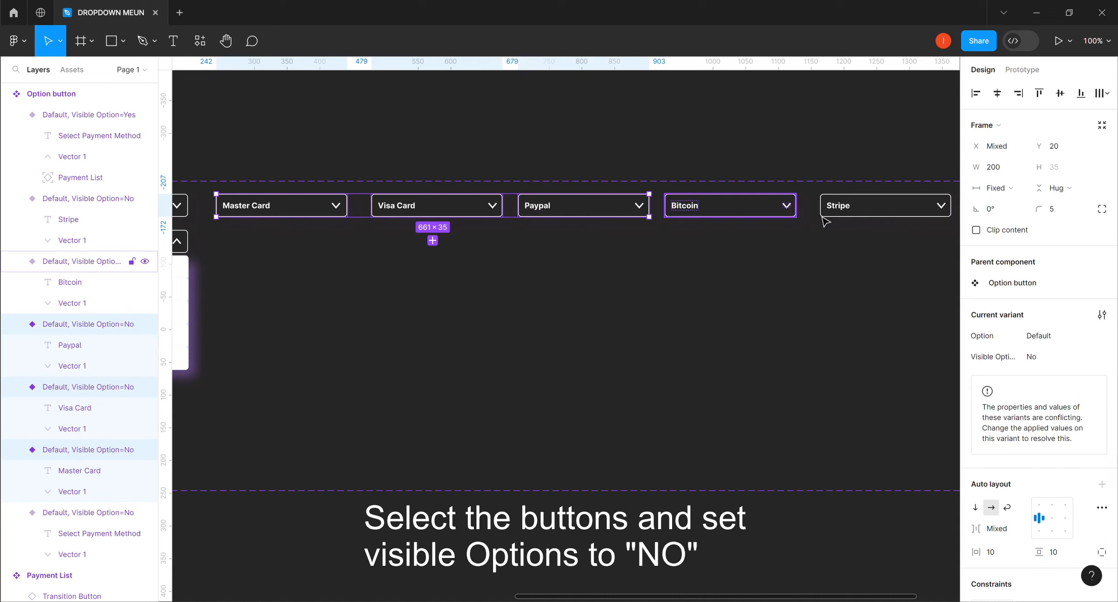
shift+click(871, 210)
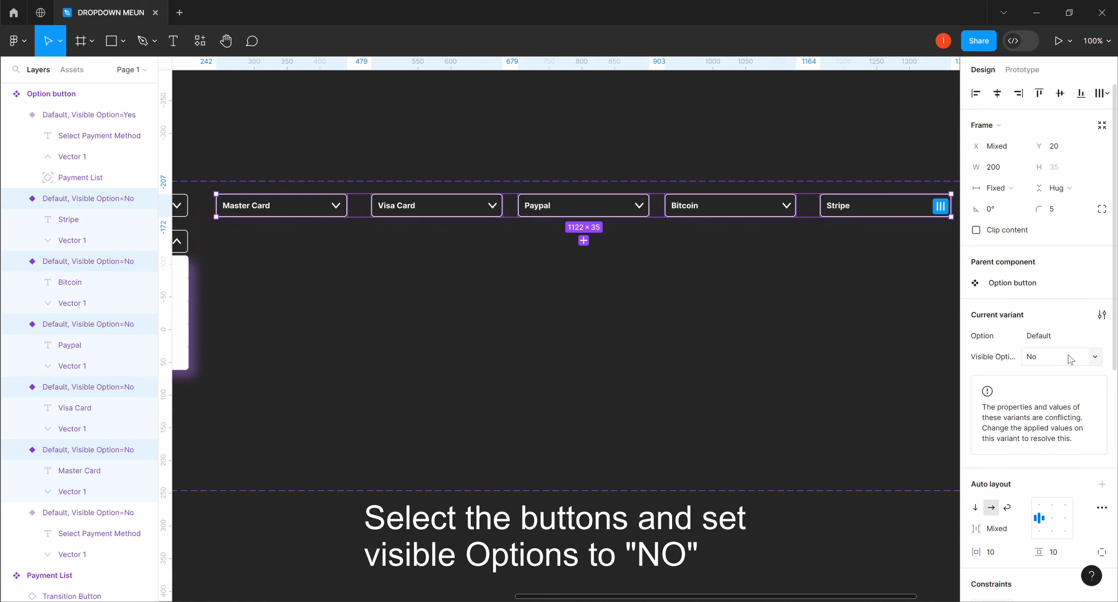
click(1094, 359)
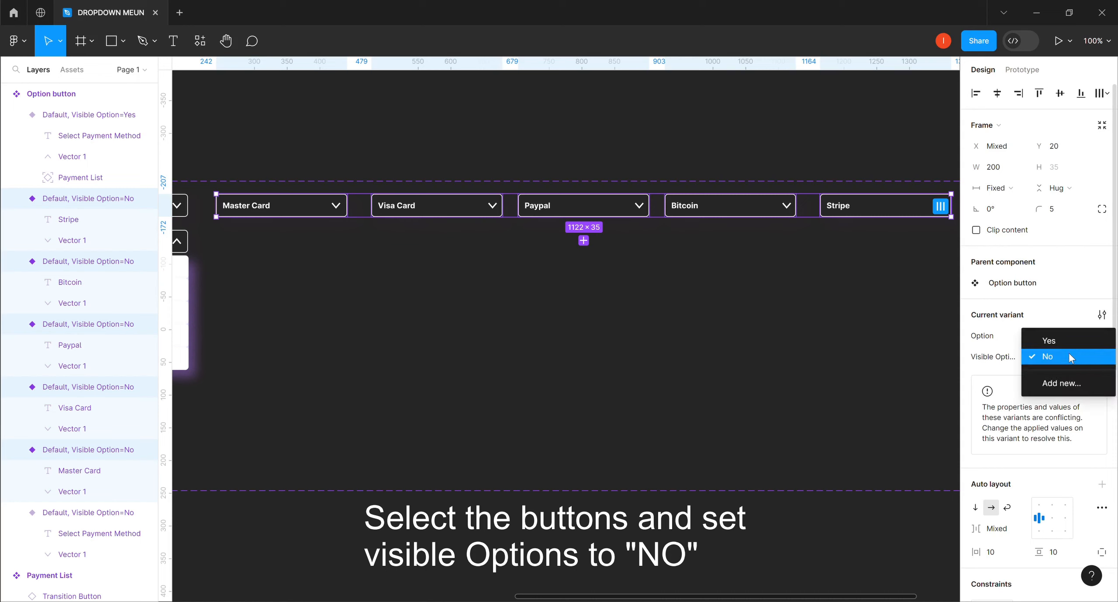
click(1070, 359)
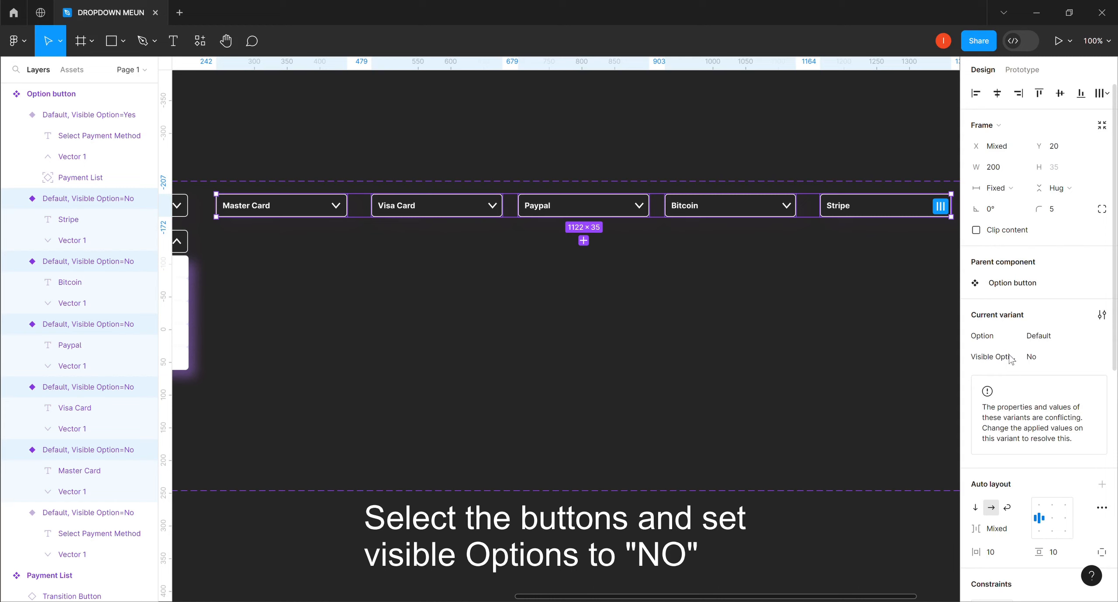
click(382, 156)
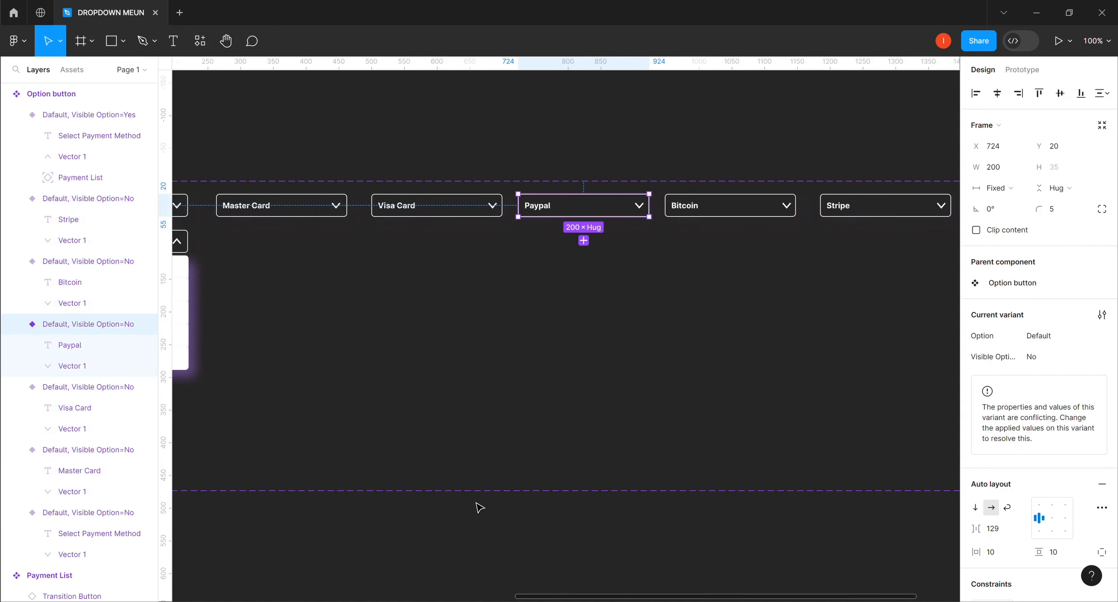
Step: Rename the Master Card variant's Option value to "Master card"
drag(595, 600, 485, 600)
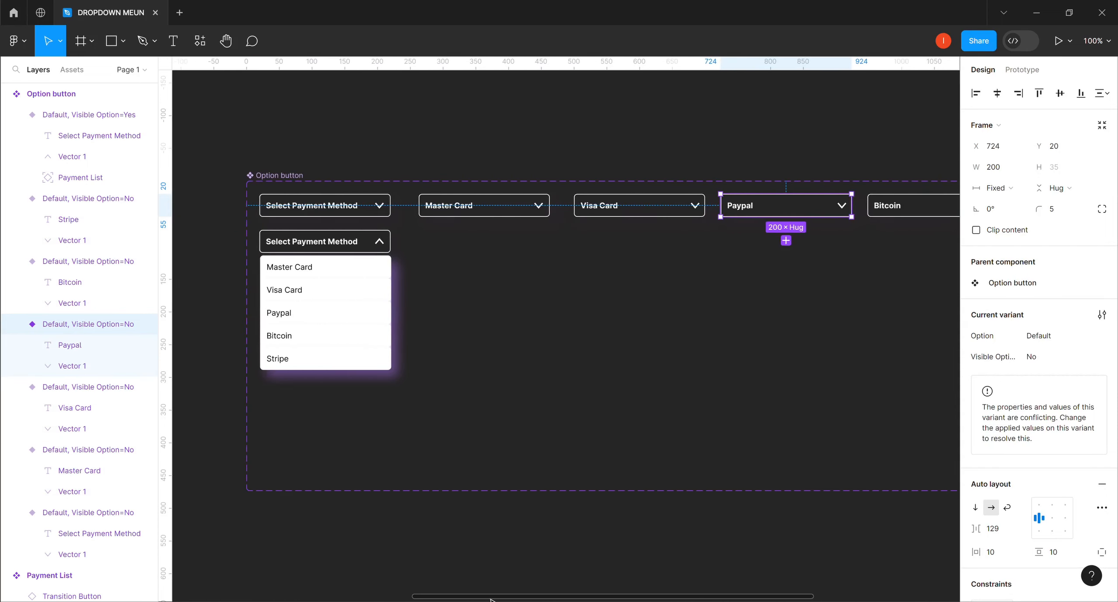
click(502, 211)
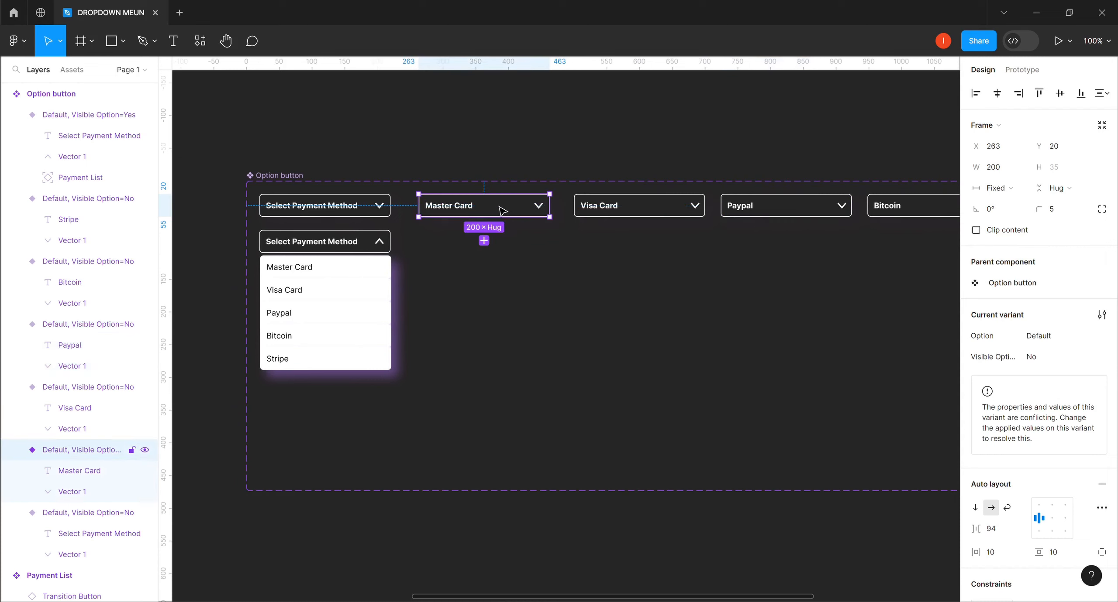
click(1042, 338)
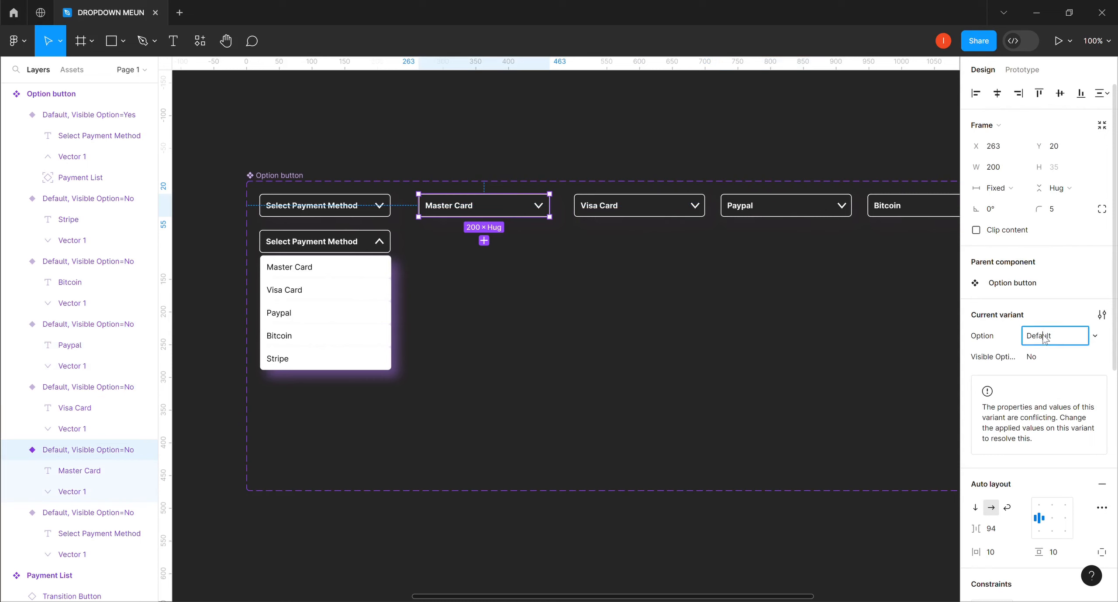
click(1095, 338)
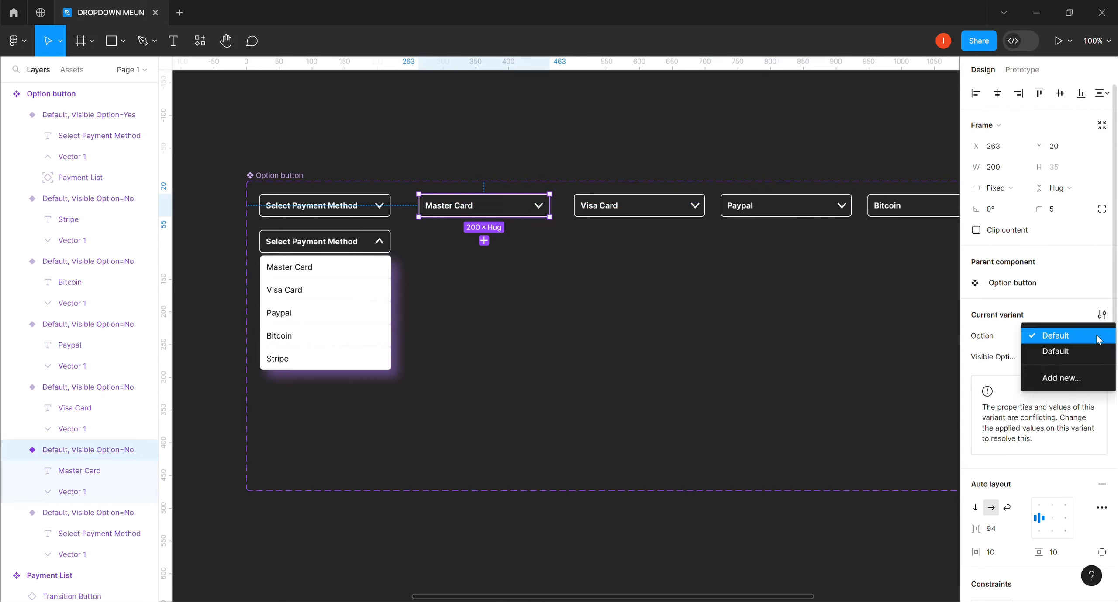
click(1086, 340)
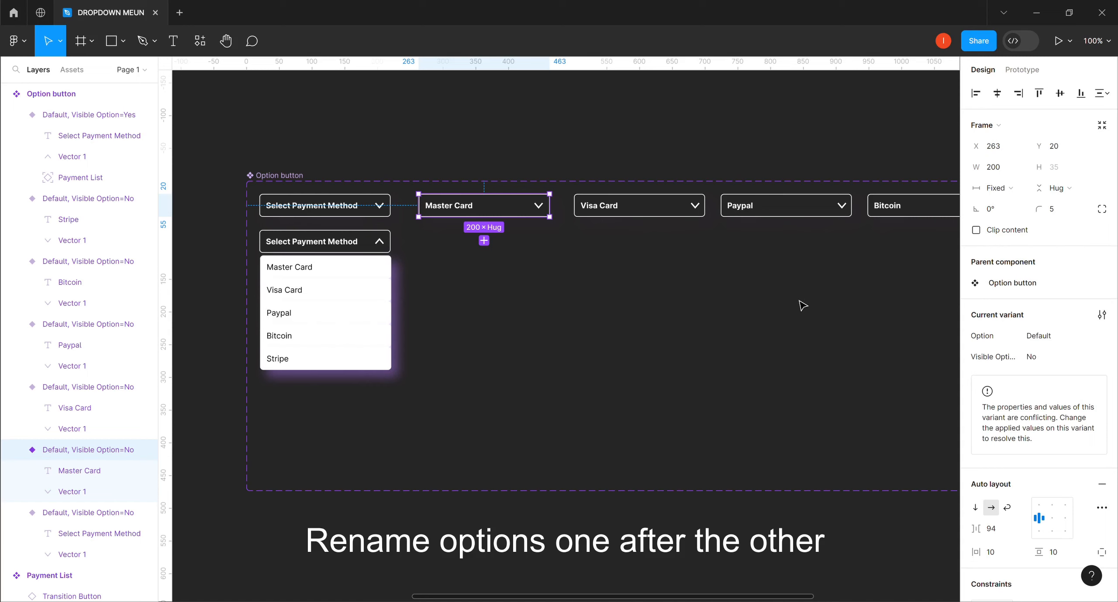
click(1040, 339)
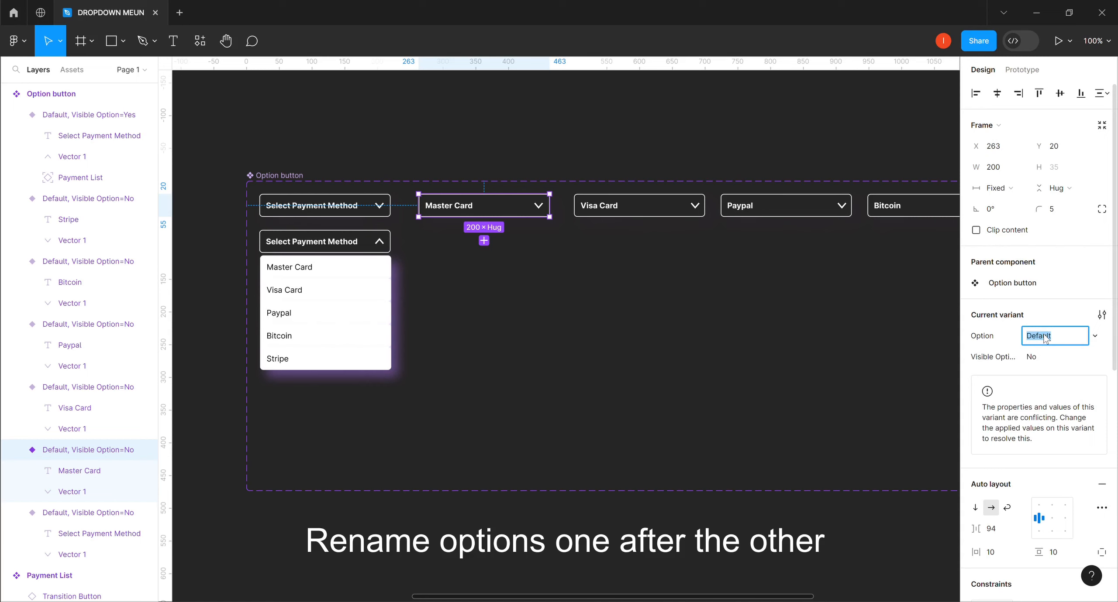
text(Master card)
key(Return)
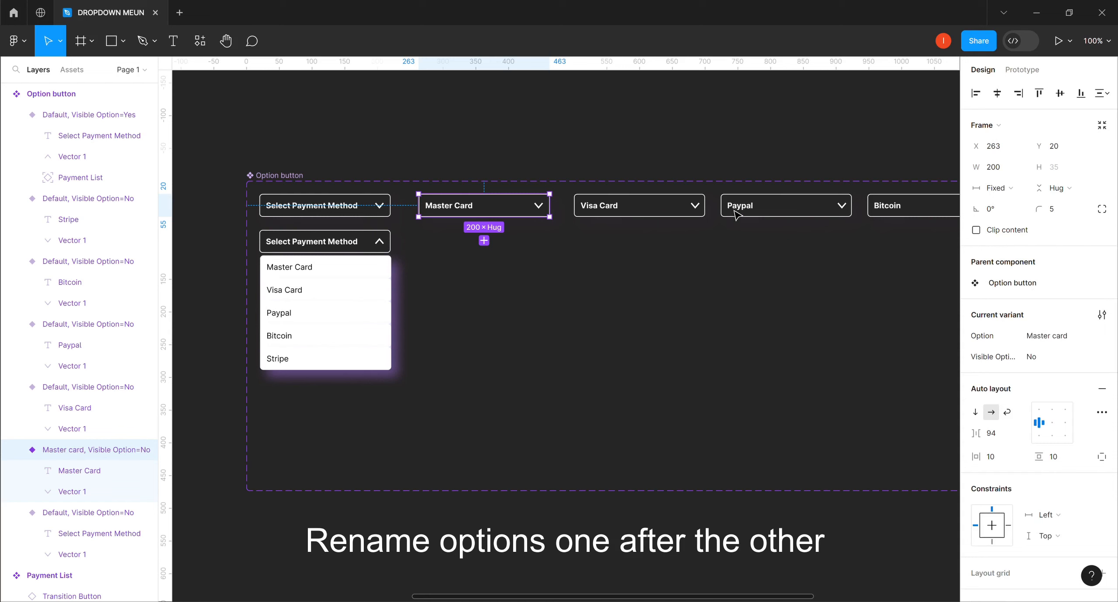
Step: Rename the Option value of the Visa Card variant to "Visa Card" and of the Paypal variant to "Paypal"
click(694, 209)
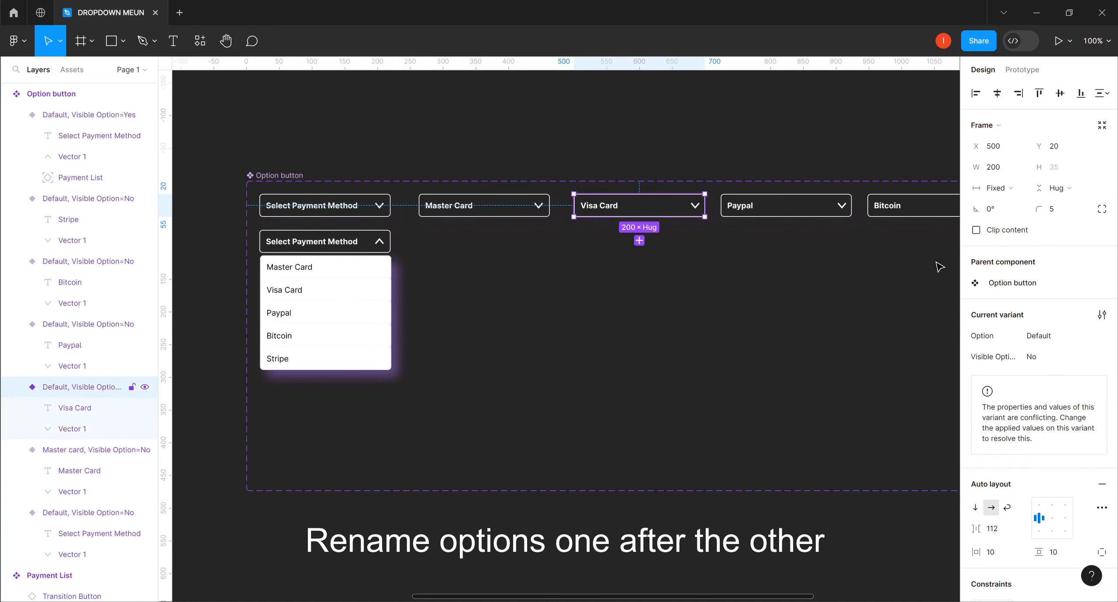
click(1046, 336)
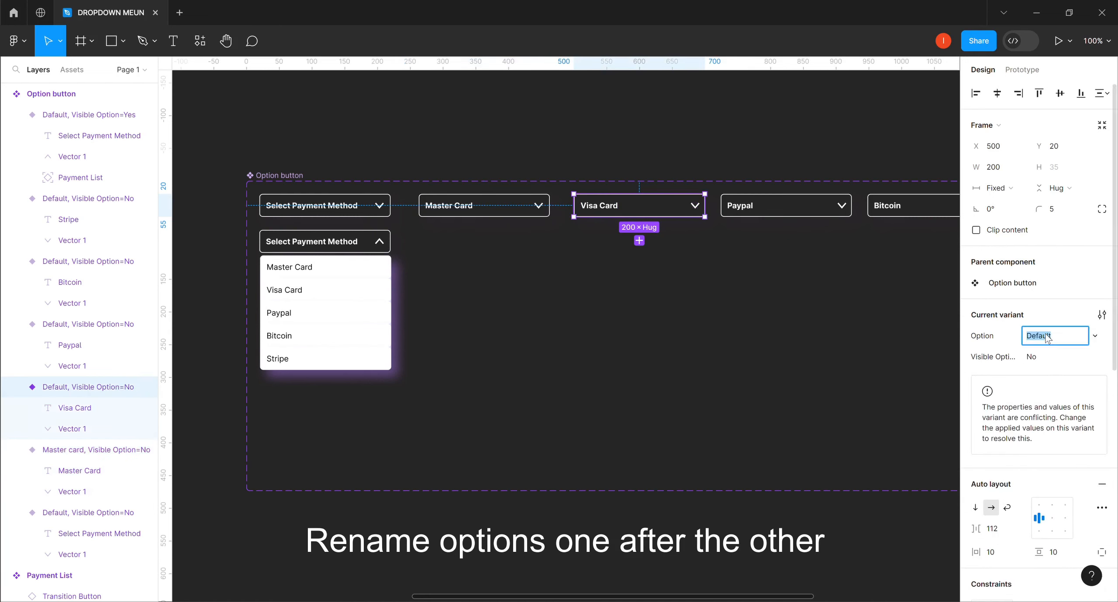
text(Visa Card)
click(807, 207)
click(1046, 339)
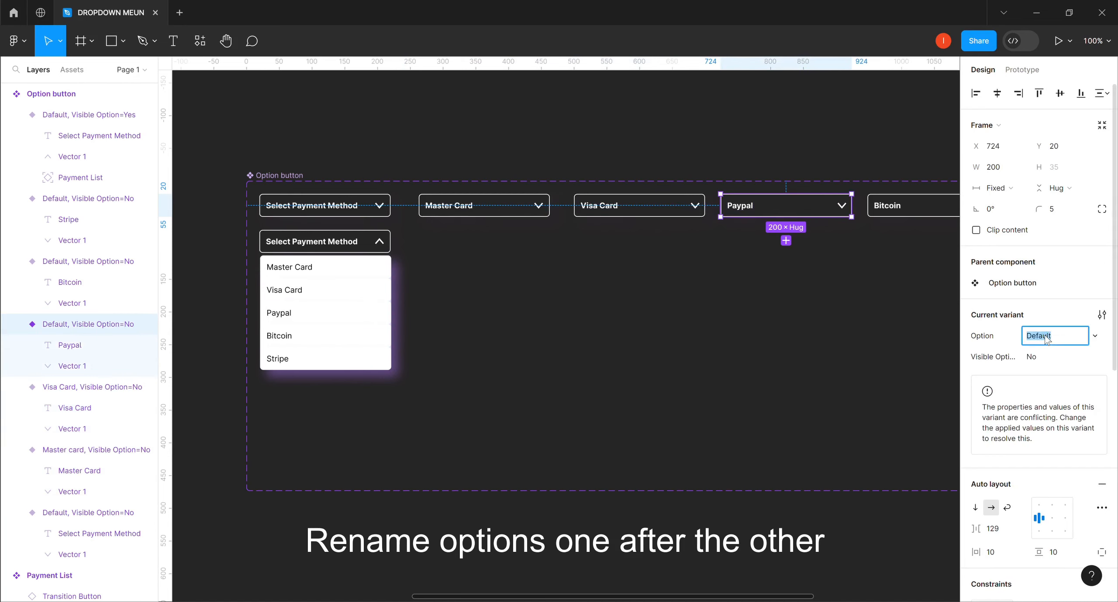
text(Paypal)
Step: Rename the Option value of the Bitcoin variant to "Bitcoin" and of the Stripe variant to "Stripe"
click(918, 210)
click(1043, 339)
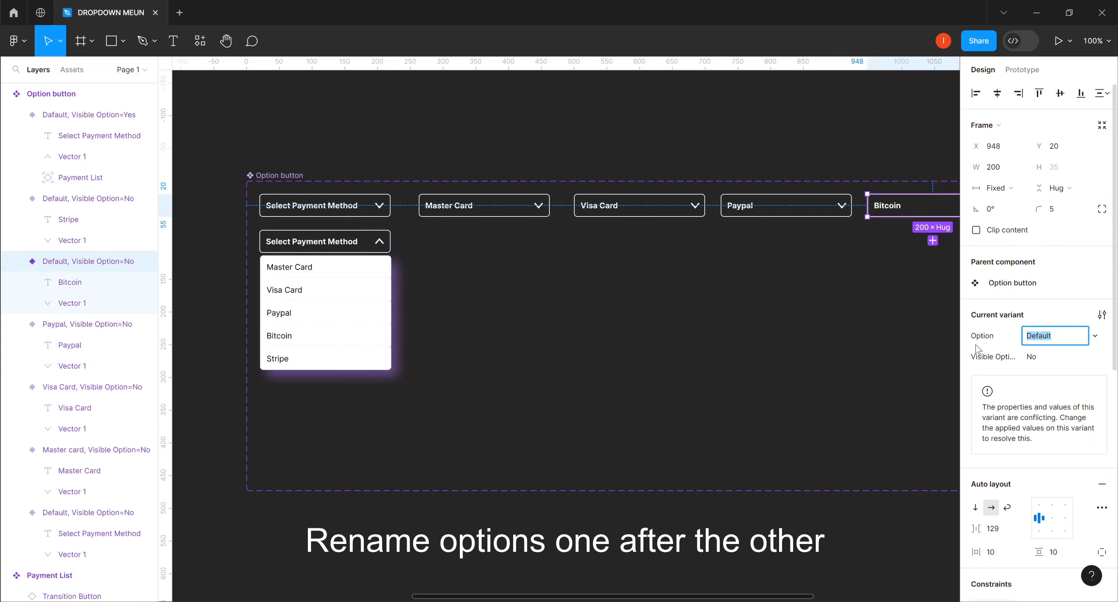
text(Bitcoin)
key(Return)
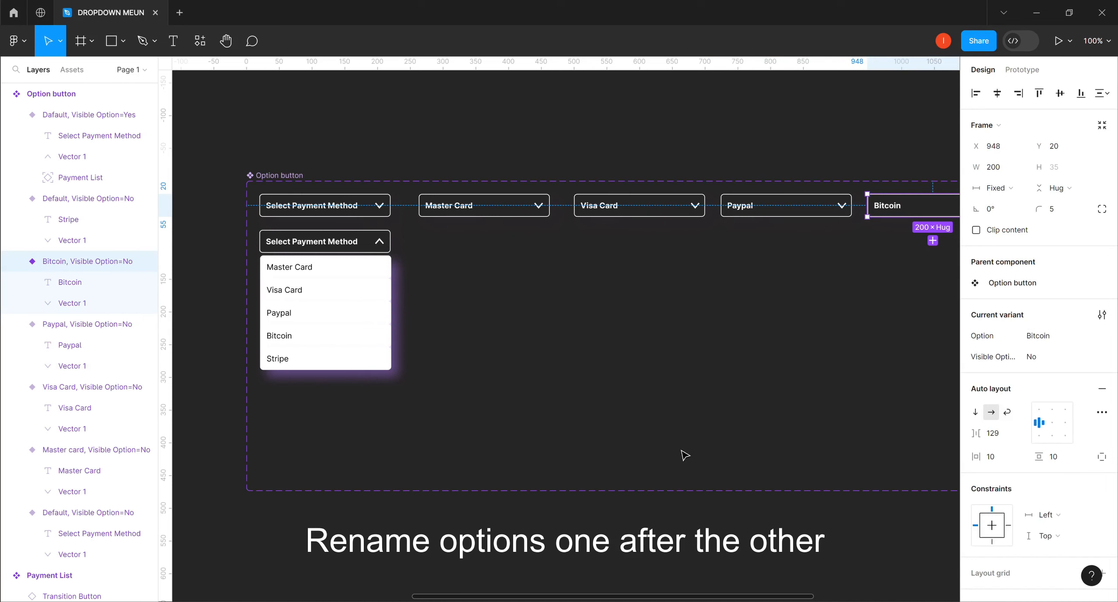
drag(637, 600, 738, 590)
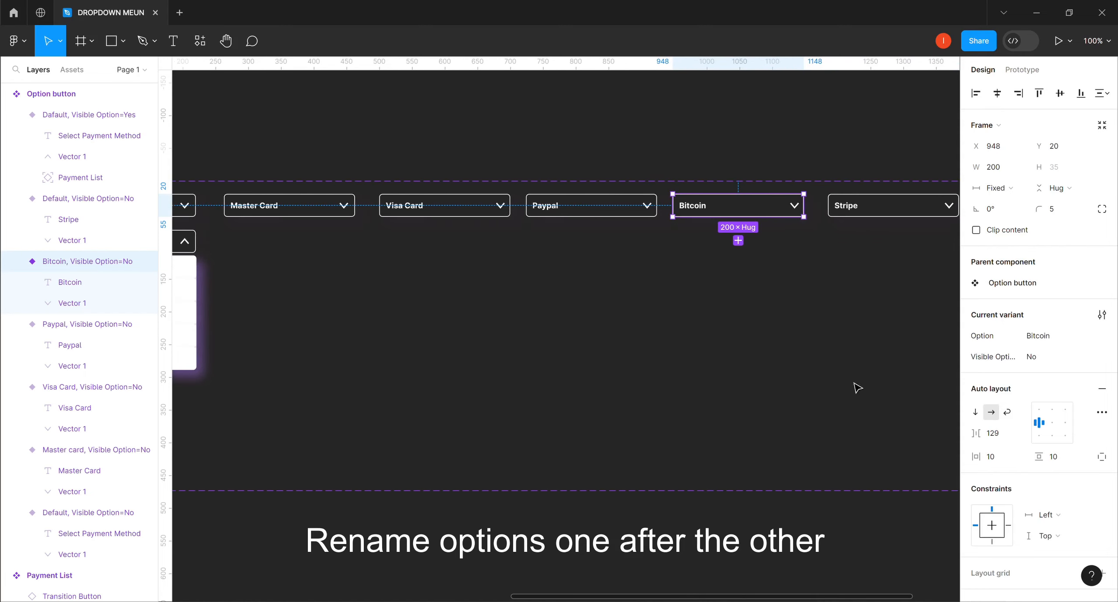
click(909, 221)
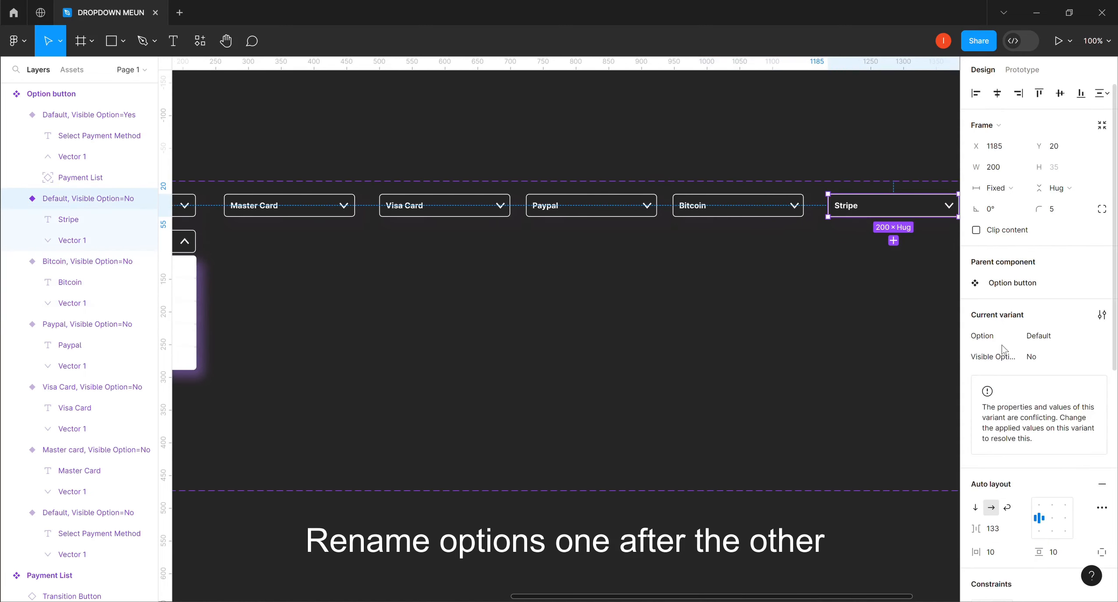
click(1044, 340)
text(Stripe)
key(Return)
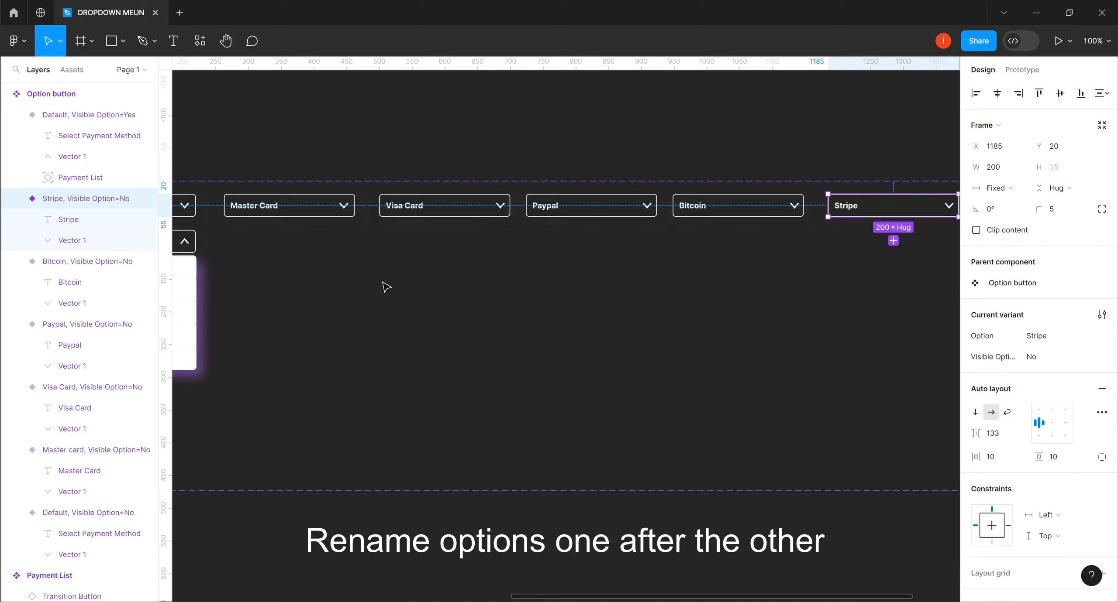
click(329, 221)
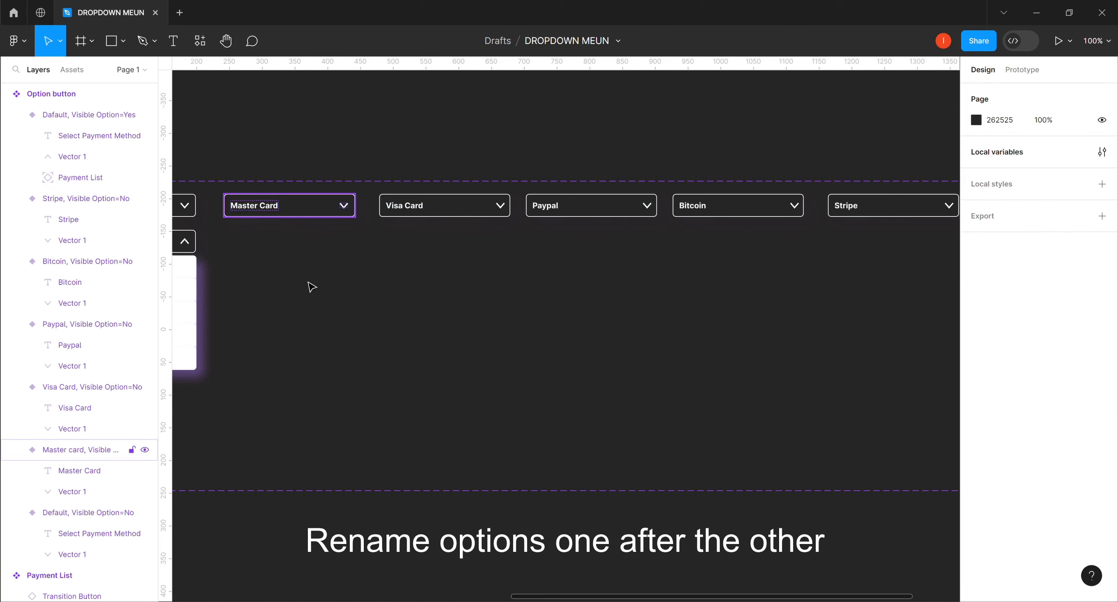
Step: Connect the Master Card row of the open payment list to the closed Master Card variant with an On click, Change to interaction
drag(590, 596, 466, 597)
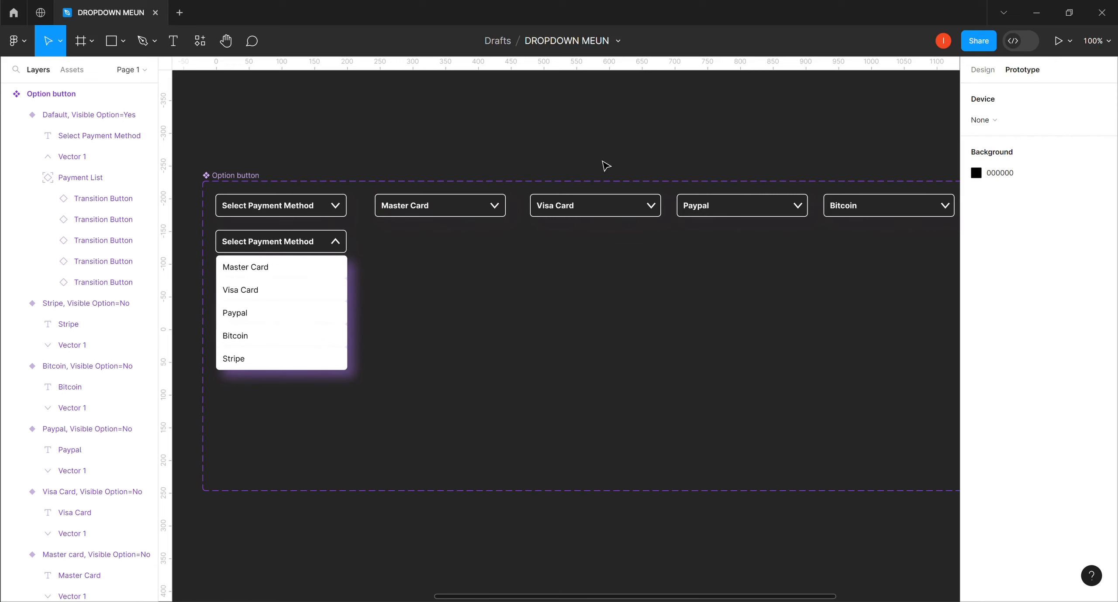
double_click(313, 277)
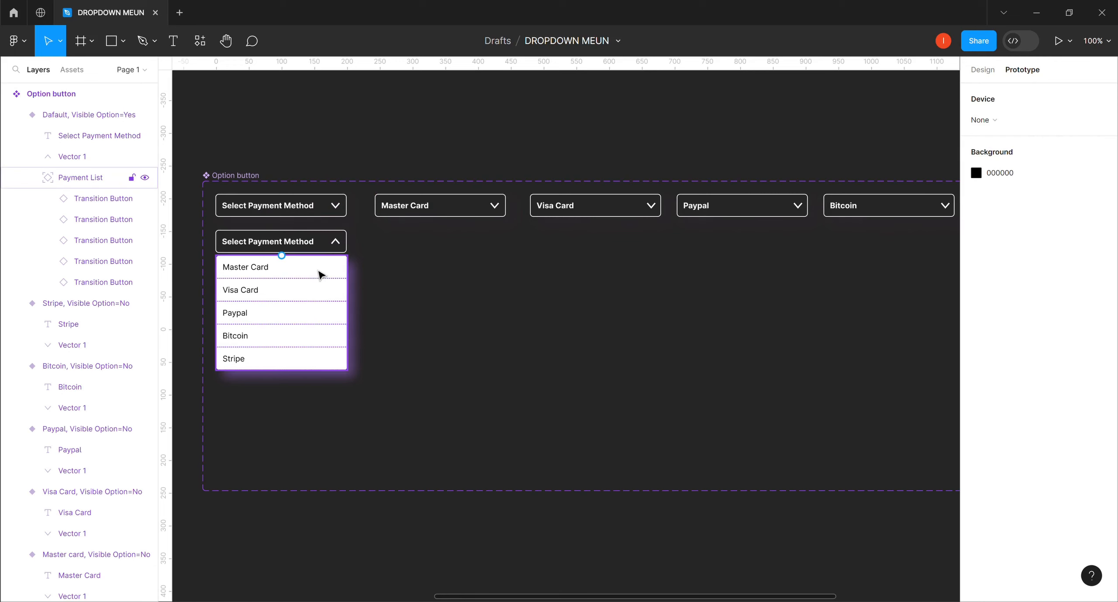
click(320, 275)
click(320, 273)
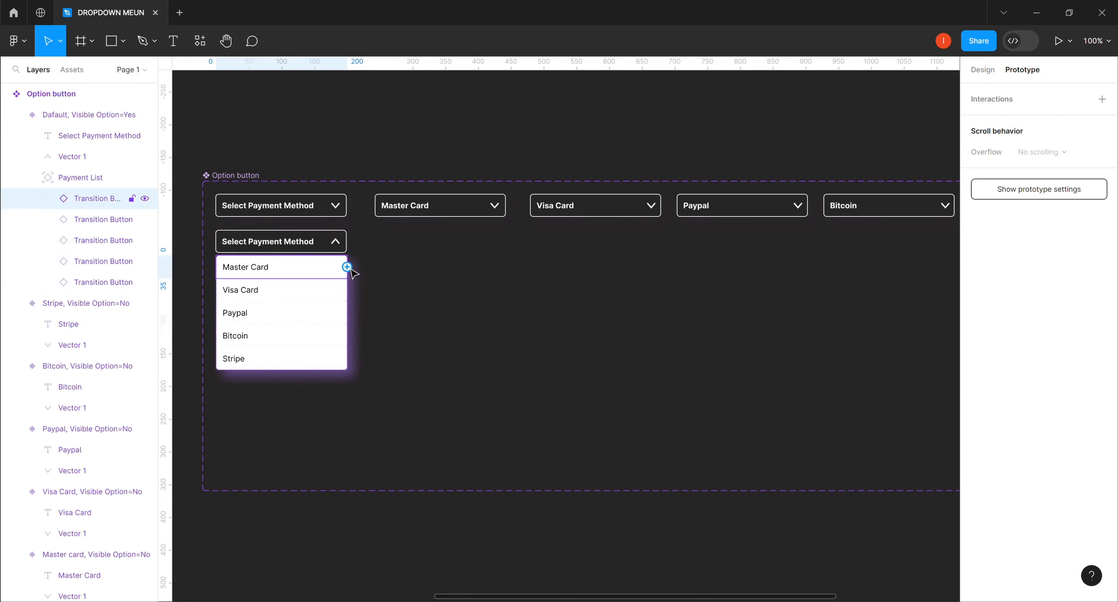
drag(346, 266, 450, 219)
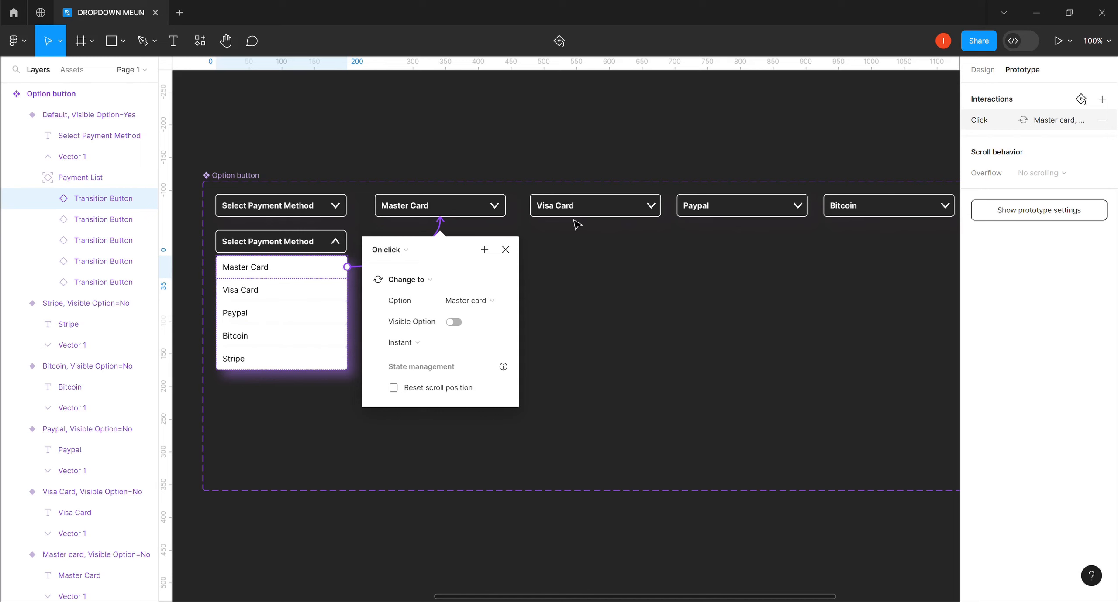
Step: Connect the list's Visa Card and Paypal rows to their matching closed variants with On click, Change to interactions
click(295, 299)
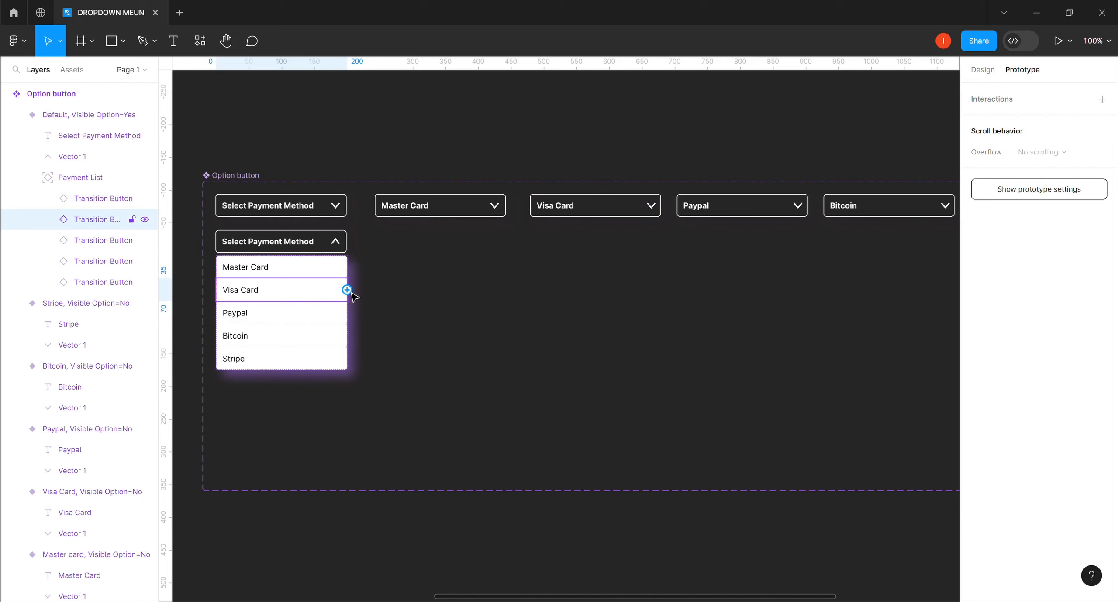
drag(347, 290, 614, 212)
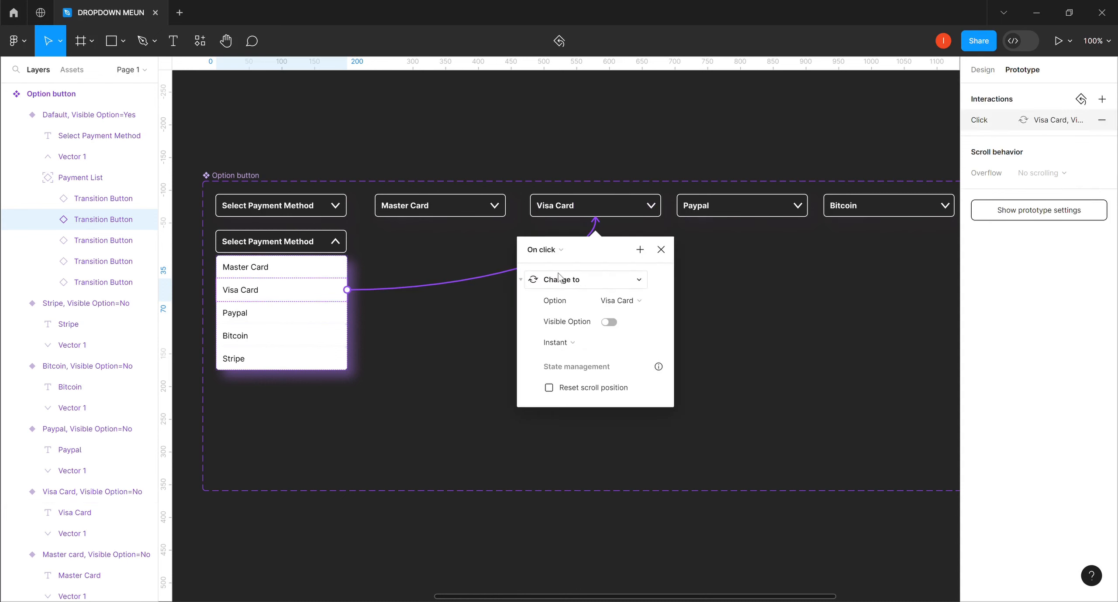
click(267, 318)
drag(346, 313, 745, 211)
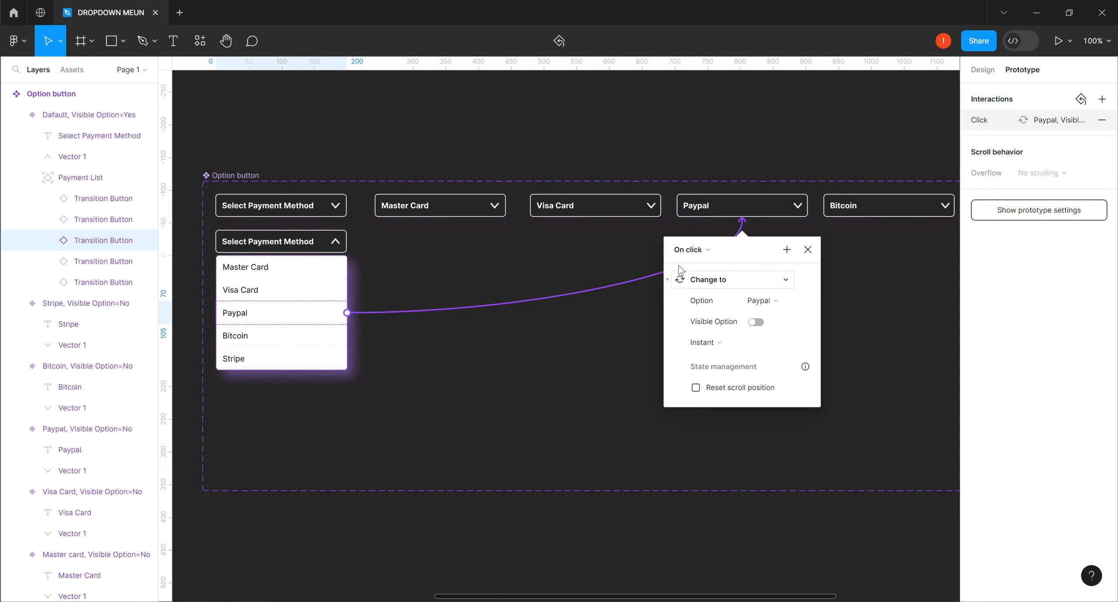
Step: Connect the list's Bitcoin and Stripe rows to their matching closed variants with On click, Change to interactions
click(264, 347)
drag(352, 337, 859, 221)
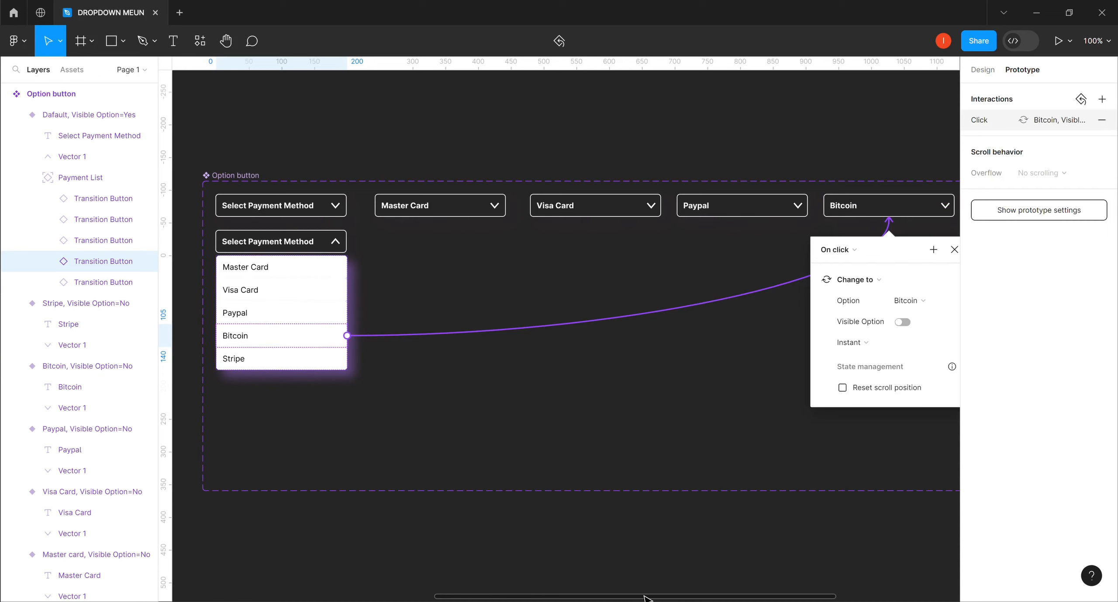
scroll(645, 597, right, 5)
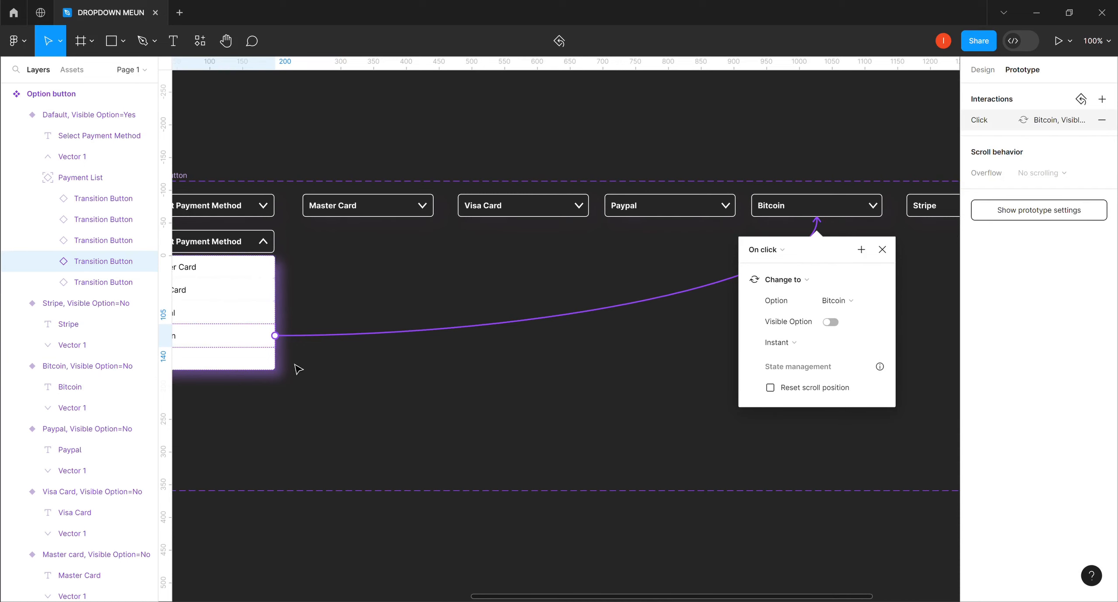
click(270, 368)
drag(275, 359, 941, 216)
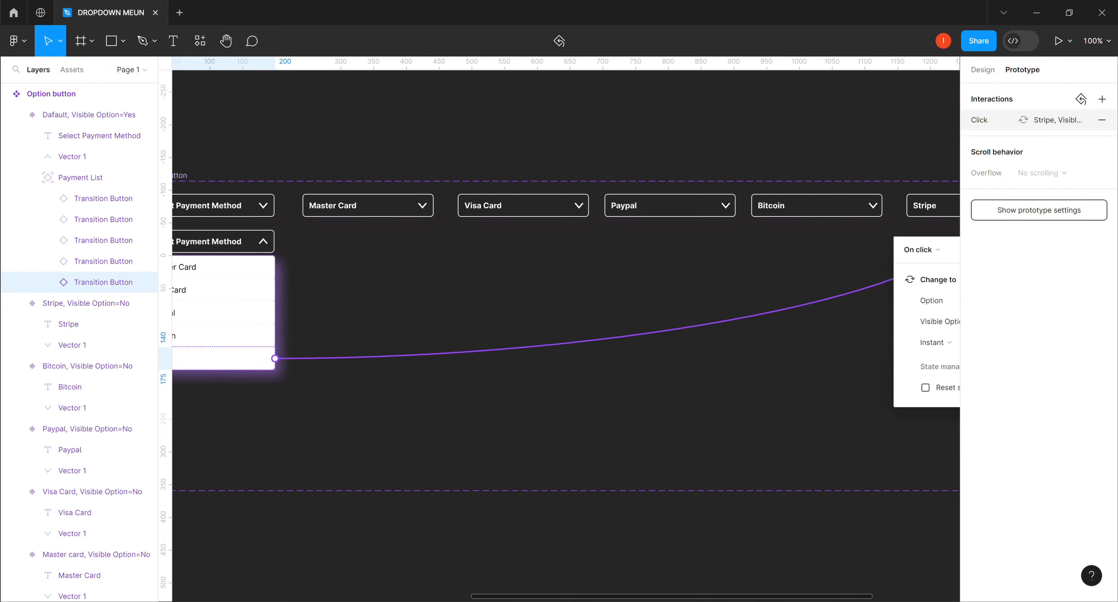
scroll(762, 598, right, 5)
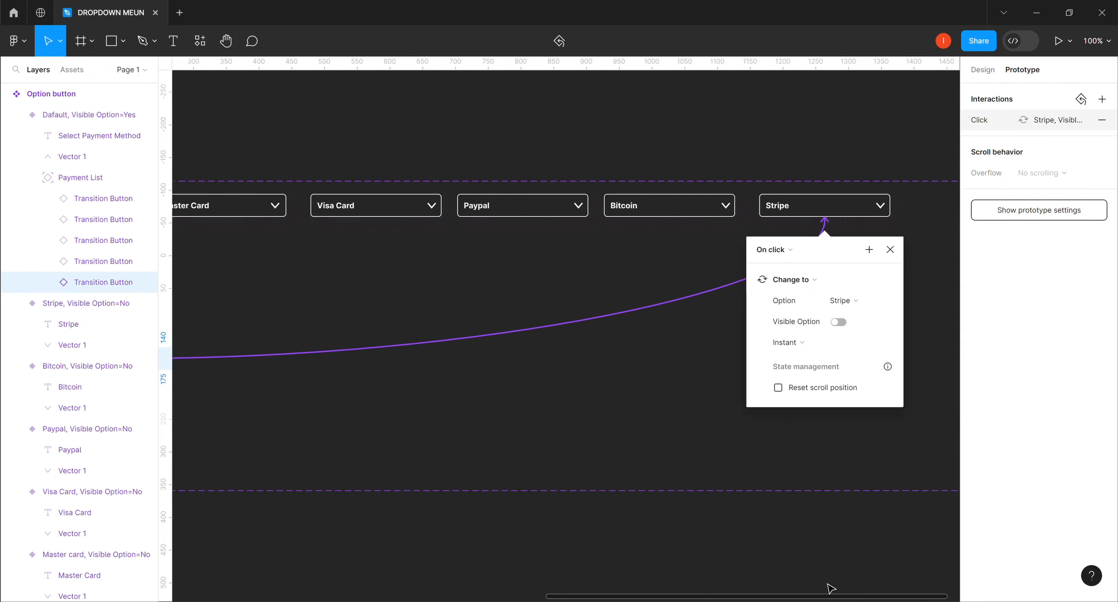
scroll(695, 588, left, 10)
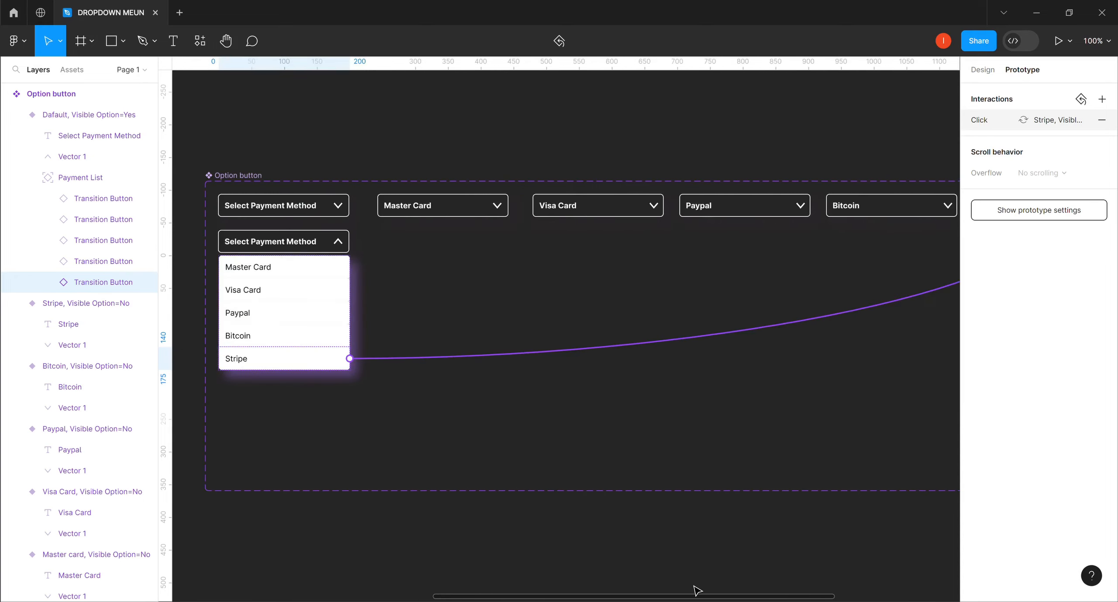
Step: Duplicate the Master Card, Visa Card, Paypal, Bitcoin and Stripe variants together and place the copies in a row below at Y 72
scroll(699, 589, right, 2)
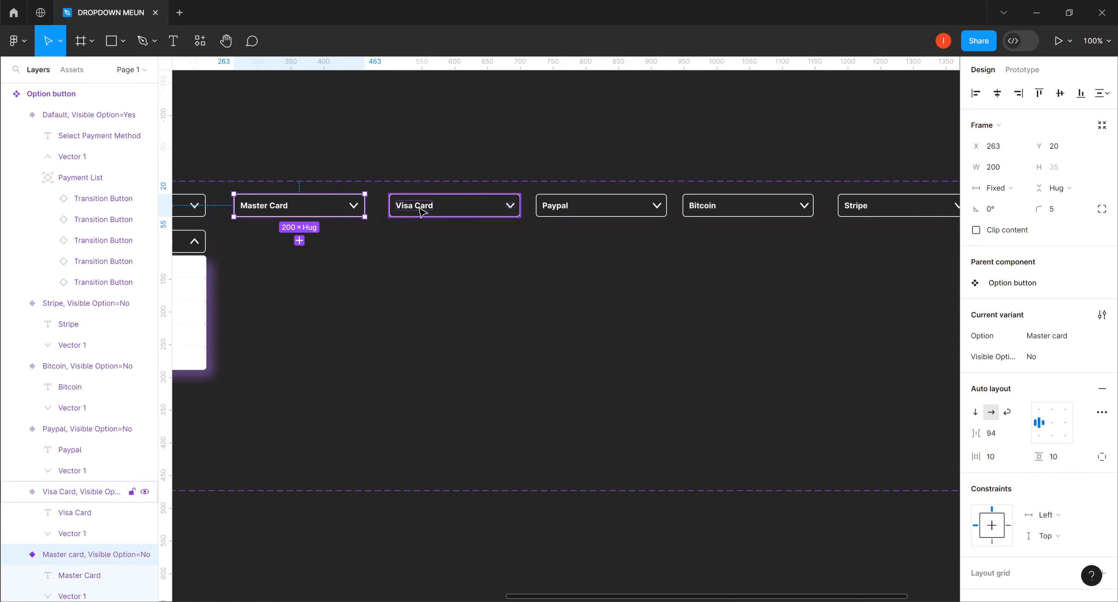
shift+click(539, 209)
shift+click(594, 210)
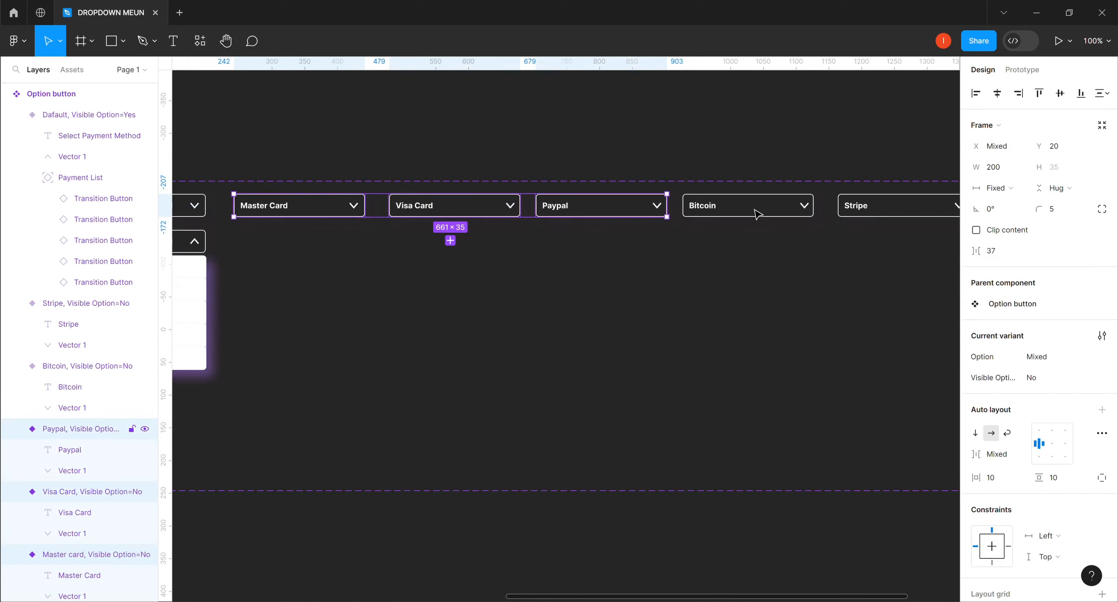
shift+click(791, 214)
shift+click(883, 215)
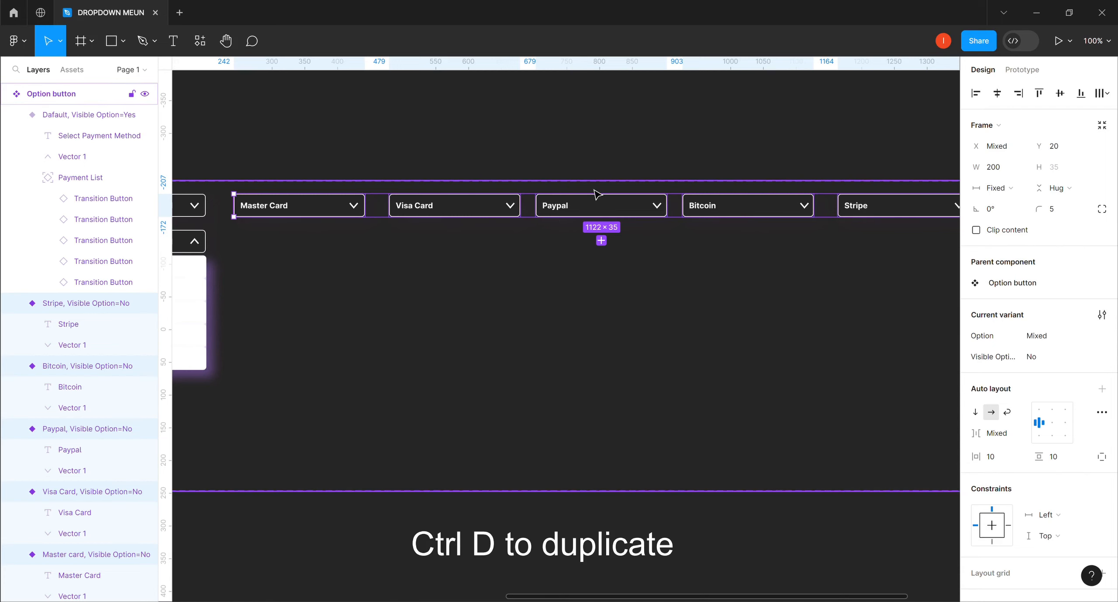
key(ctrl+d)
drag(596, 216, 586, 247)
mouse_move(581, 243)
mouse_down()
mouse_move(600, 241)
mouse_move(590, 241)
mouse_up()
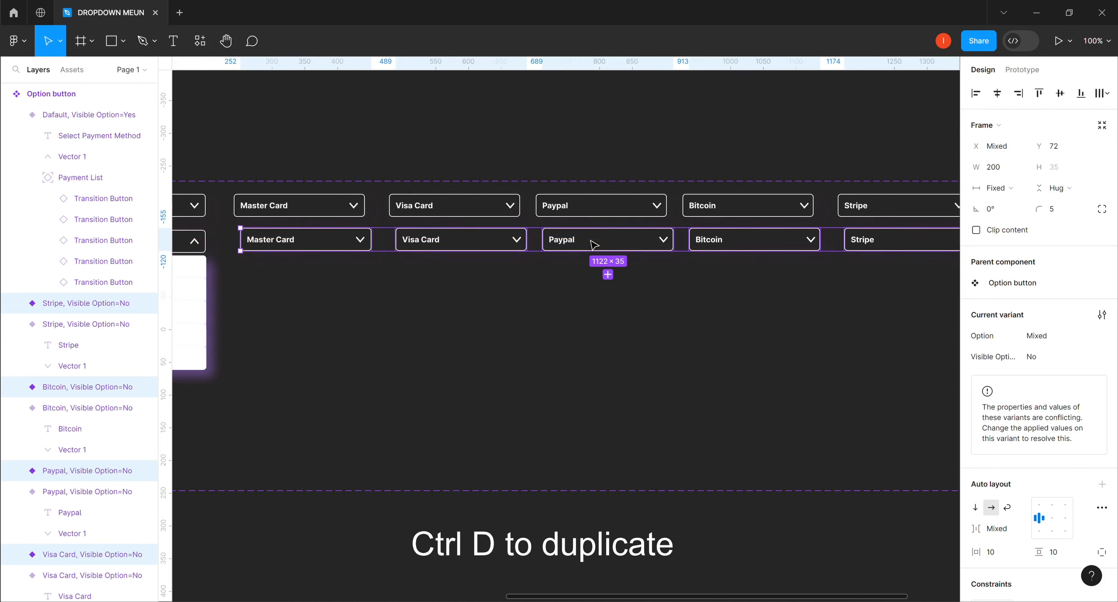
Step: Nudge the duplicated row of variants horizontally to line up beneath the original row
key(Left)
key(Left)
key(Left)
key(Left)
key(Left)
key(Left)
key(Left)
key(Left)
key(Left)
key(Left)
key(Left)
key(Left)
key(Left)
key(Left)
key(Left)
key(Left)
key(Left)
key(Left)
key(Left)
key(Left)
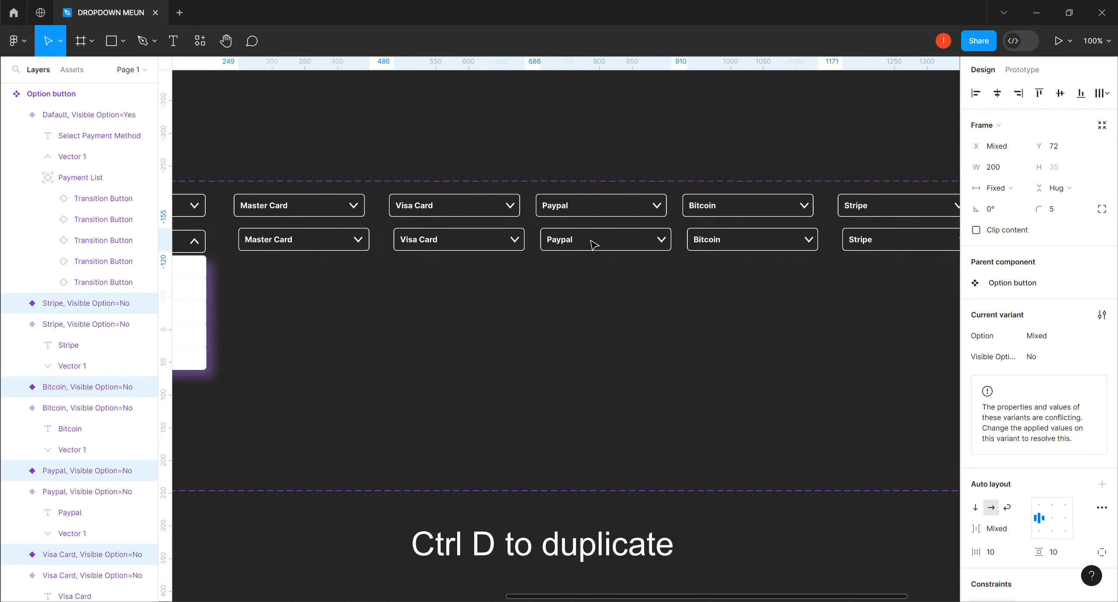
key(Left)
key(Left)
key(Left)
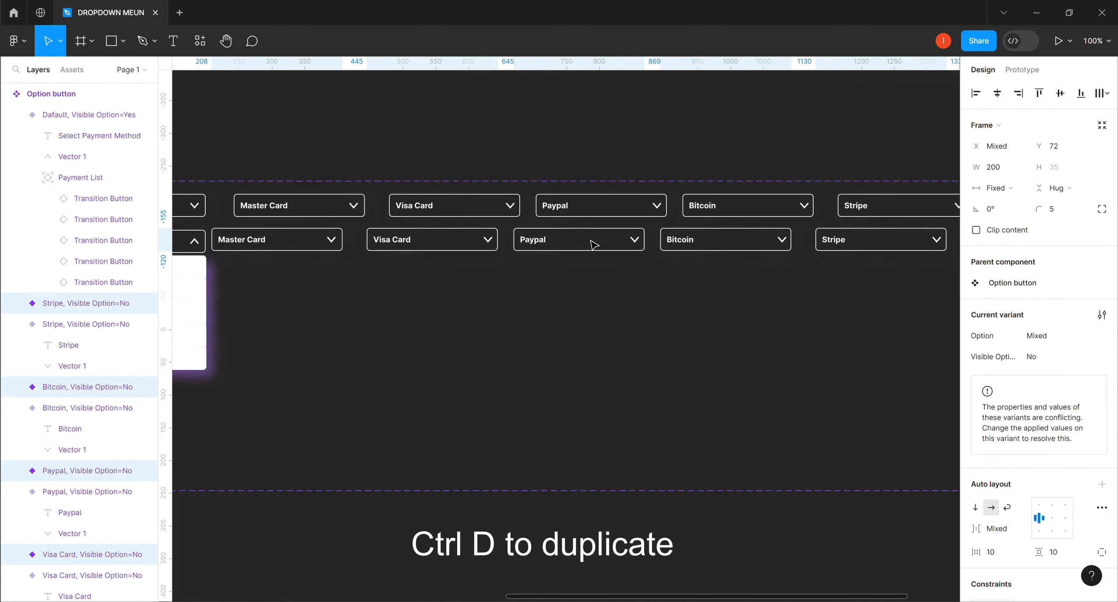
key(Right)
key(Right)
key(Right)
key(Right)
key(Right)
key(Right)
key(Right)
key(Right)
key(Right)
key(Right)
key(Right)
key(Right)
key(Right)
key(Right)
key(Right)
key(Right)
key(Right)
key(Right)
key(Right)
key(Right)
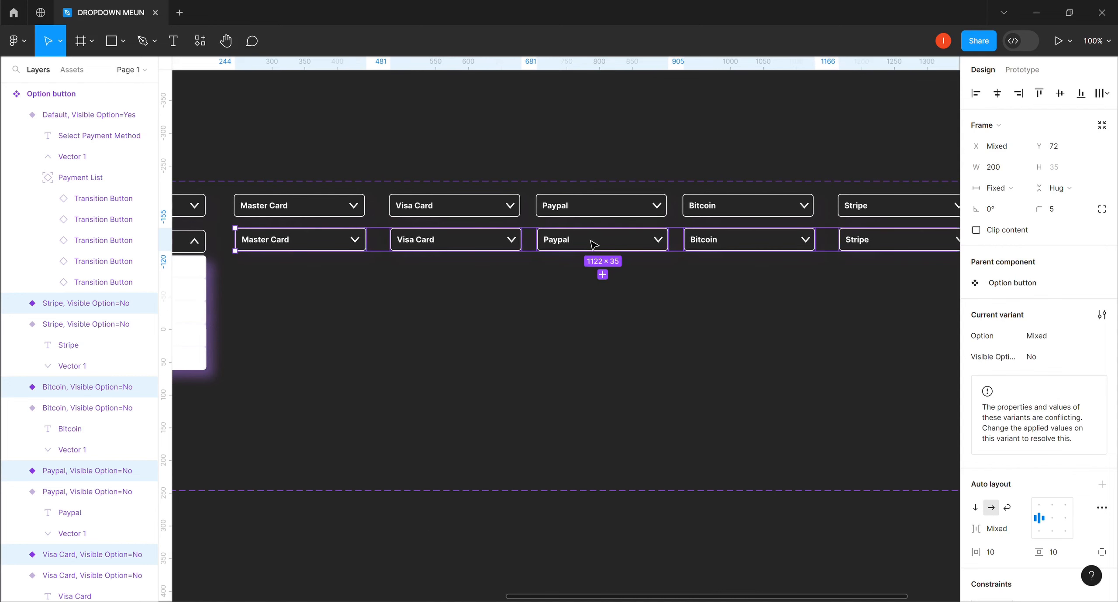
key(Left)
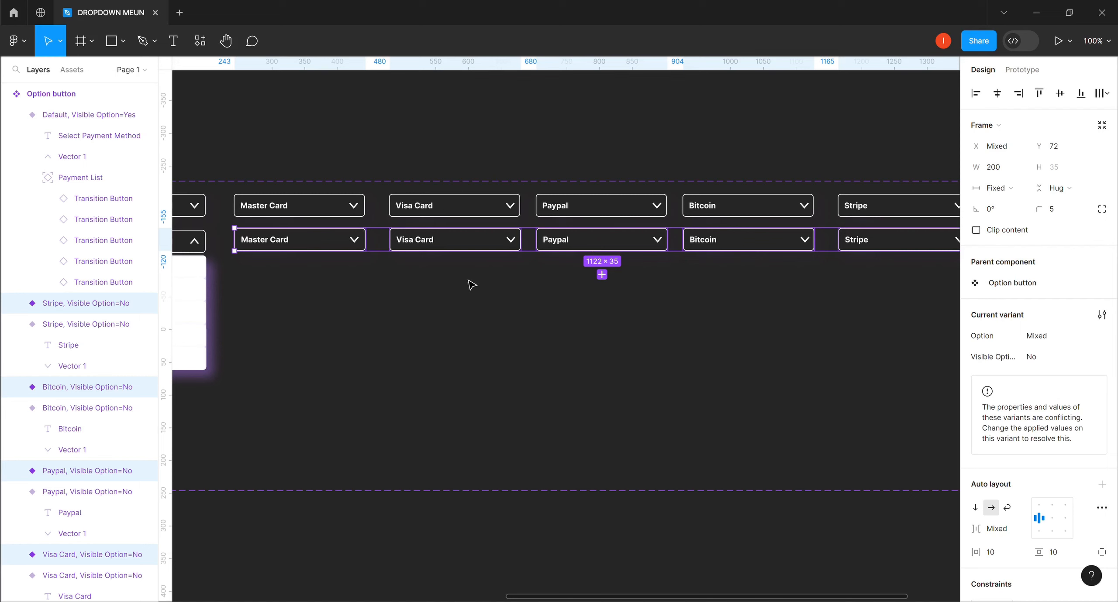
click(393, 260)
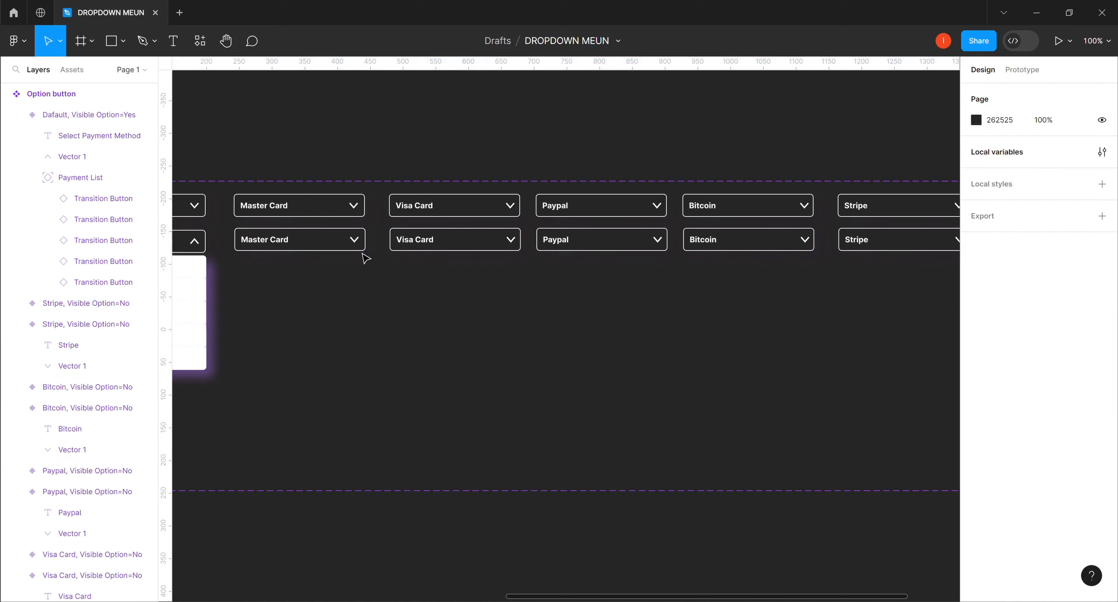
Step: Rotate the arrow vectors of all five duplicated variants to 180°
click(362, 246)
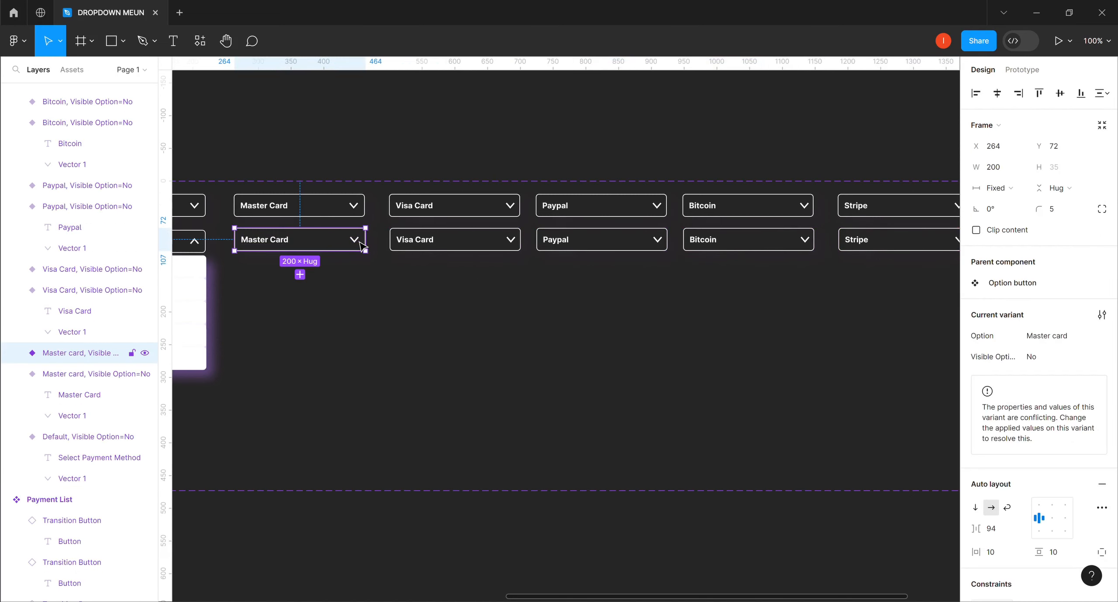
click(362, 245)
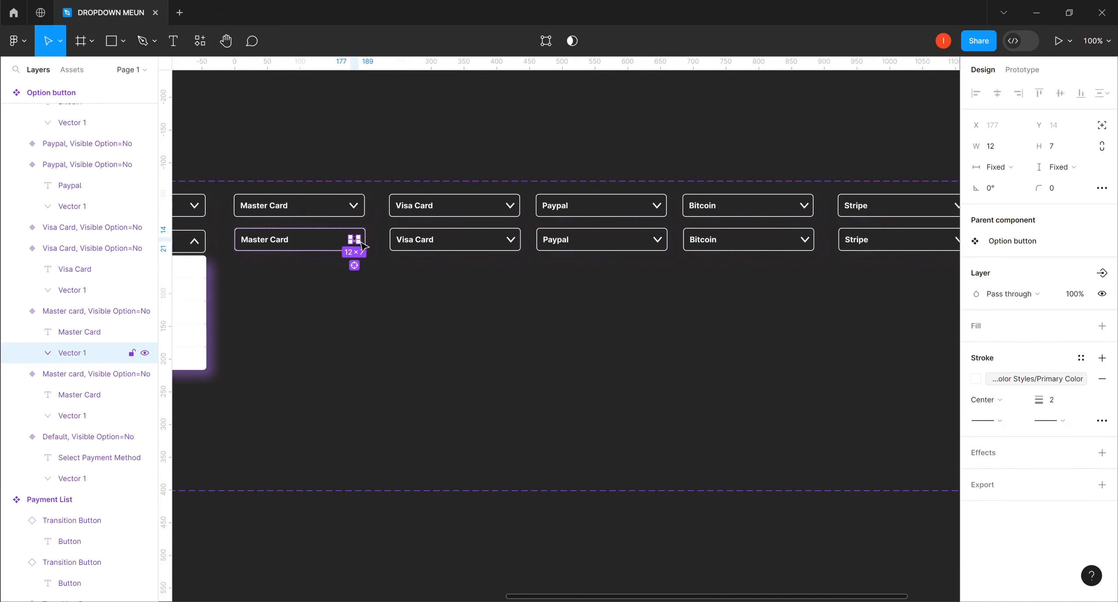
ctrl+shift+click(513, 242)
ctrl+shift+click(513, 243)
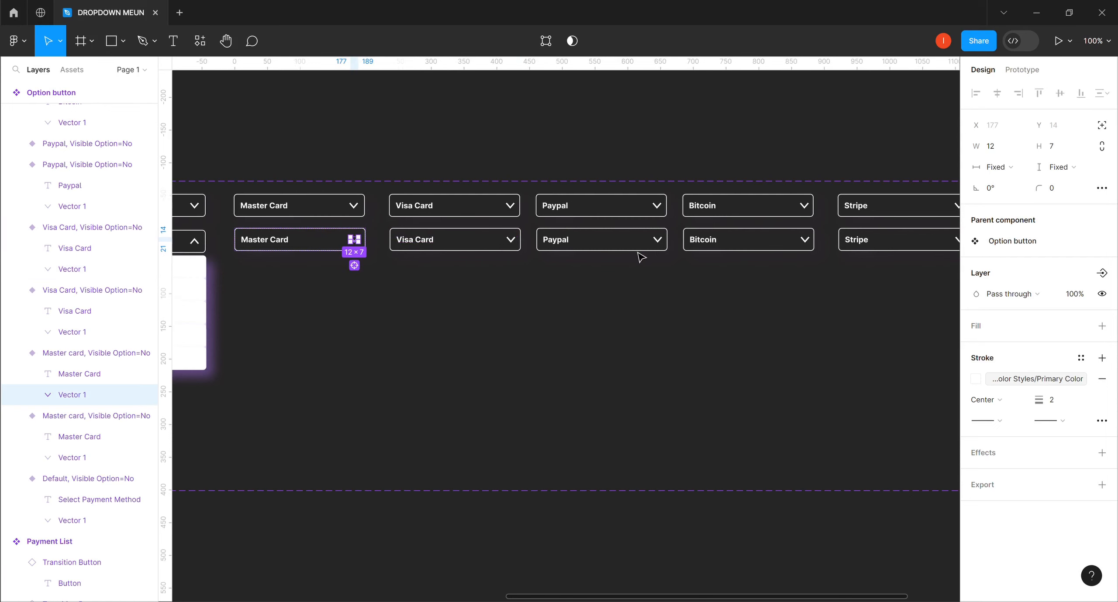
ctrl+shift+click(665, 246)
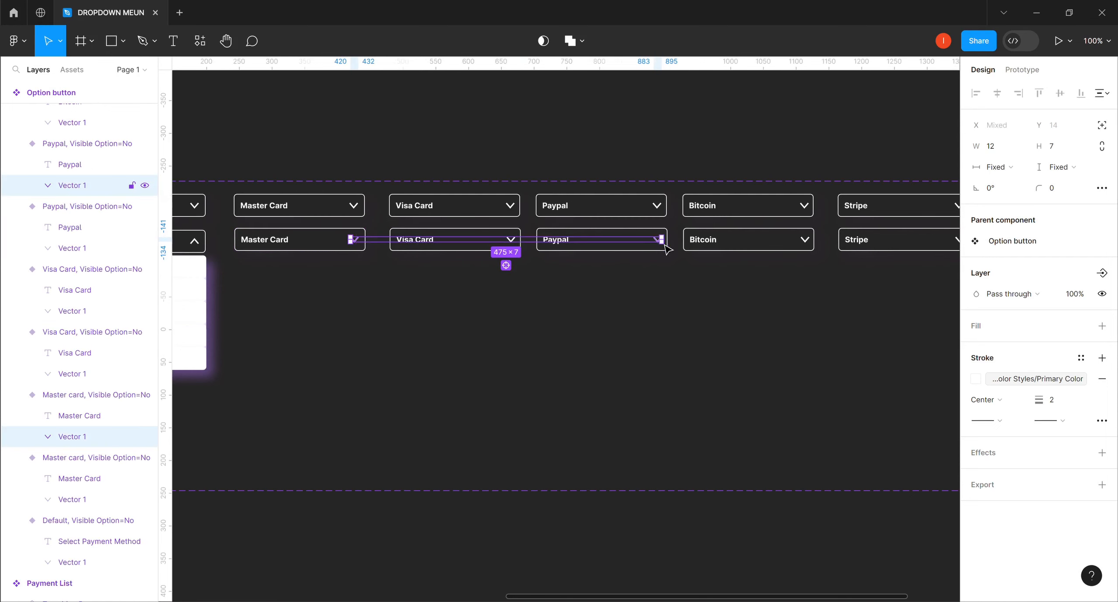
ctrl+shift+click(804, 243)
ctrl+shift+click(804, 242)
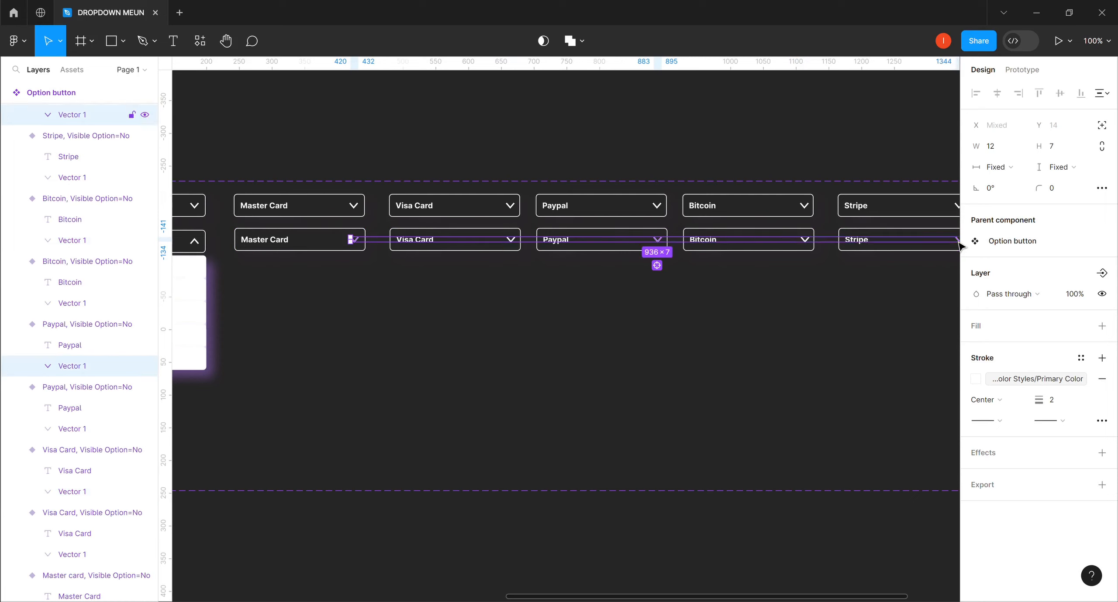
shift+click(956, 243)
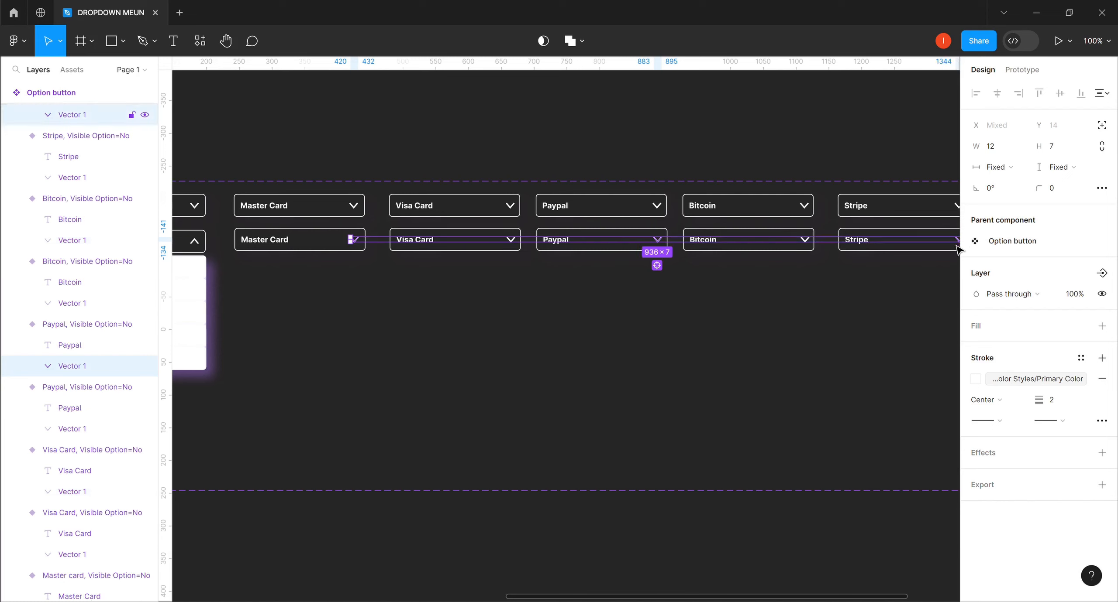
shift+click(811, 249)
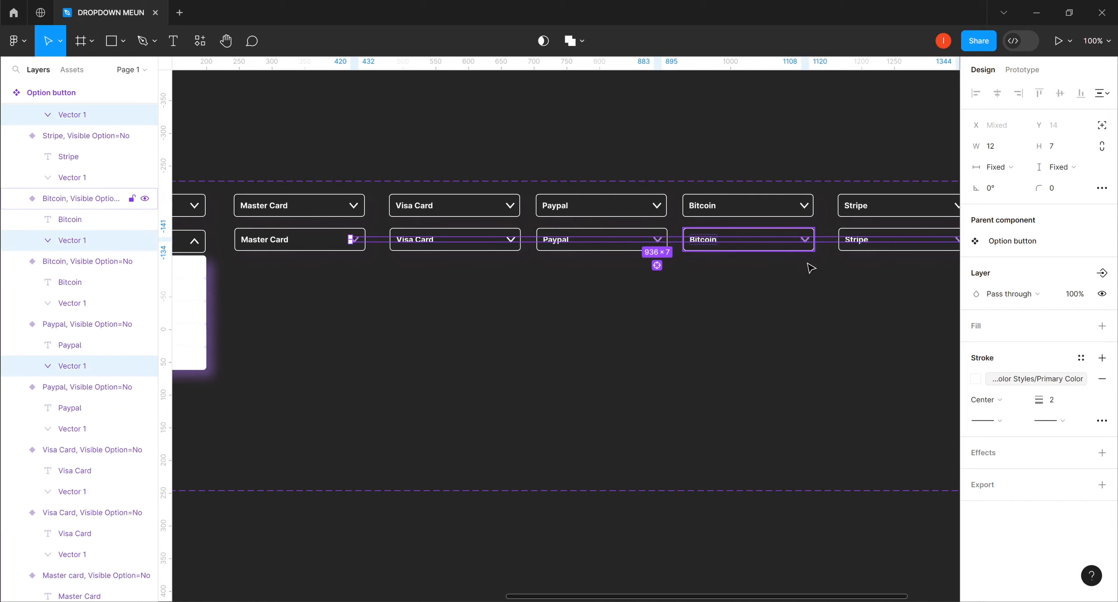
shift+click(515, 246)
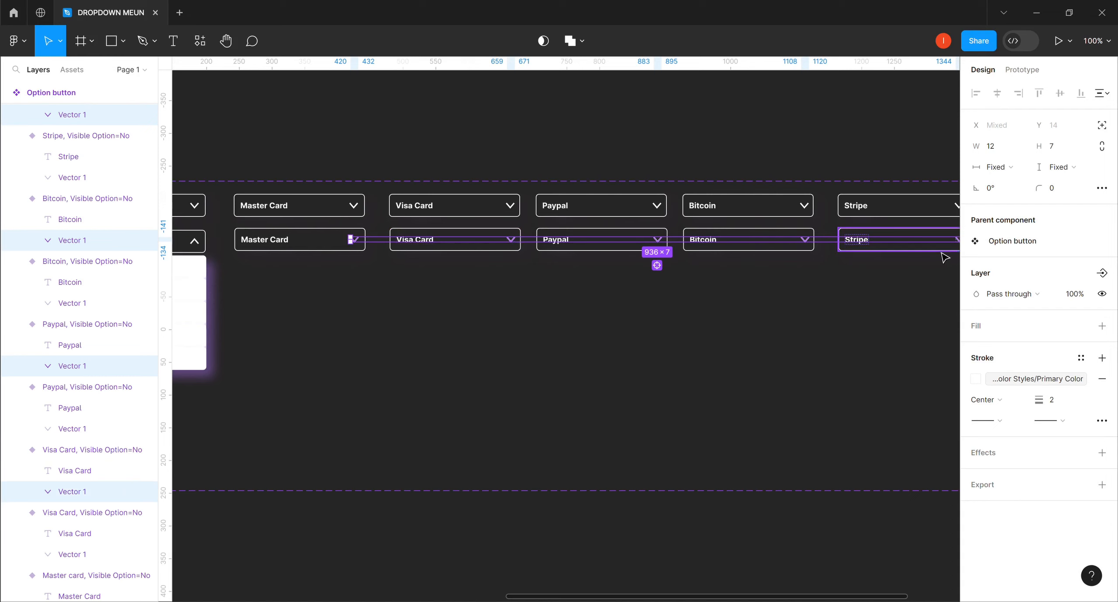
click(990, 192)
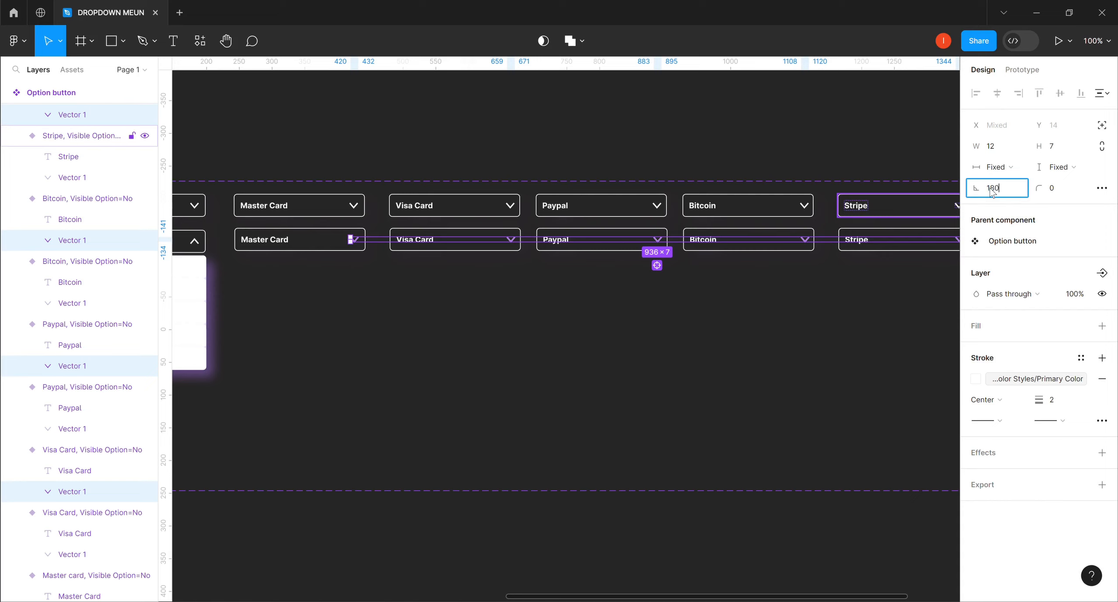
key(Return)
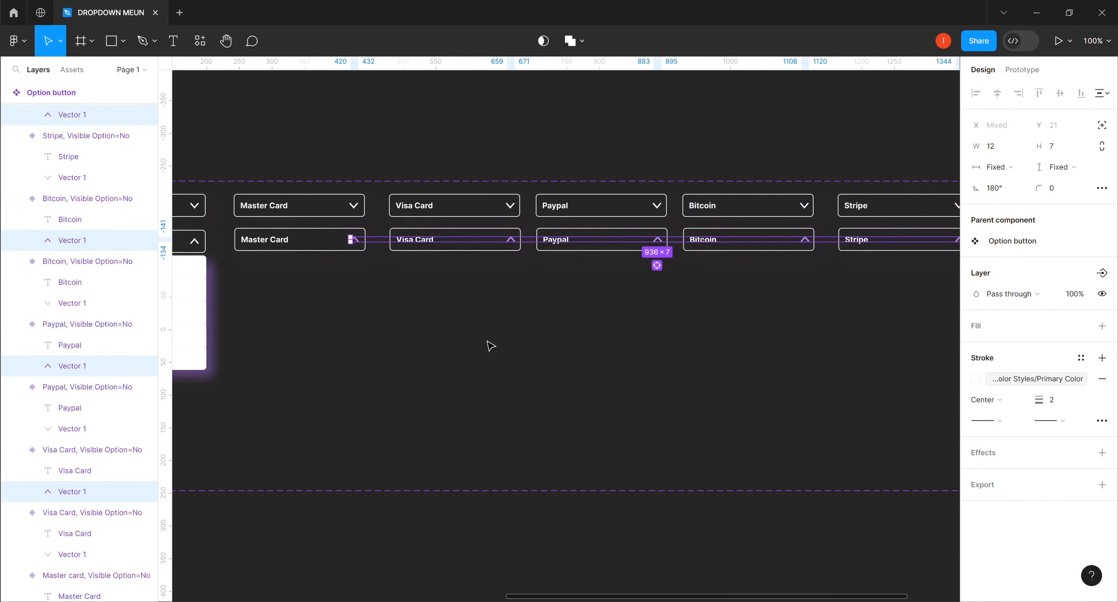
Step: Set Visible Option to Yes on the duplicated Master Card, Visa Card, Paypal, Bitcoin and Stripe variants in the lower row
click(329, 254)
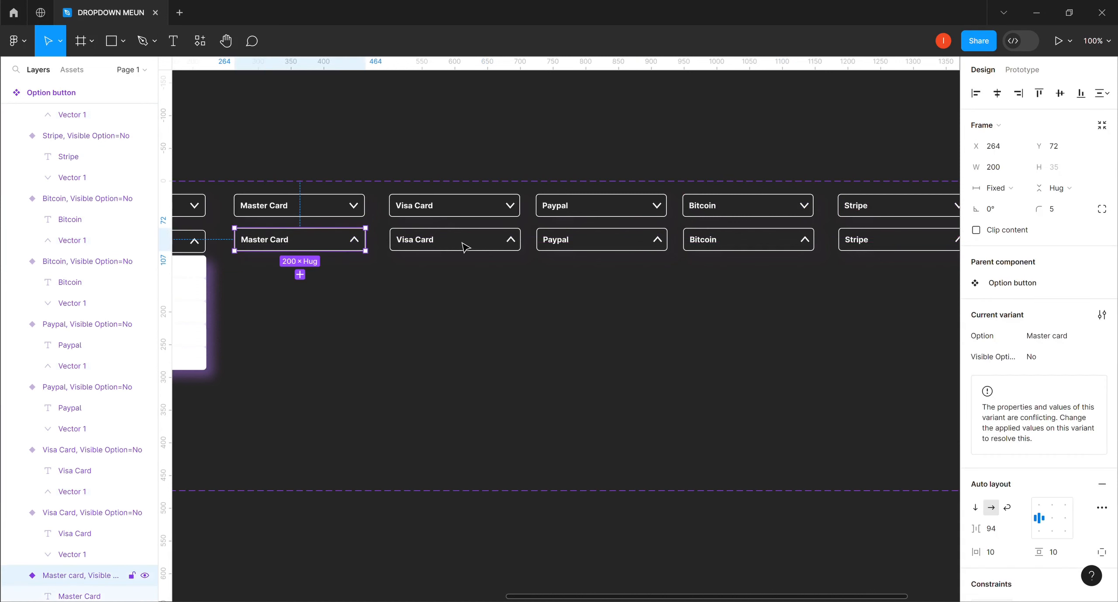
shift+click(524, 244)
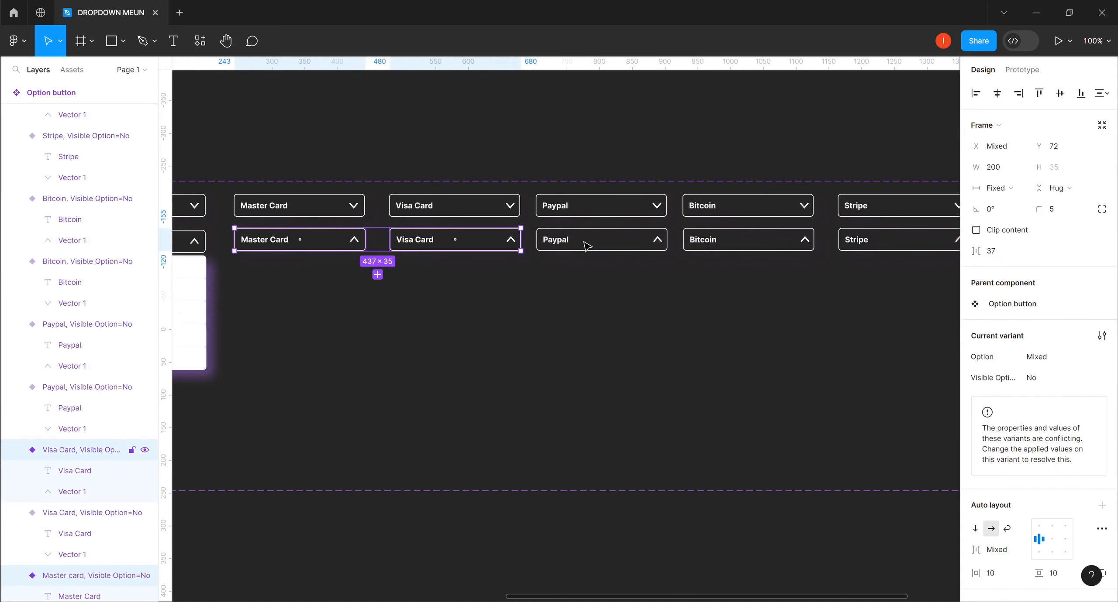
shift+click(644, 243)
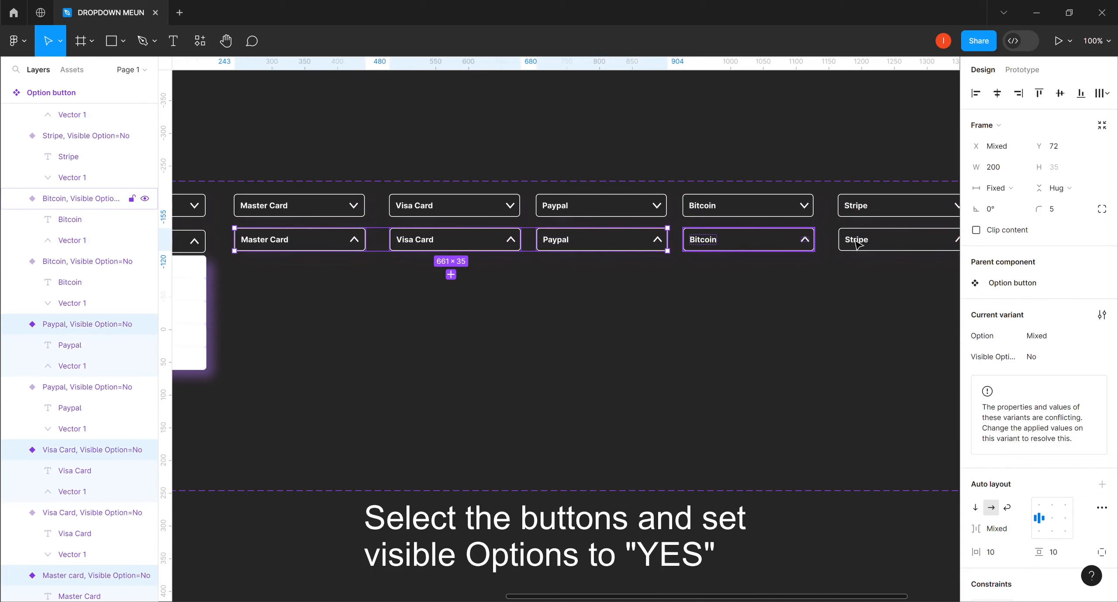
shift+click(718, 243)
shift+click(866, 243)
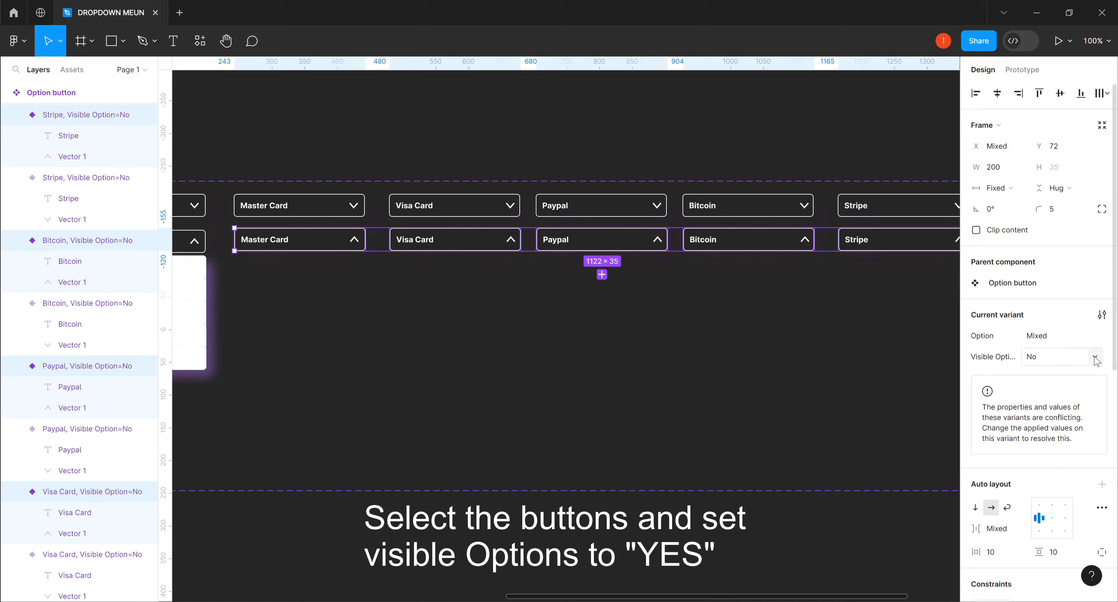
click(1095, 358)
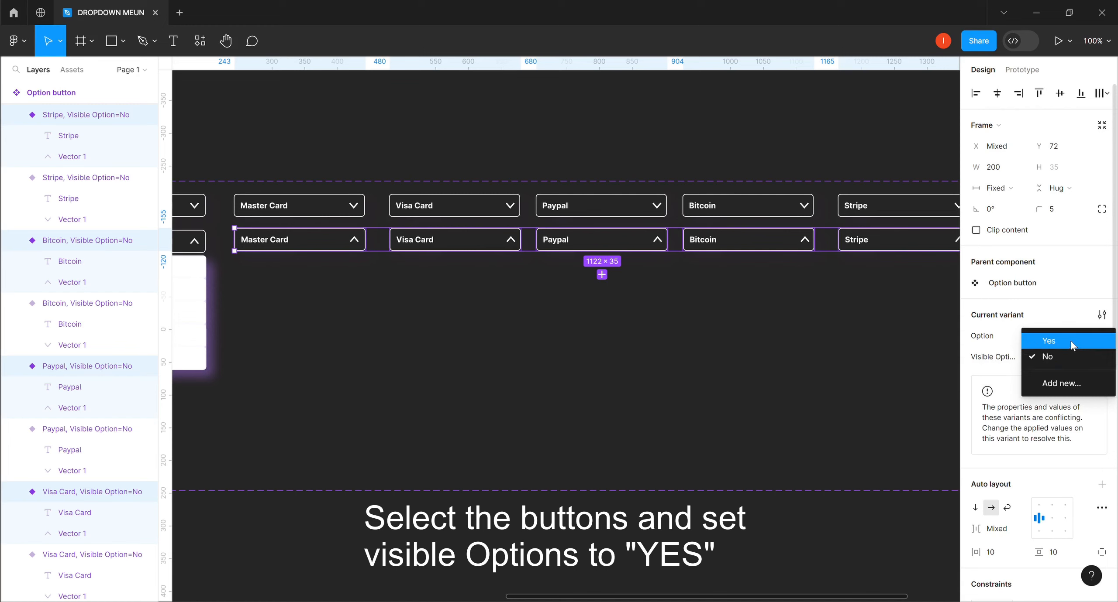
key(Return)
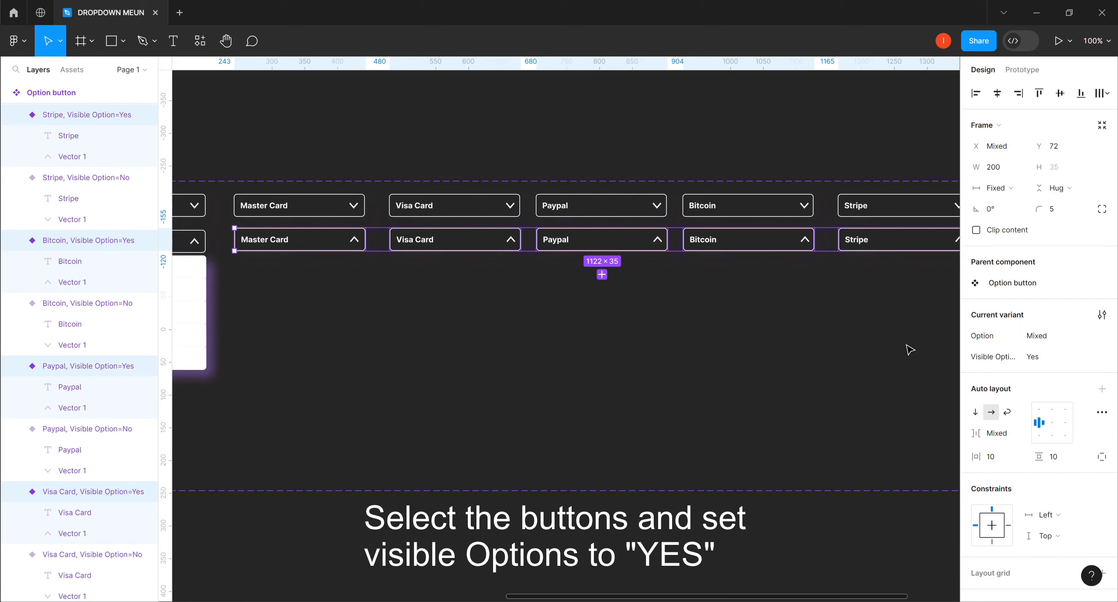
key(Escape)
Step: Copy the Payment List from the open Select Payment Method variant into the open Master Card, Visa Card, Paypal, Bitcoin and Stripe variants
scroll(294, 121, left, 1)
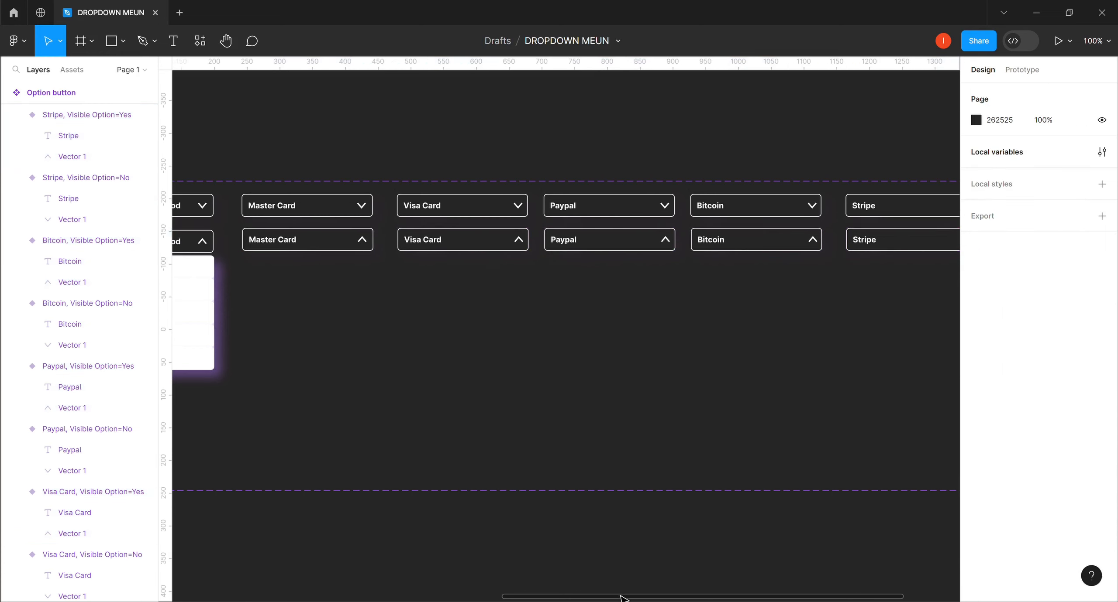
drag(723, 599, 664, 598)
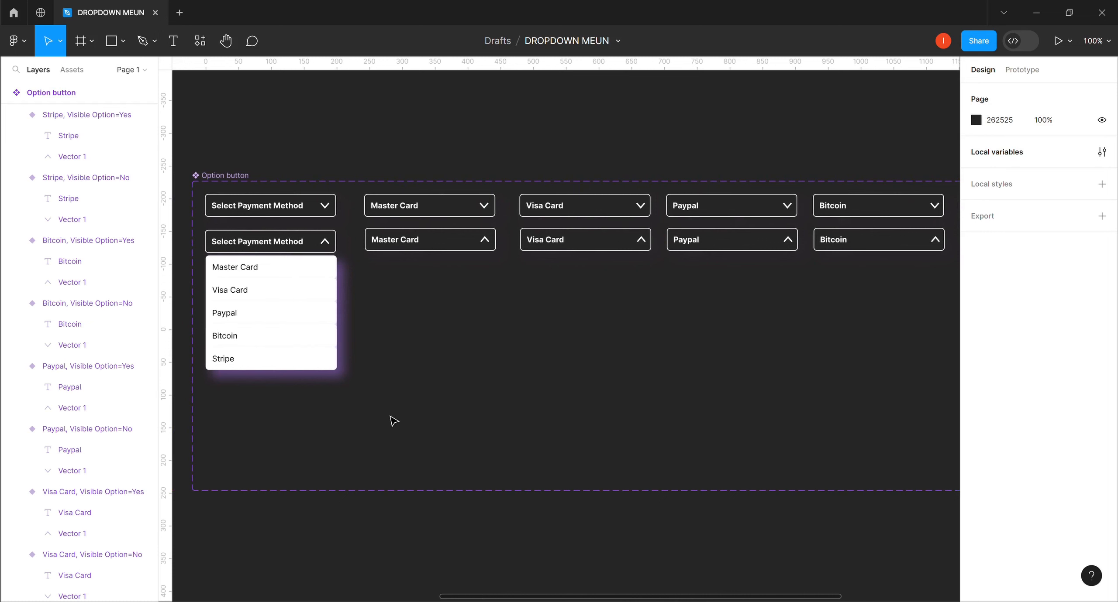
right_click(296, 333)
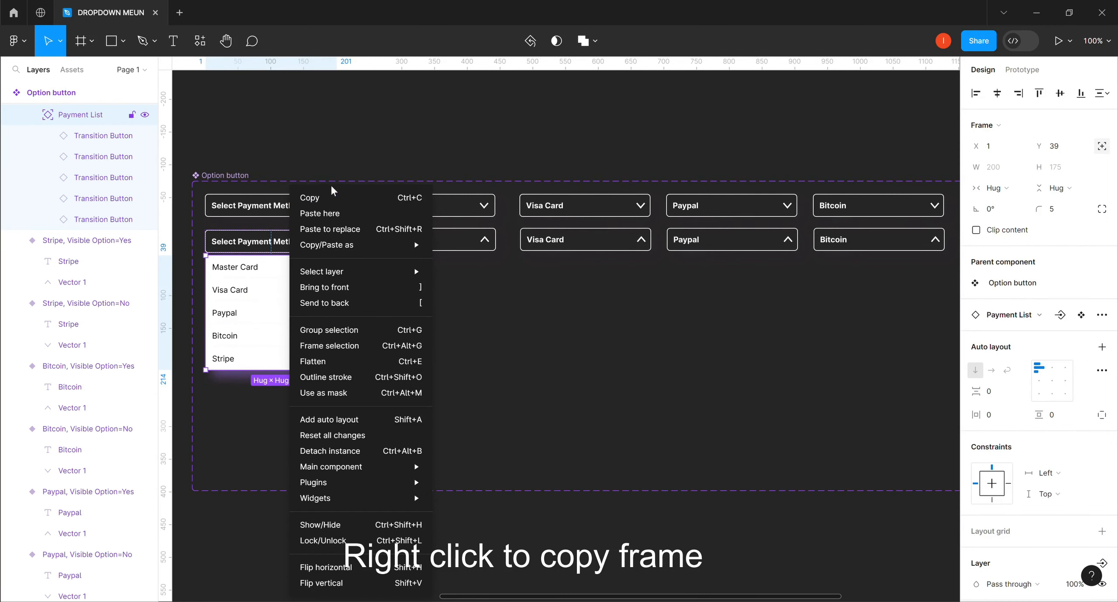
click(322, 199)
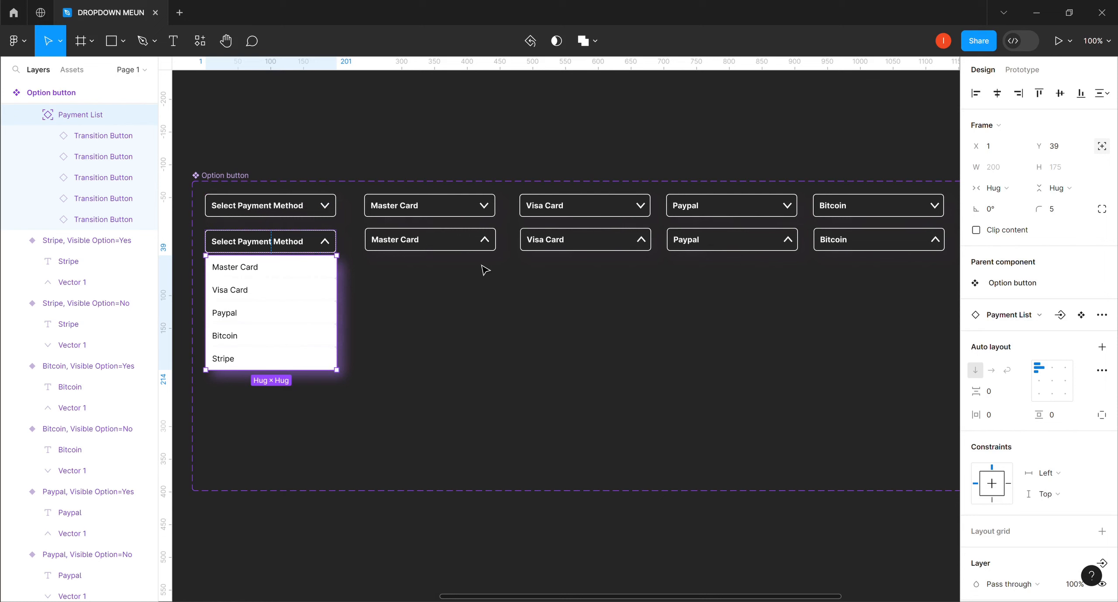
click(459, 247)
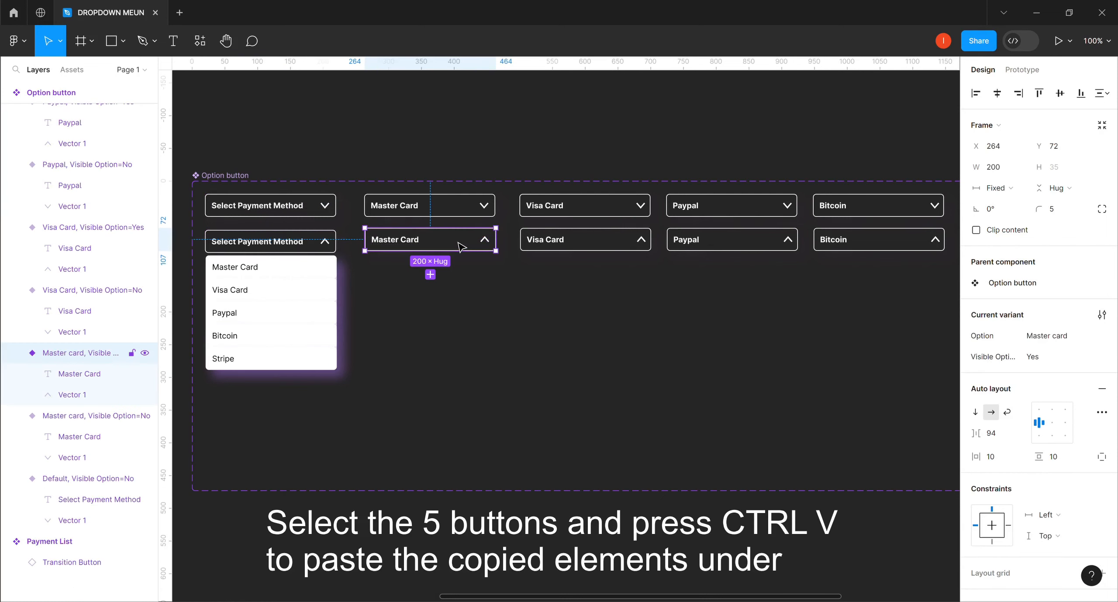
shift+click(587, 247)
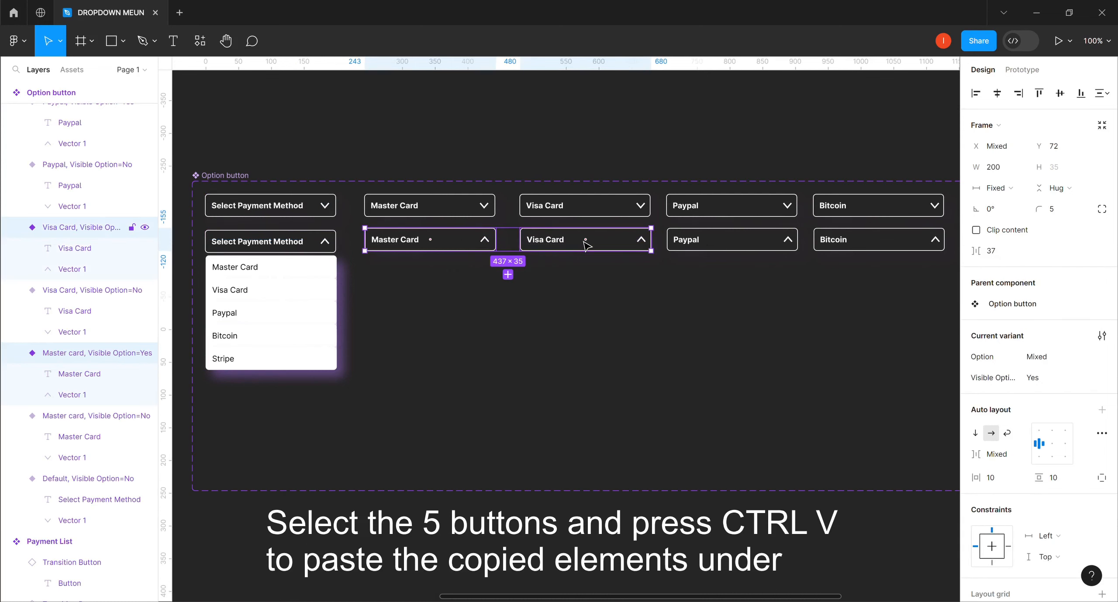
shift+click(728, 245)
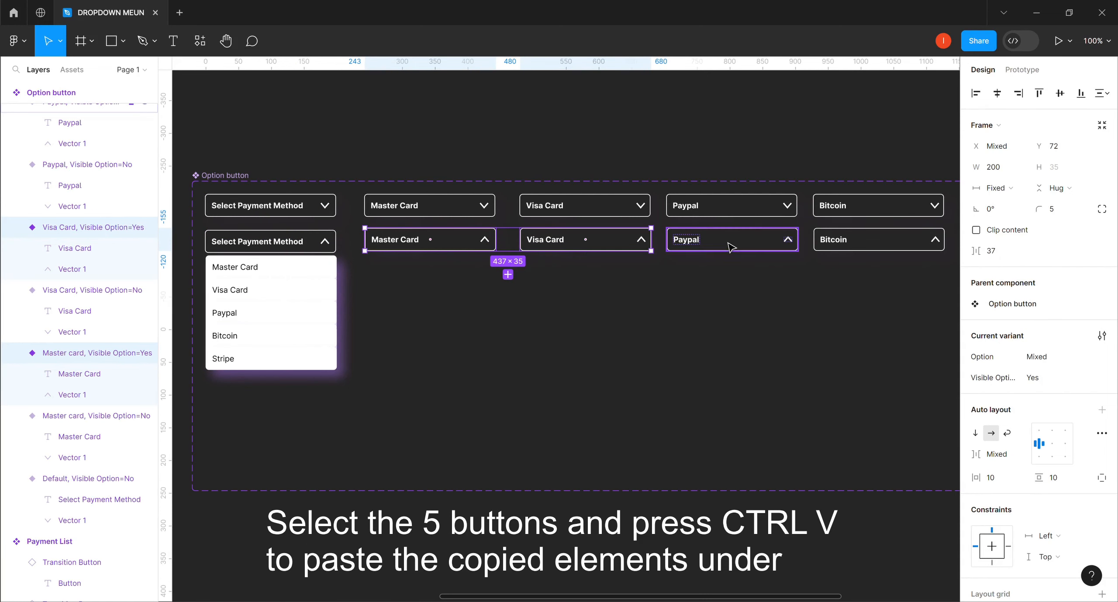
shift+click(859, 244)
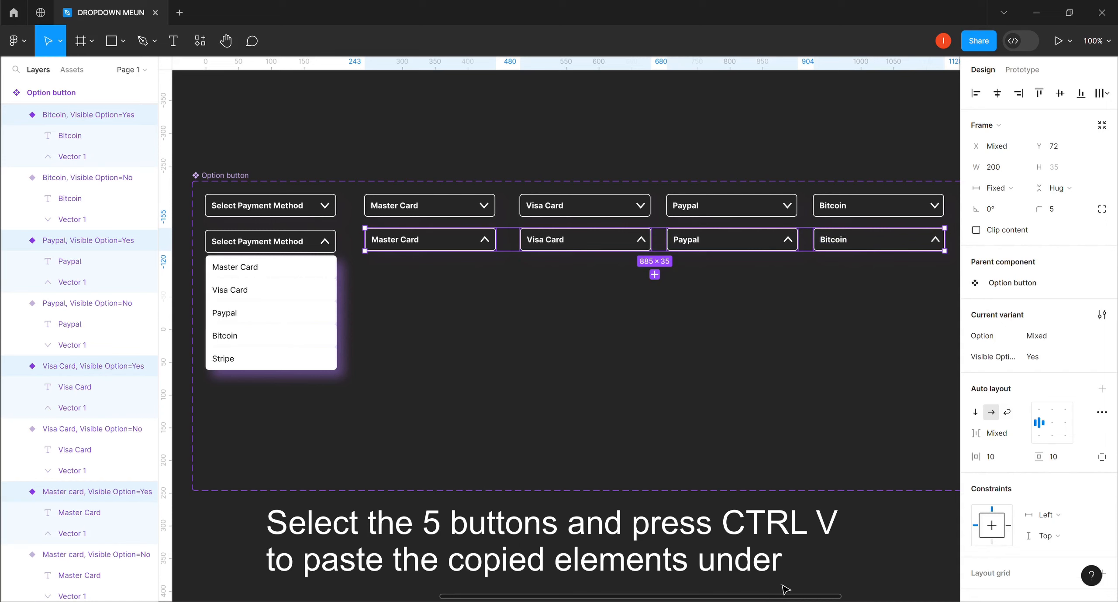
drag(764, 600, 788, 601)
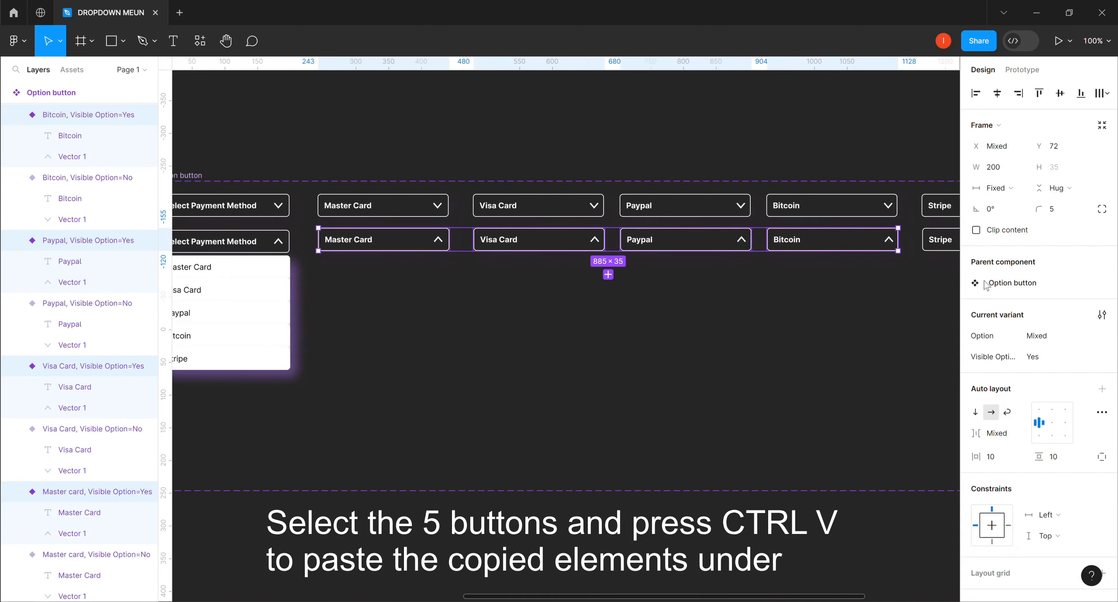
shift+click(943, 240)
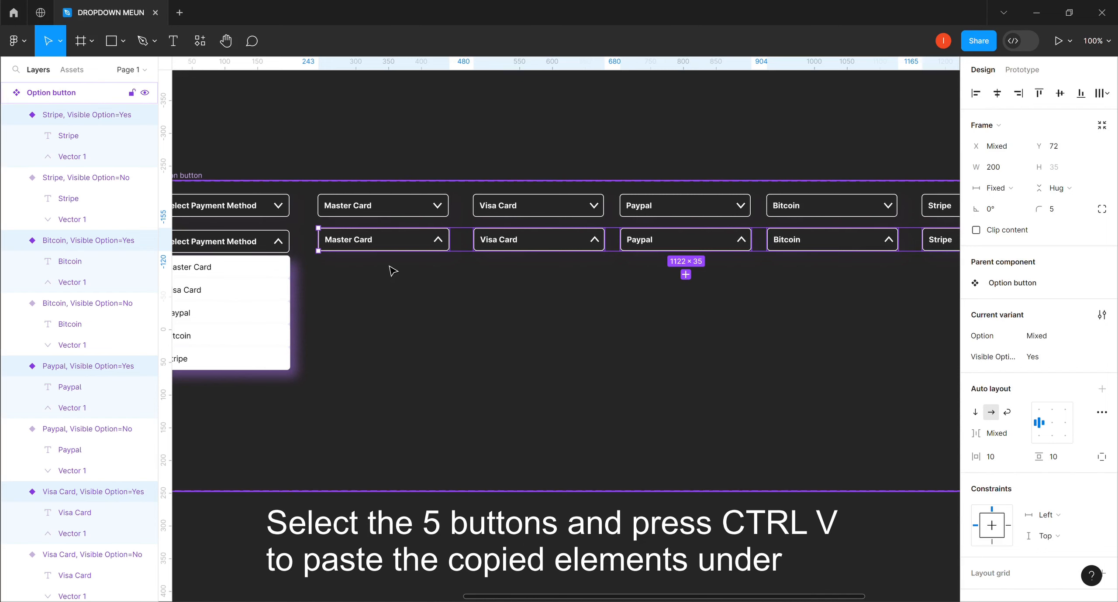
key(ctrl+v)
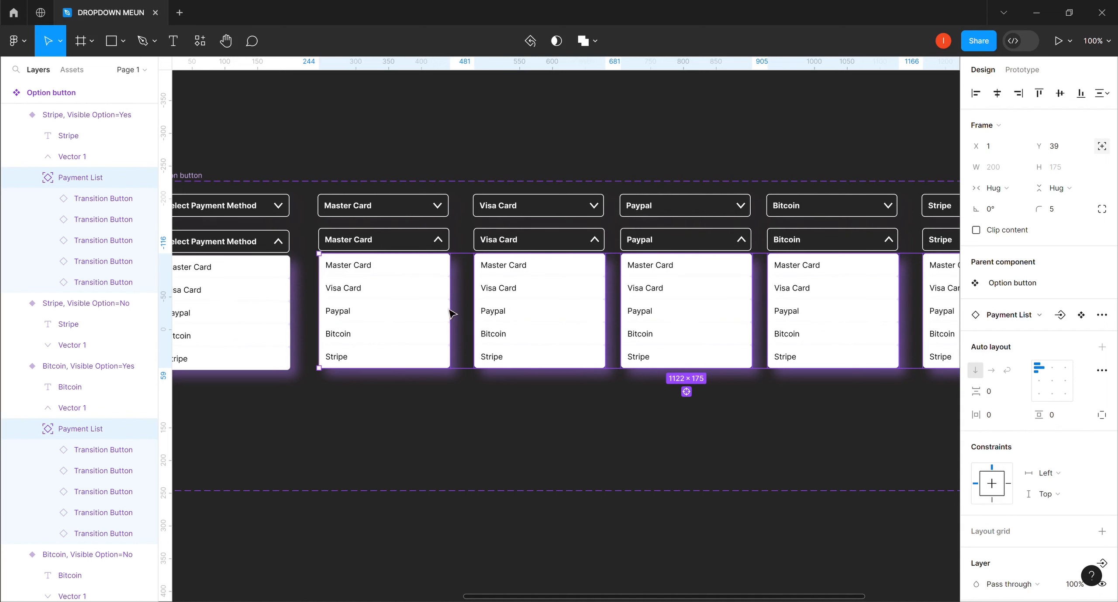
Step: Connect the open and closed Select Payment Method variants to each other with On click, Change to interactions set to Instant
scroll(450, 219, left, 2)
click(461, 110)
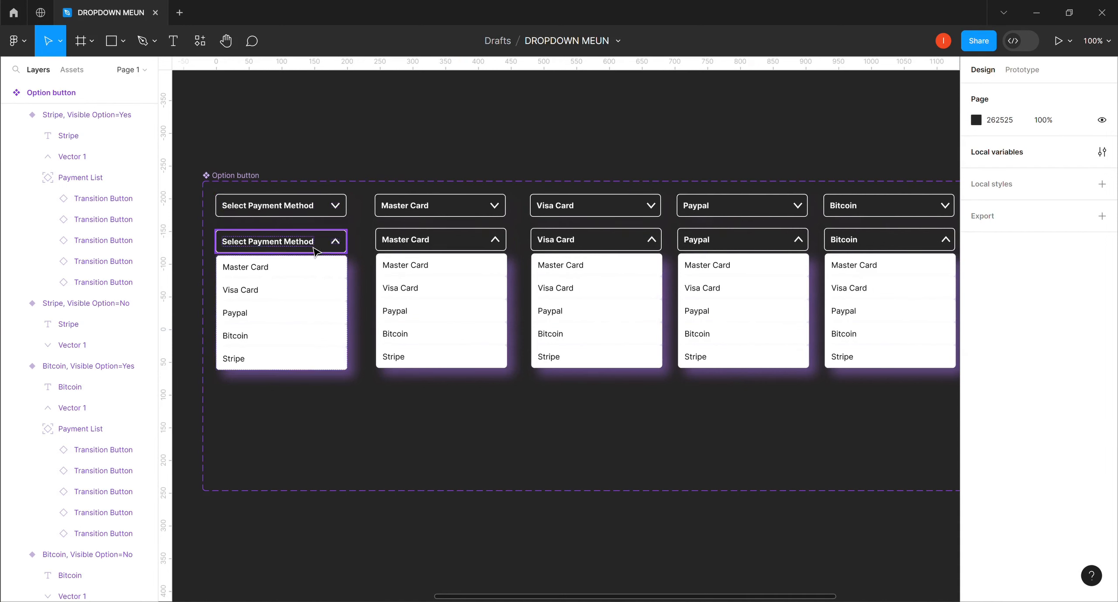
click(1042, 70)
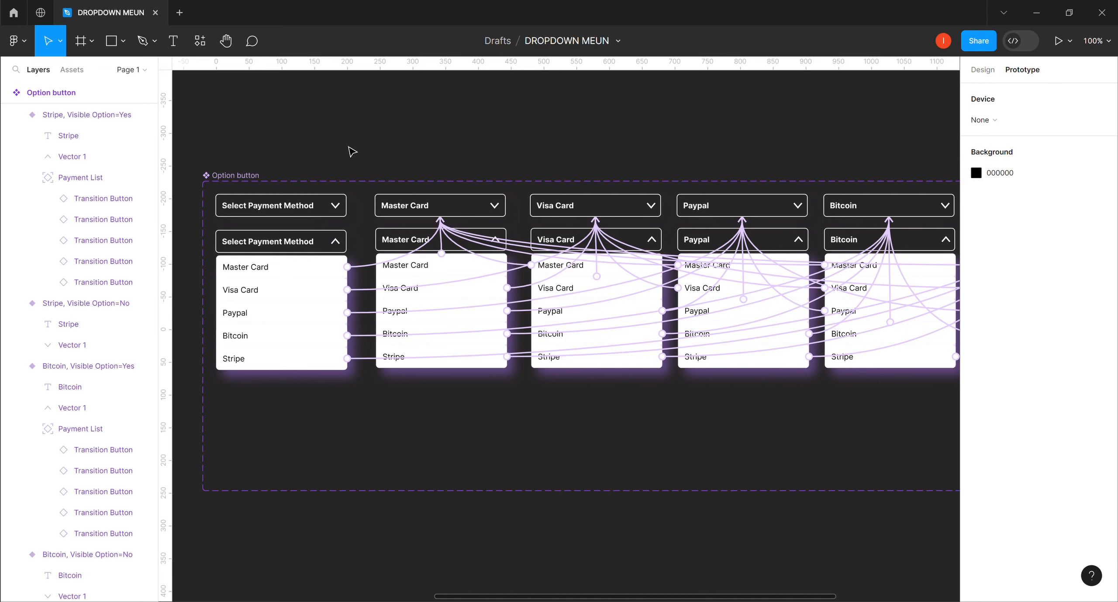
drag(346, 241, 343, 210)
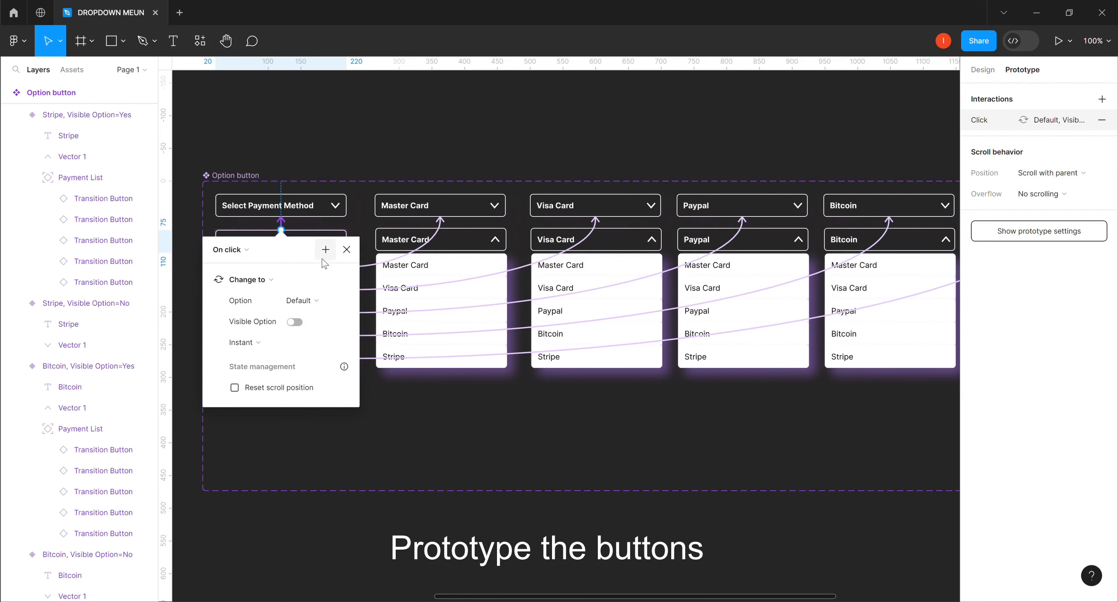
click(331, 207)
drag(347, 206, 333, 242)
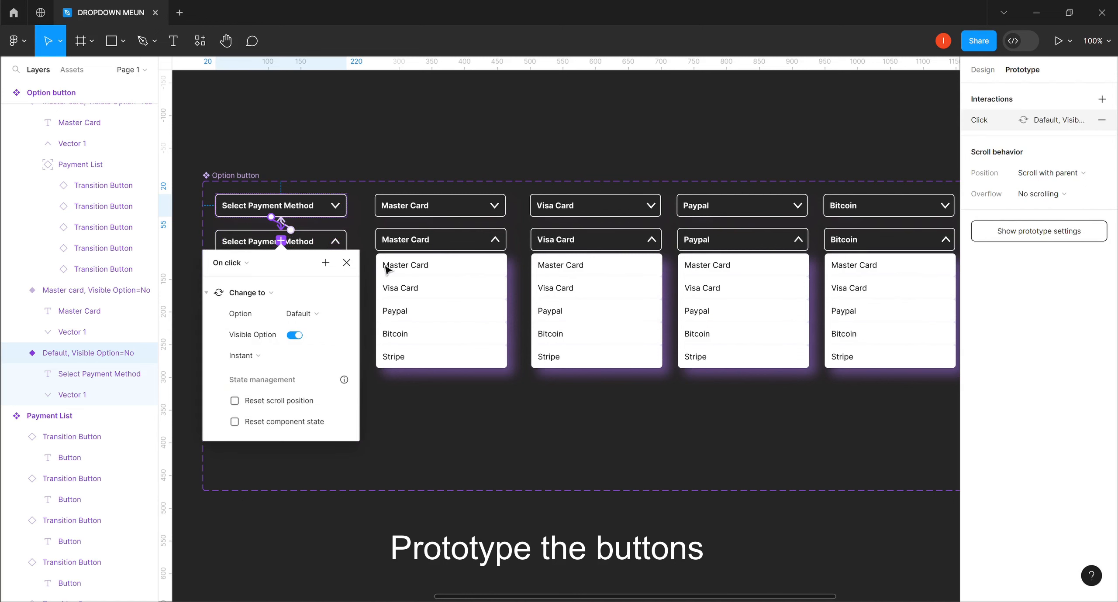
Step: Link the closed and open Master Card variants in both directions with On click, Change to interactions set to Instant
click(465, 211)
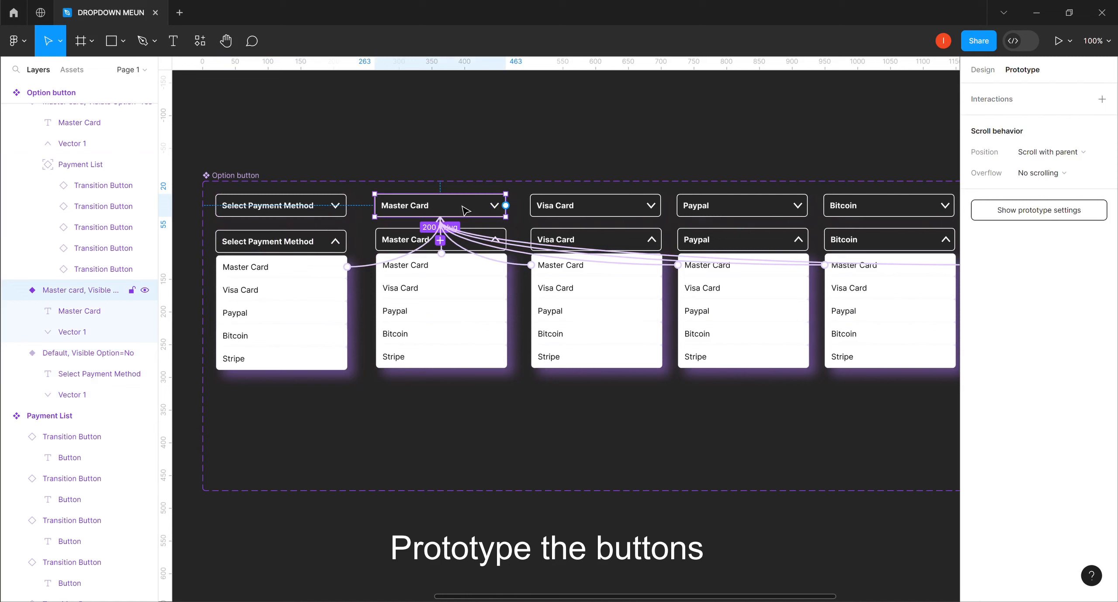
drag(505, 206, 488, 250)
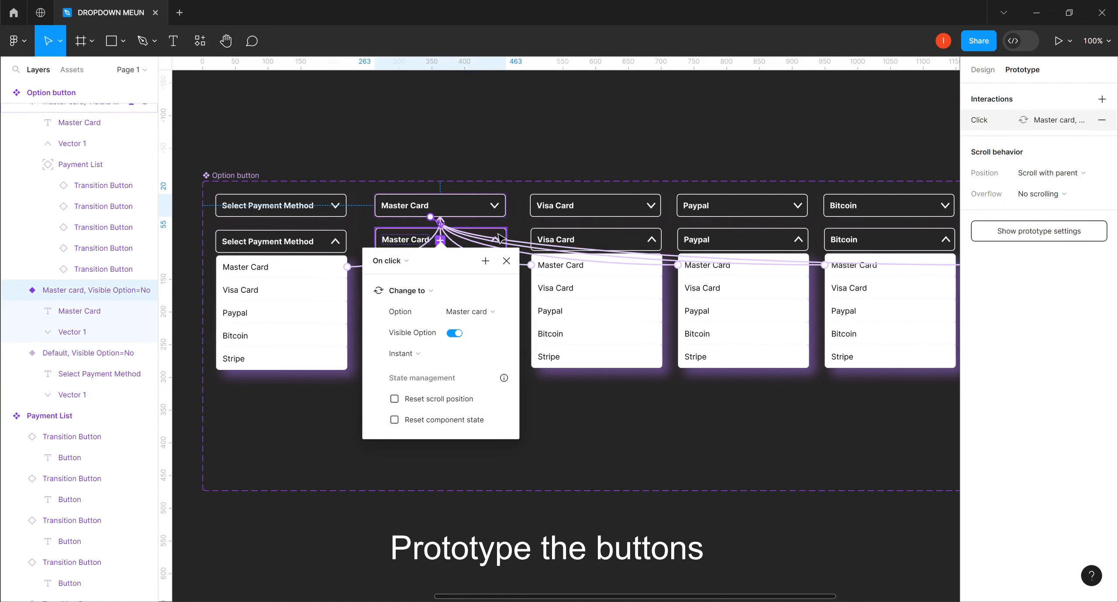
click(498, 238)
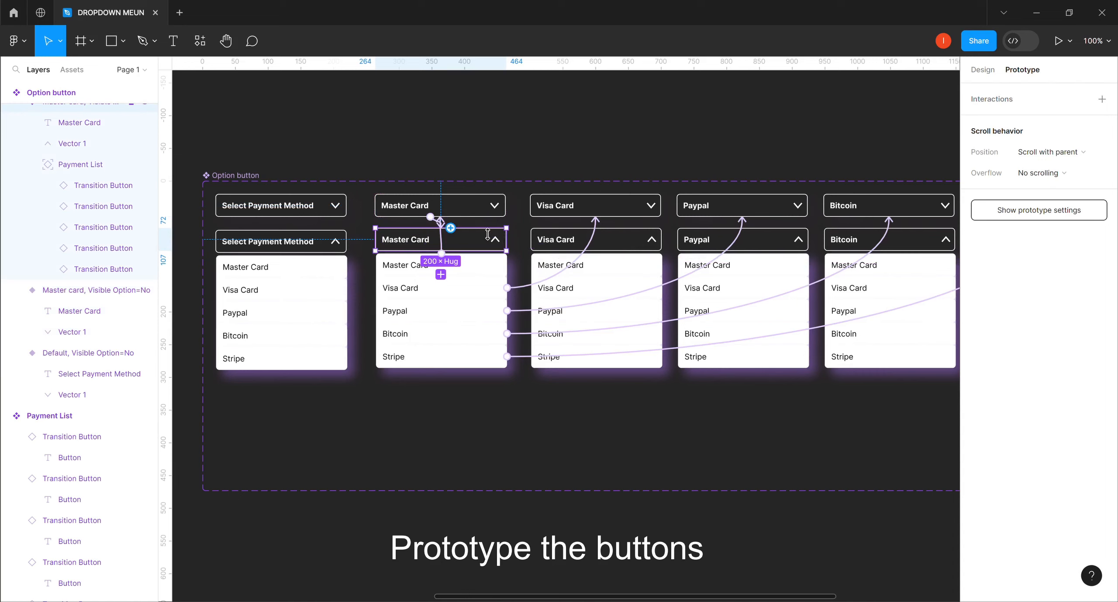
mouse_move(453, 232)
drag(483, 213, 482, 212)
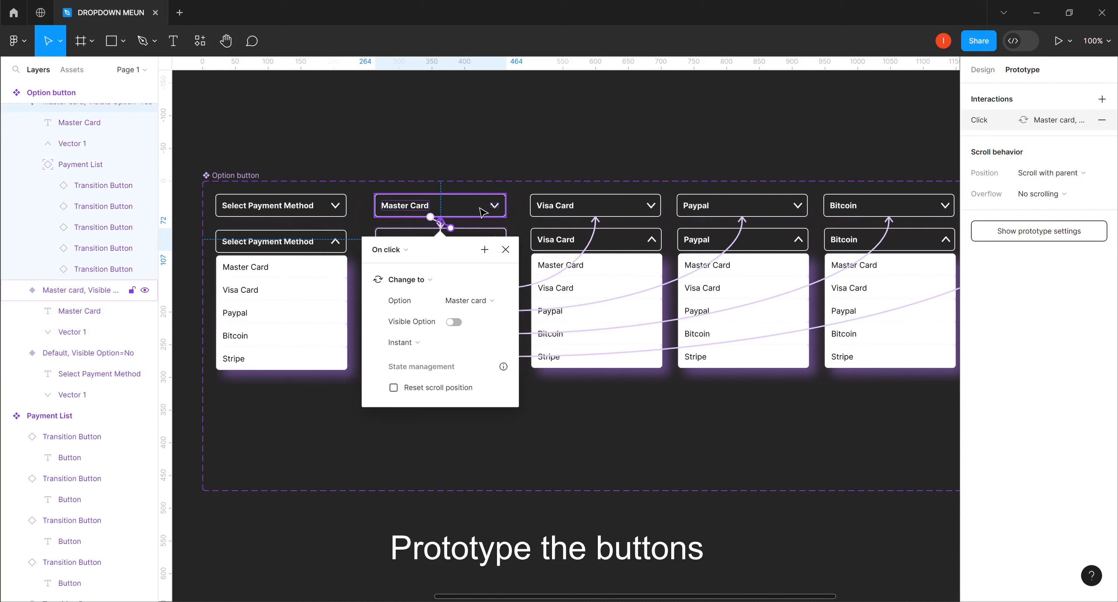
Step: Link the closed and open Visa Card variants in both directions with On click, Change to interactions
click(604, 212)
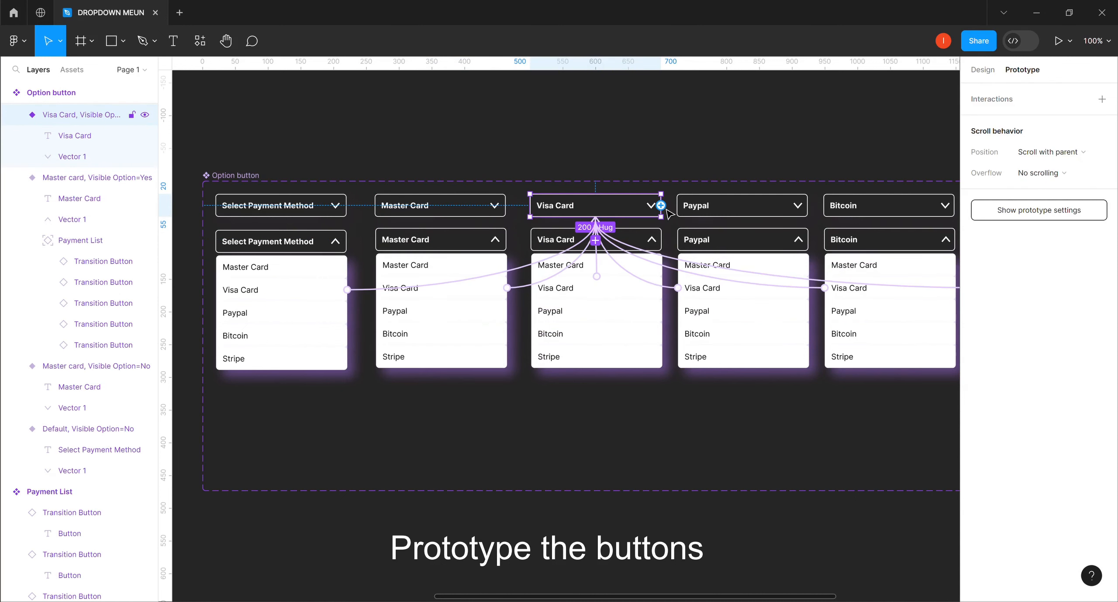
drag(665, 210, 642, 255)
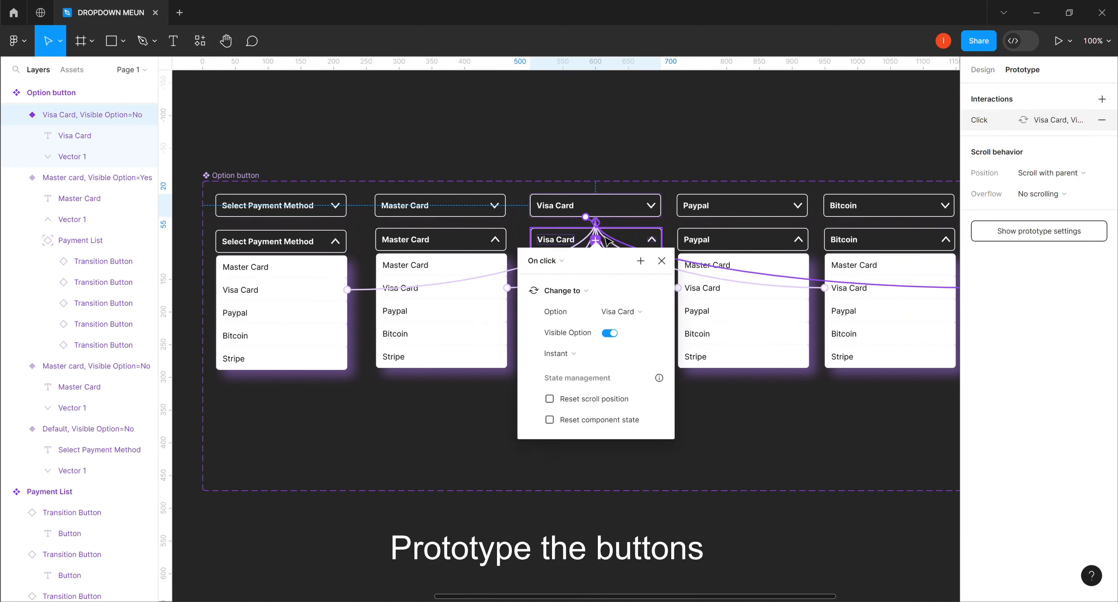
click(551, 242)
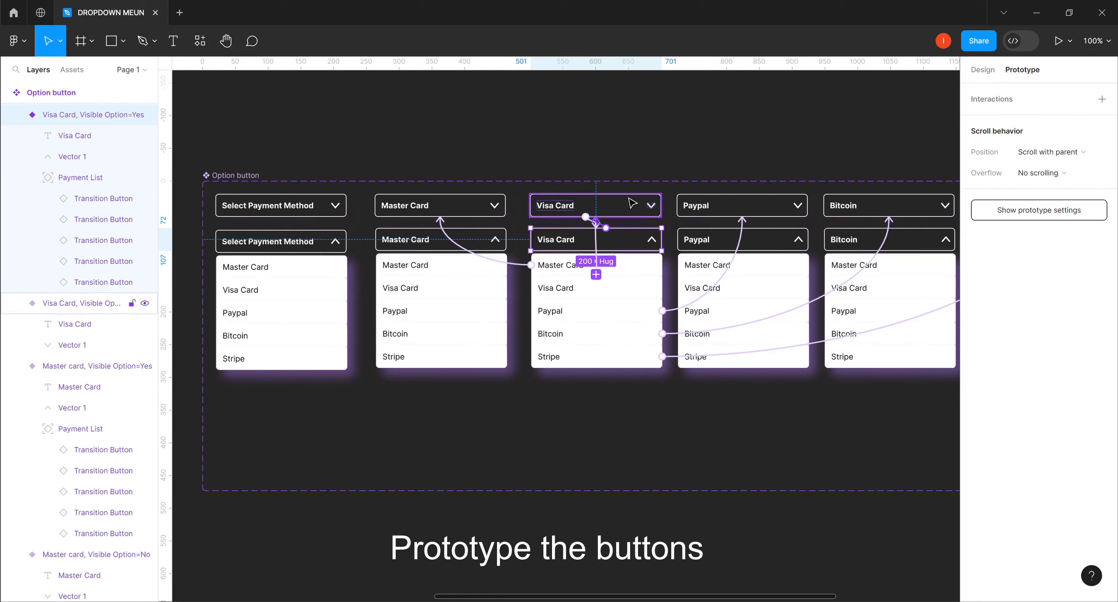
drag(632, 203, 632, 203)
Step: Link the closed and open Paypal variants in both directions with On click, Change to interactions set to Instant
click(755, 214)
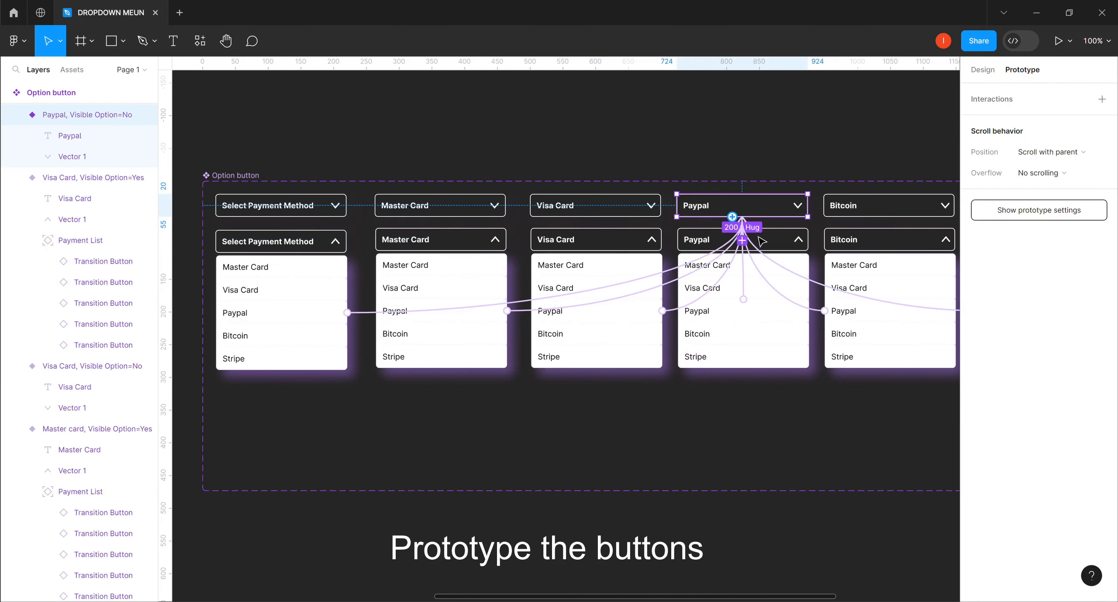
drag(766, 247, 769, 247)
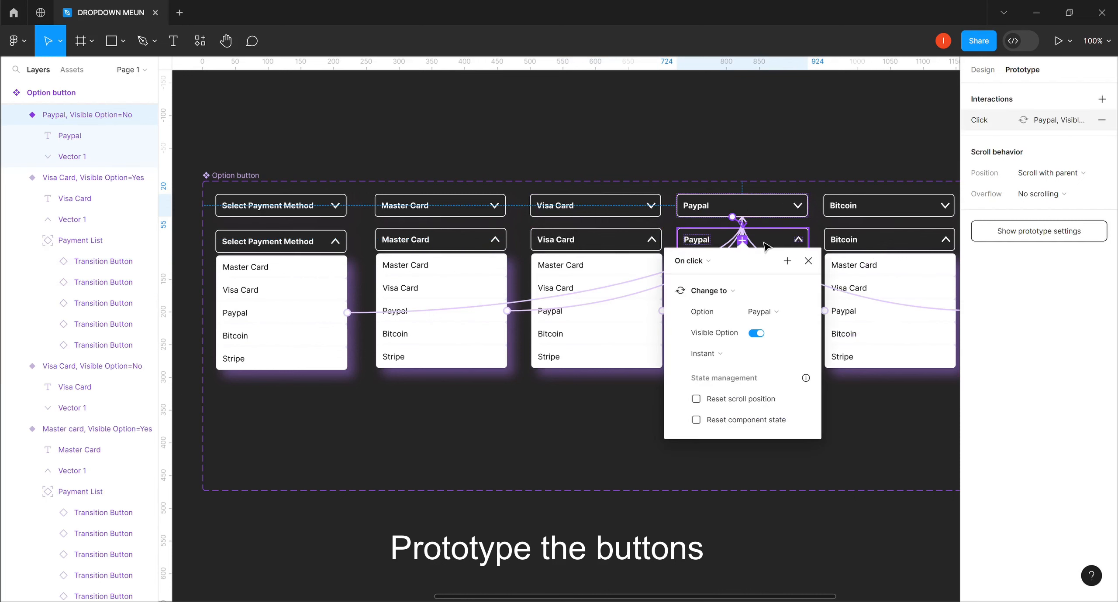
click(785, 243)
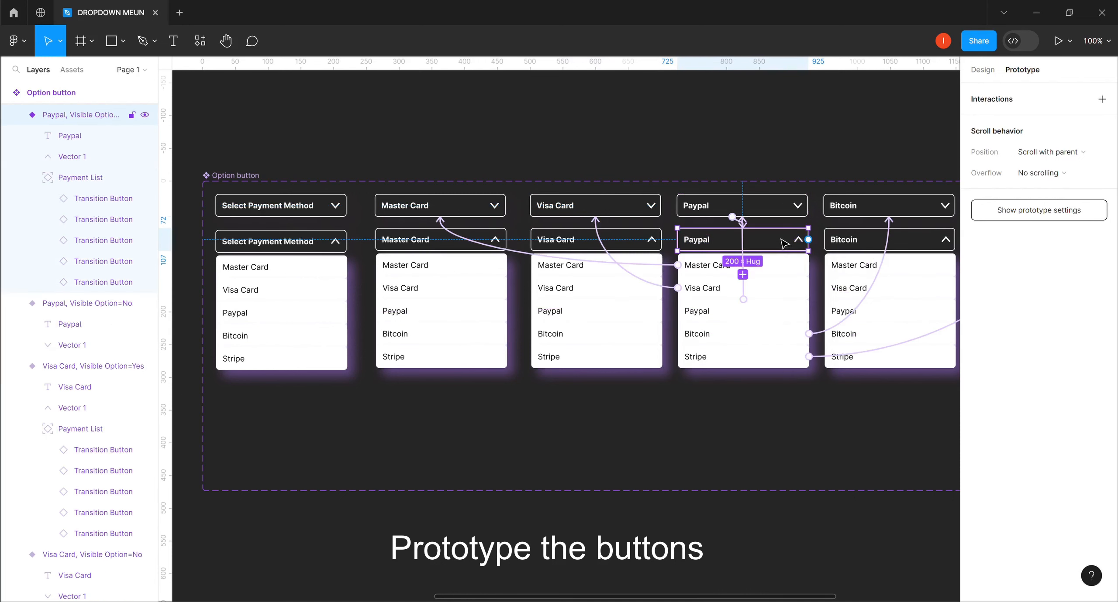
drag(810, 240, 803, 215)
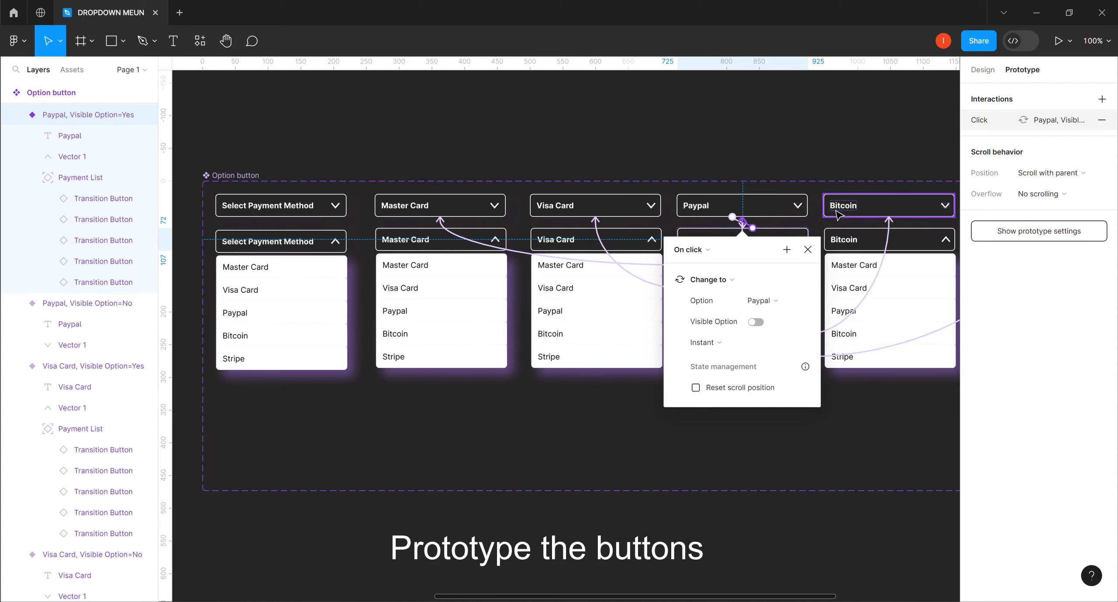
Step: Link the closed and open Bitcoin variants in both directions with On click, Change to interactions set to Instant
click(869, 207)
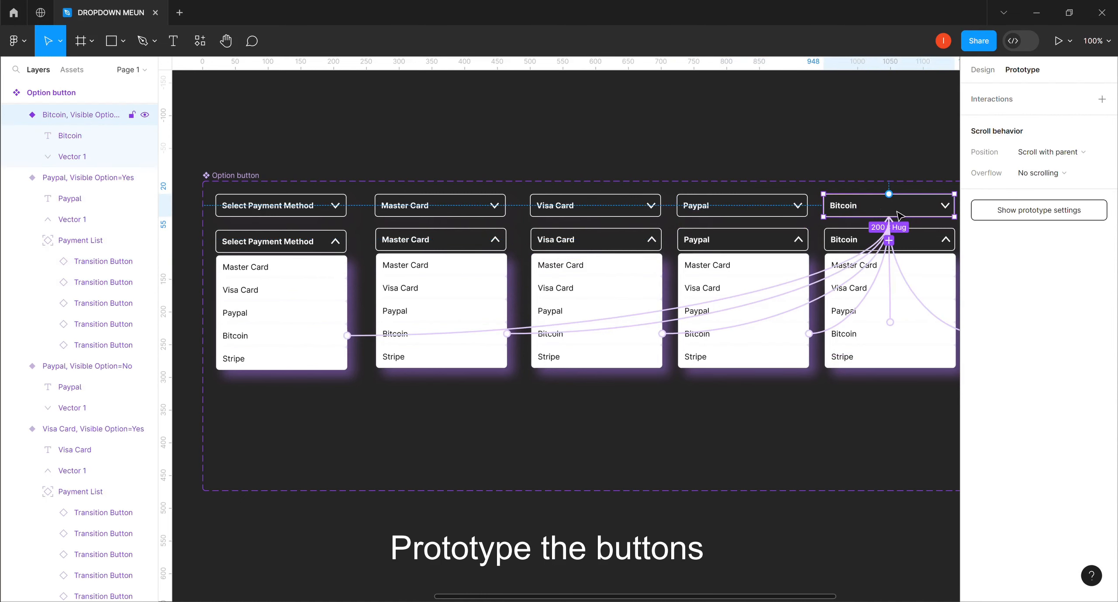
drag(887, 217, 890, 243)
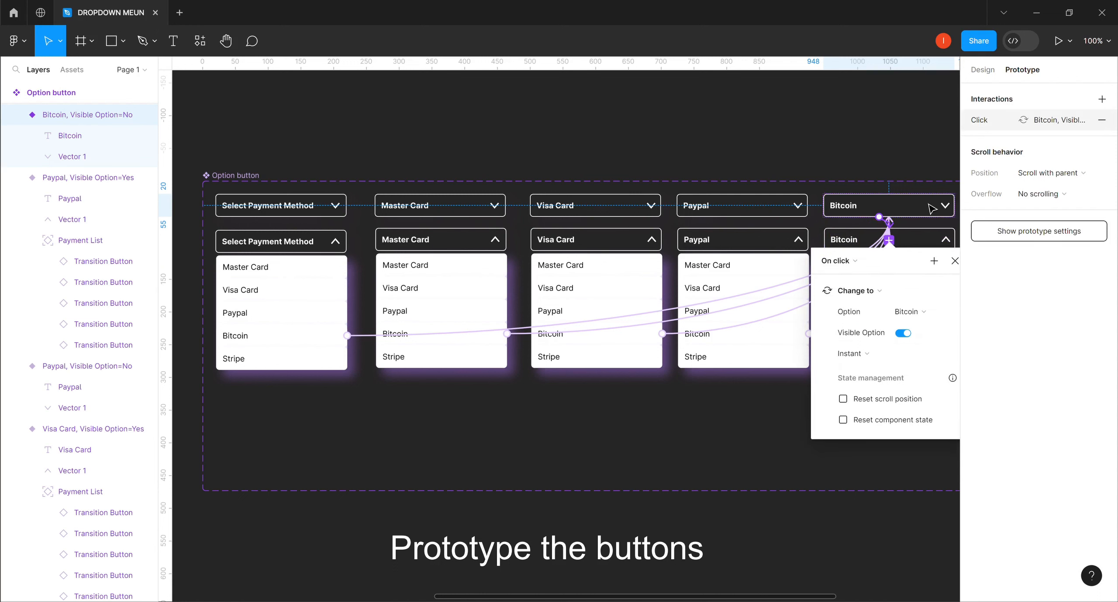
click(921, 245)
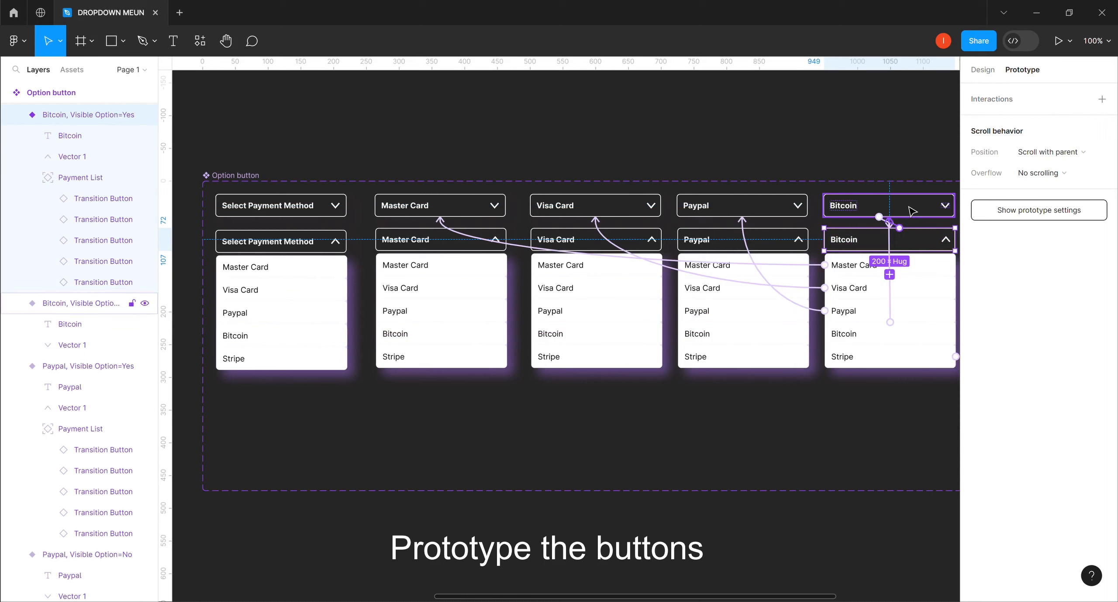
drag(912, 212, 912, 212)
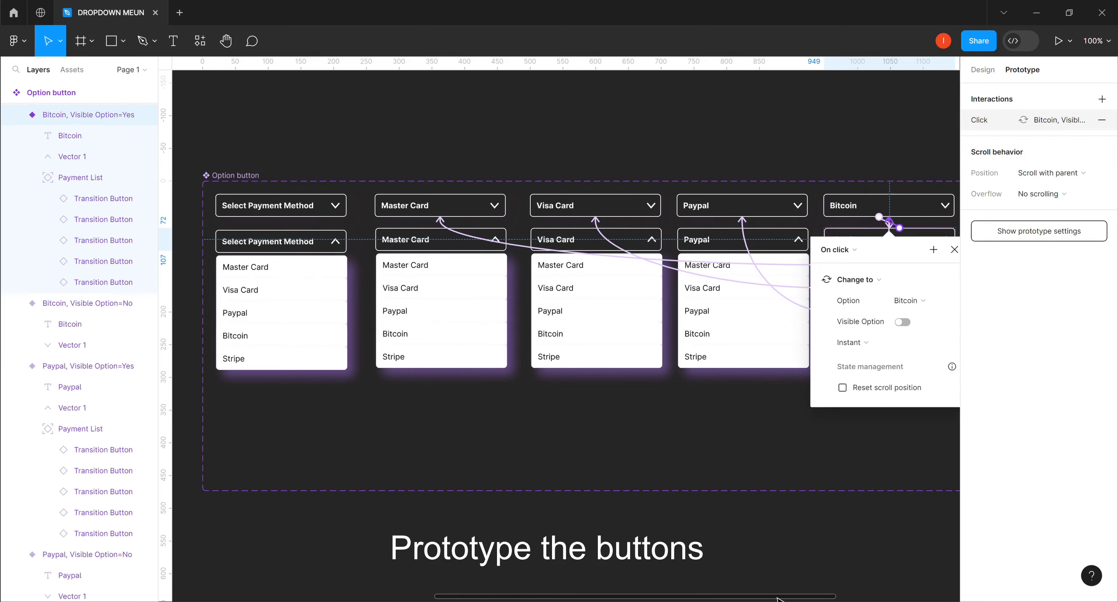
Step: Link the open and closed Stripe variants in both directions with On click, Change to interactions set to Instant
scroll(826, 598, right, 3)
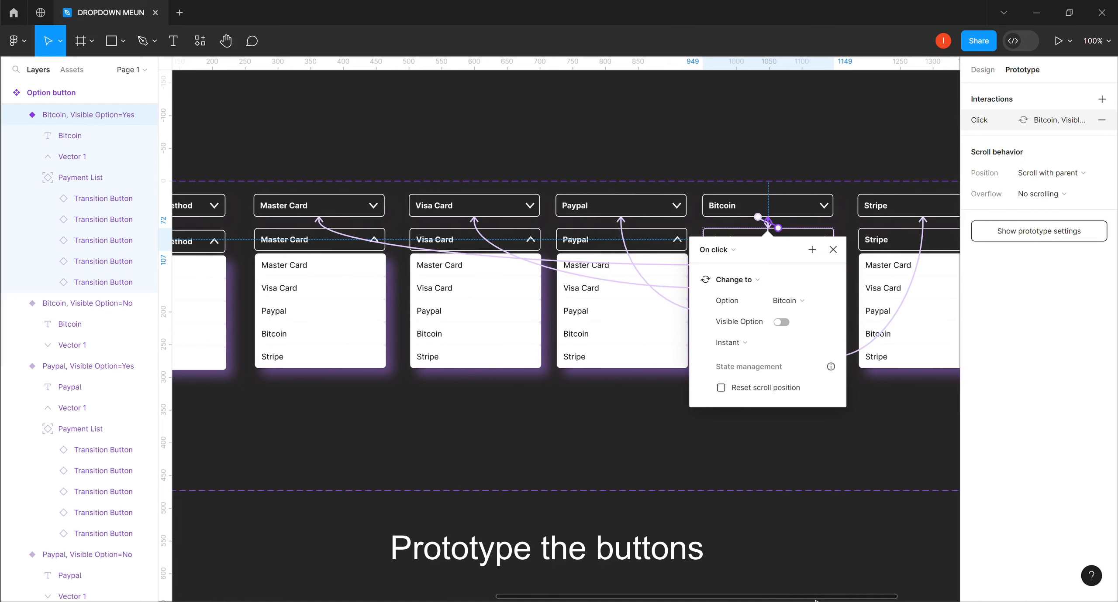
scroll(827, 598, right, 2)
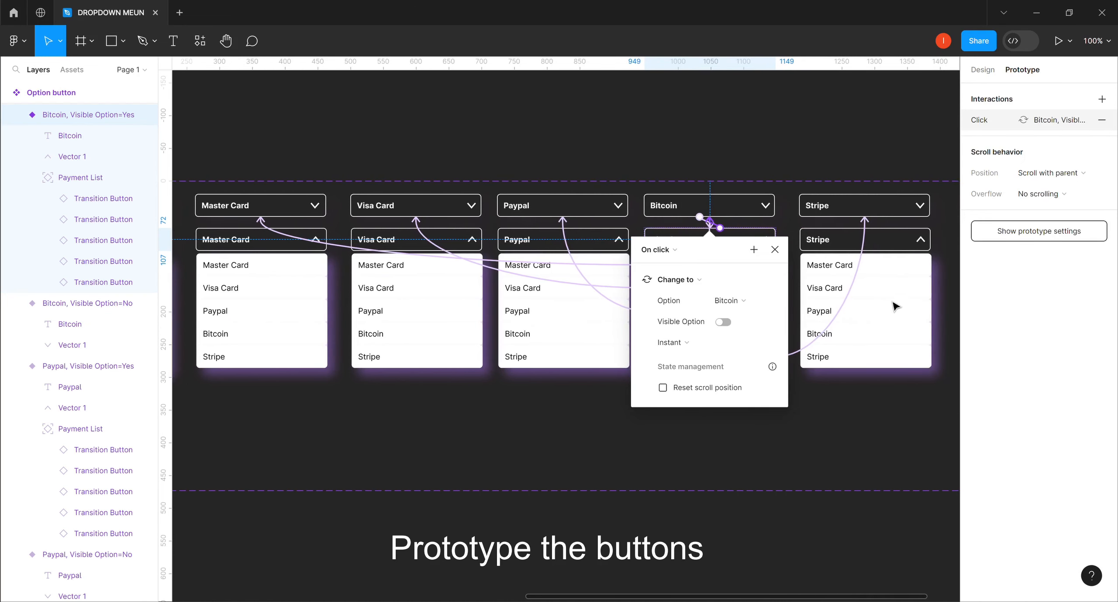
click(892, 247)
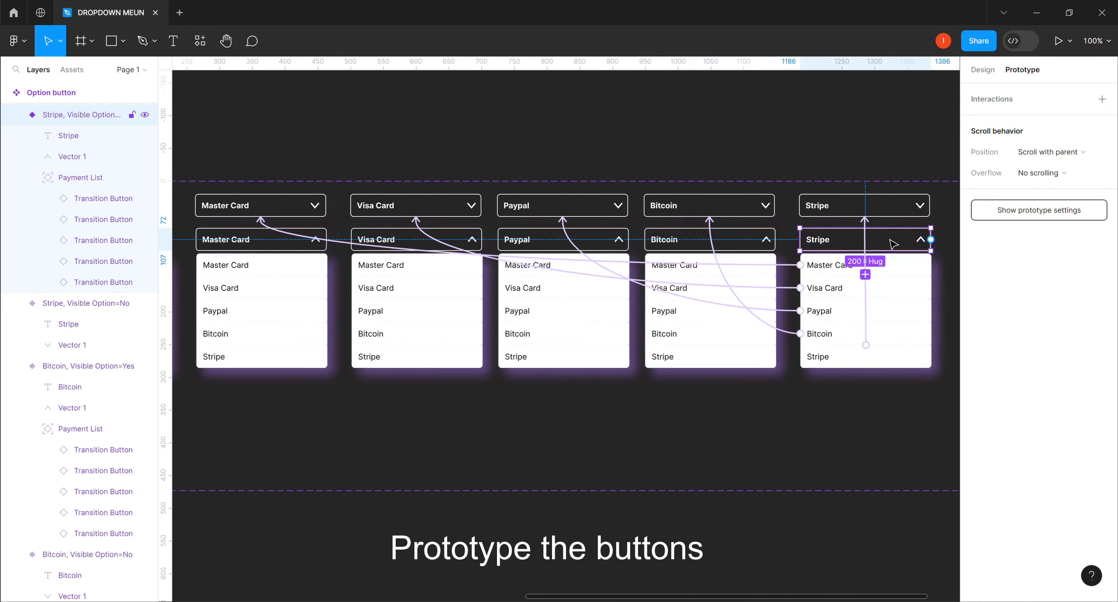
drag(886, 205, 887, 204)
click(889, 209)
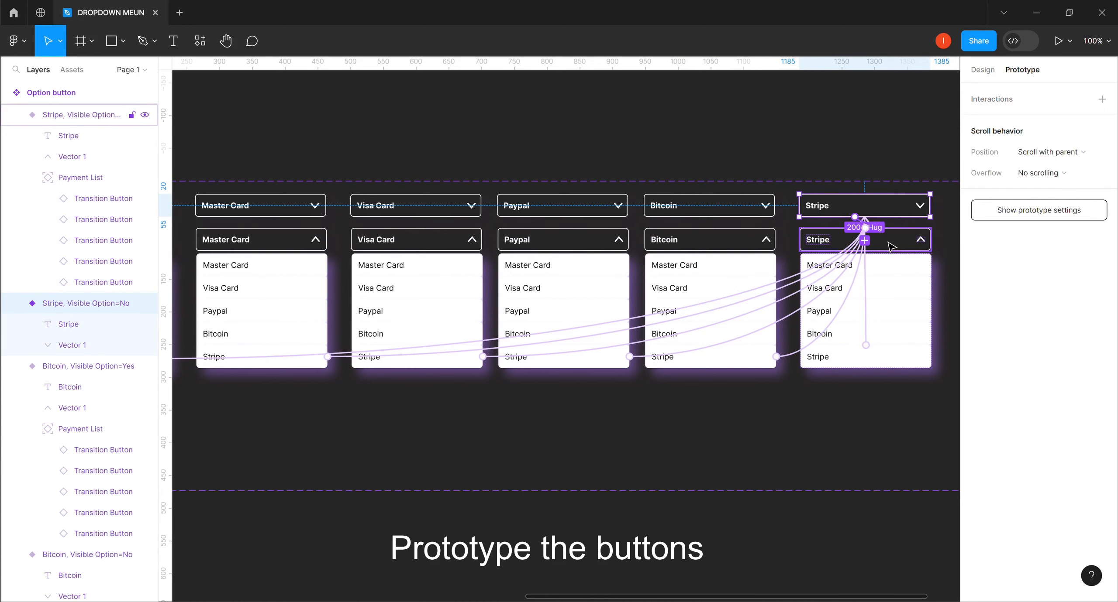
drag(891, 247, 890, 247)
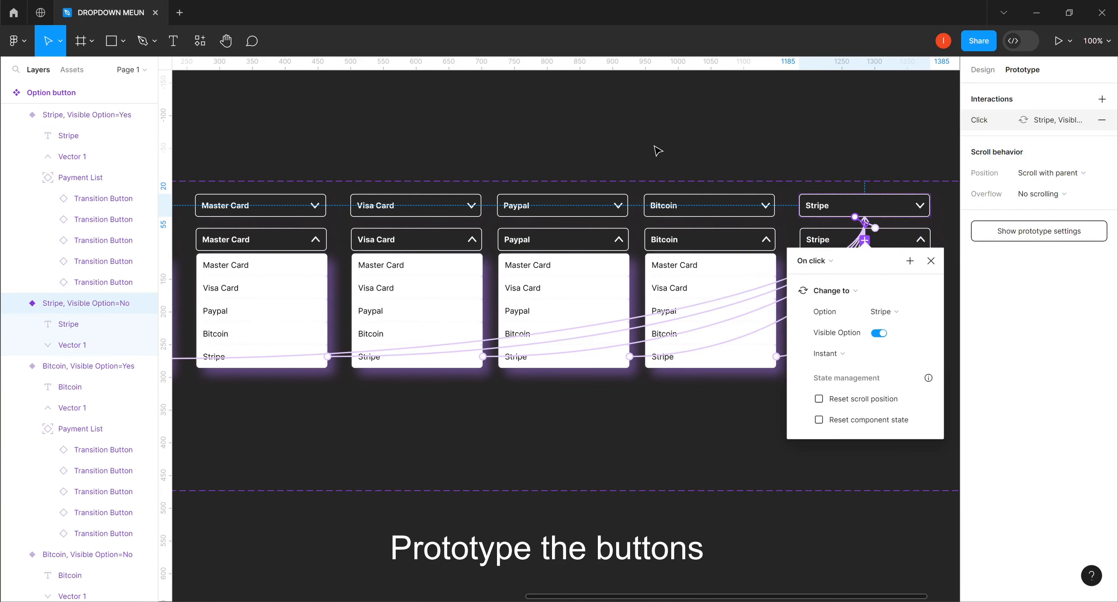
click(797, 458)
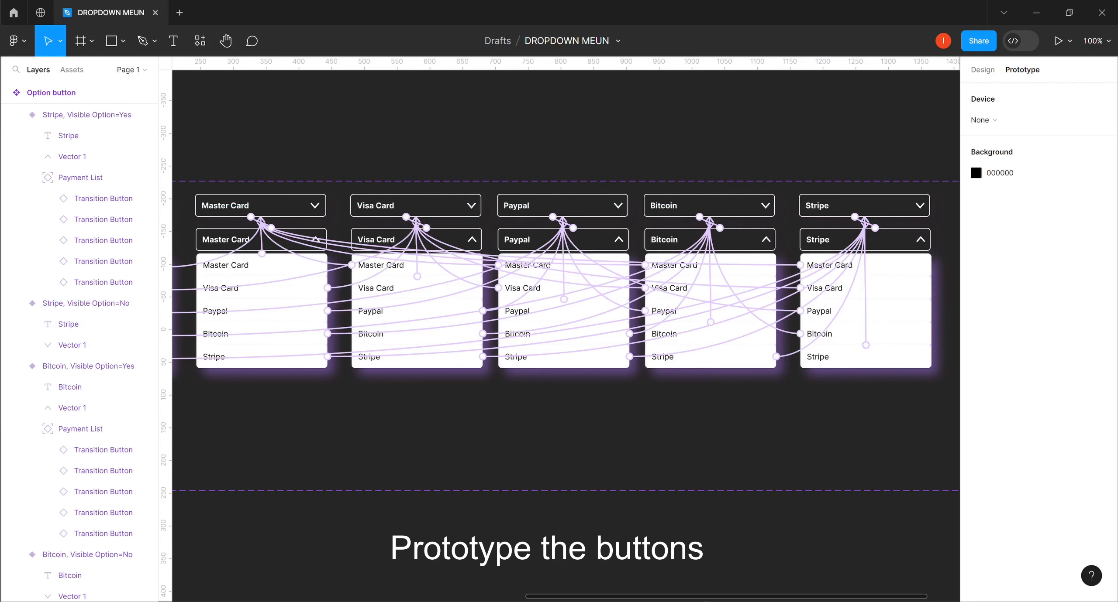
Step: Connect the Transition Button's Default variant to its Hover variant with a While hovering, Change to interaction
drag(672, 600, 300, 600)
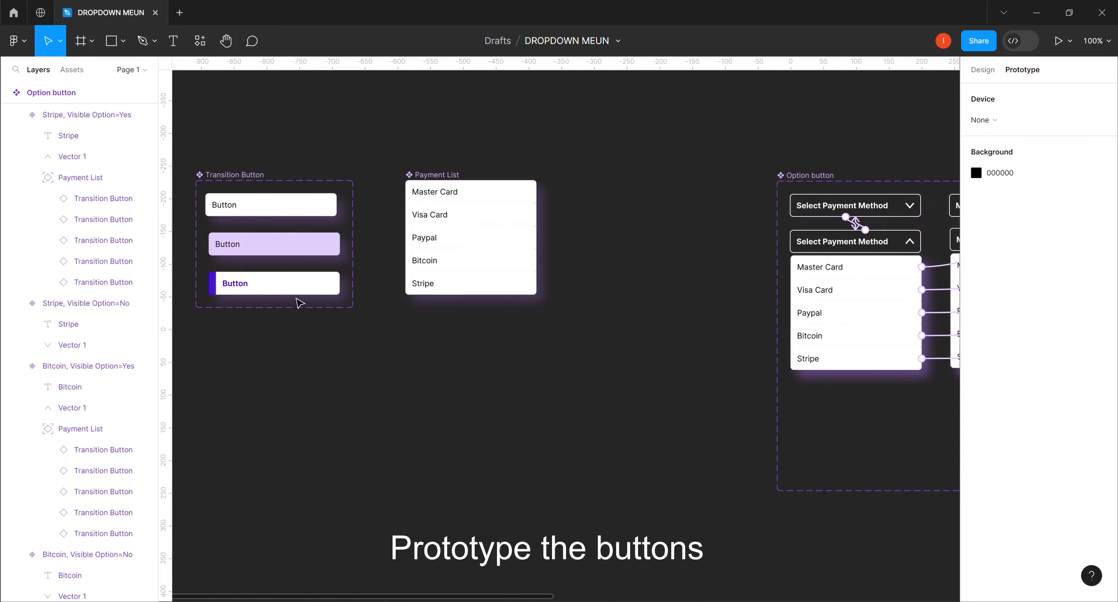
click(244, 199)
click(264, 201)
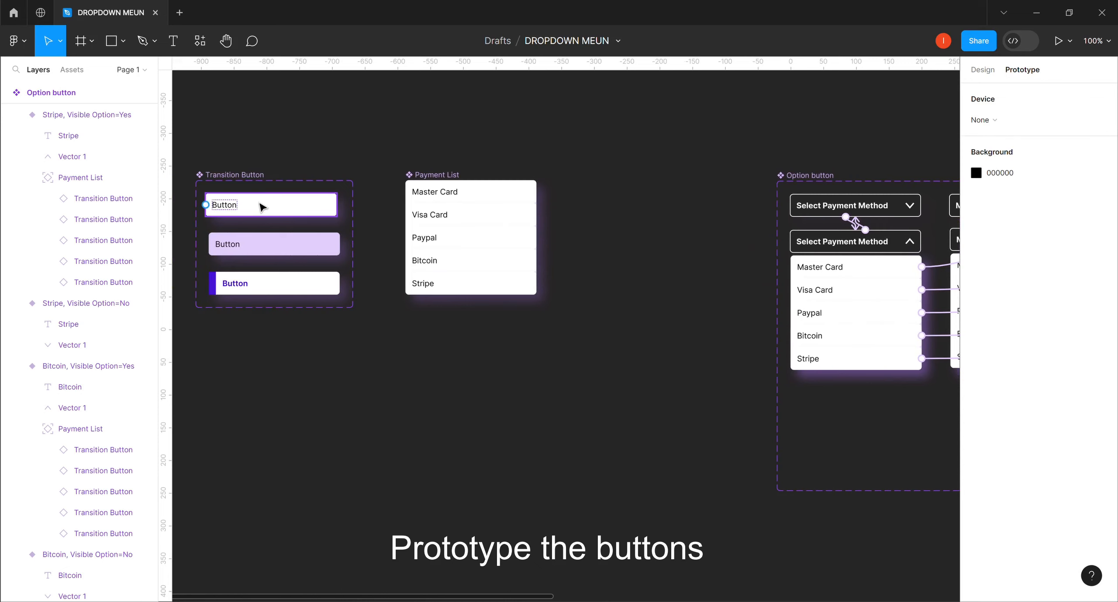
click(260, 212)
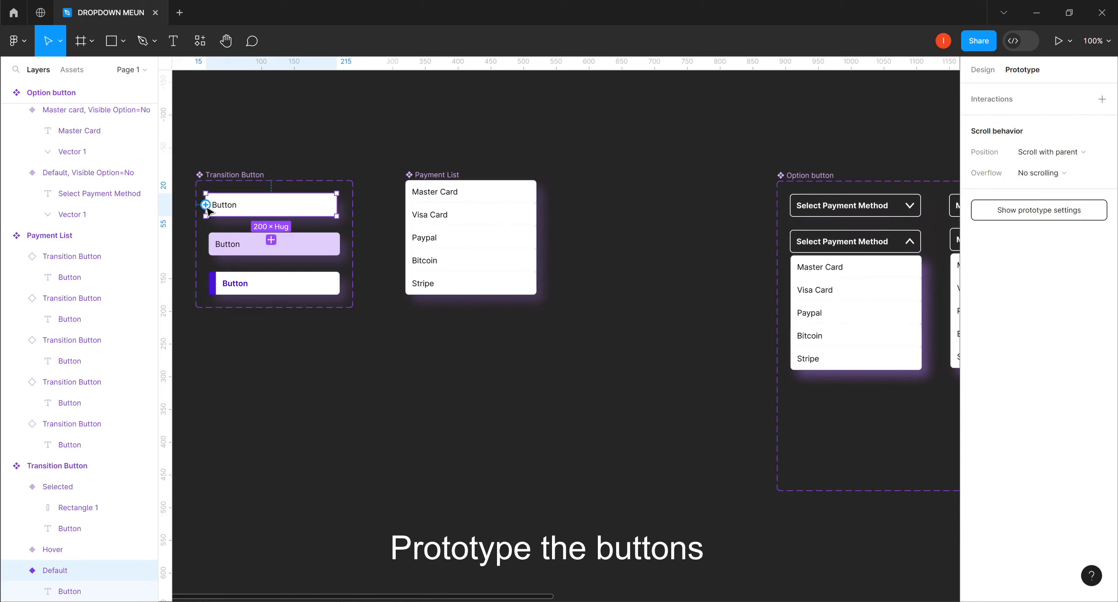
drag(205, 205, 234, 244)
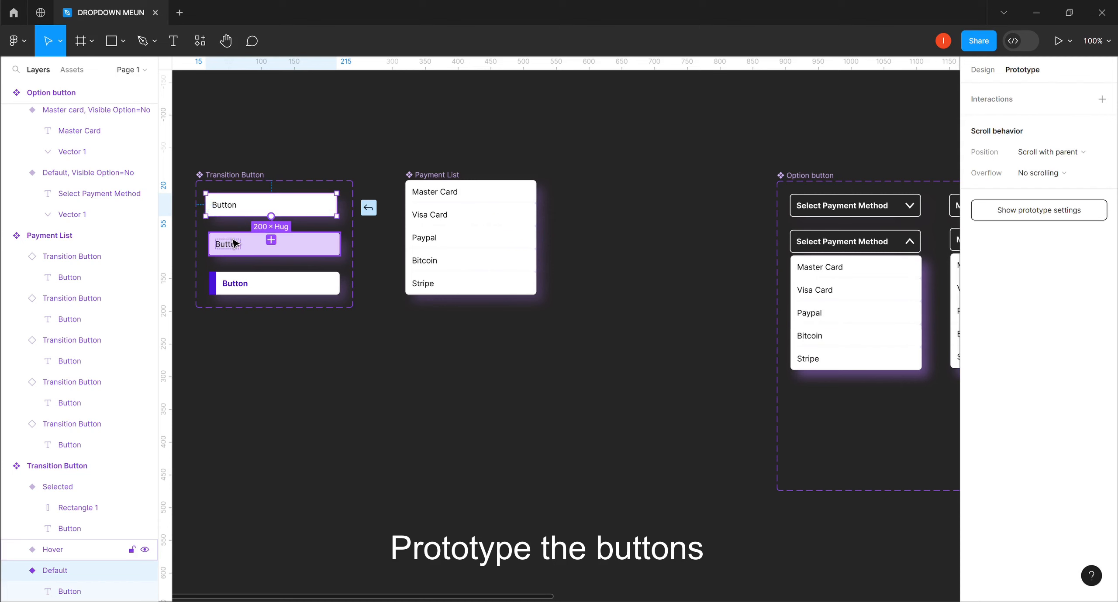
drag(233, 244, 233, 243)
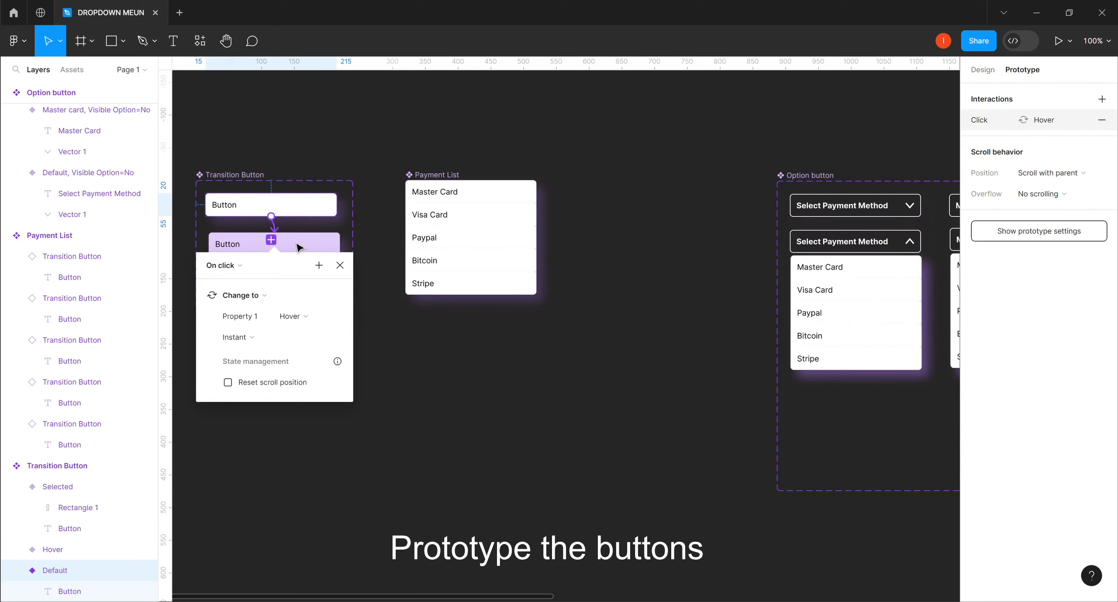
click(242, 266)
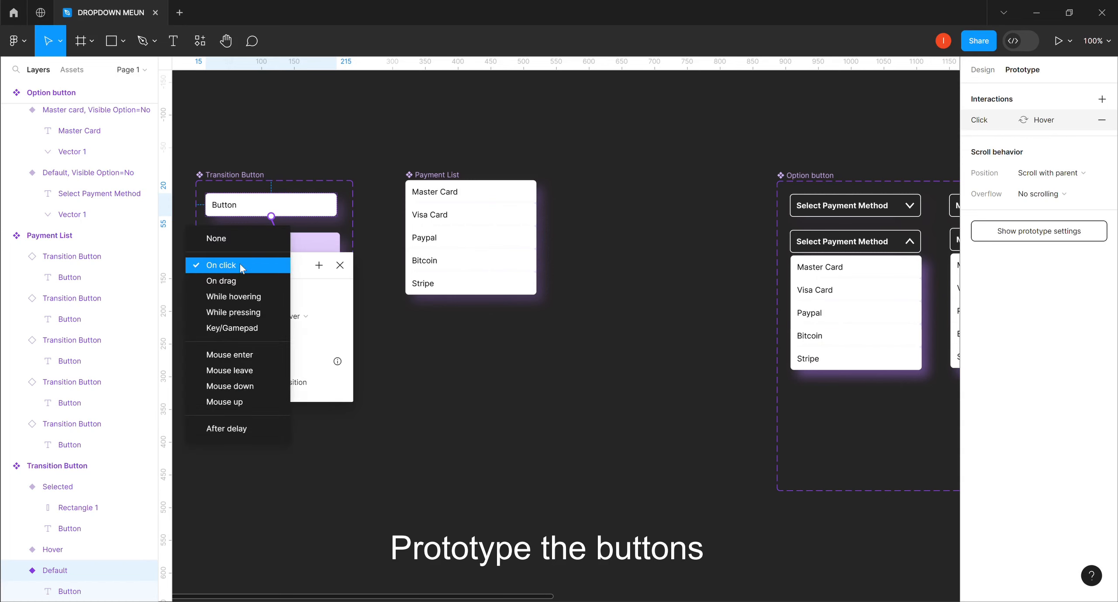
click(249, 296)
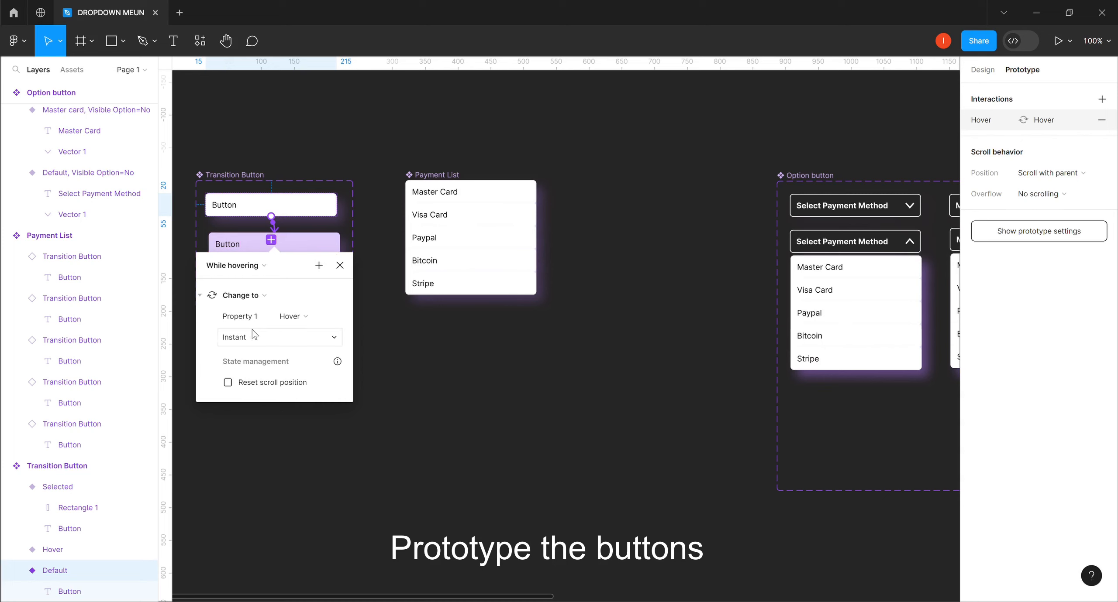
Step: Set the Default-to-Hover interaction's animation to Smart animate with Ease in and out easing and a 150 ms duration
click(334, 340)
click(301, 366)
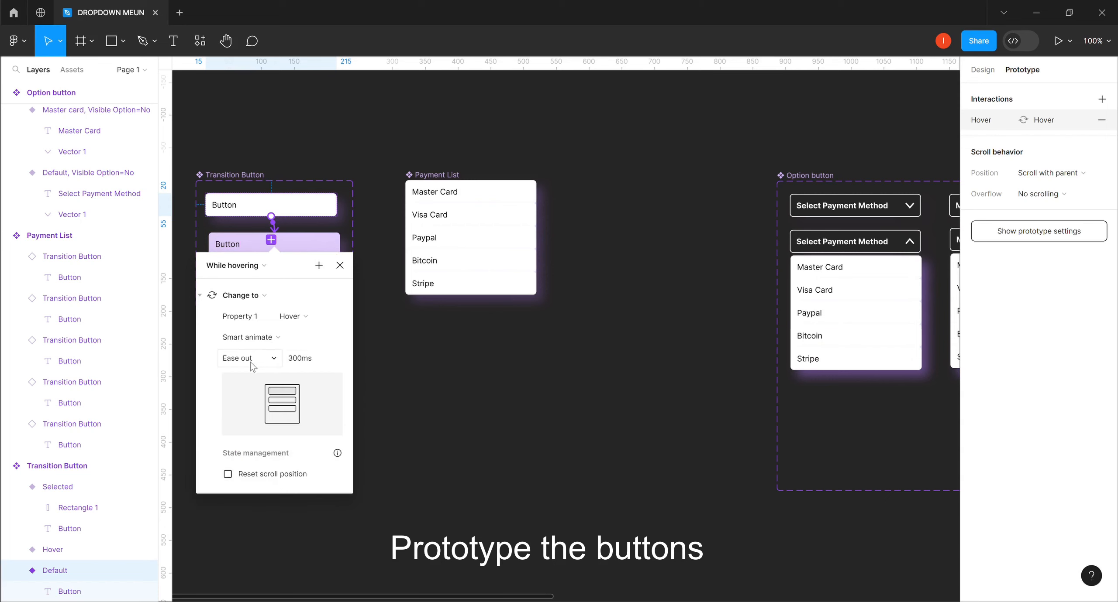
click(274, 359)
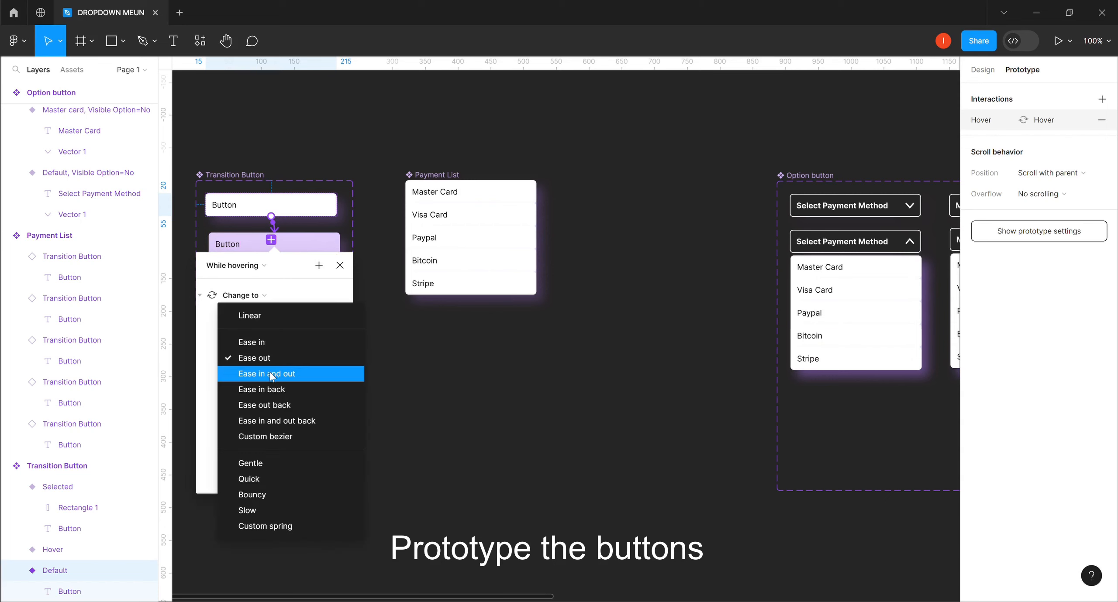
click(271, 375)
click(300, 362)
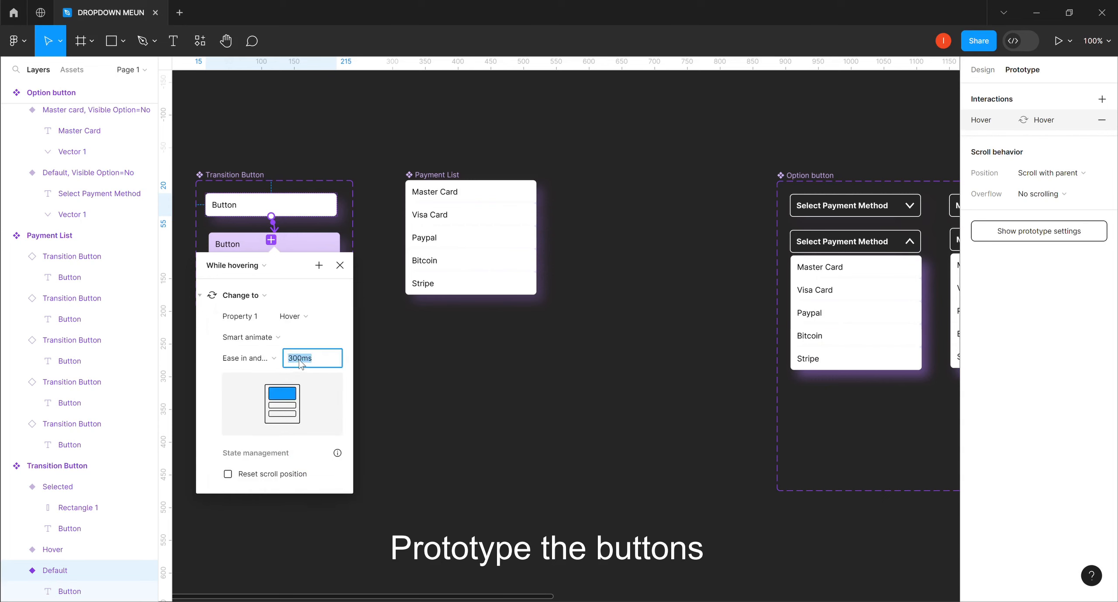
text(150)
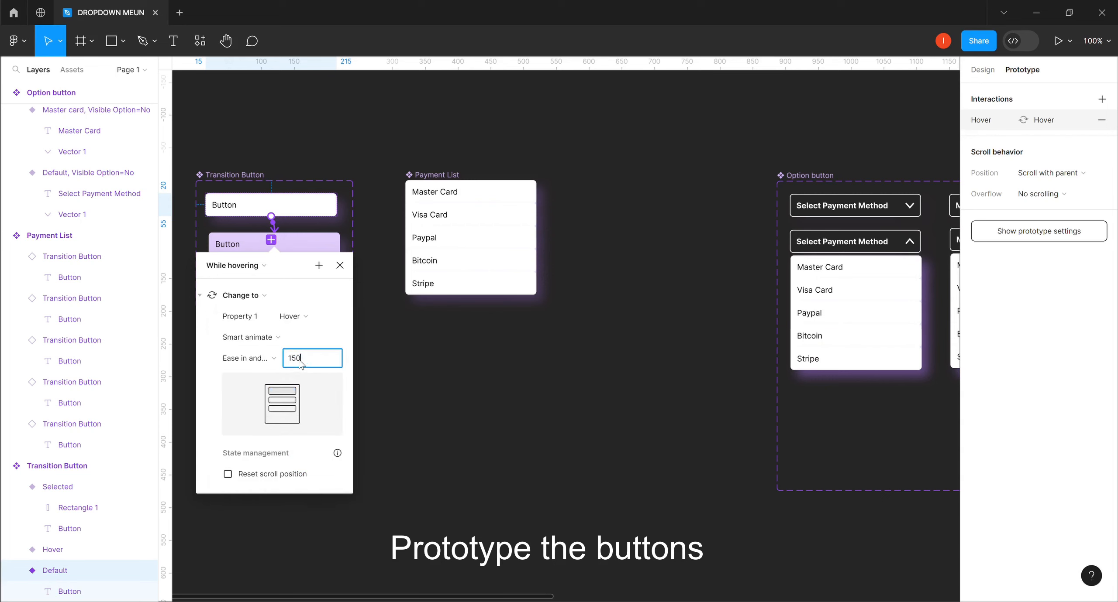
key(Return)
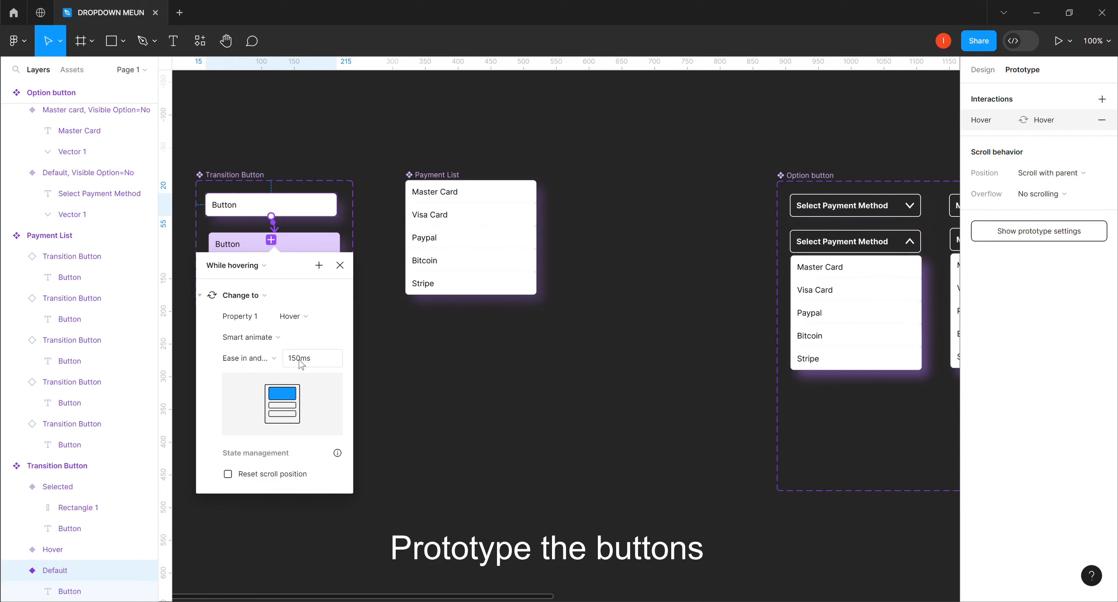
click(362, 290)
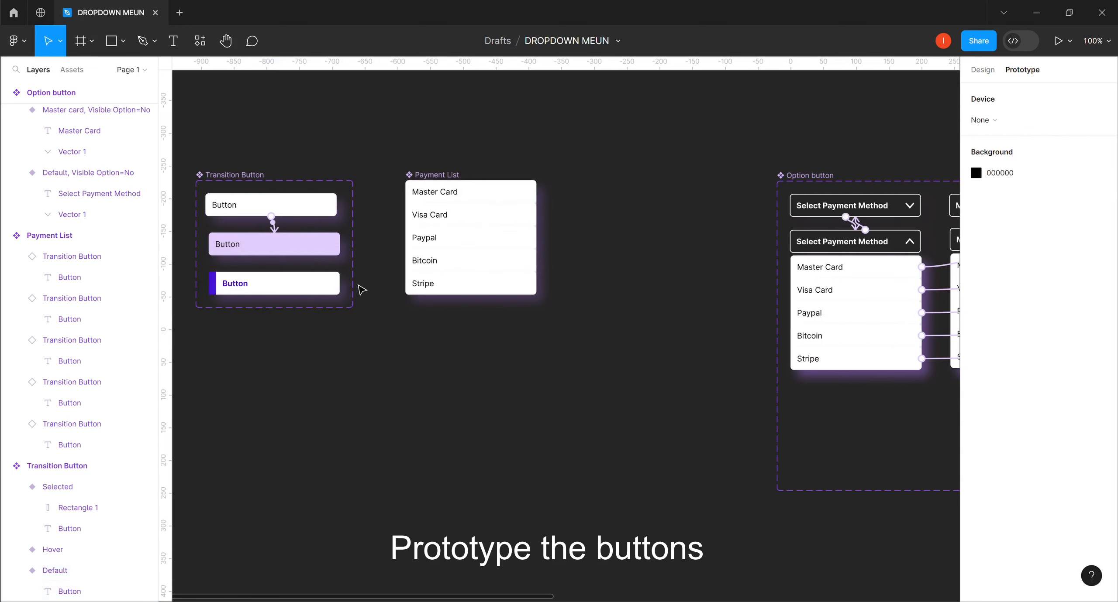
Step: Connect the Transition Button's Hover variant to its Selected variant with an On click, Change to interaction using Smart animate at 150 ms
click(311, 289)
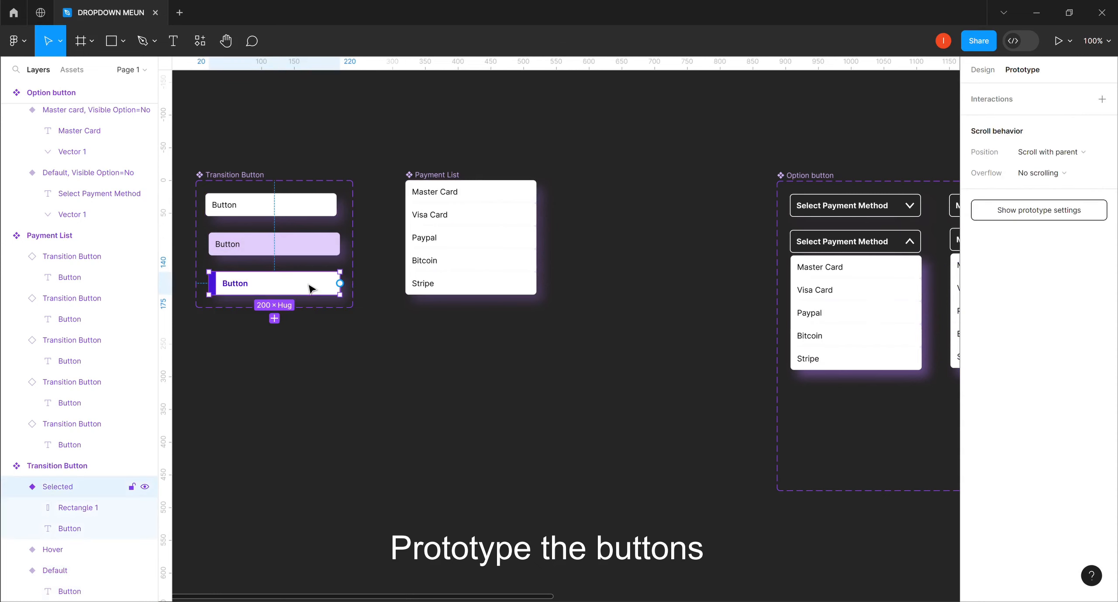
click(315, 253)
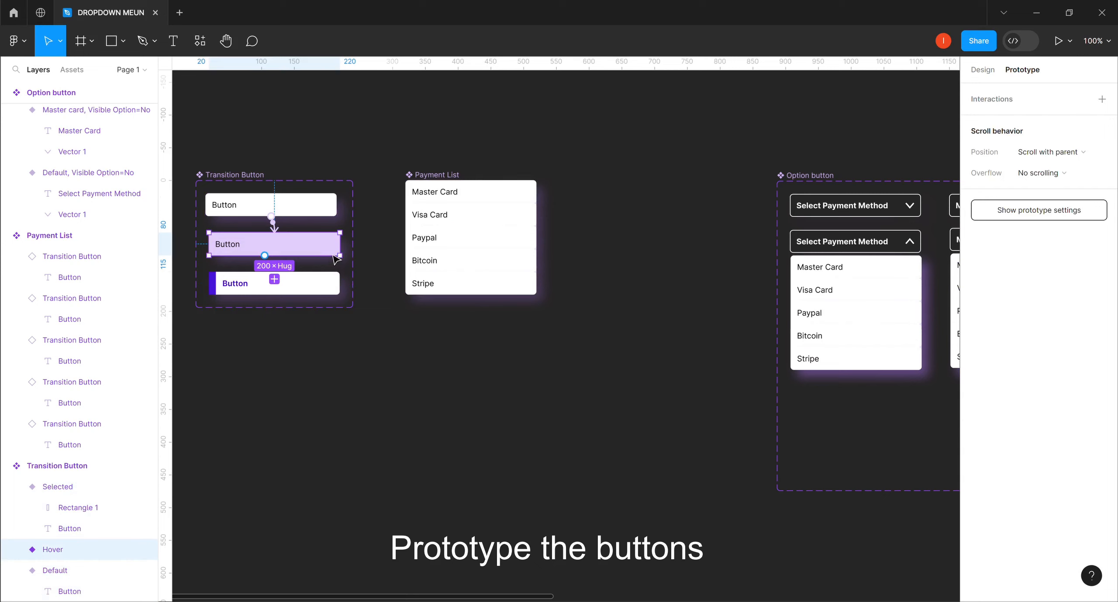
drag(267, 262, 278, 288)
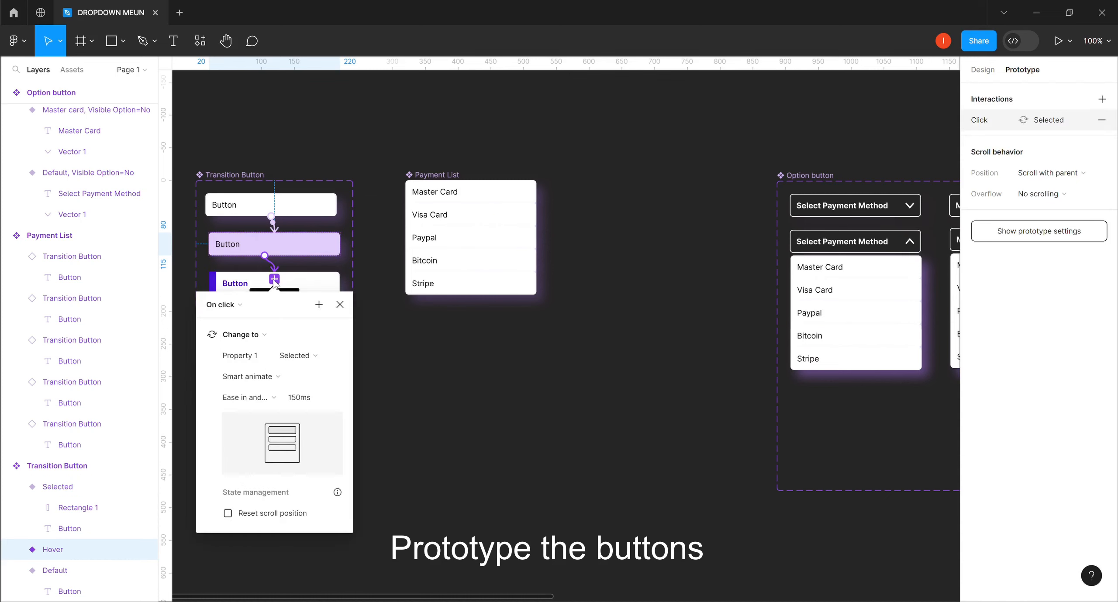
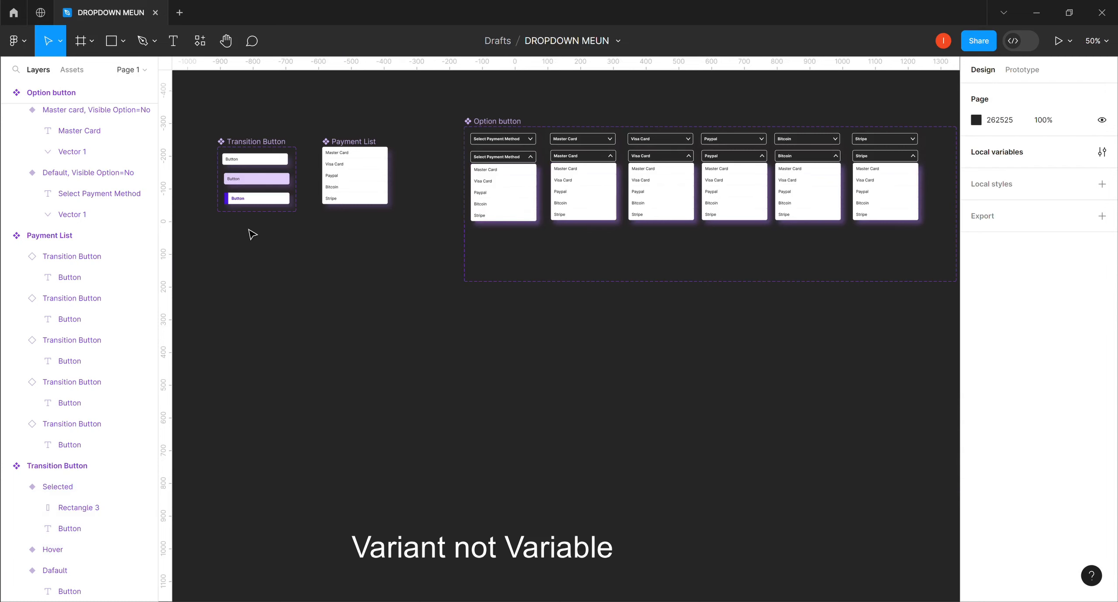
Step: Set the Master Card item in the open Master Card variant's payment list to the Selected state
click(268, 205)
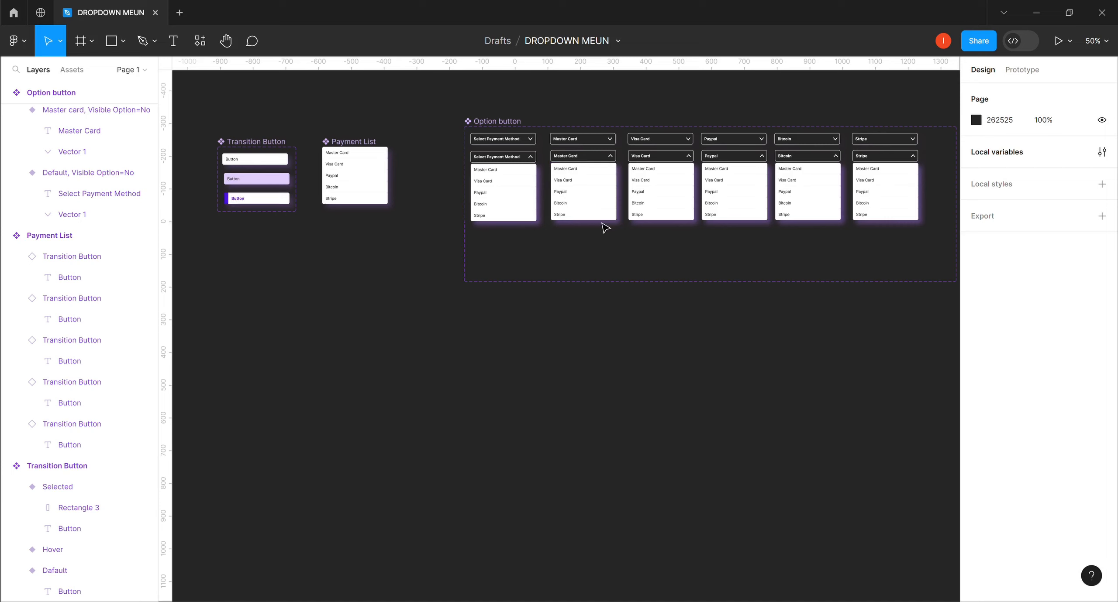
click(578, 173)
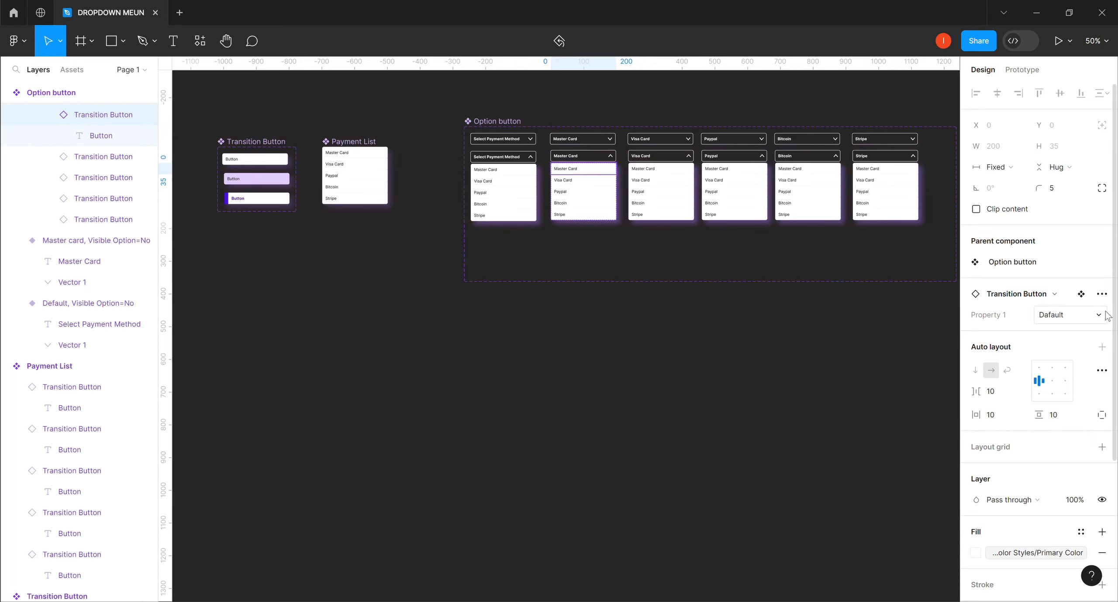
click(1099, 317)
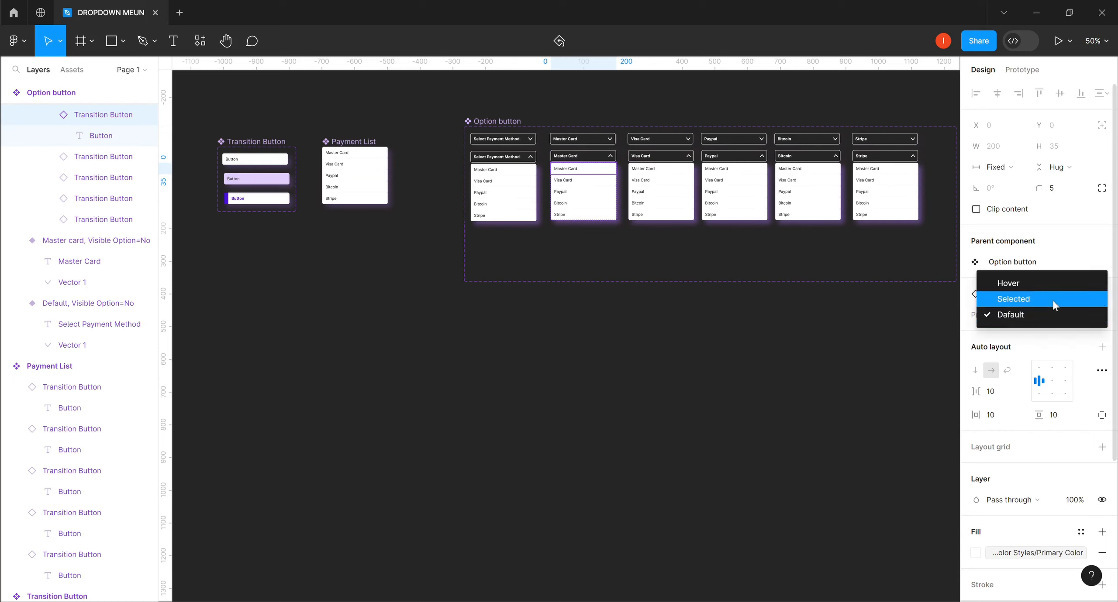
click(1040, 301)
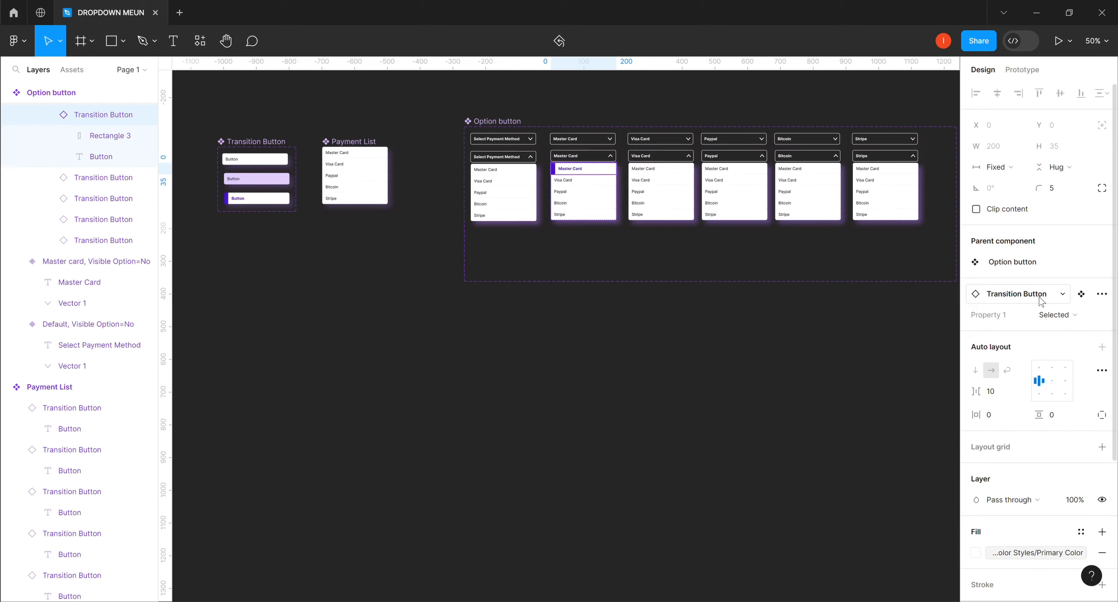
Step: Set the Visa Card item in the open Visa Card variant's payment list to the Selected state
click(652, 189)
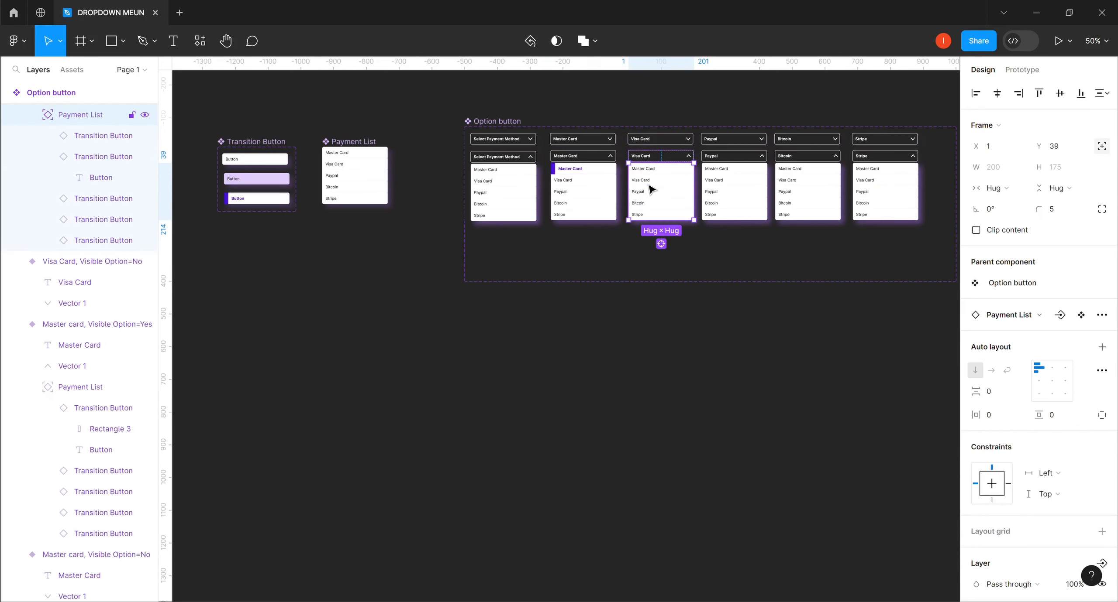
click(650, 186)
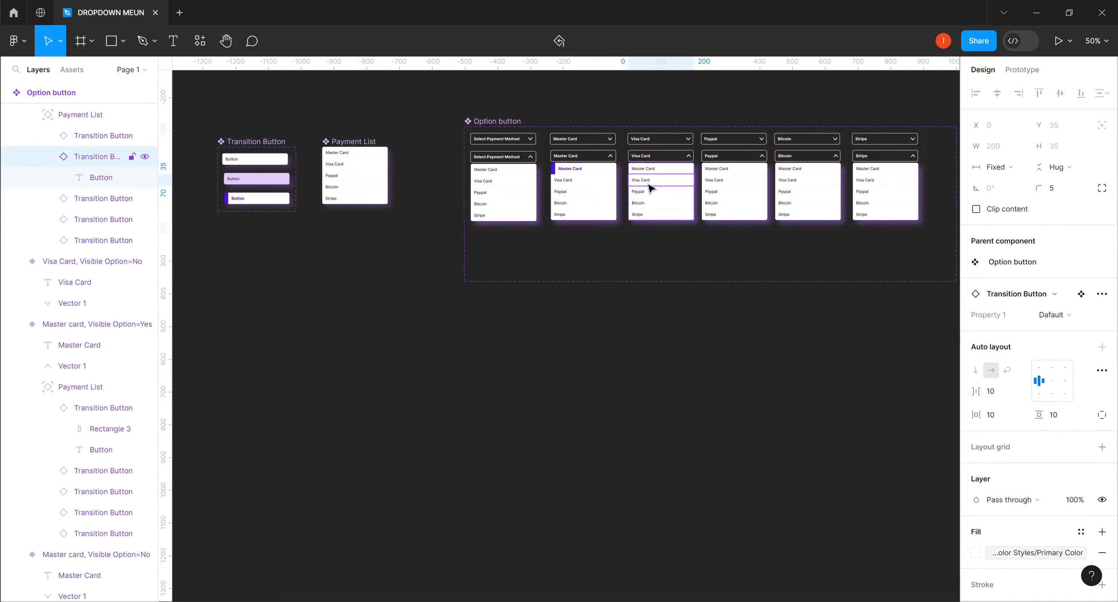
click(1099, 318)
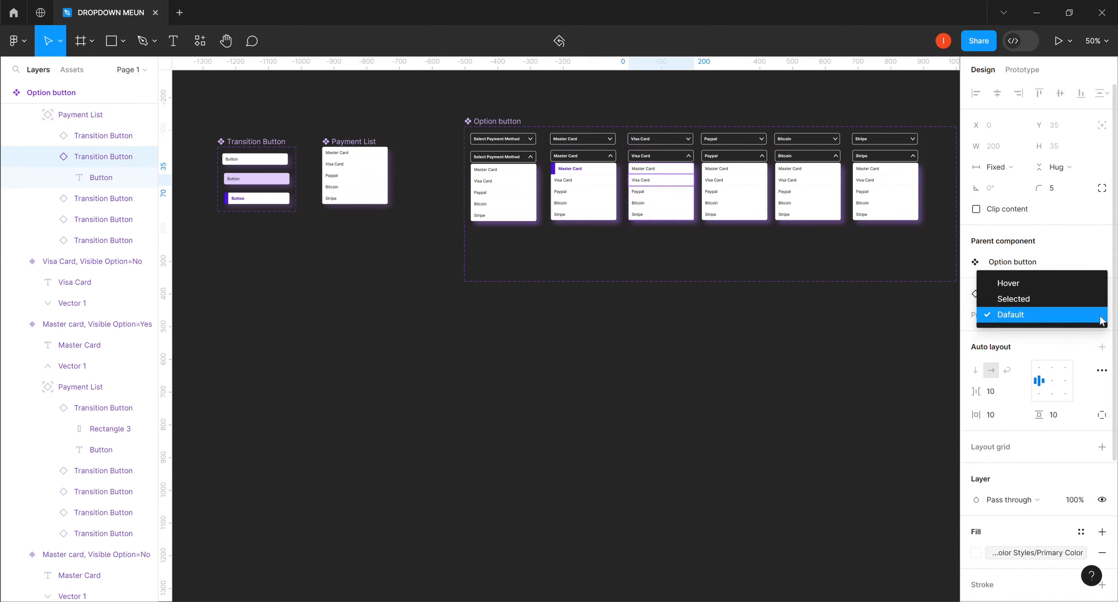
click(1038, 304)
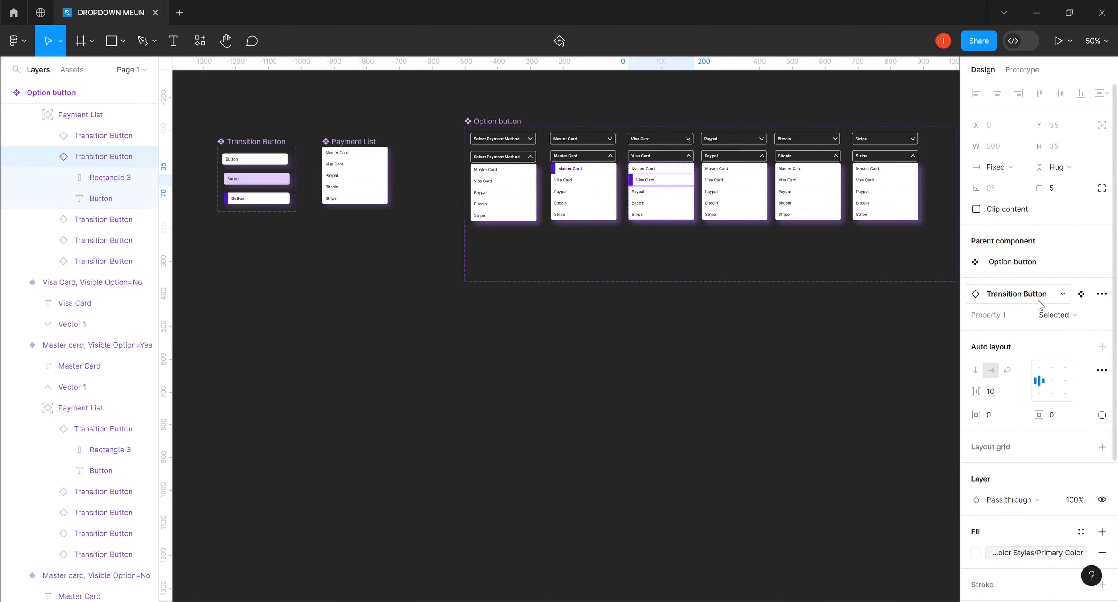
Step: Set the Paypal item in the open Paypal variant's payment list to the Selected state
double_click(730, 196)
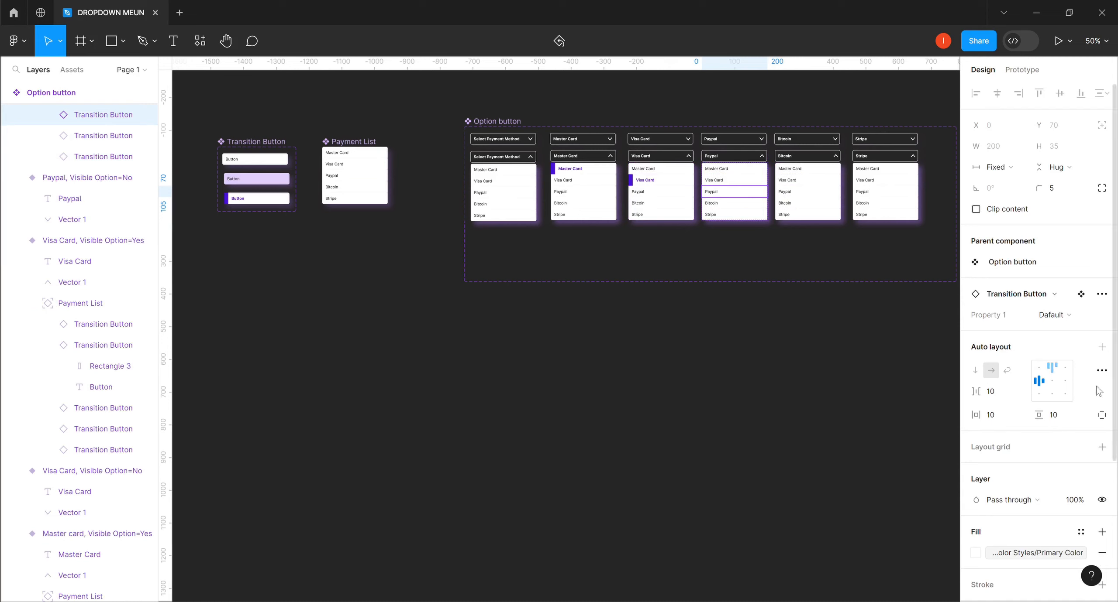
click(1104, 316)
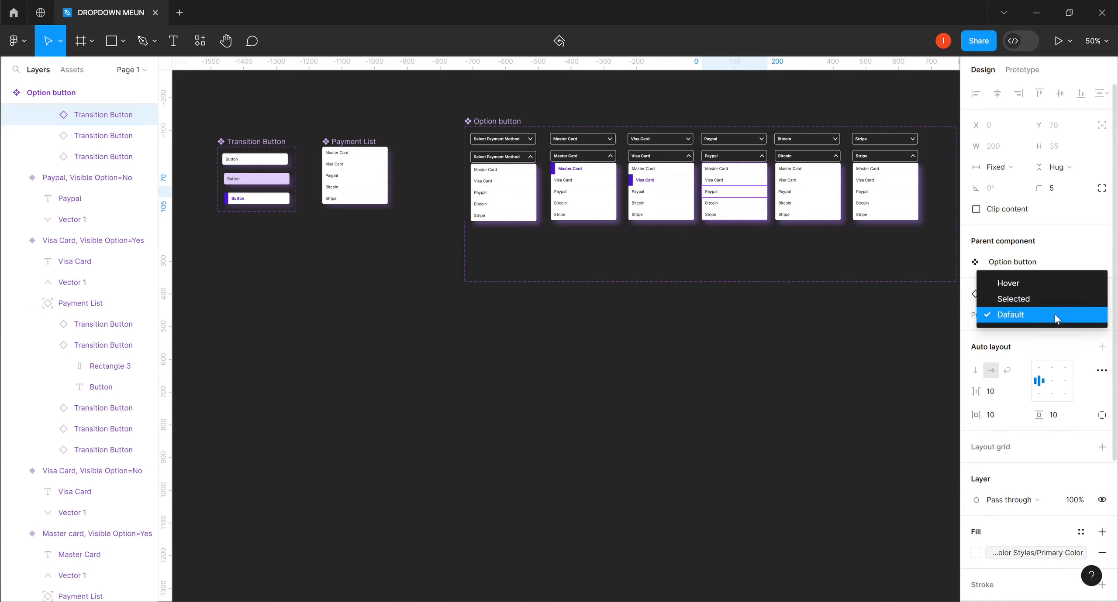
click(1030, 298)
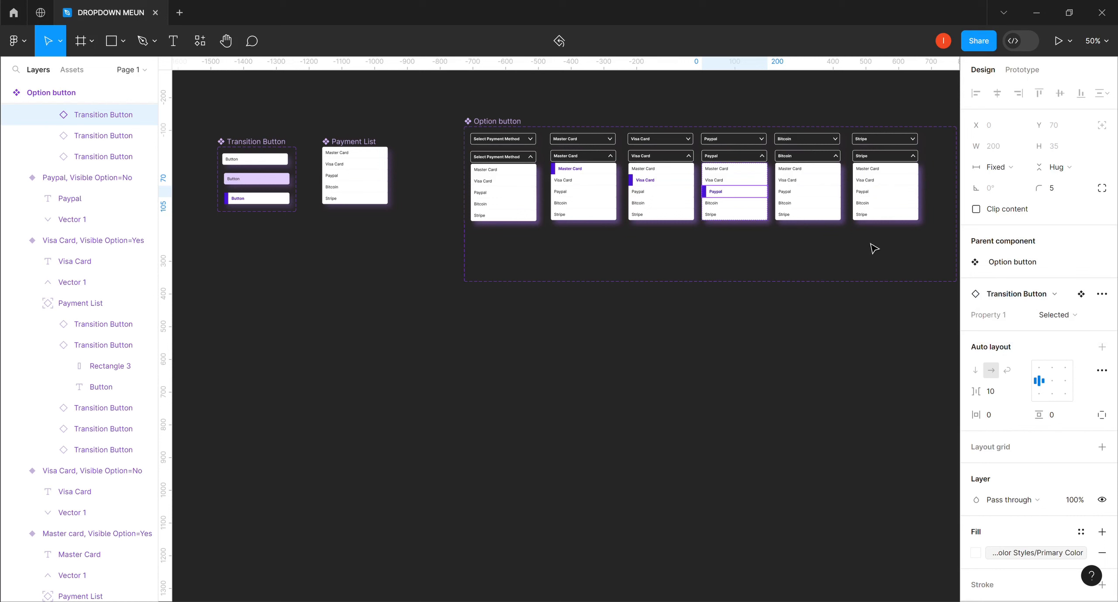
Step: Set the Bitcoin item in the open Bitcoin variant's payment list to the Selected state
click(814, 206)
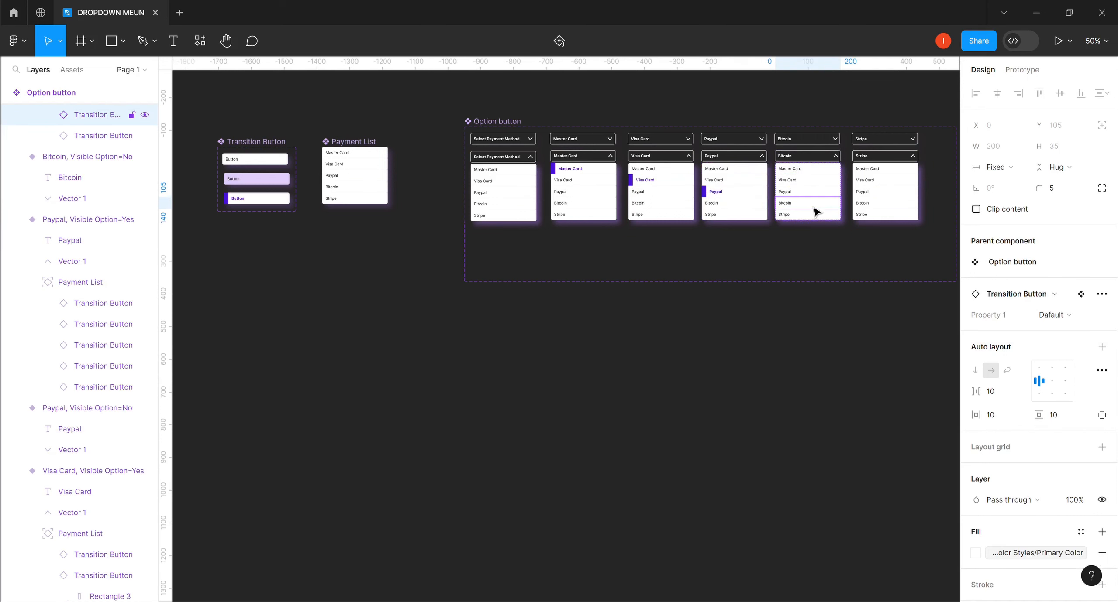
click(1098, 317)
click(1054, 301)
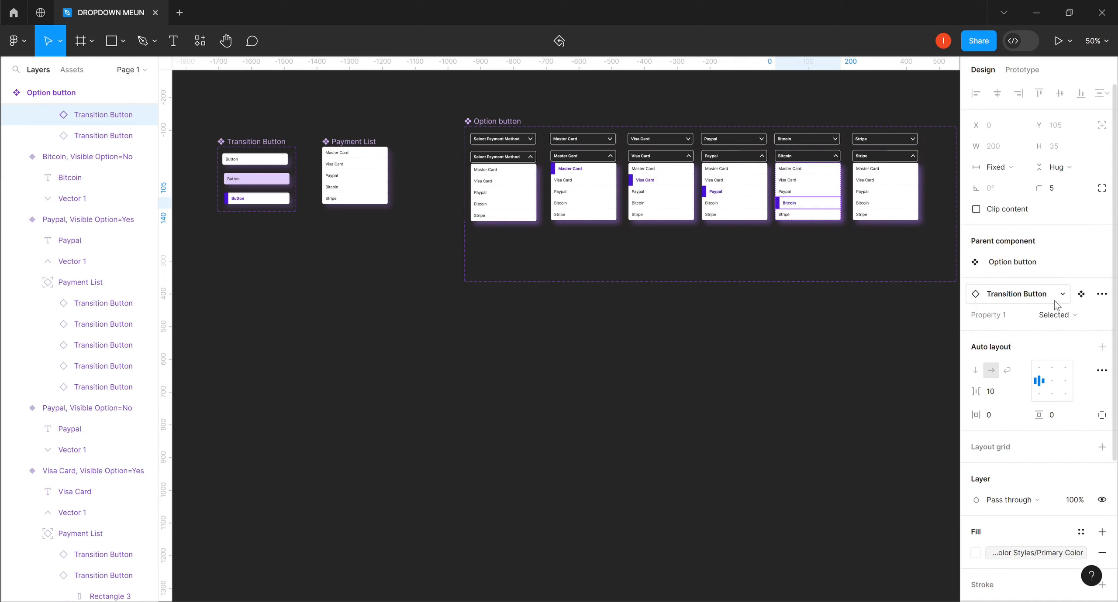
Step: Set the Stripe item in the open Stripe variant's payment list to the Selected state
click(879, 219)
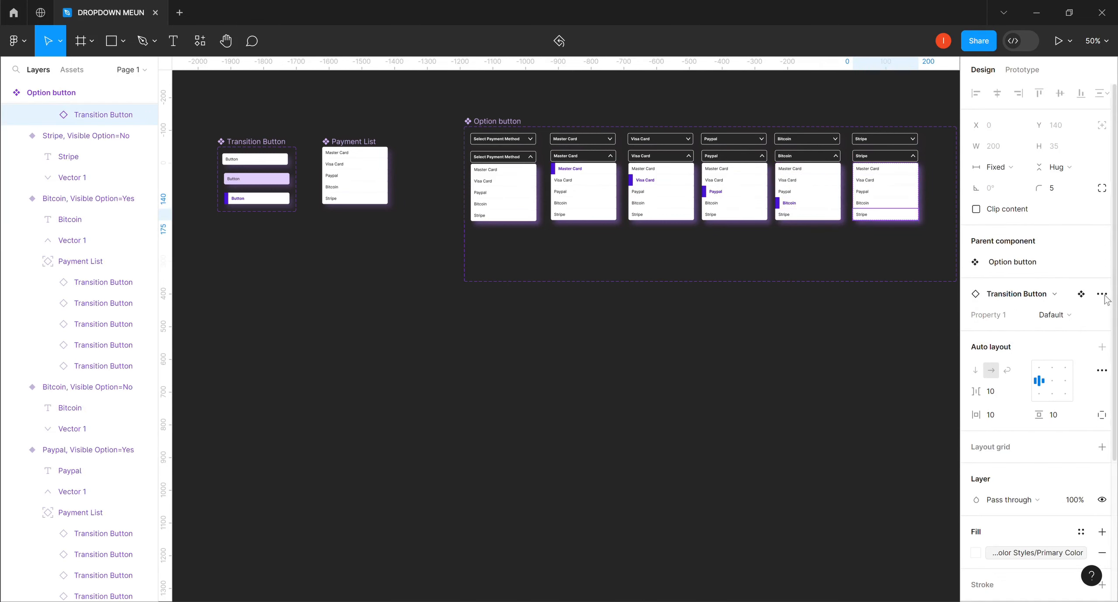
click(1099, 317)
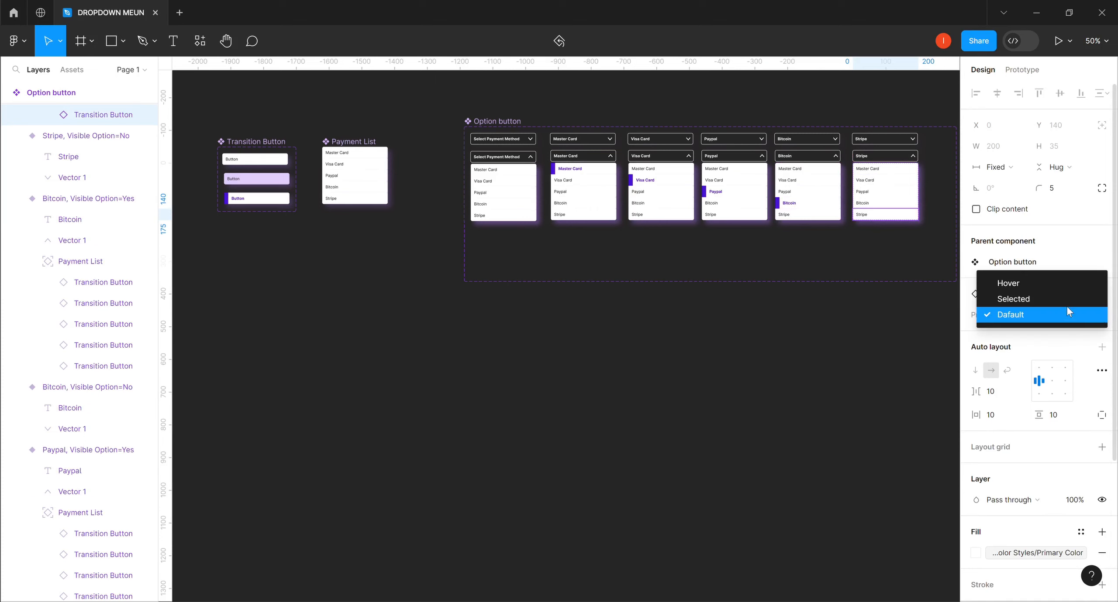
click(1053, 302)
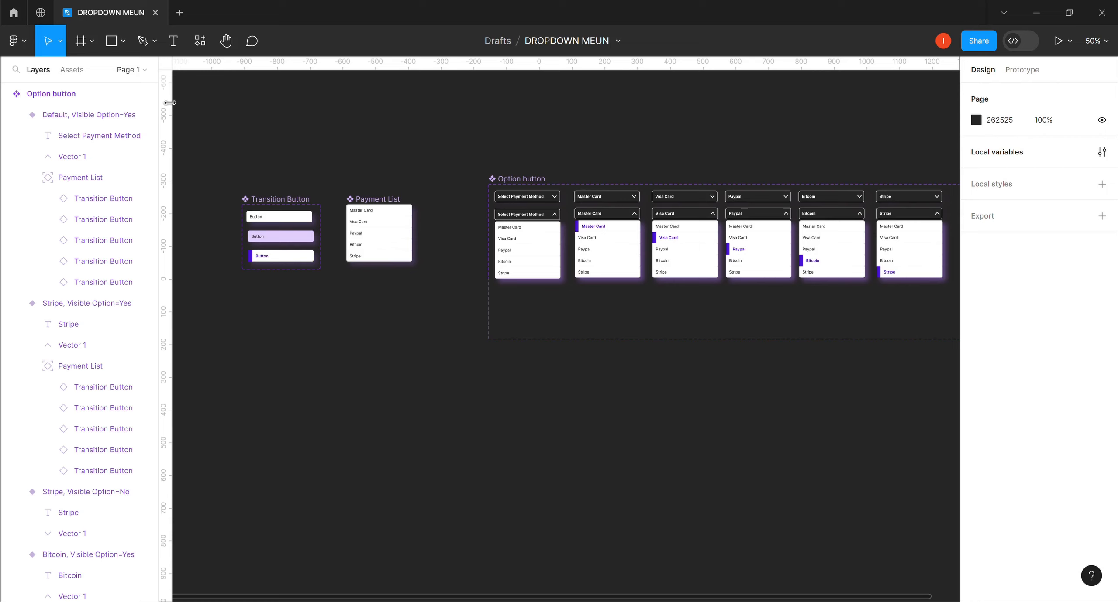
click(81, 43)
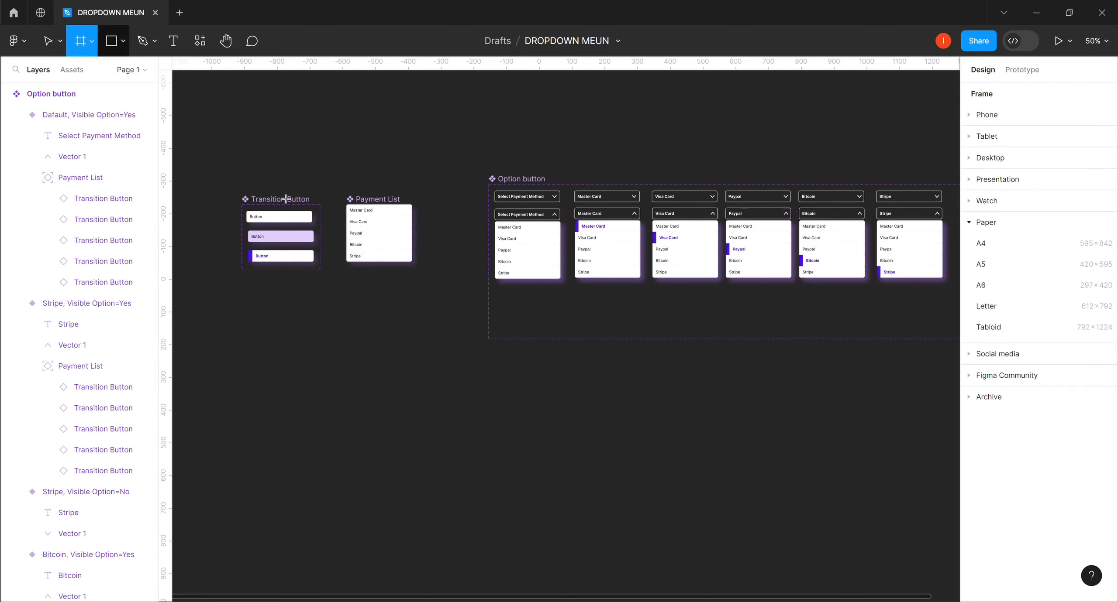
drag(287, 332, 290, 335)
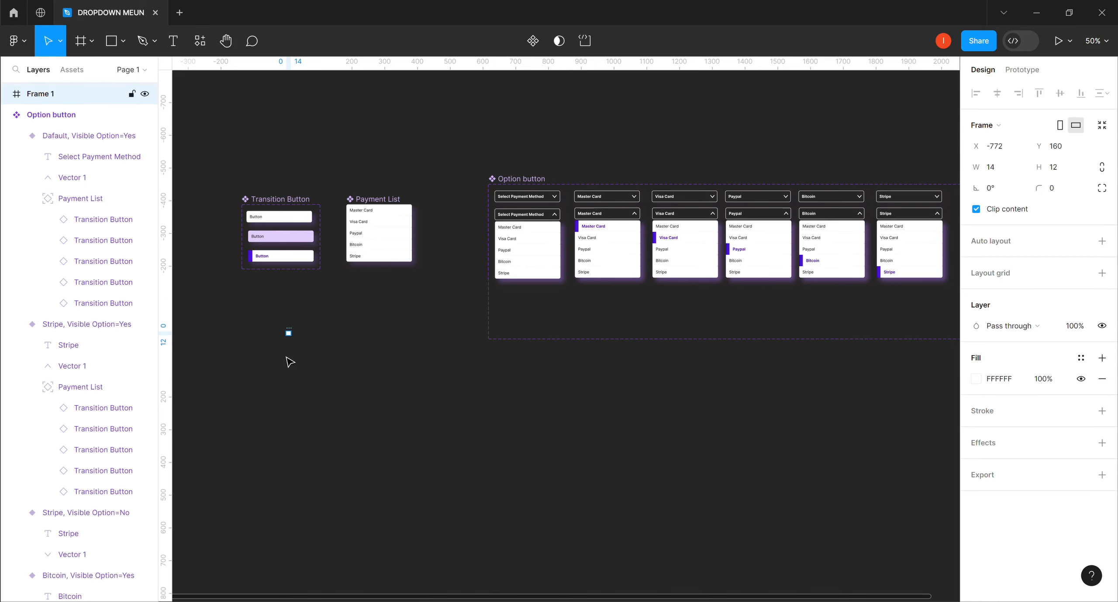
key(Delete)
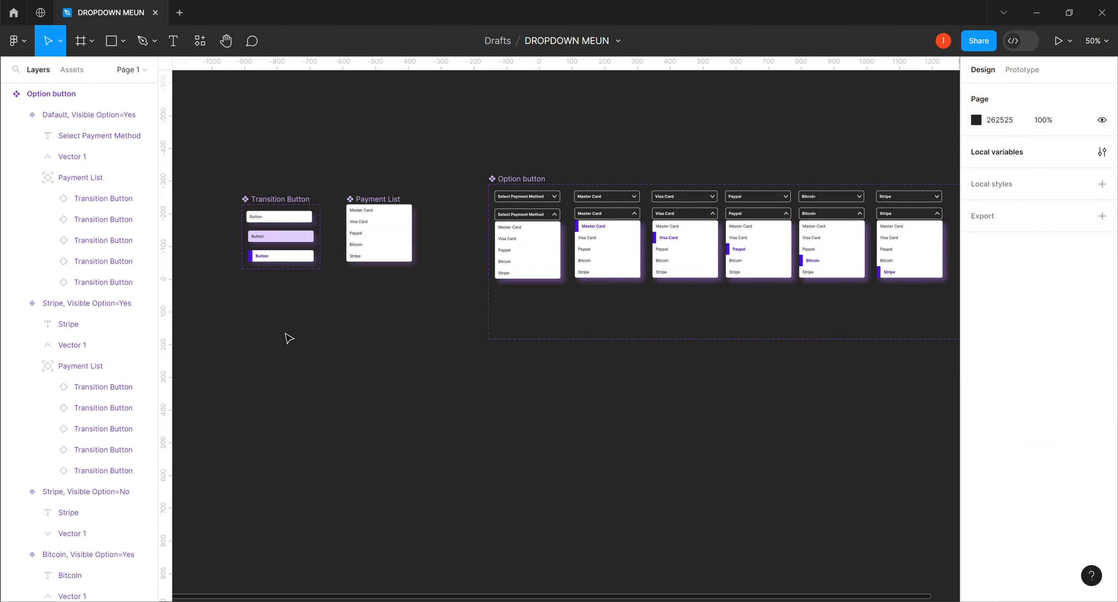
Step: Draw a frame of about 1070 × 1102 below the component sets and set its fill to near-black 0B0202
click(80, 42)
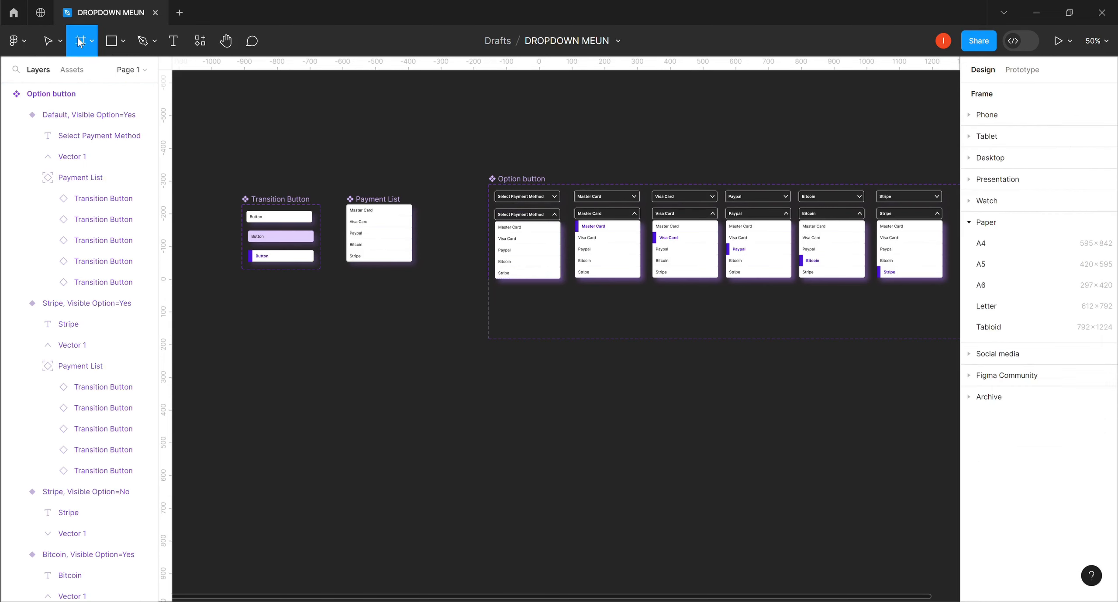
mouse_move(254, 409)
mouse_down()
mouse_move(587, 532)
mouse_move(574, 555)
mouse_move(581, 594)
mouse_move(614, 553)
mouse_up()
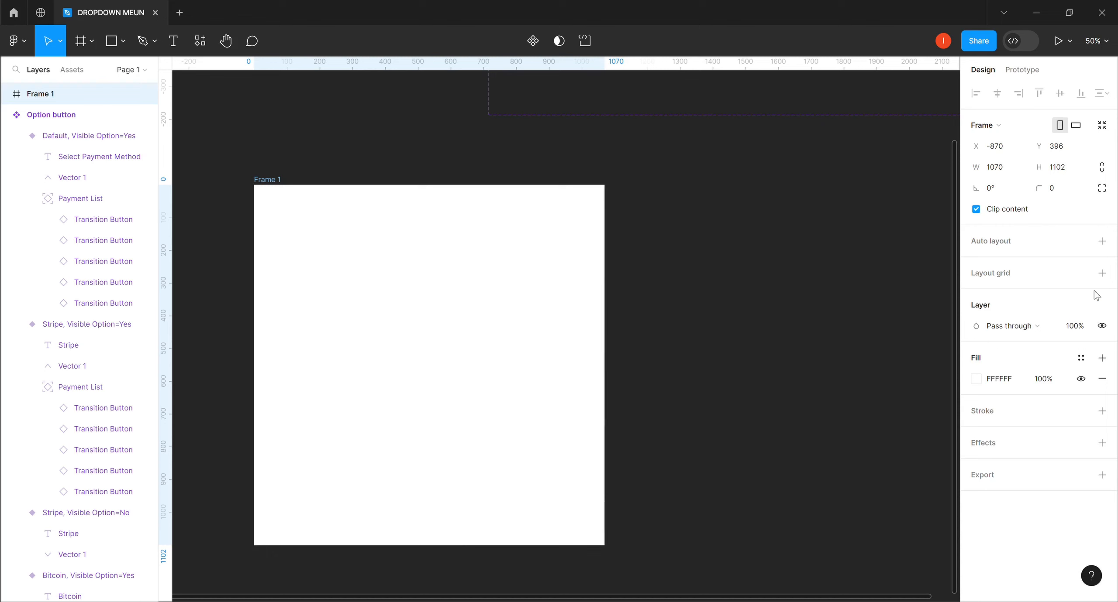
click(975, 379)
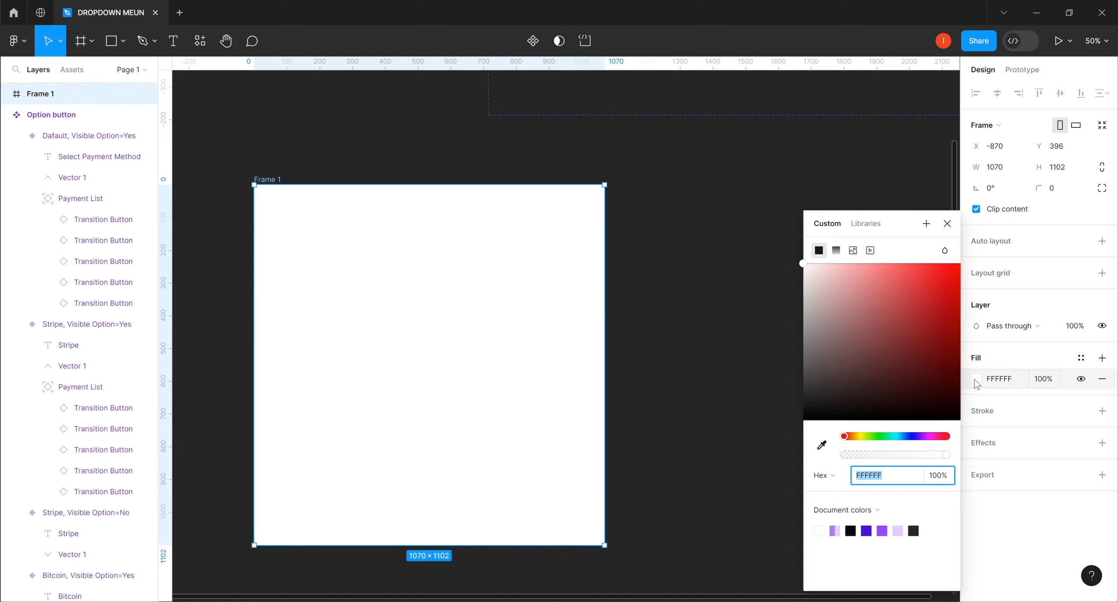
drag(803, 264, 932, 414)
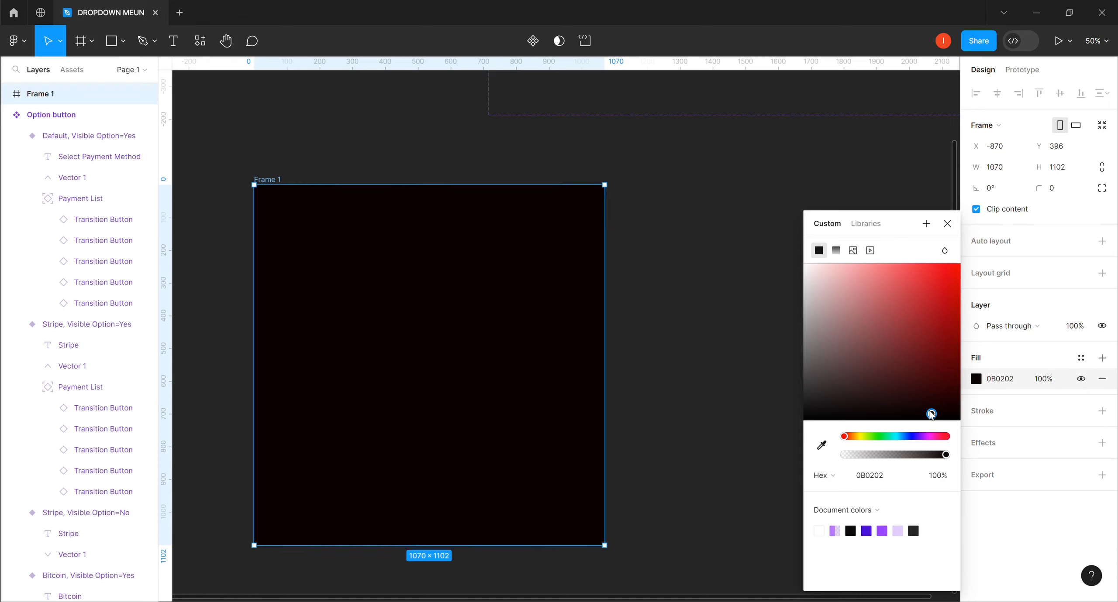
Step: Rename the new black frame as Testing Ground and close the colour picker
double_click(280, 180)
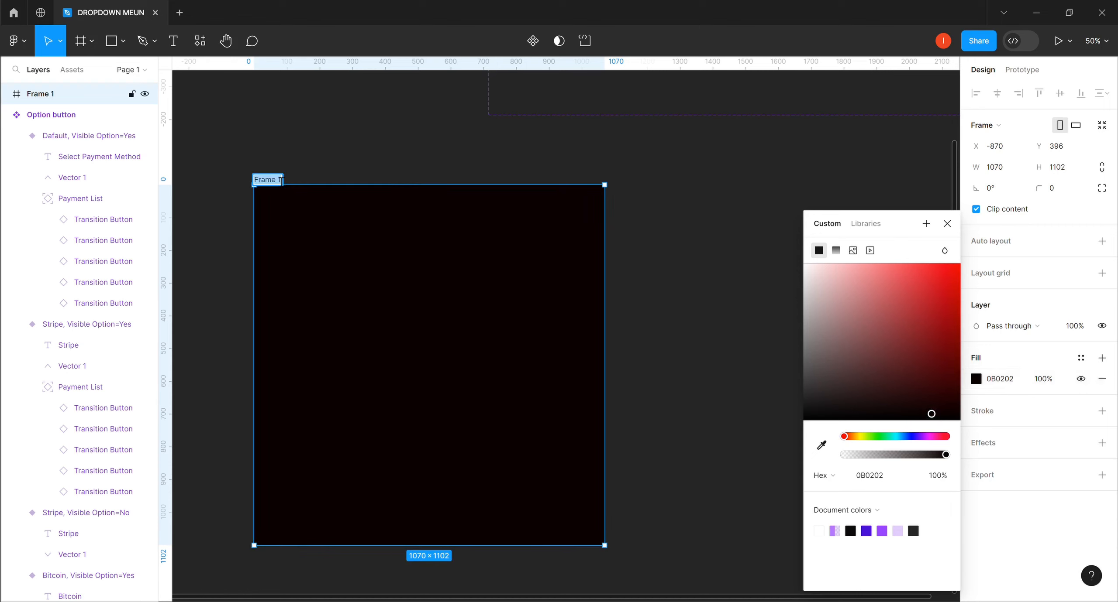
text(Testing Ground)
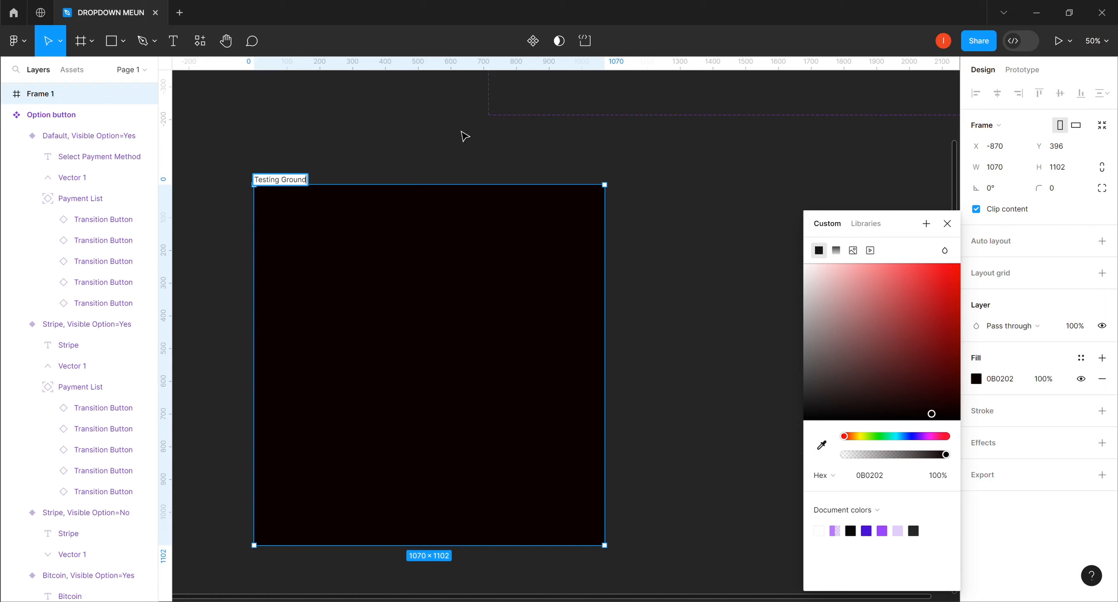
key(Return)
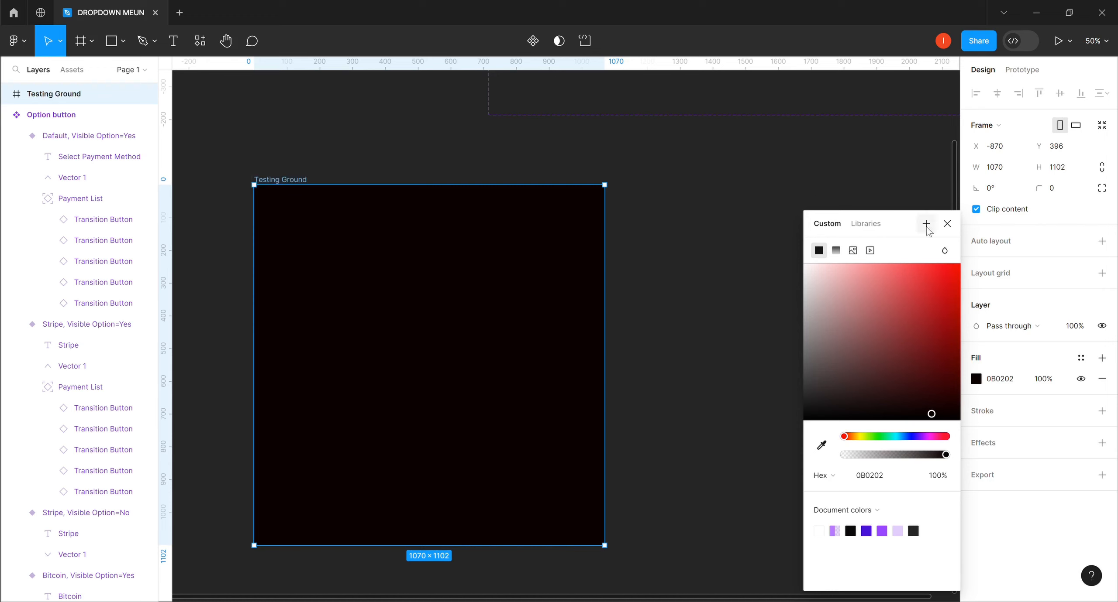
click(946, 224)
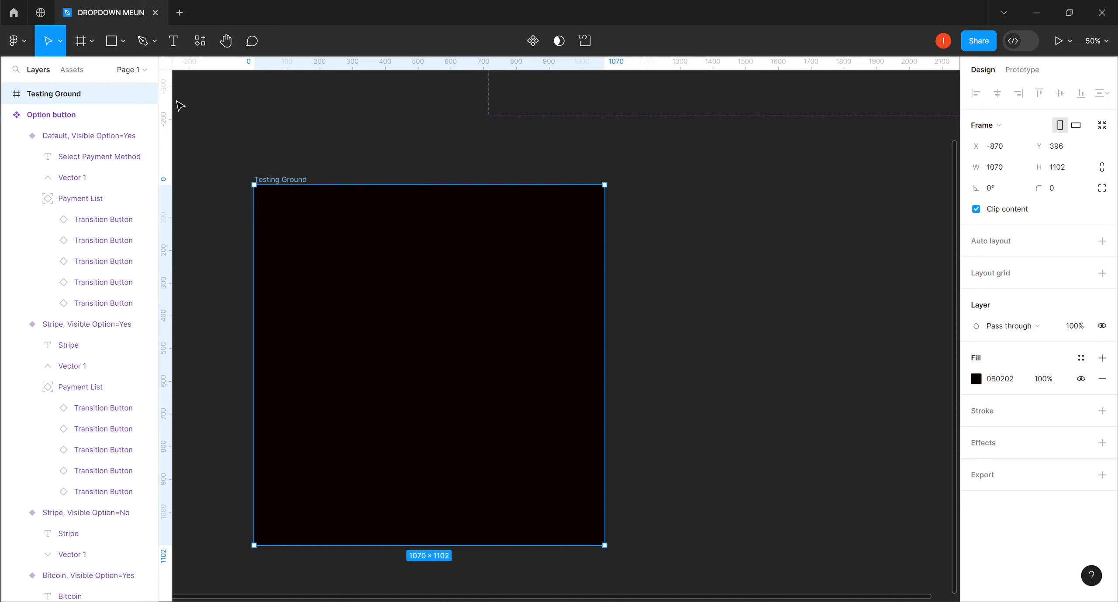
Step: Place a default Option button instance in the Testing Ground frame at about X 372, Y 93, and present that frame as a prototype
click(74, 70)
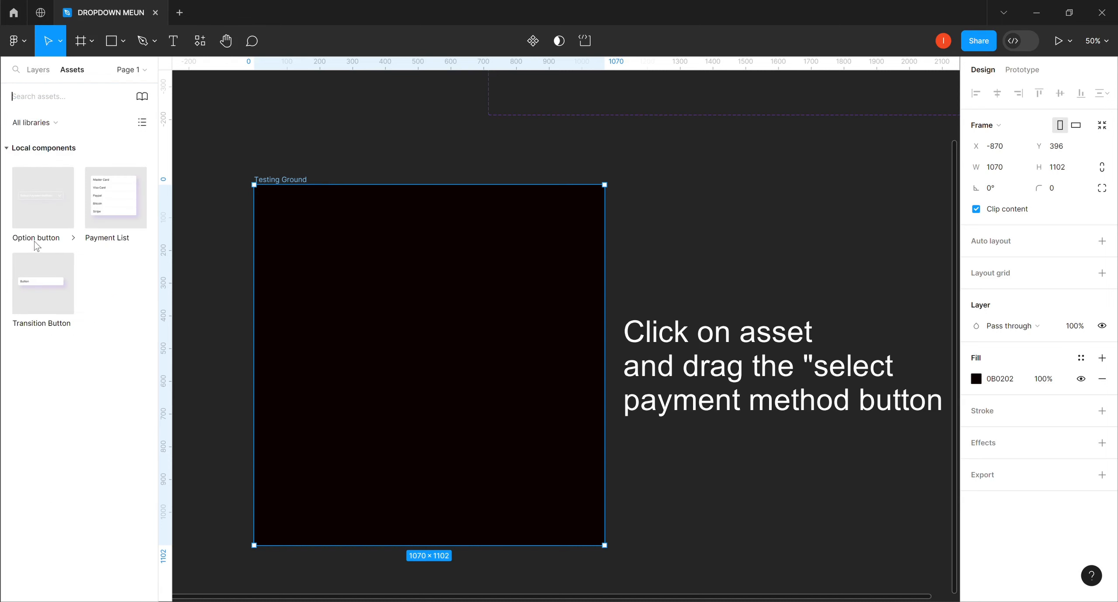
drag(40, 199, 409, 227)
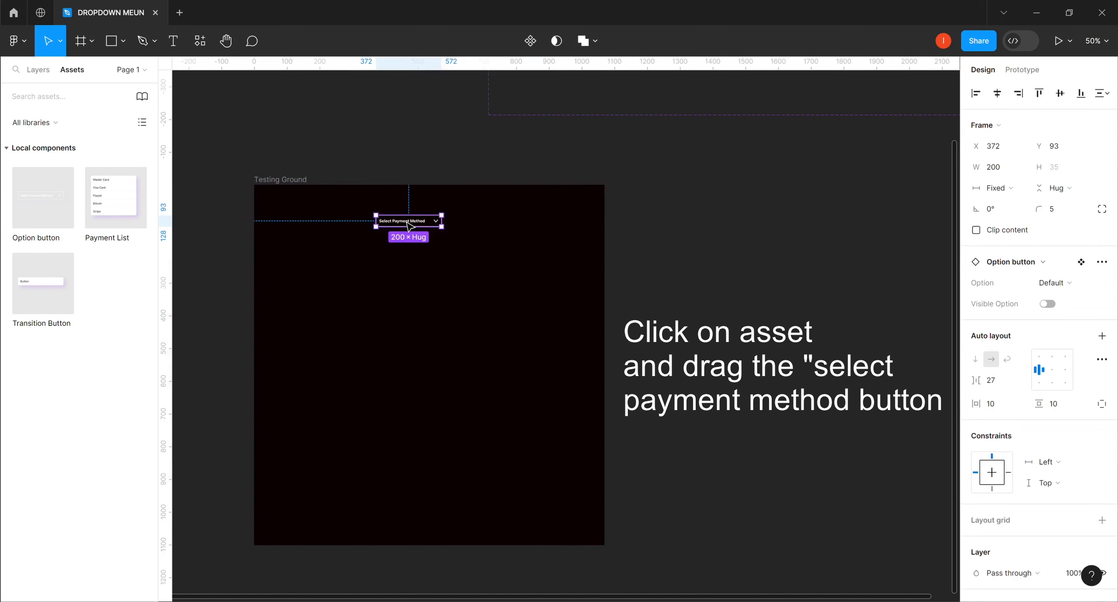
click(278, 181)
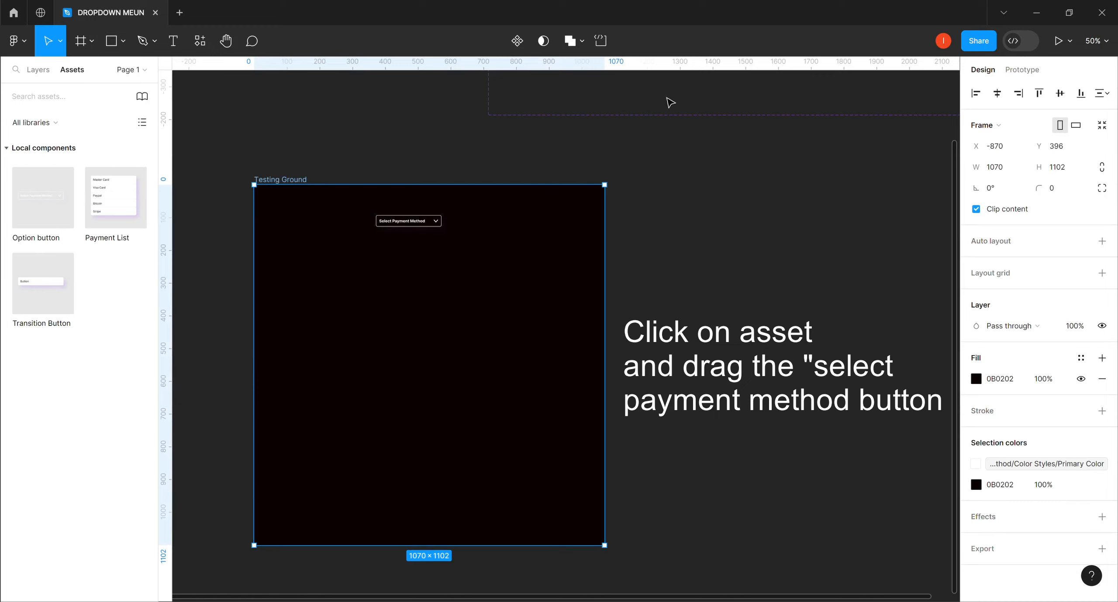
click(1057, 40)
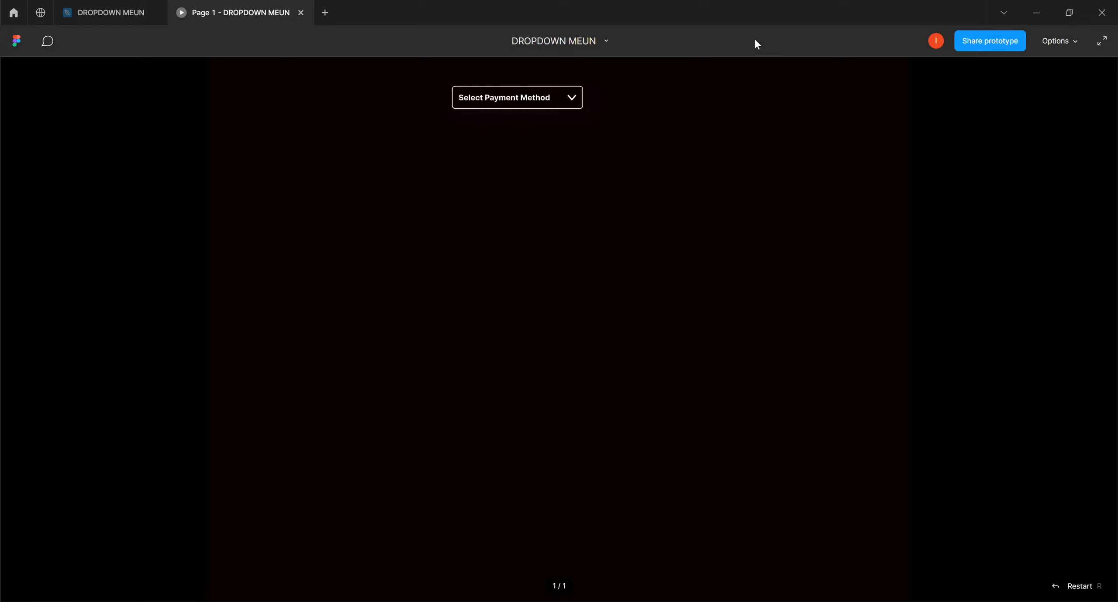
Step: Test the dropdown in the prototype by choosing Master Card, reopening its list to check the highlighted option, and closing it
click(575, 98)
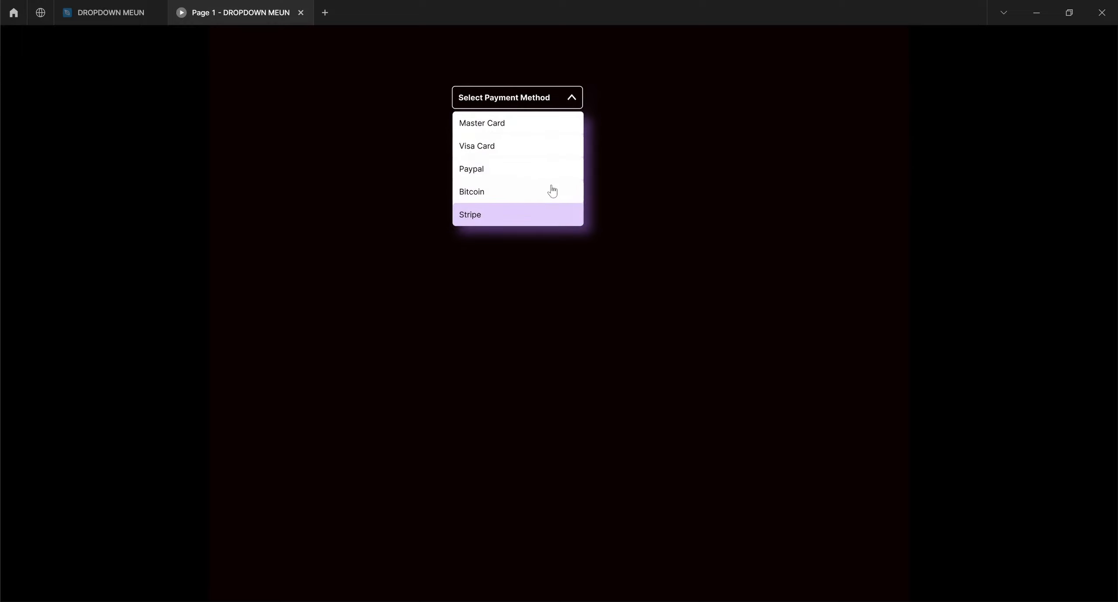
click(532, 125)
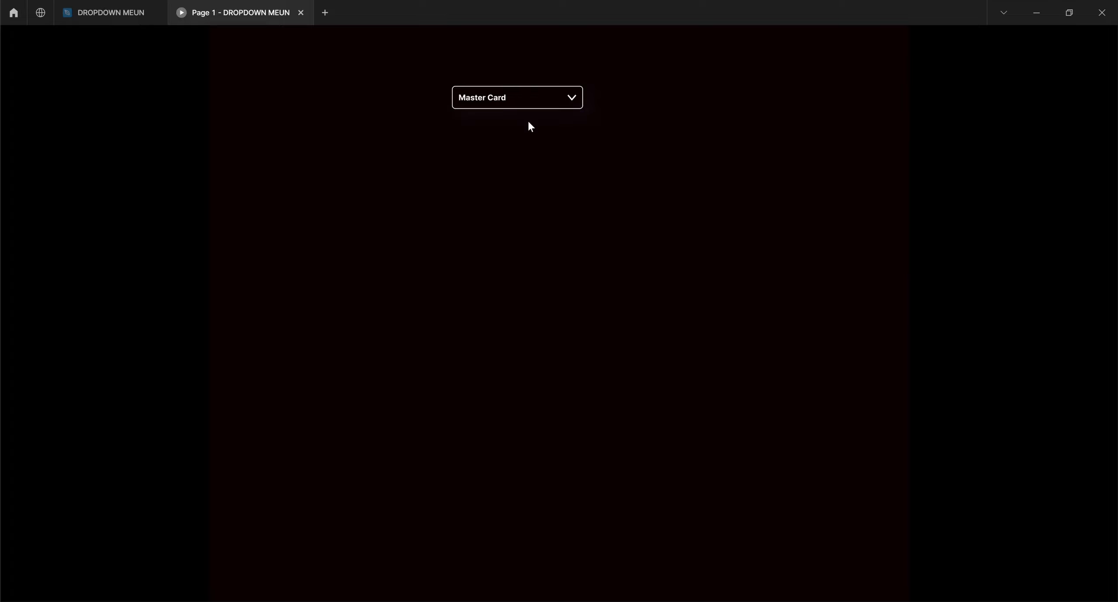
click(574, 102)
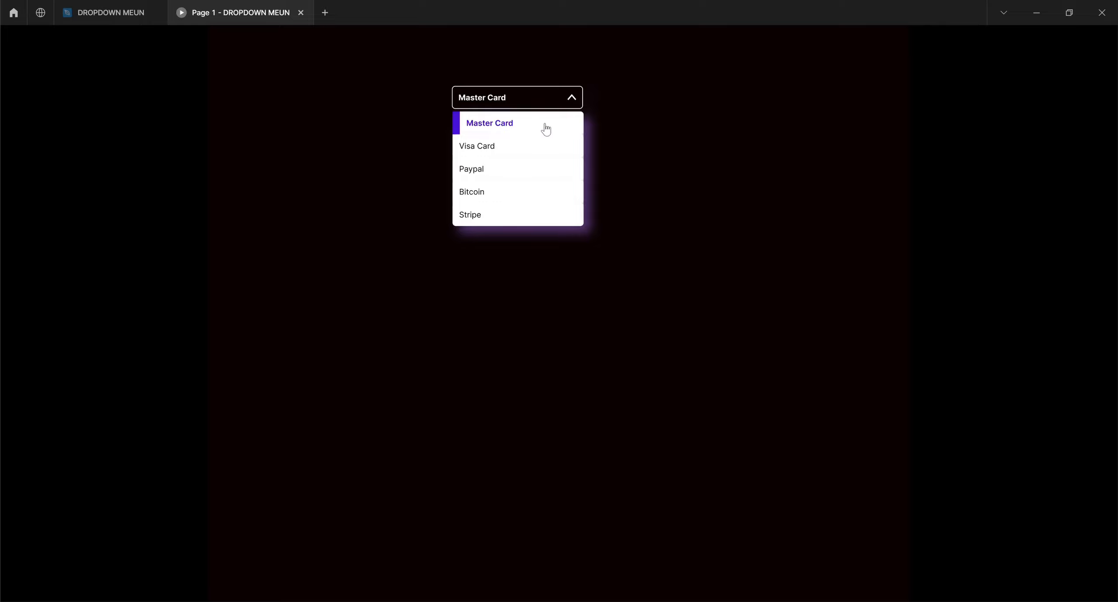
click(577, 102)
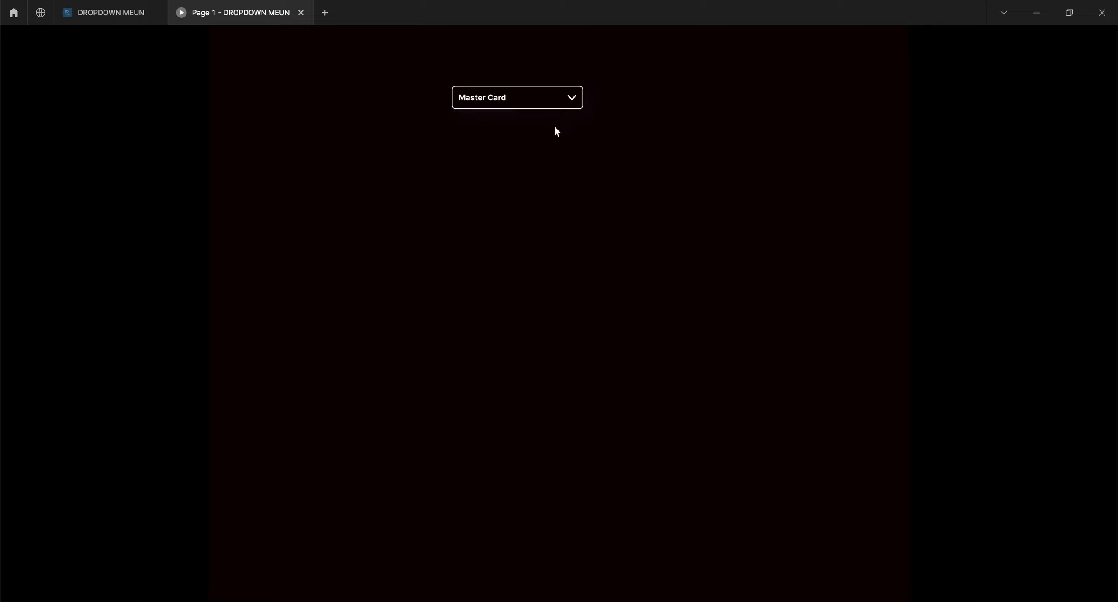
Step: Test switching the dropdown from Master Card to Paypal, and reopen its list to check the highlighted option
click(577, 99)
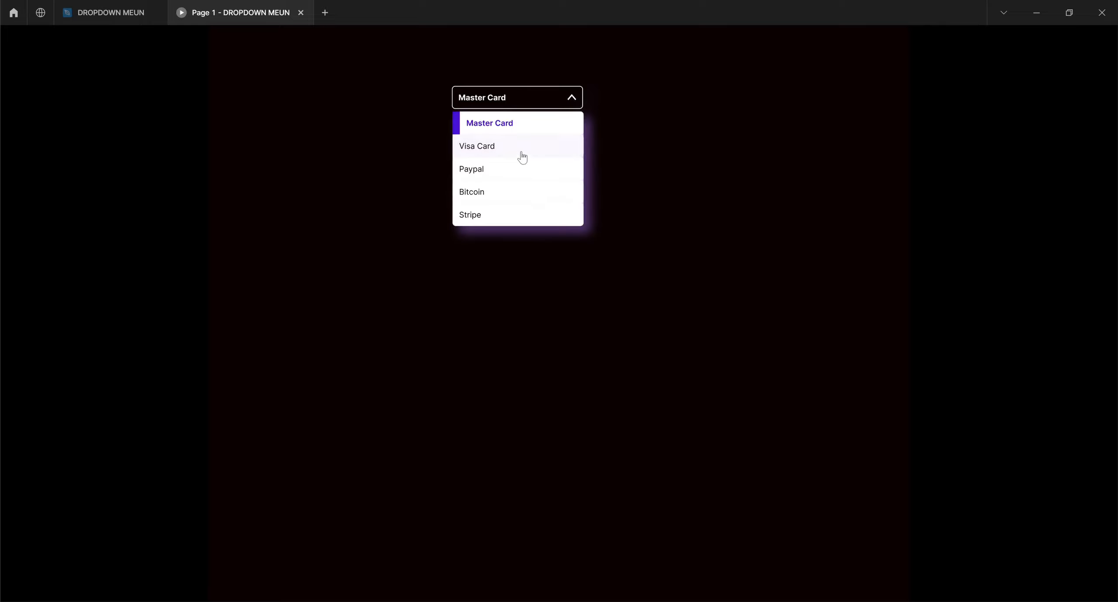
click(502, 176)
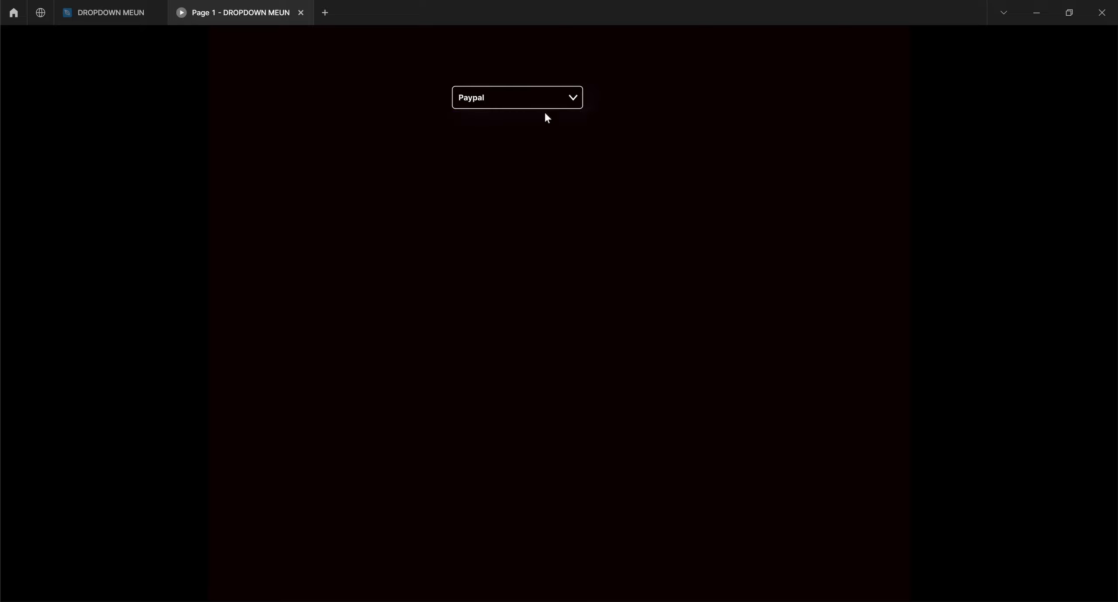
click(574, 101)
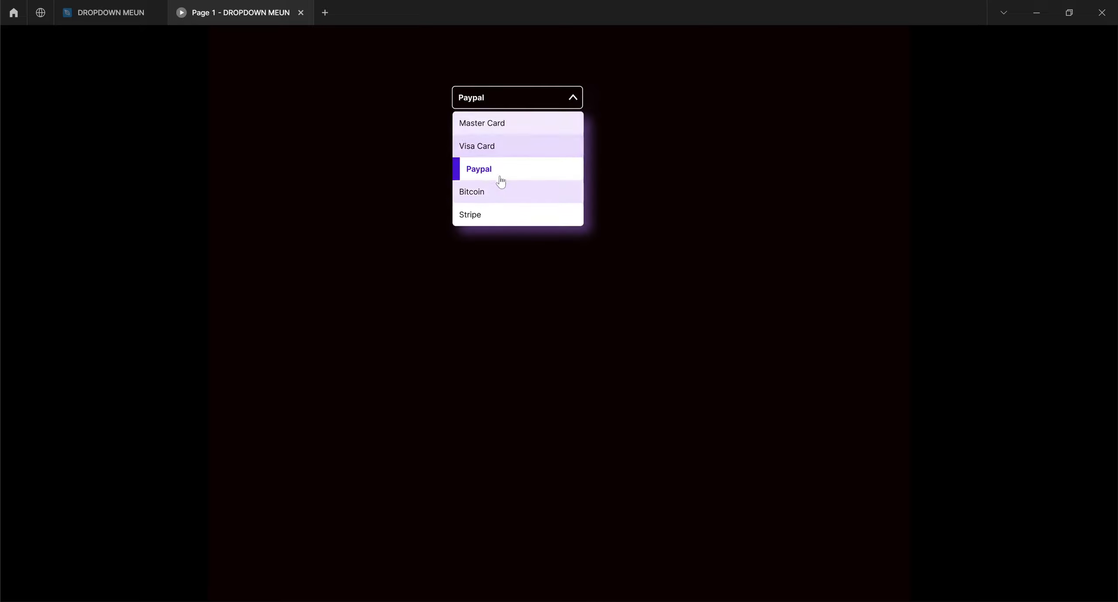
click(576, 103)
click(574, 103)
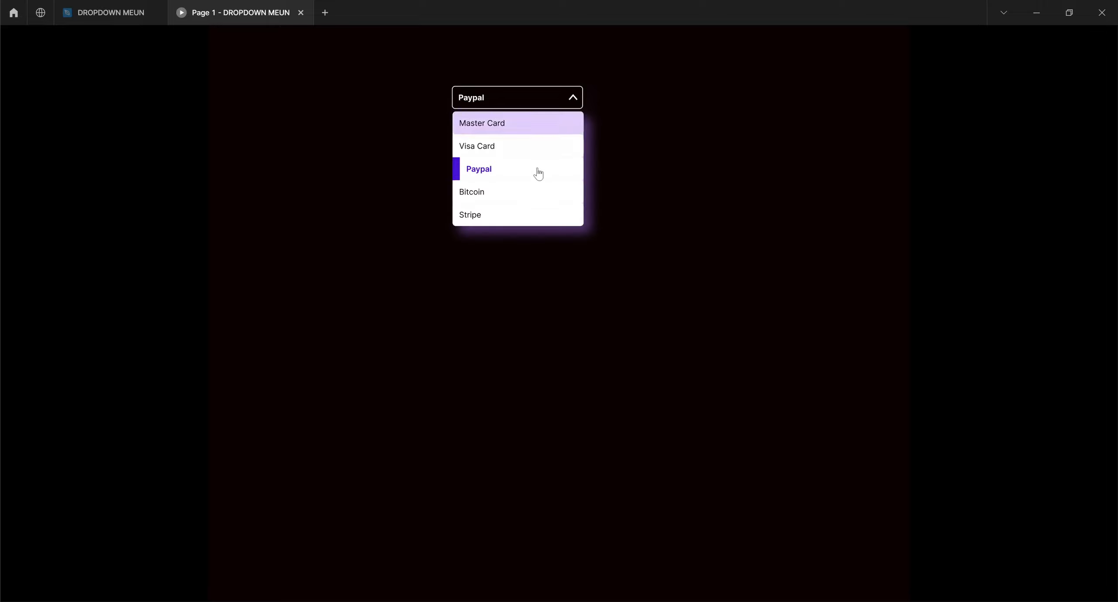
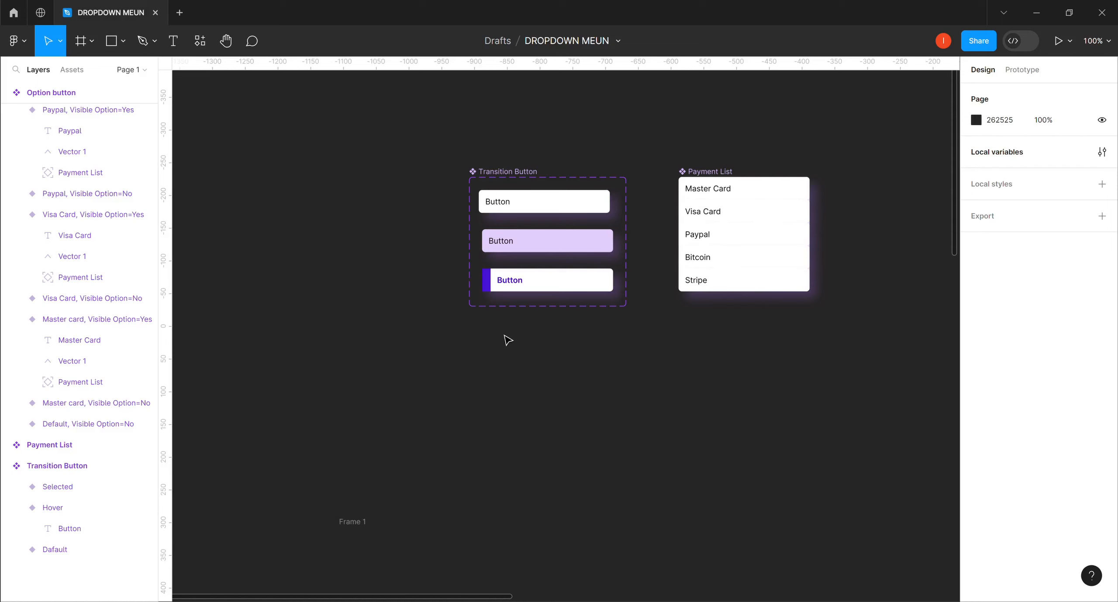
Step: Delete the Selected variant from the Transition Button component set
click(556, 286)
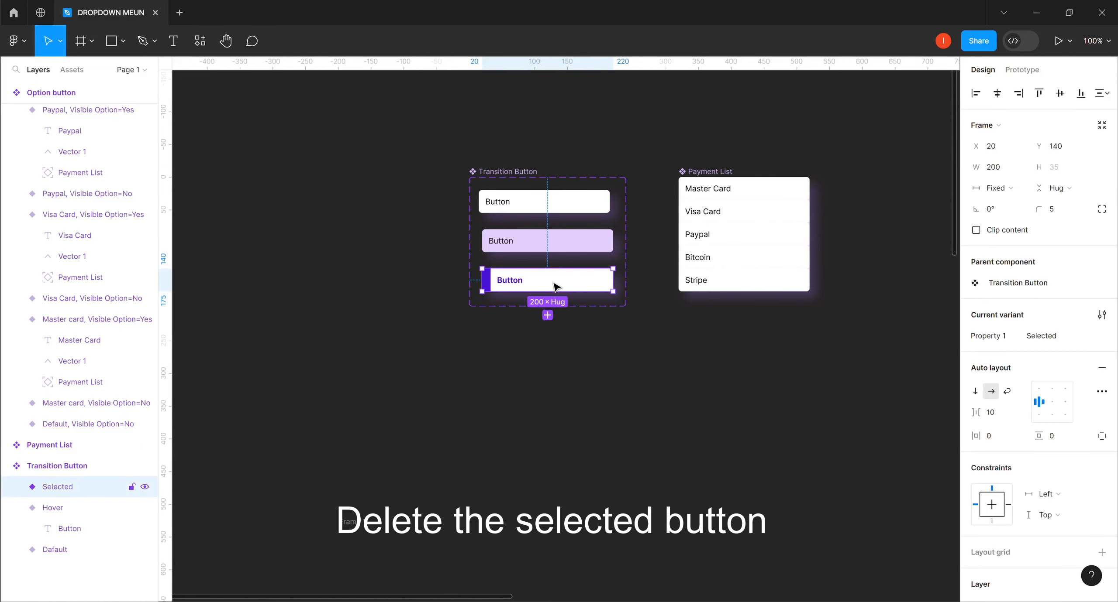
key(Delete)
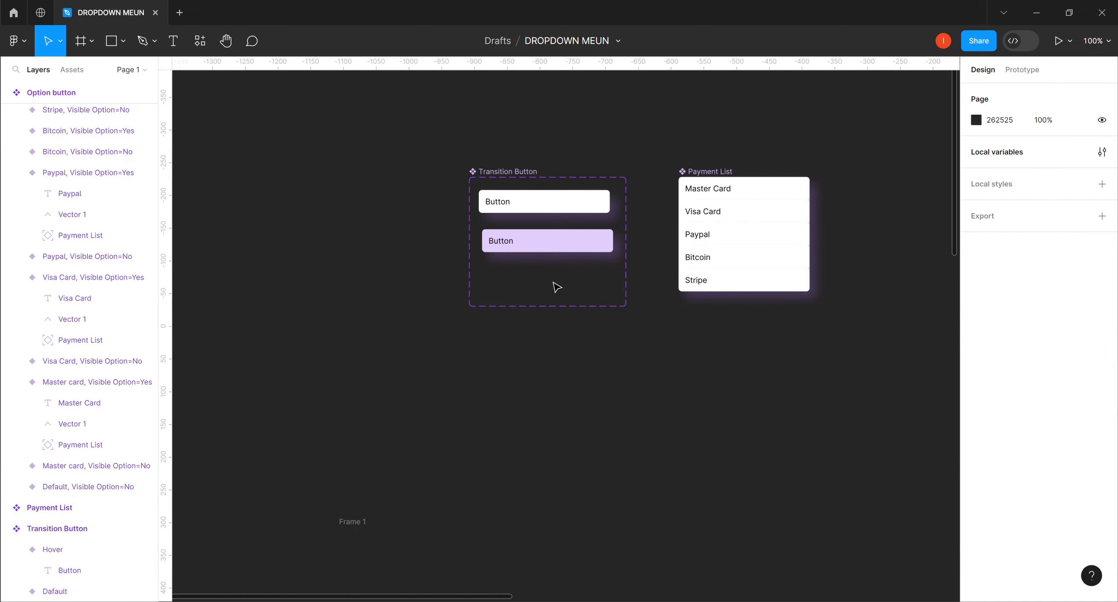
Step: Add a third Transition Button variant based on Hover, and fill it with the Primary Color style
click(535, 245)
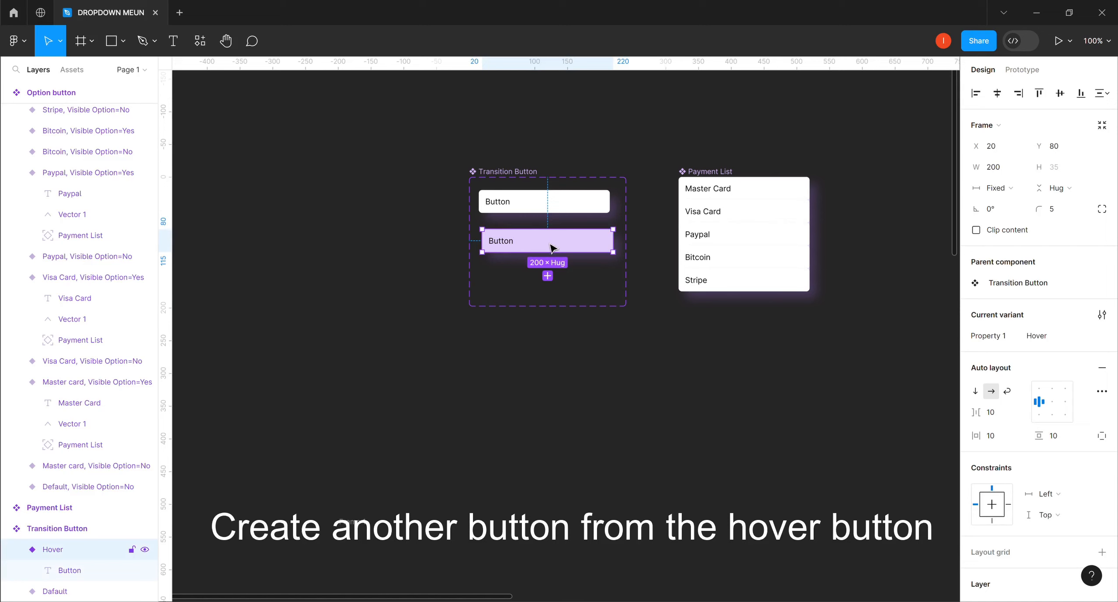
click(547, 276)
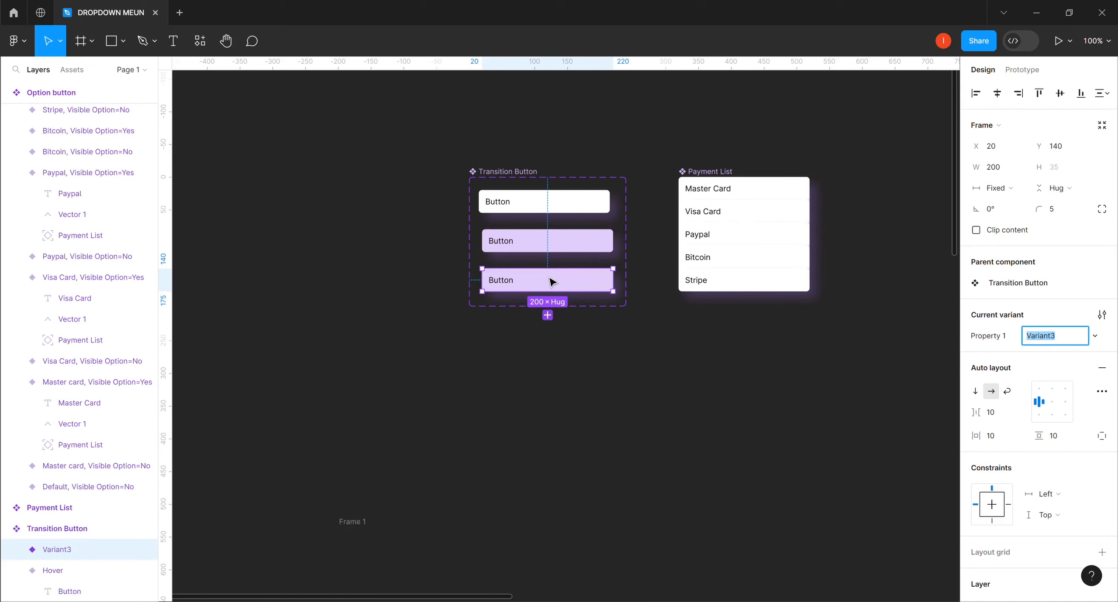
click(533, 283)
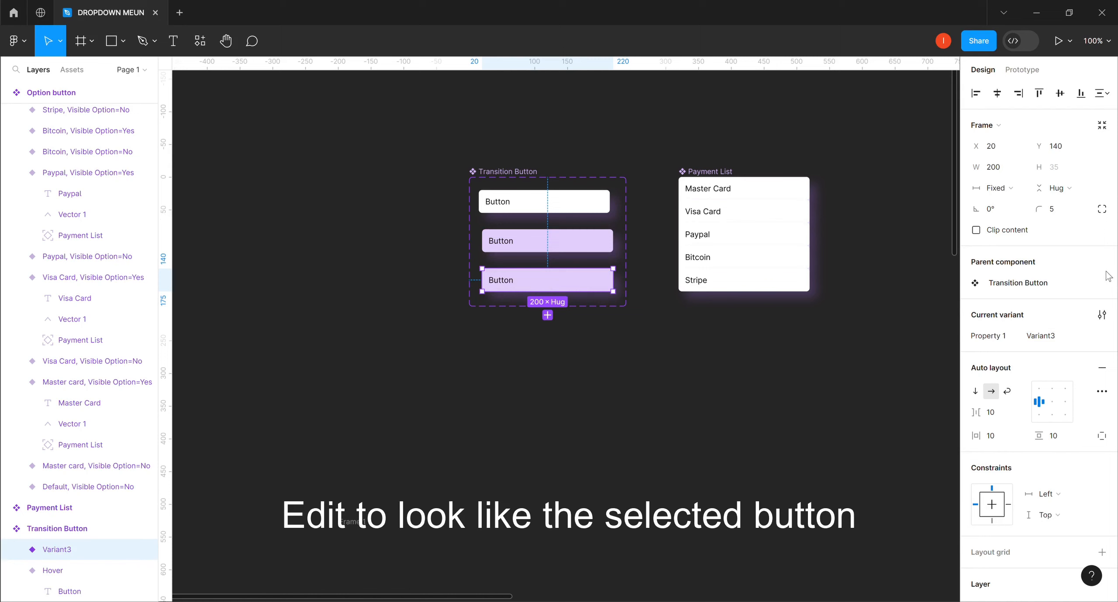
drag(1113, 267, 1115, 474)
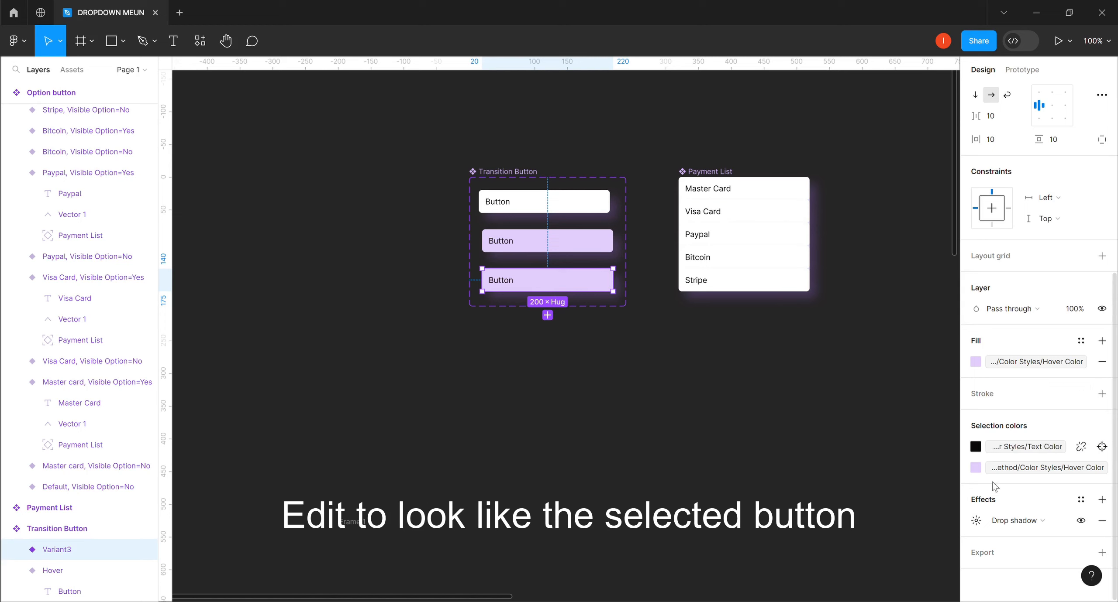
click(976, 363)
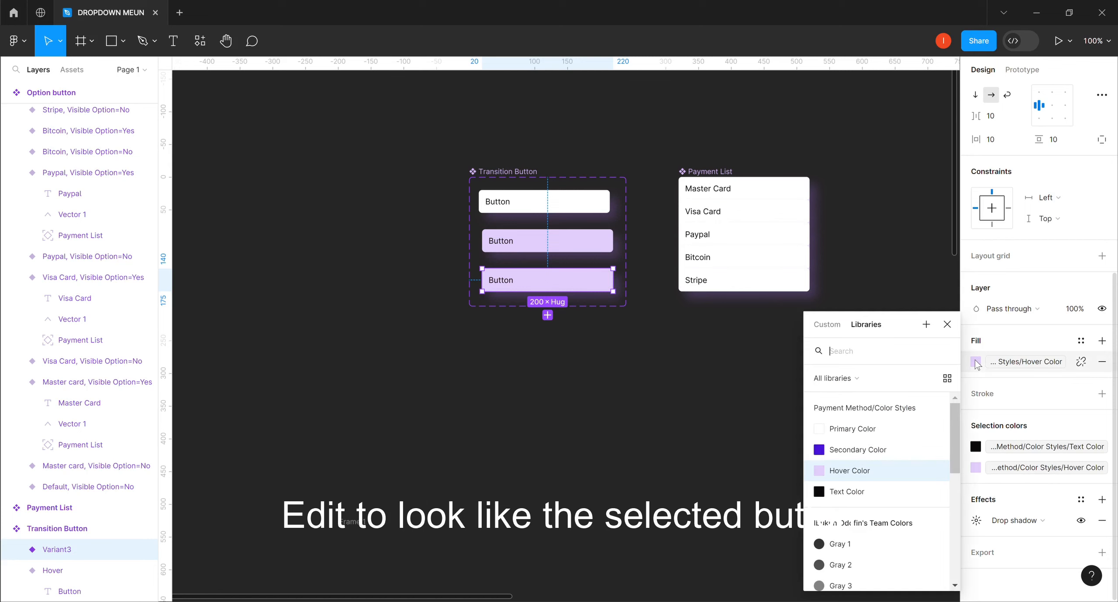
click(1080, 343)
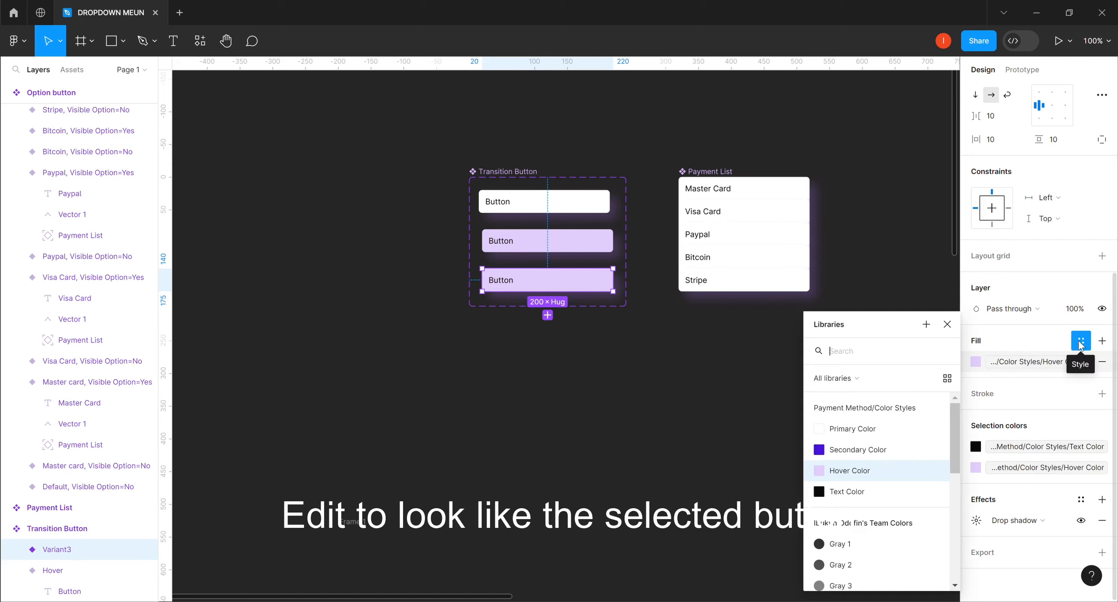
click(826, 430)
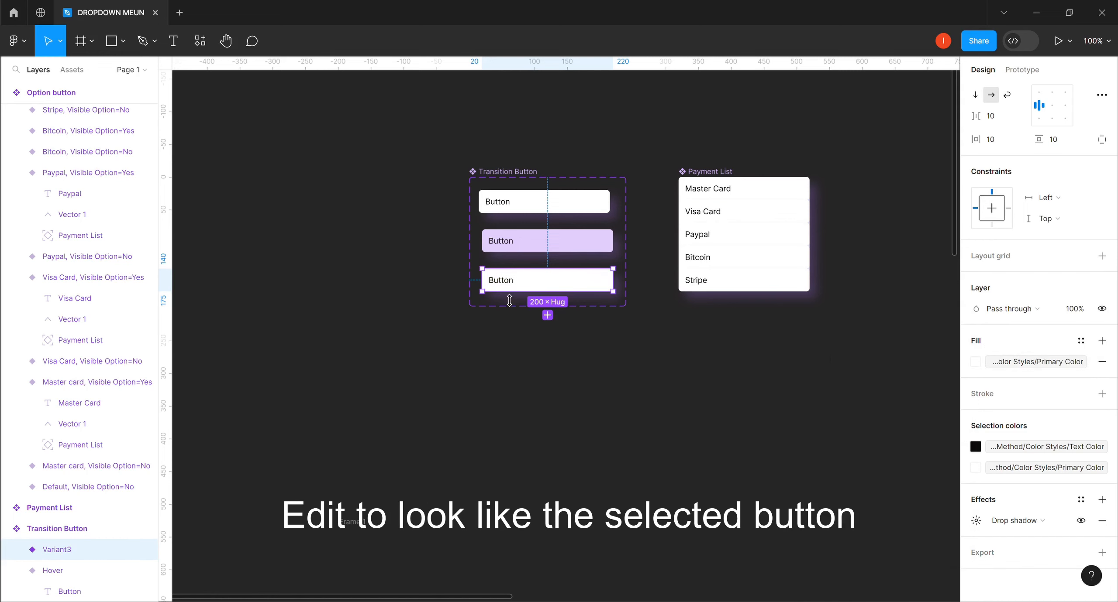
Step: Apply the Secondary Color style to the new variant's Button text and set its font weight to Bold
double_click(503, 288)
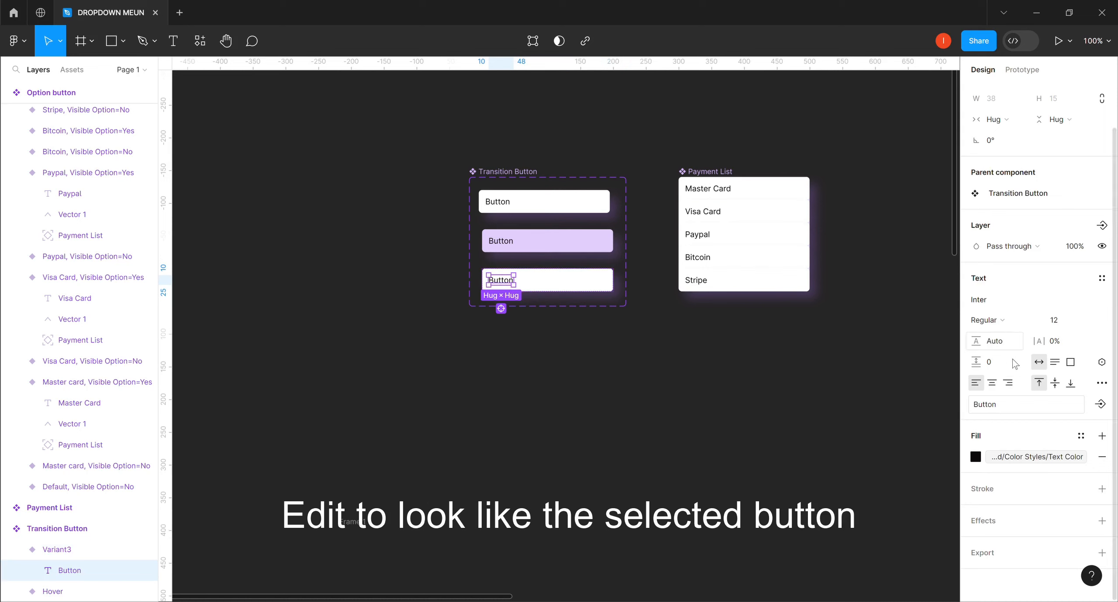
click(1081, 436)
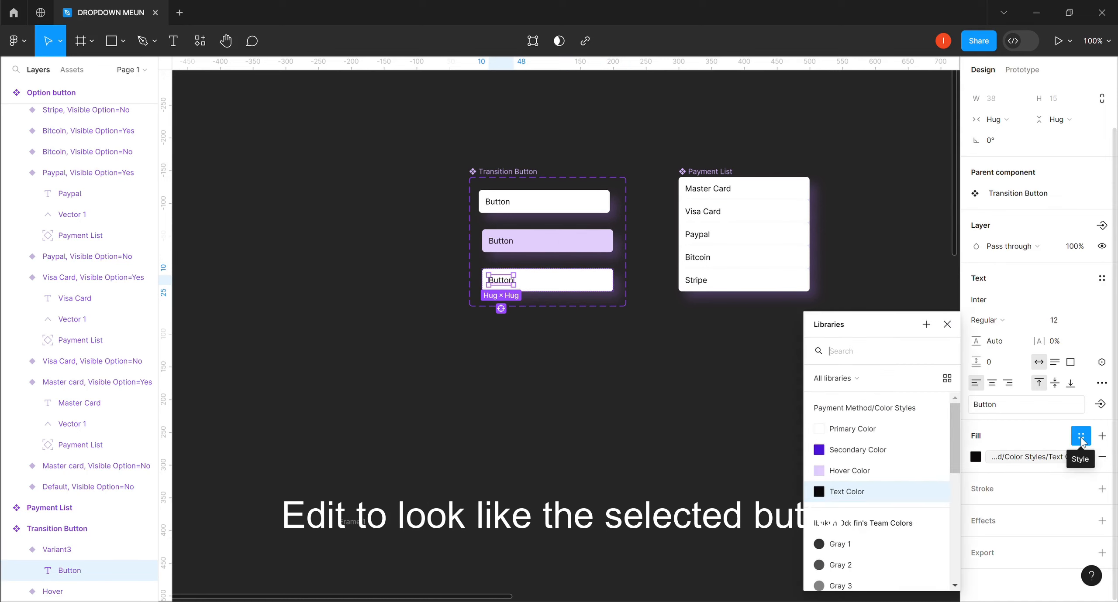
click(830, 457)
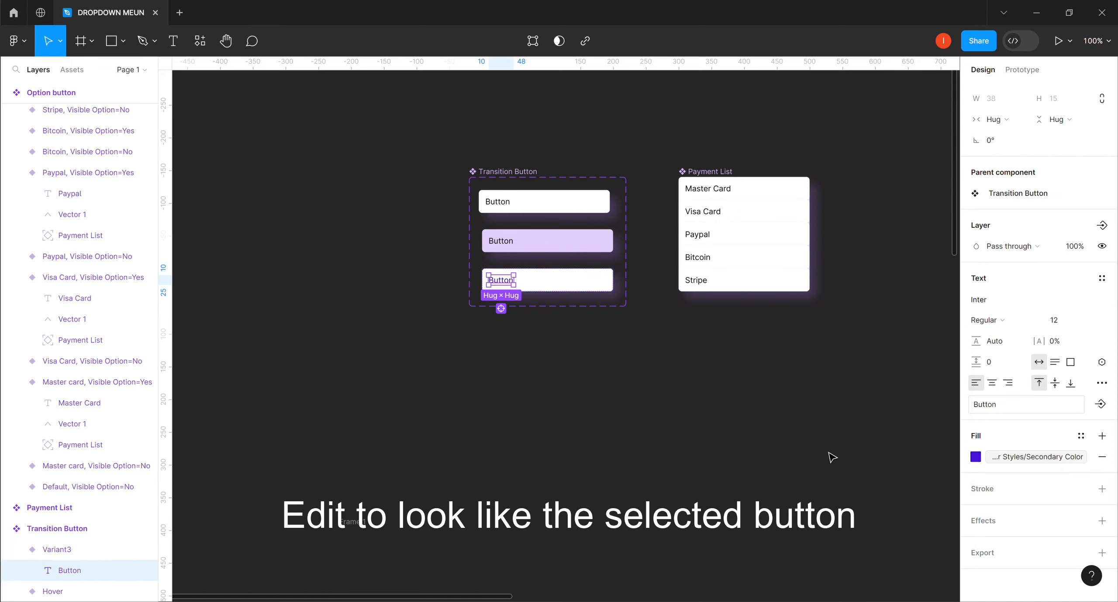
click(1037, 320)
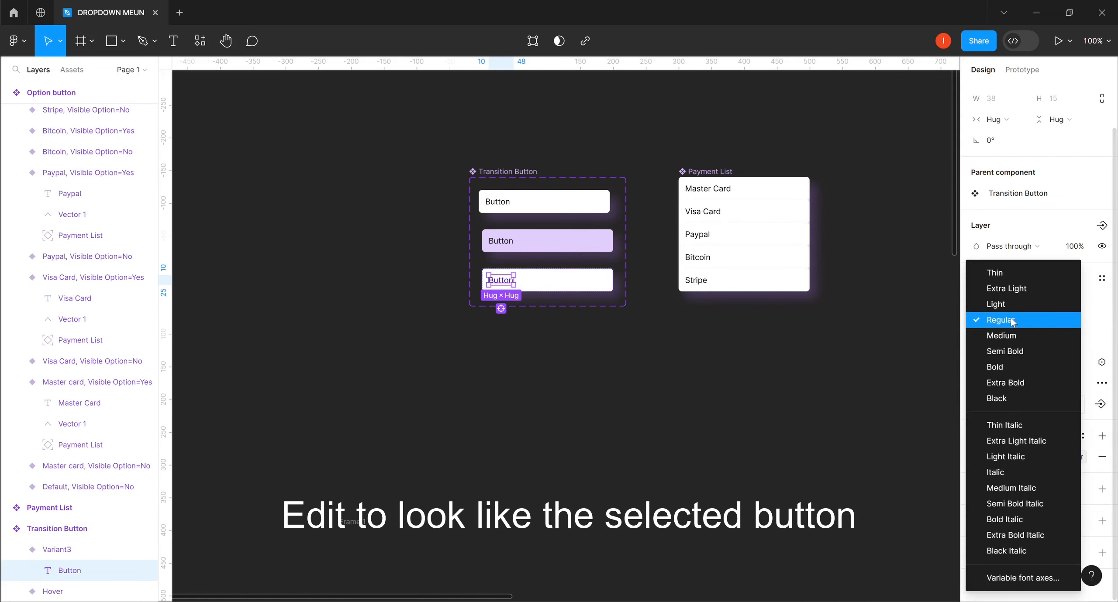
click(1005, 371)
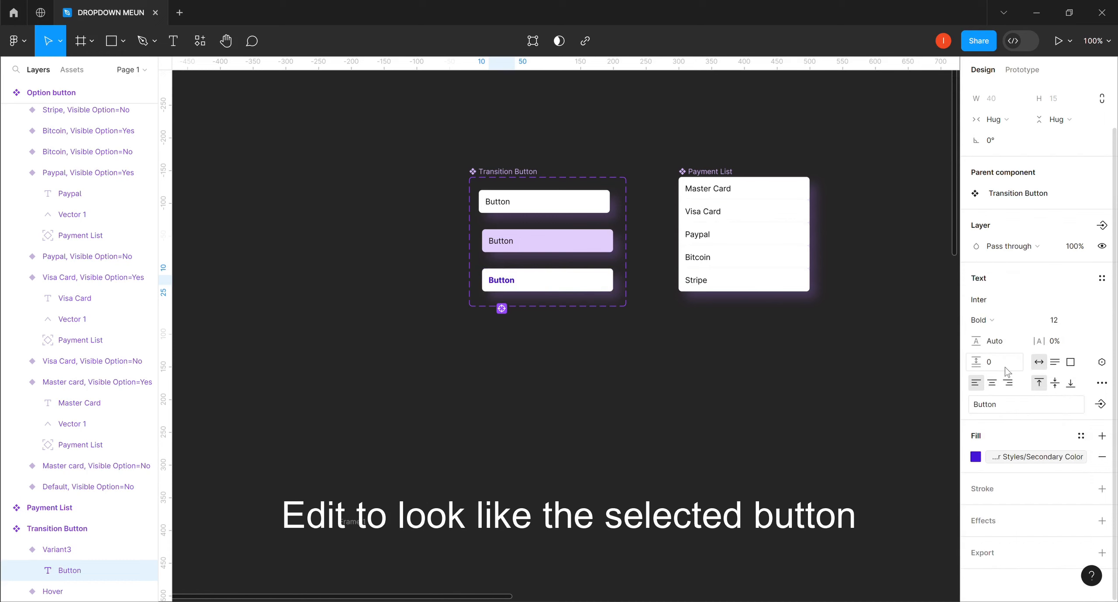
click(746, 344)
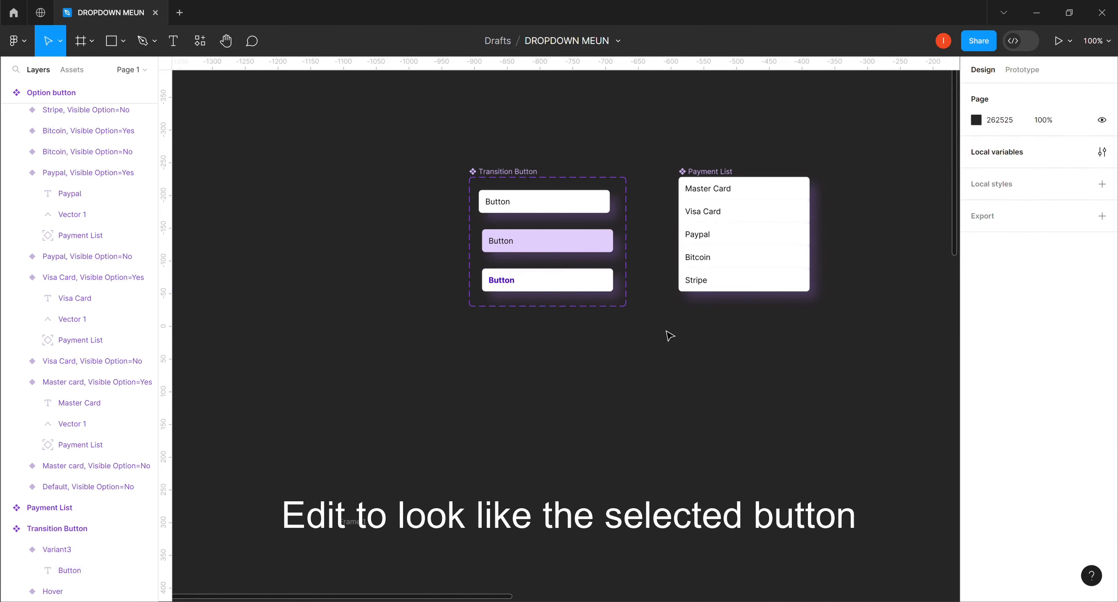
Step: Draw a narrow rectangle about 11 wide beside the Transition Button set, and set its height to 35
click(111, 42)
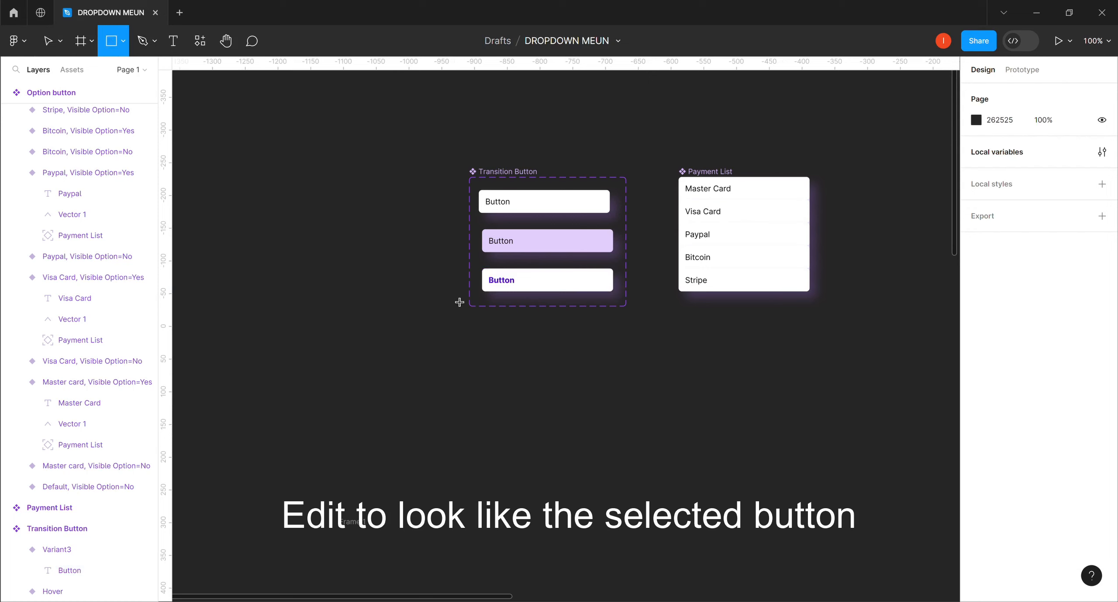
mouse_move(438, 266)
mouse_down()
mouse_move(455, 319)
mouse_move(448, 303)
mouse_up()
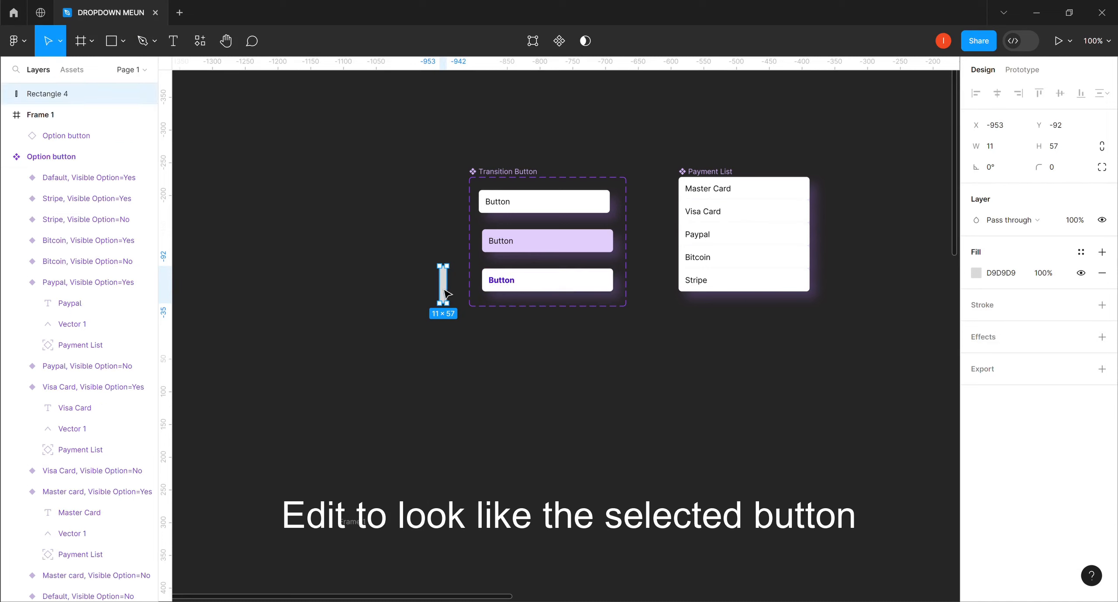
click(1054, 147)
key(Return)
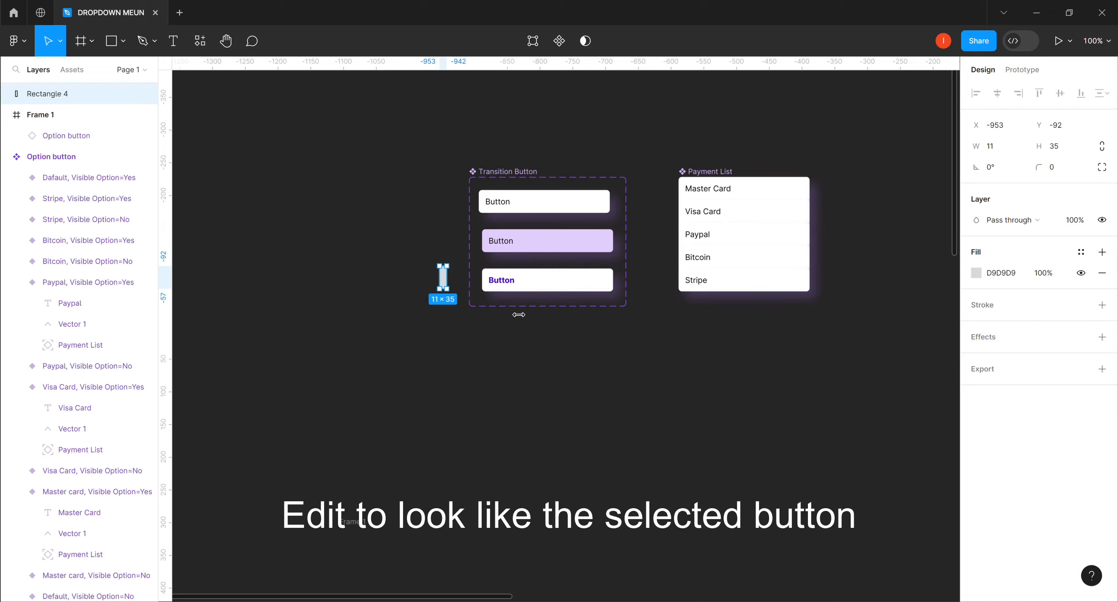
Step: Fill the narrow rectangle with the Secondary Color style
click(975, 275)
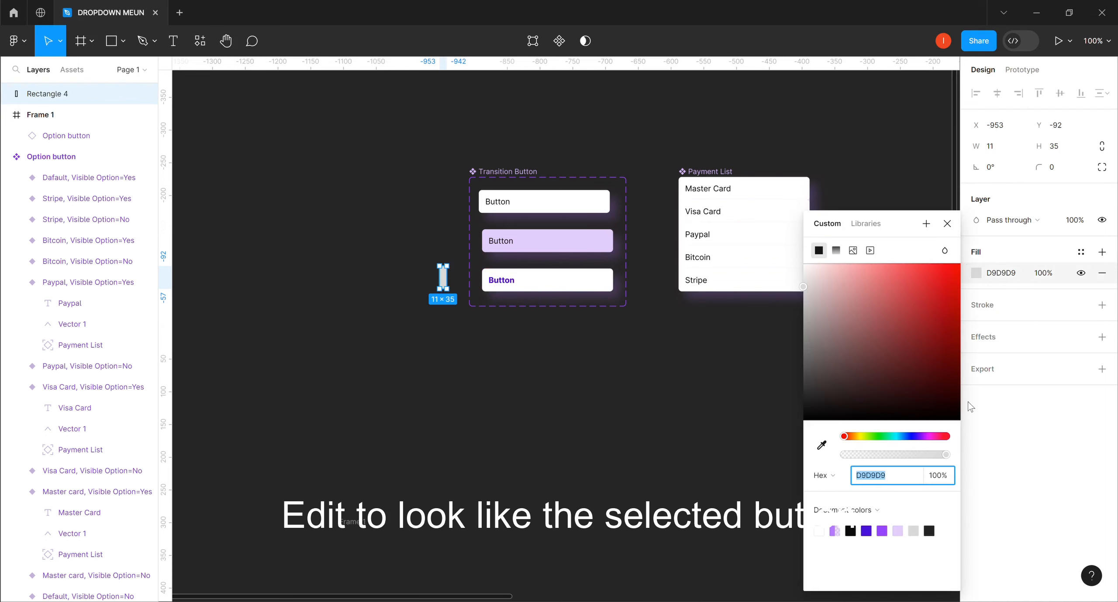
click(1081, 252)
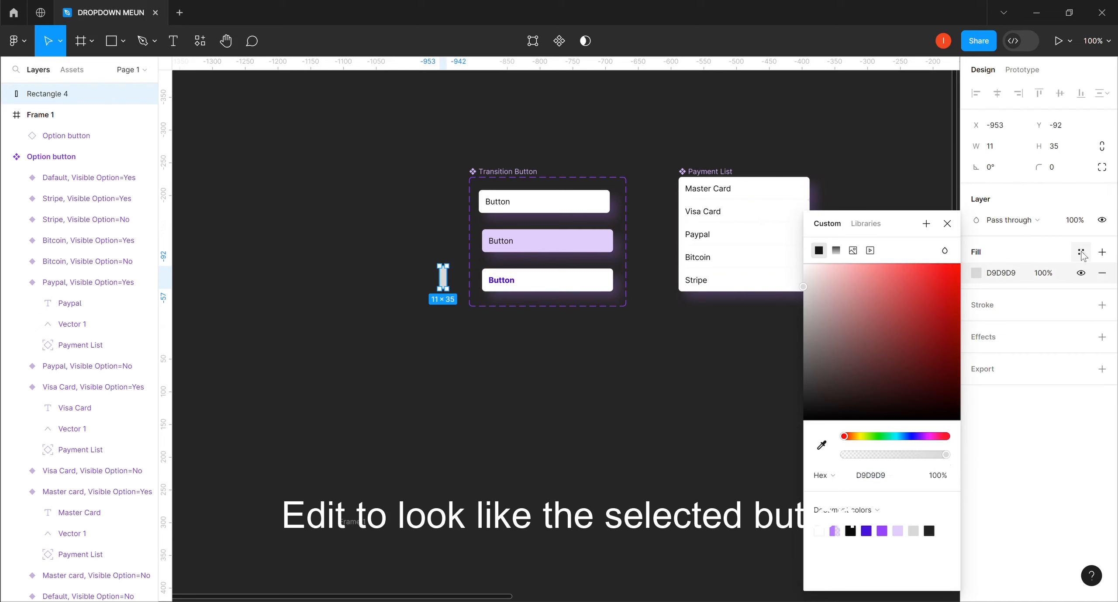
click(1082, 253)
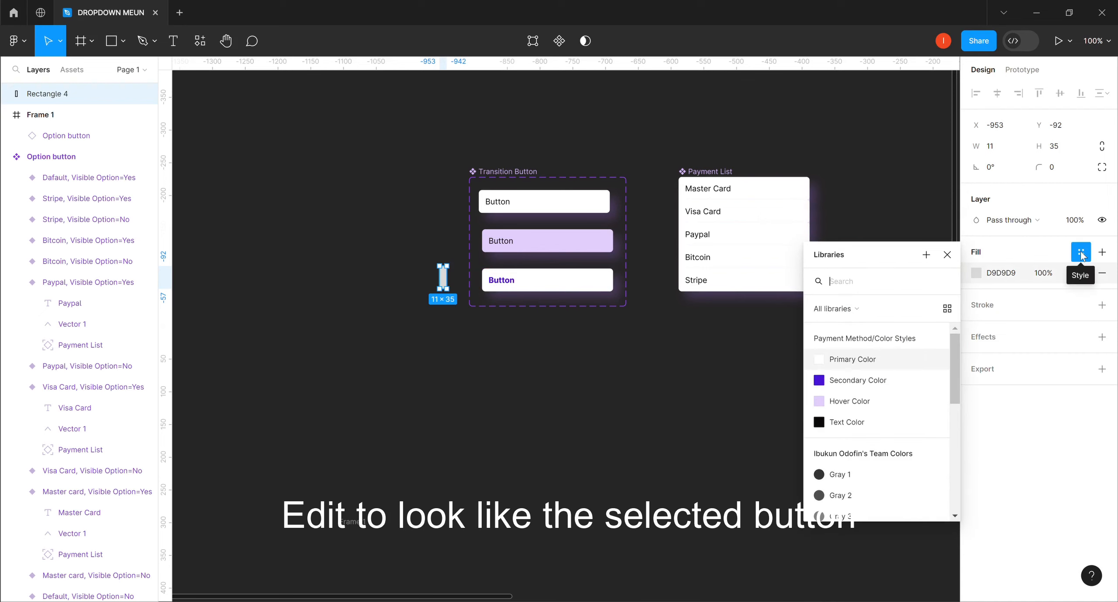
click(855, 382)
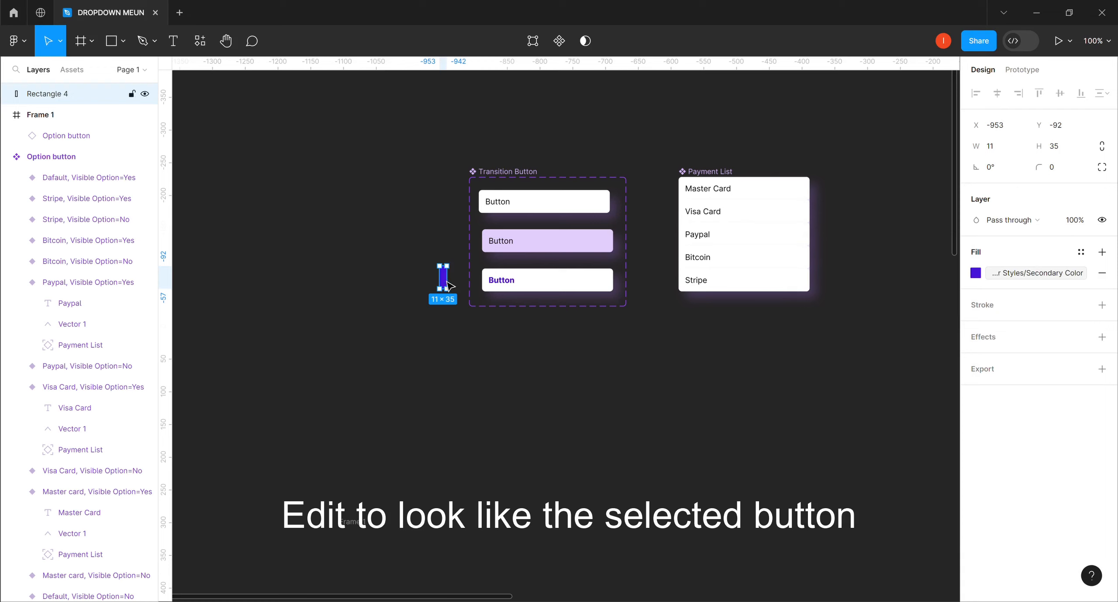
Step: Move the narrow rectangle onto the third Transition Button variant and nest it inside Variant3, ahead of the Button text
drag(445, 286, 492, 289)
click(509, 323)
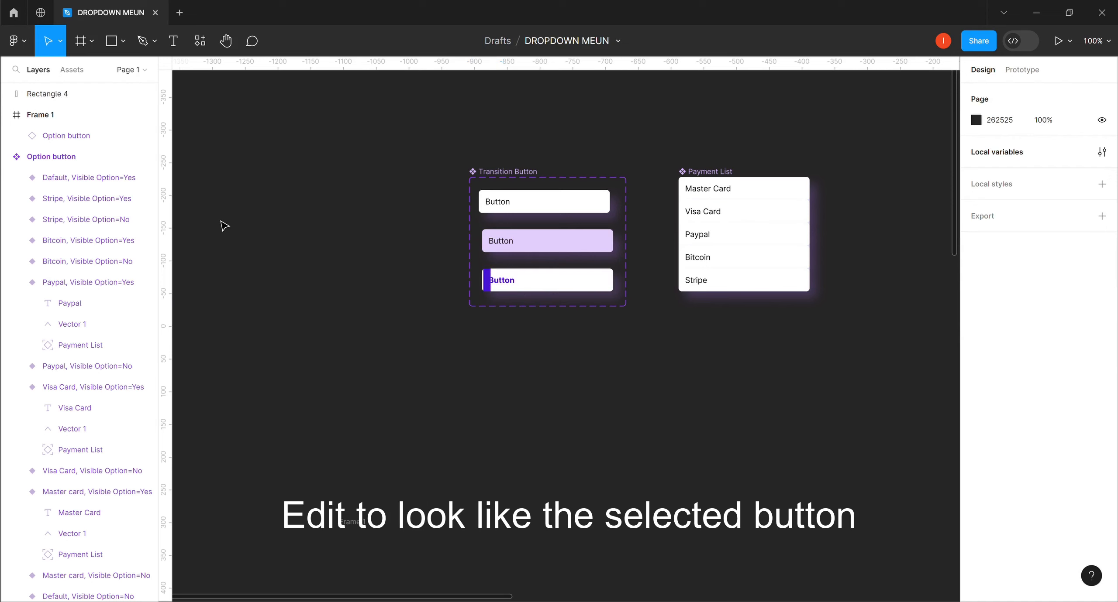
click(68, 96)
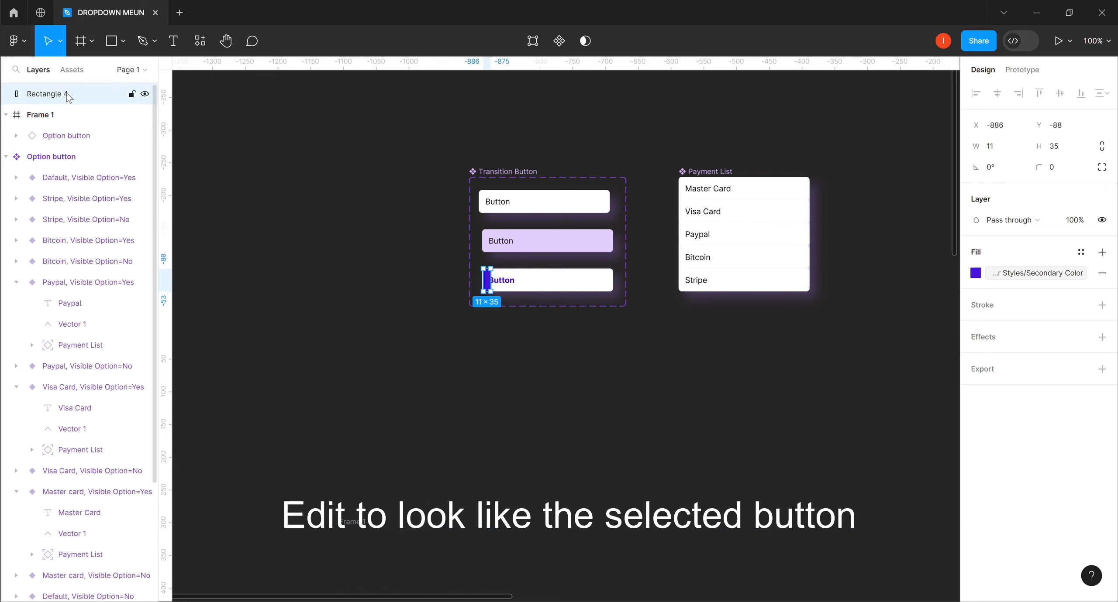
drag(67, 96, 70, 512)
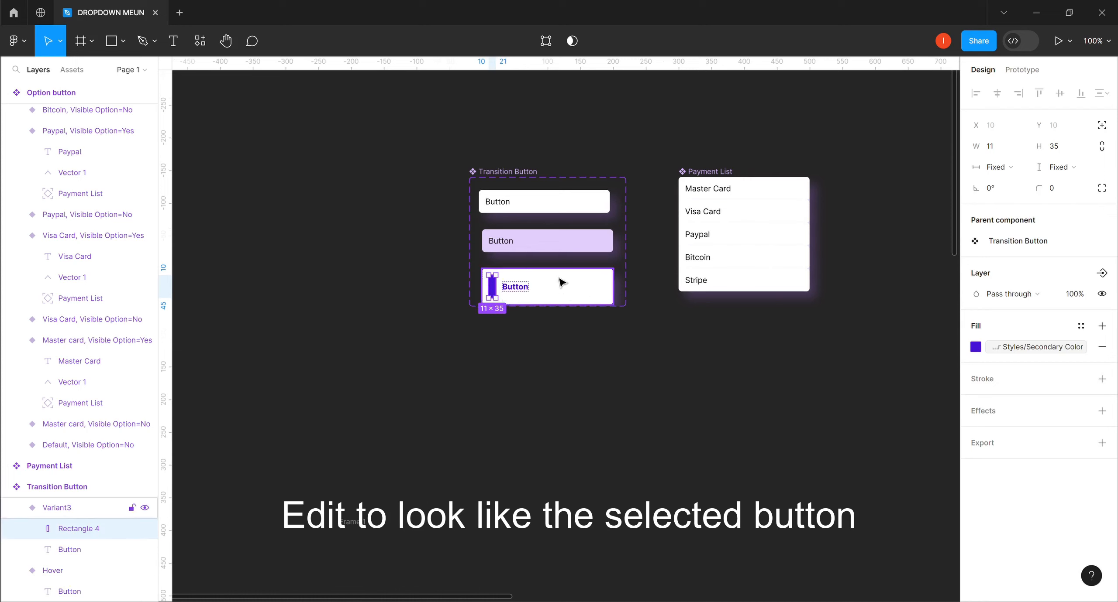
Step: Set Variant3's horizontal and vertical auto layout padding to 0
click(580, 290)
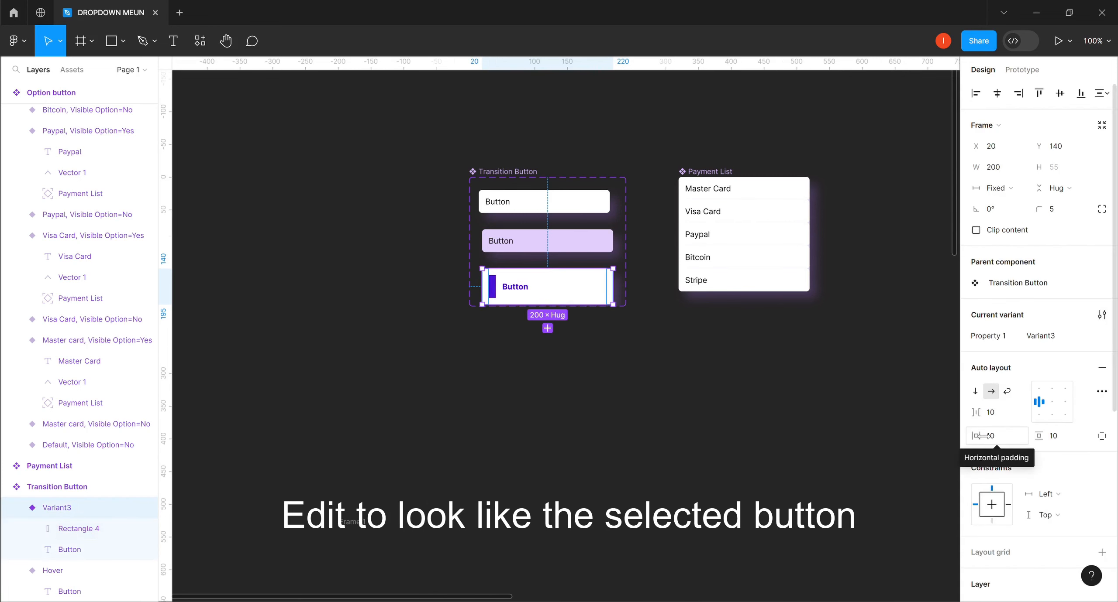
drag(981, 436, 913, 437)
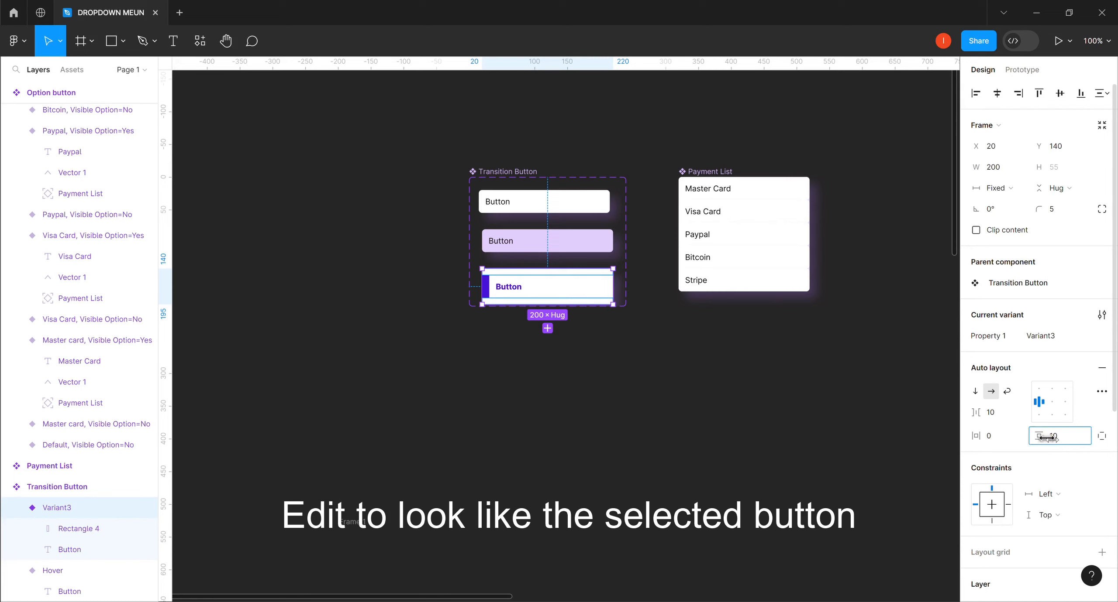
drag(1050, 436, 1000, 437)
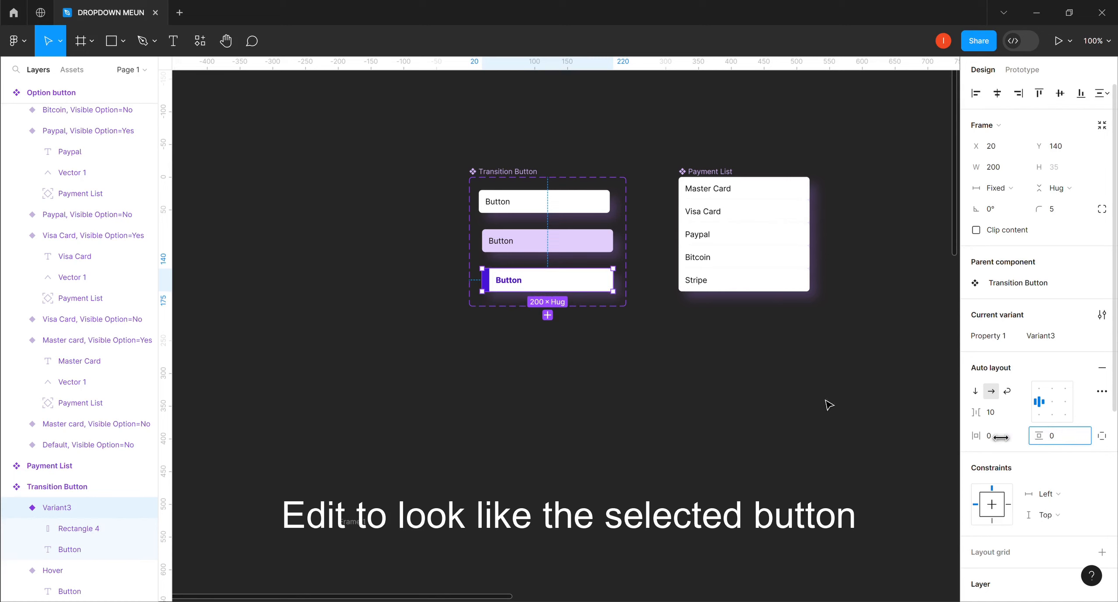
click(627, 330)
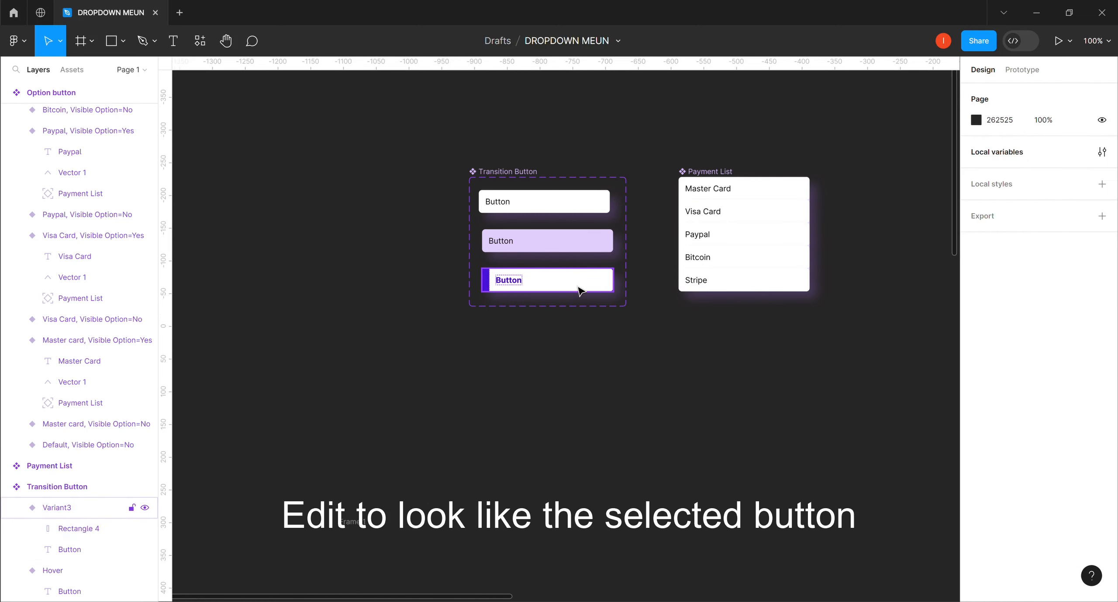
Step: Add an On click interaction changing Hover to Variant3, using Smart animate with Ease in and out at 150 ms
key(shift+e)
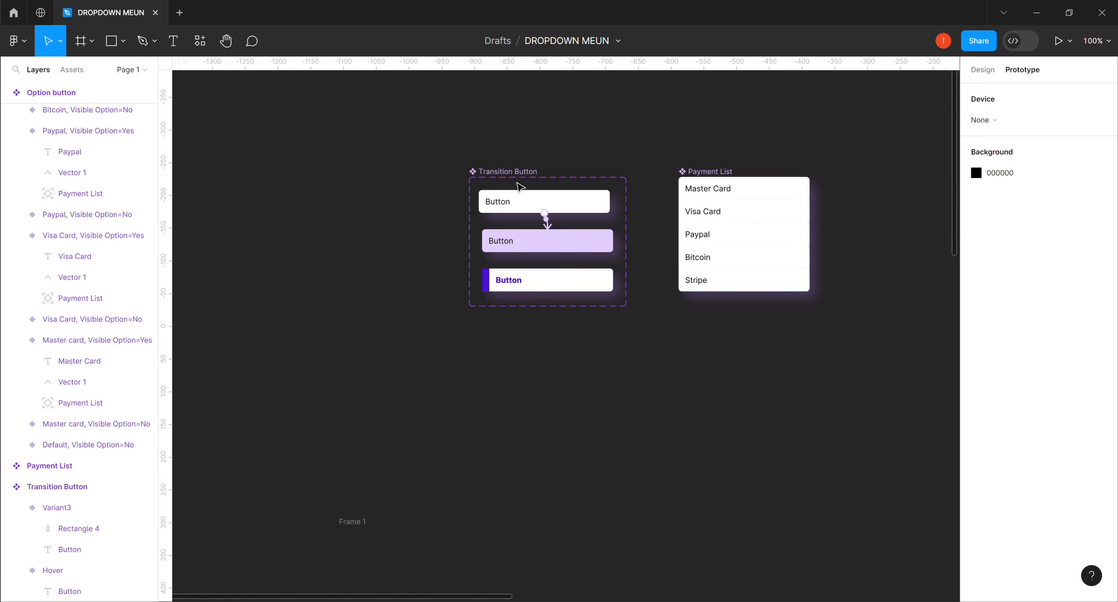
click(542, 245)
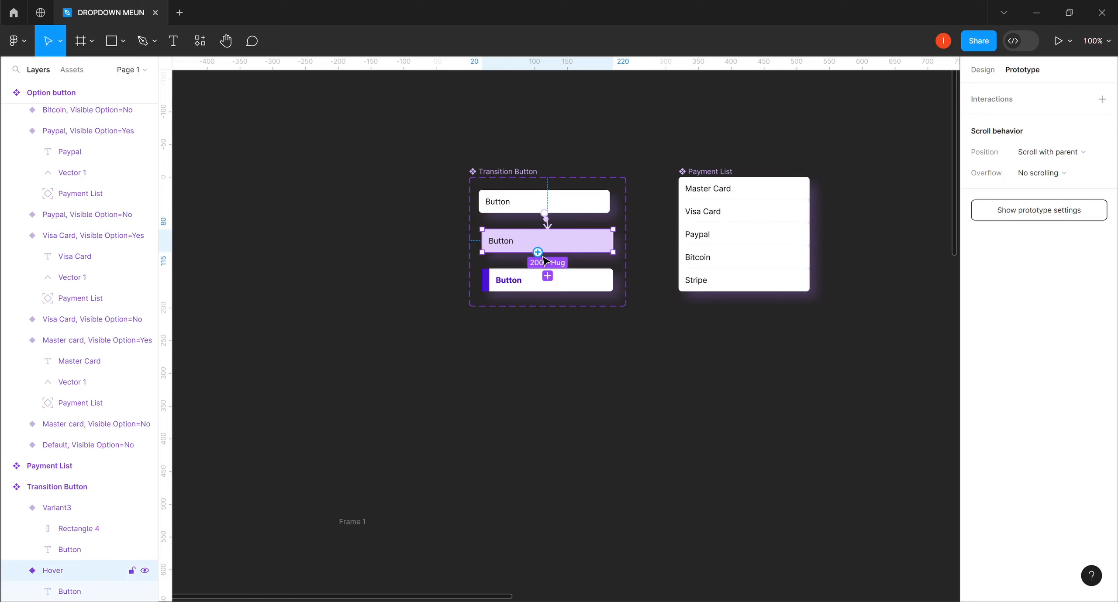
drag(540, 256, 544, 287)
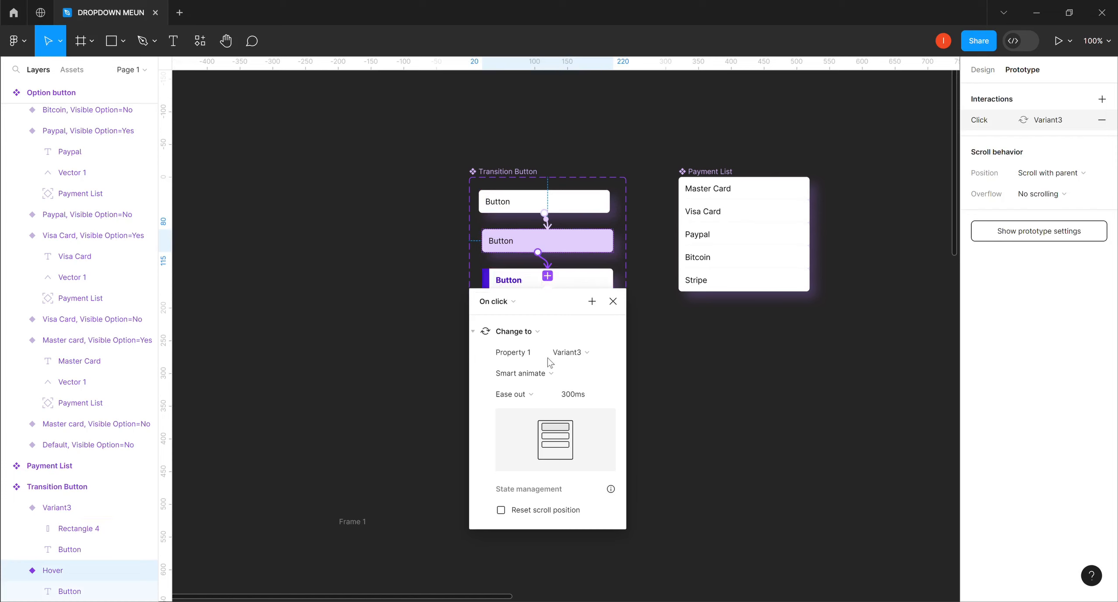
click(572, 398)
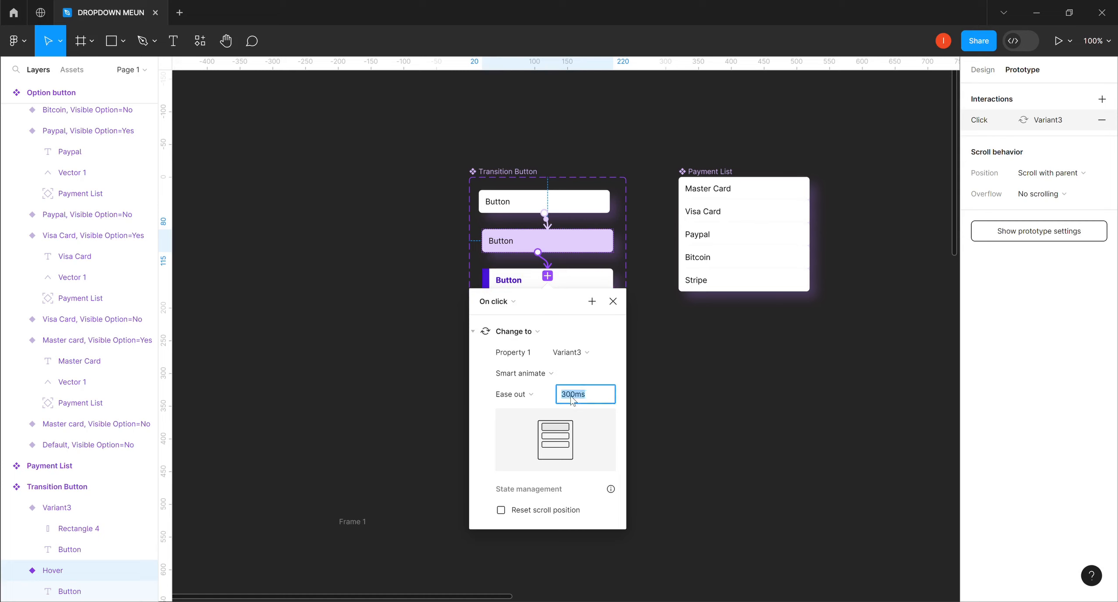
text(150)
click(544, 396)
click(533, 409)
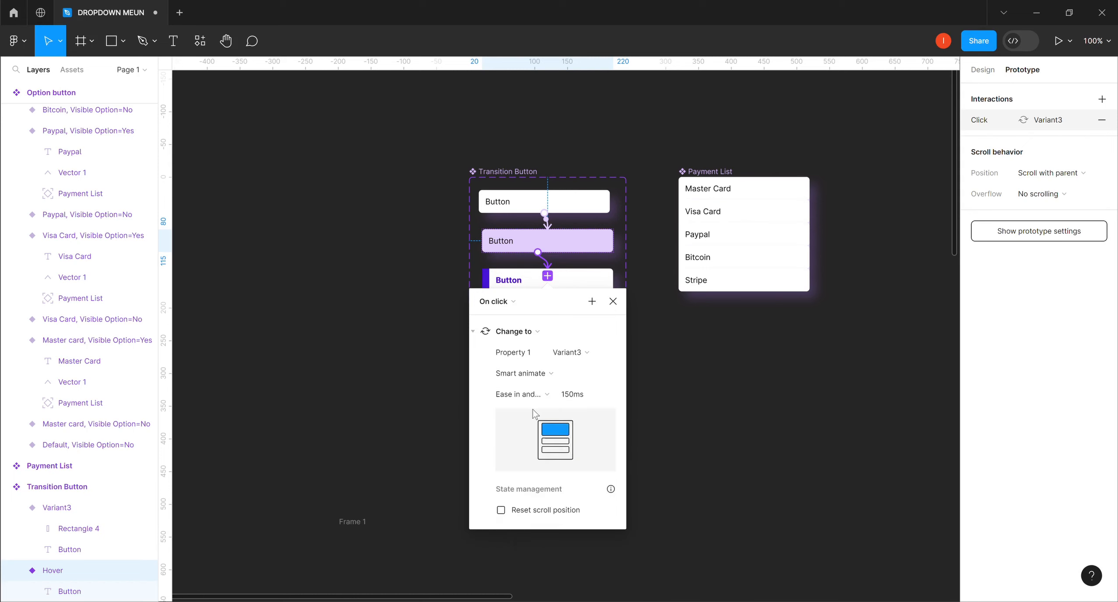
click(658, 370)
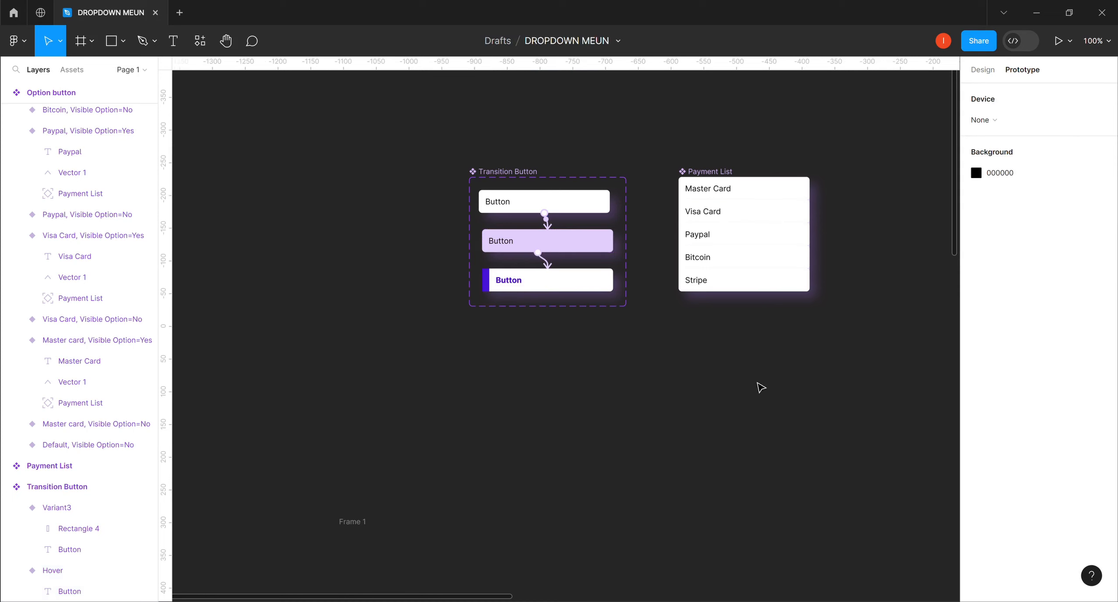
drag(470, 599, 733, 577)
scroll(733, 577, right, 5)
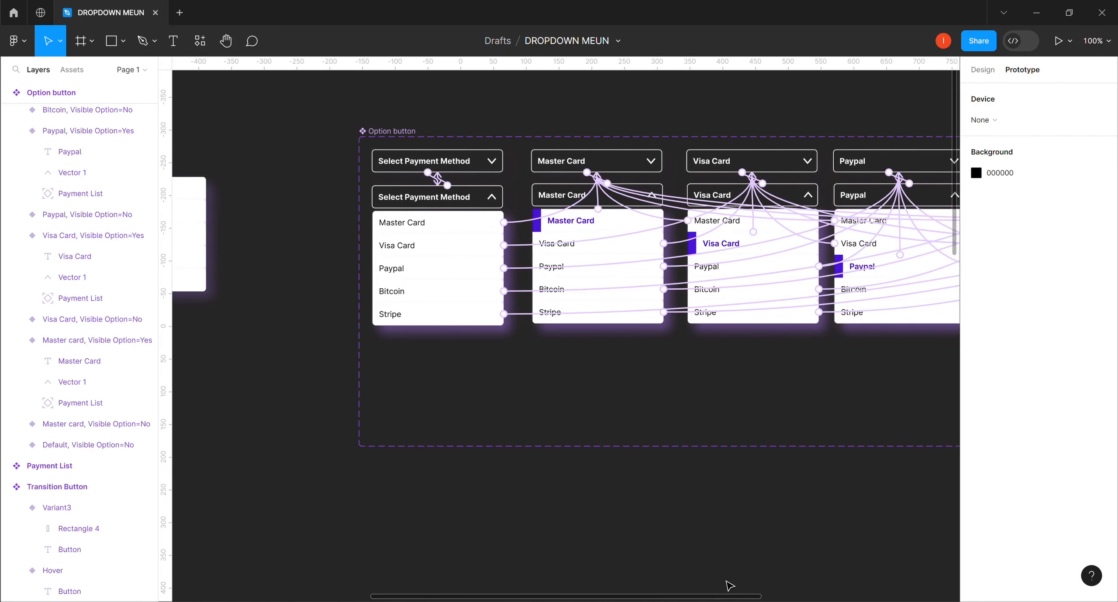
scroll(729, 586, right, 10)
scroll(576, 585, left, 20)
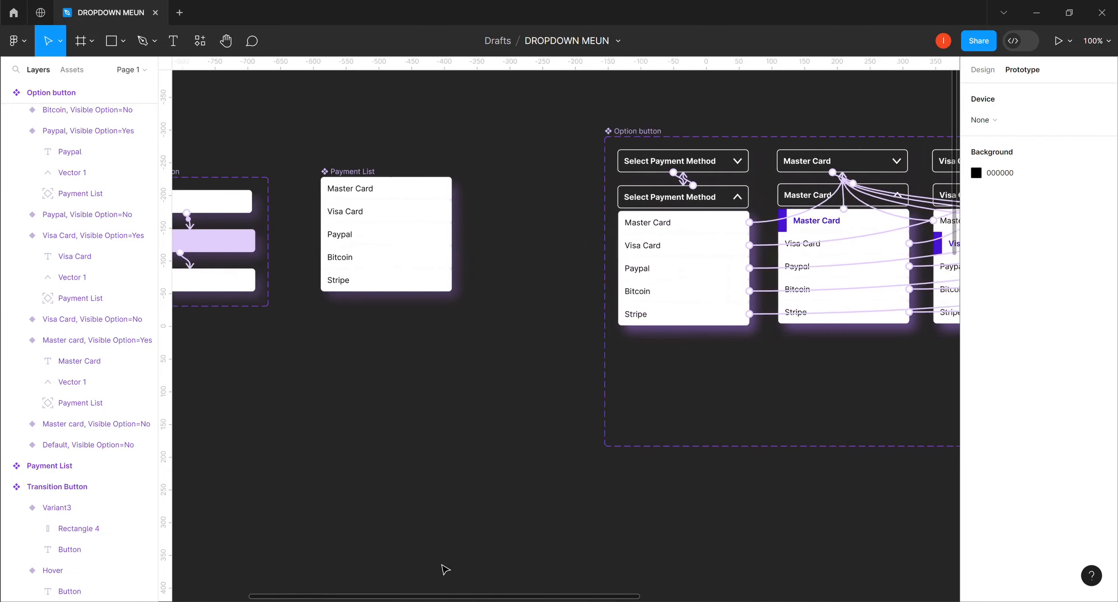
Step: Present the Frame 1 prototype, choose Master Card in the payment dropdown, and reopen and close the list to check its highlight
scroll(393, 559, left, 4)
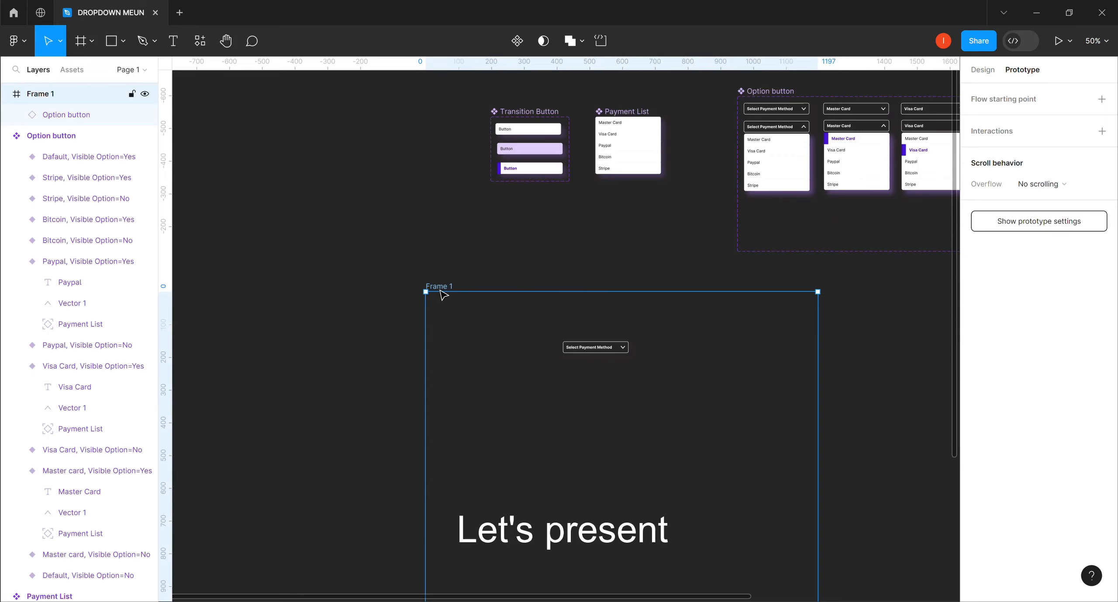
click(1060, 41)
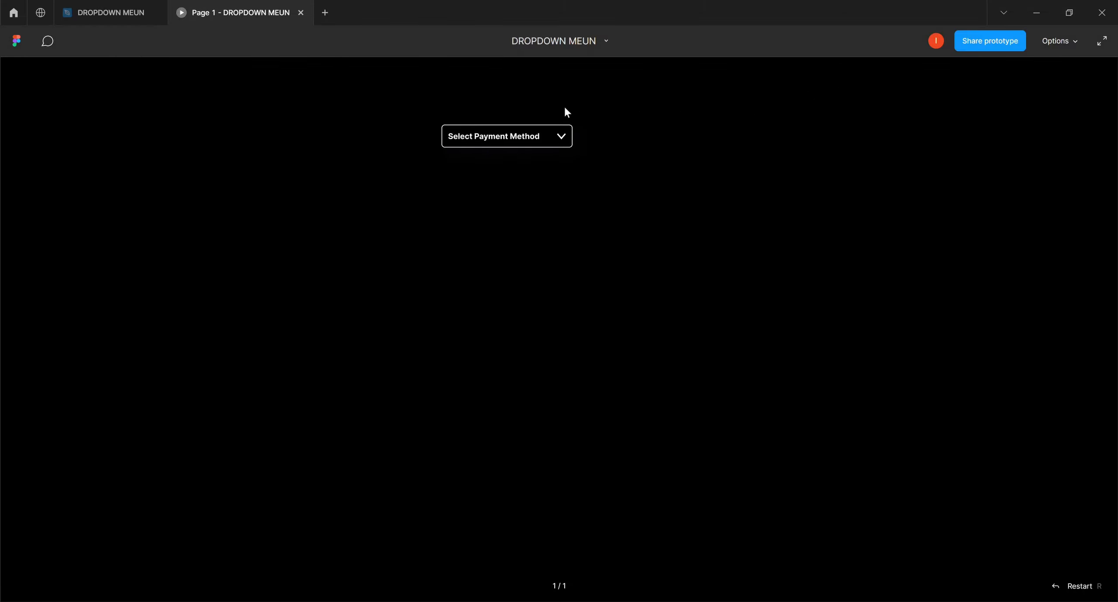
click(563, 139)
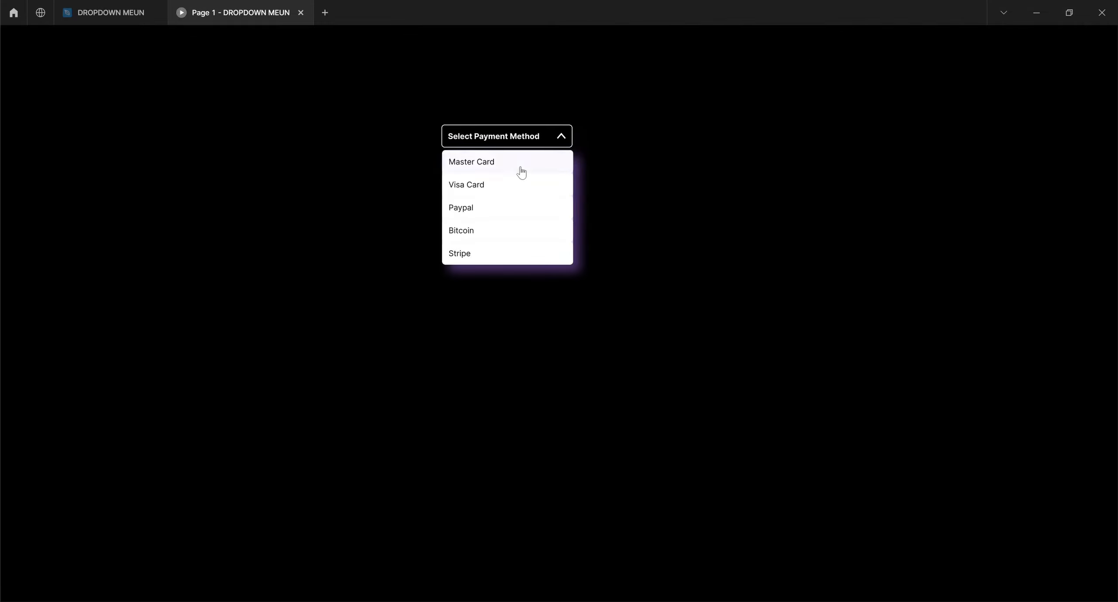
click(515, 164)
click(563, 139)
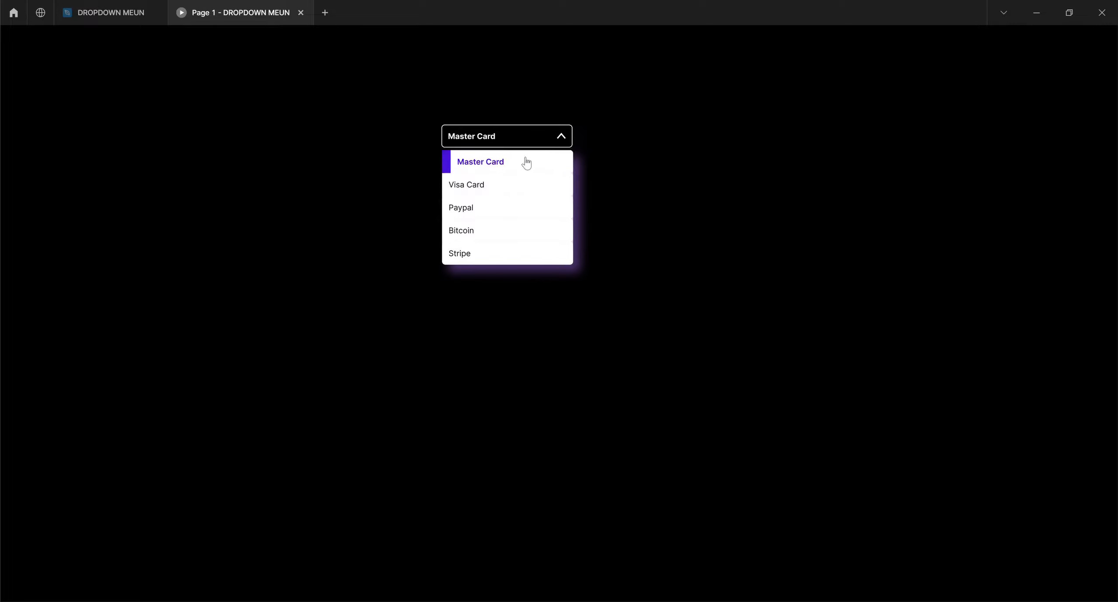
click(563, 139)
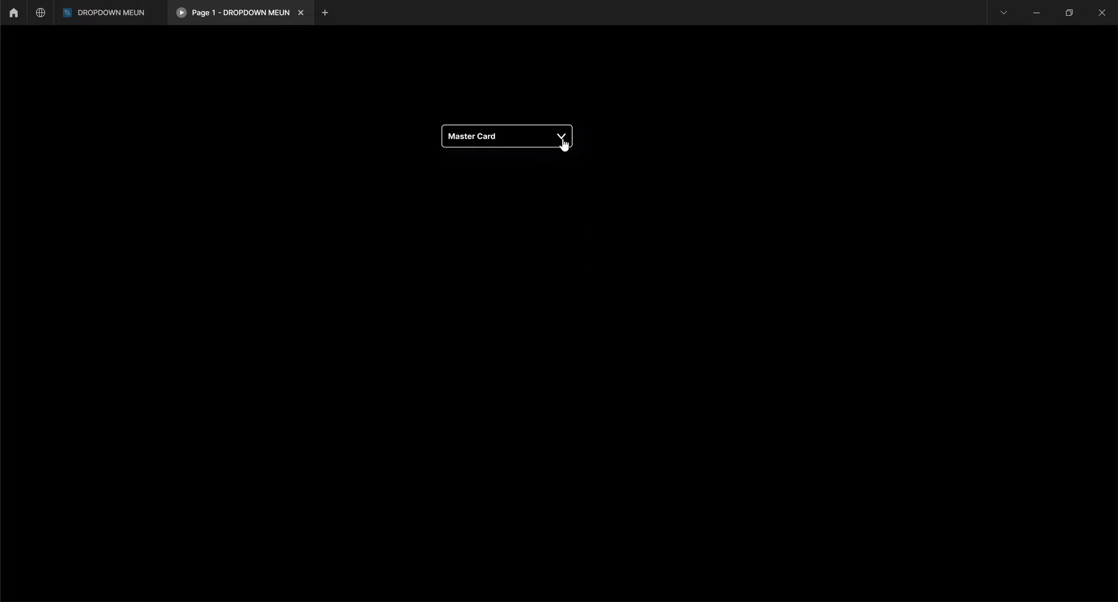
Step: Choose Visa Card in the prototype's payment dropdown, then reopen and close the list to check the highlighted choice
click(563, 140)
click(524, 195)
click(564, 140)
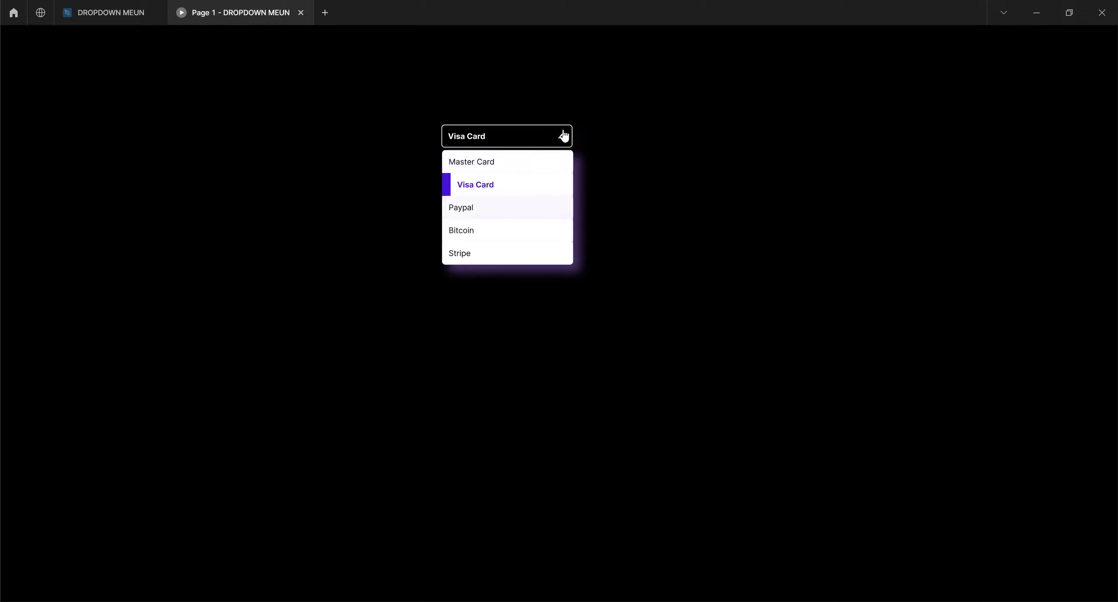
click(567, 135)
Step: Test the Paypal option in the running prototype by selecting it and reopening and collapsing the dropdown list
click(565, 139)
click(515, 214)
click(562, 140)
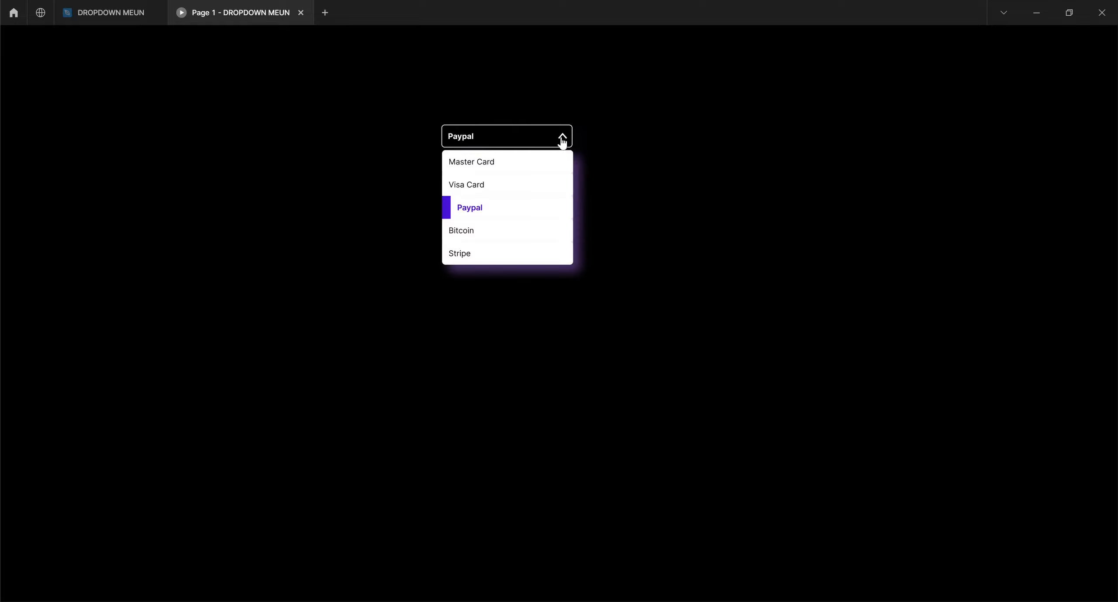
click(565, 140)
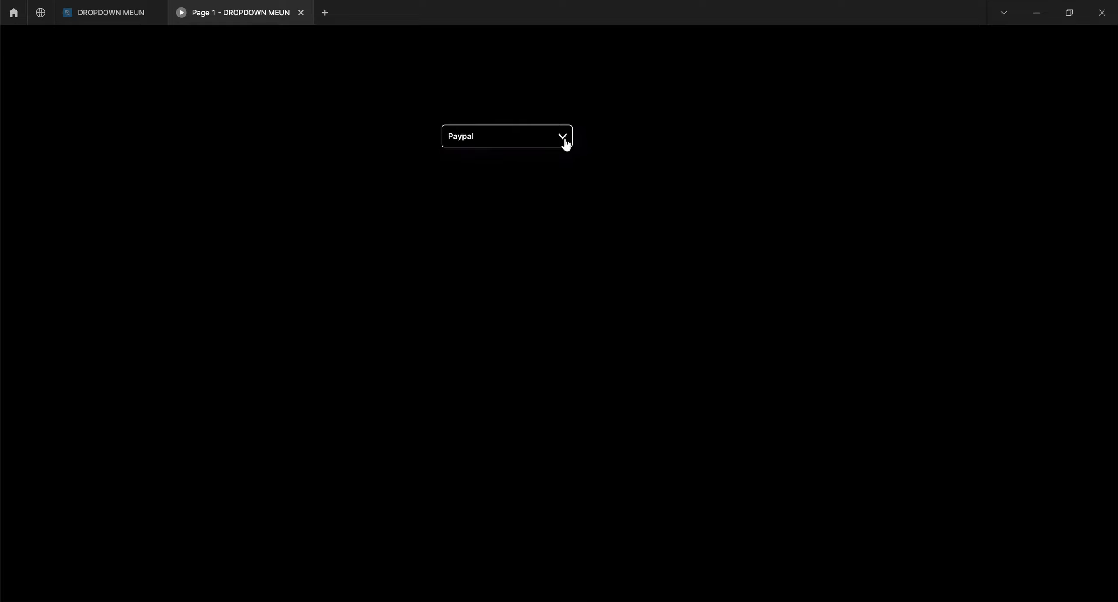
Step: Test the Bitcoin option in the running prototype by selecting it and reopening and collapsing the dropdown list
click(566, 136)
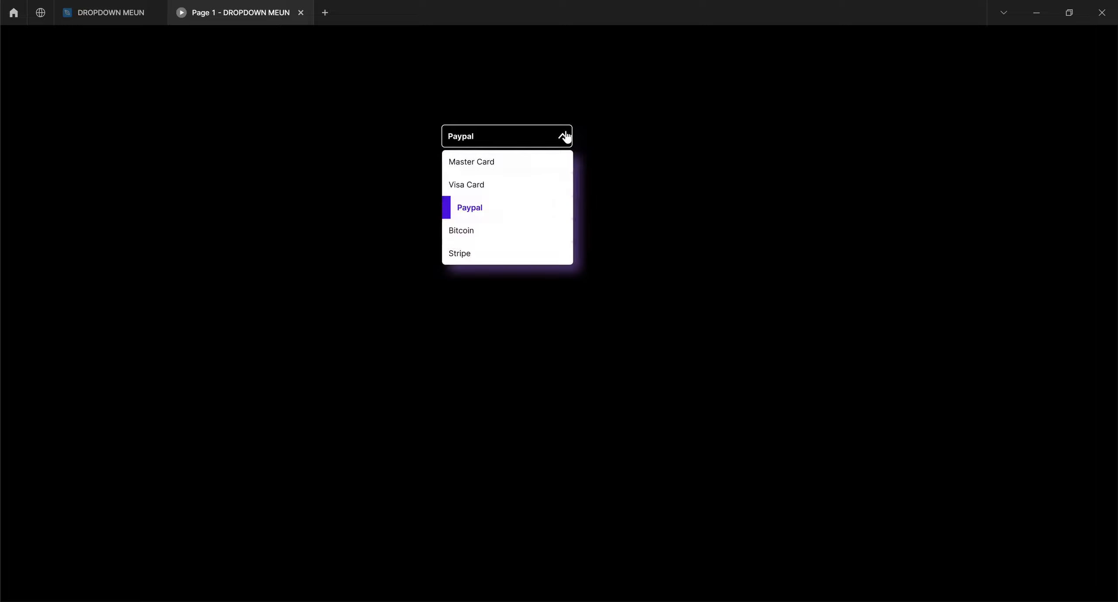
click(494, 238)
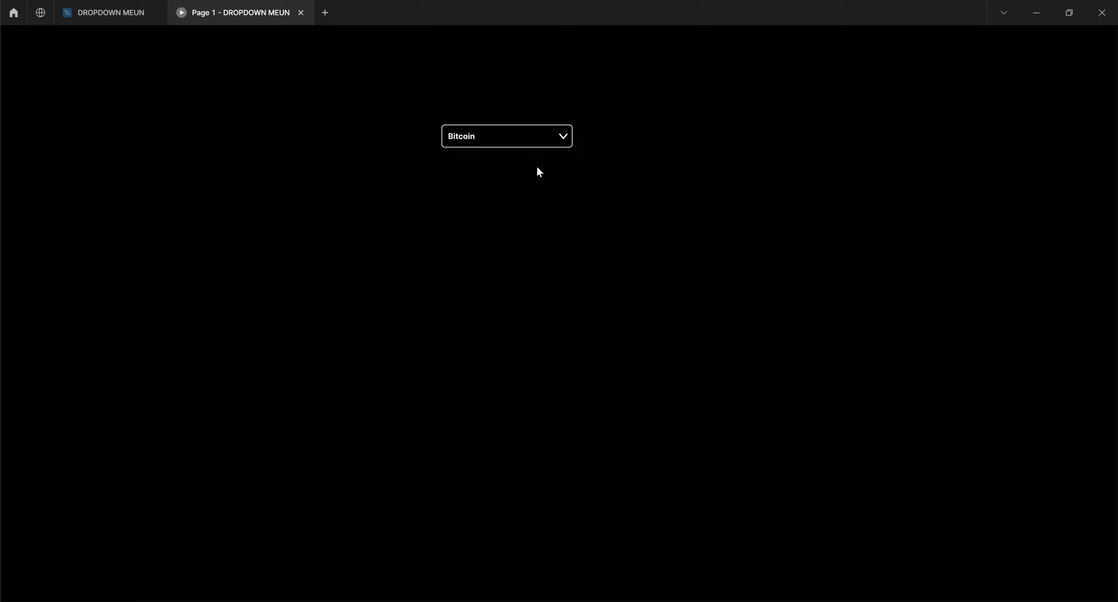
click(564, 138)
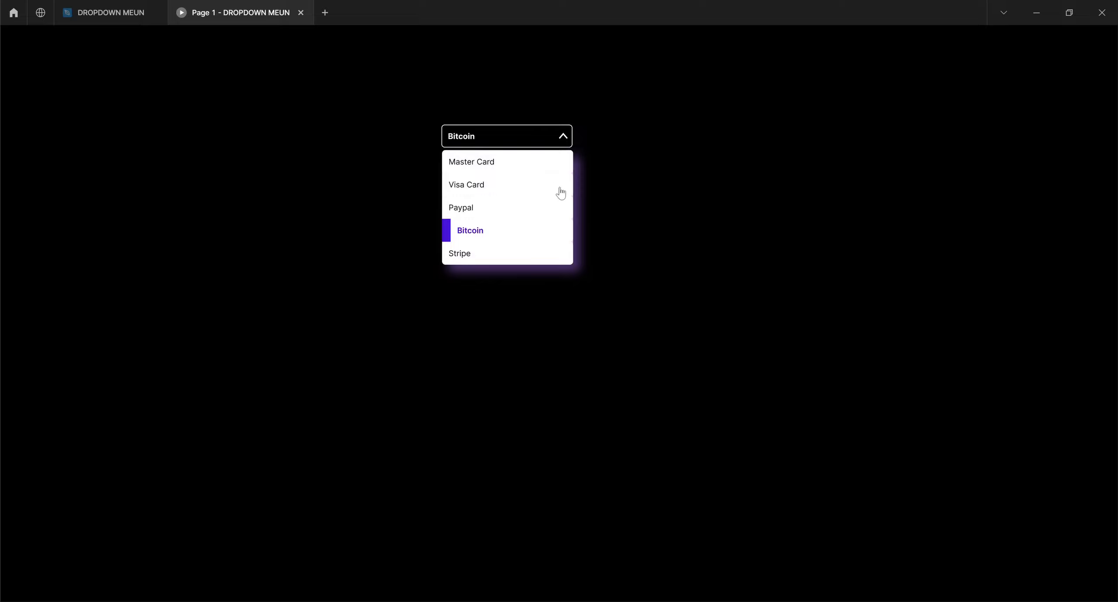
click(565, 140)
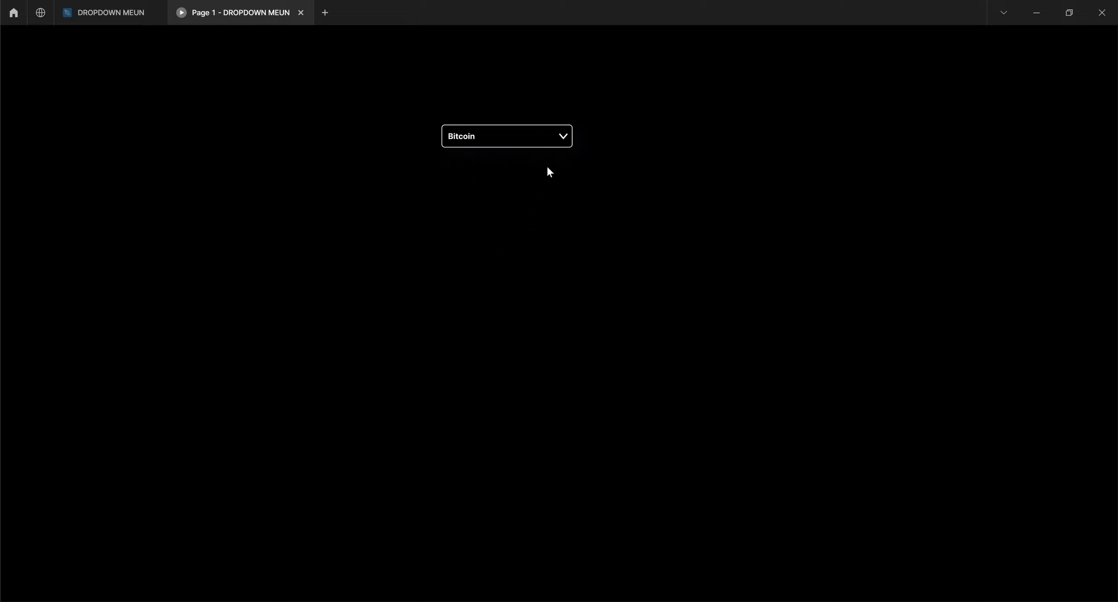